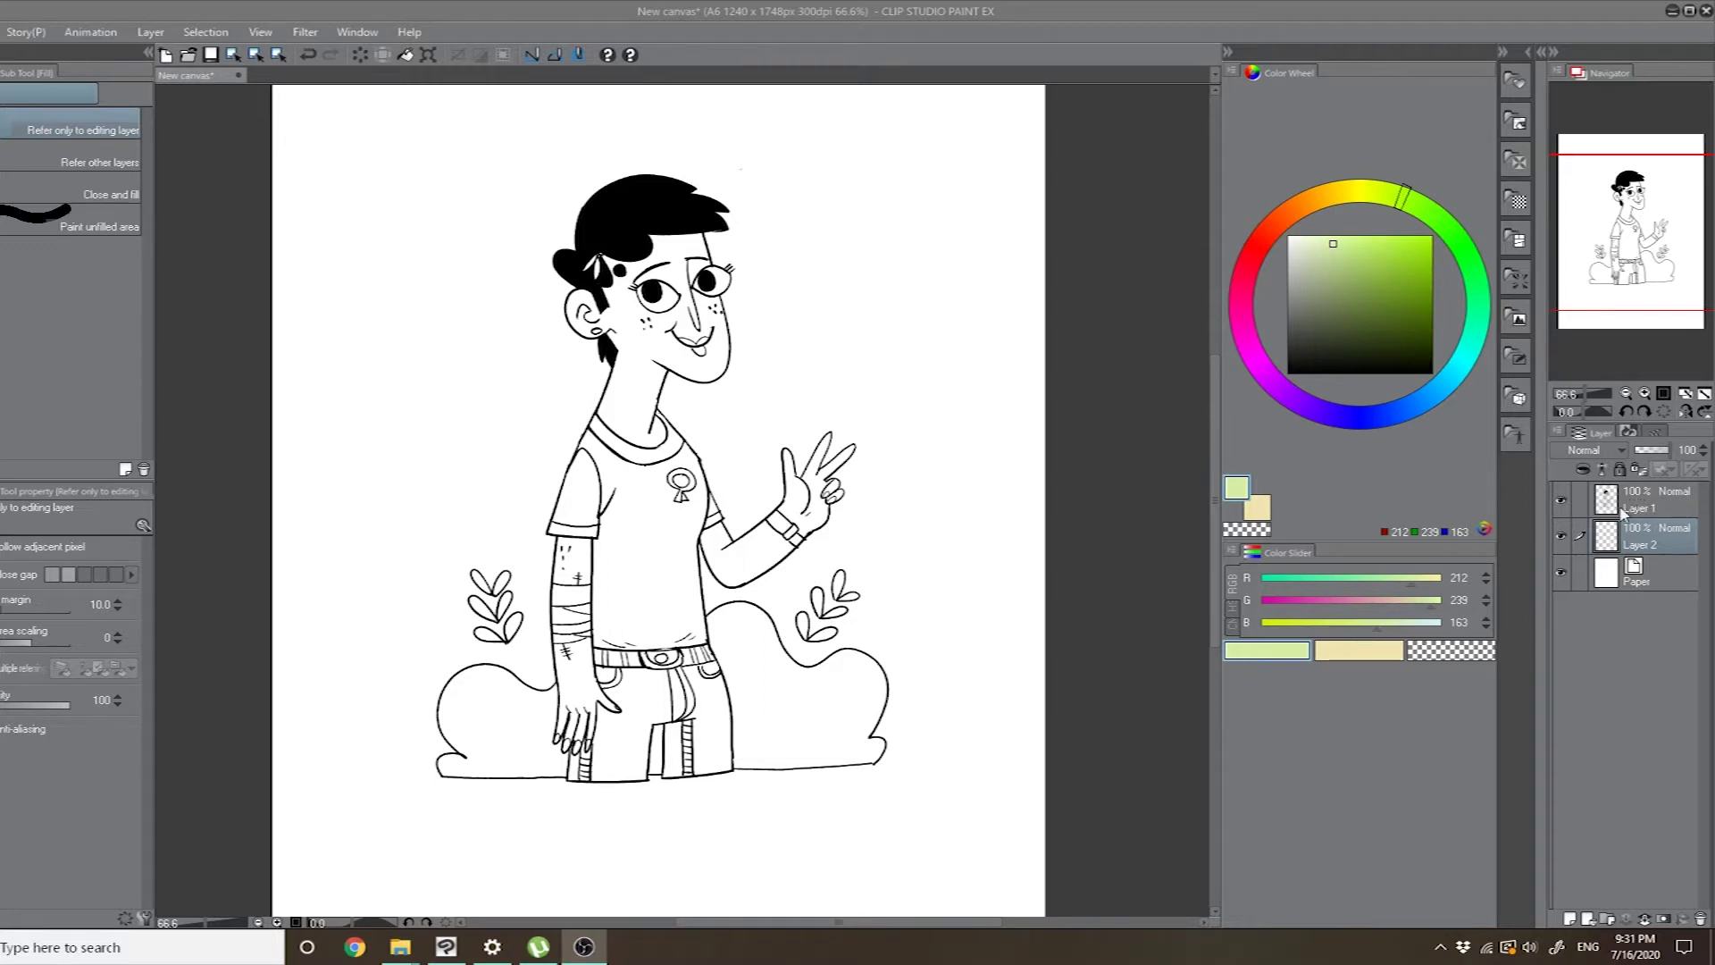
- Move Layer 2 above the line art in Layer 1 and return it beneath the line art
click(1646, 546)
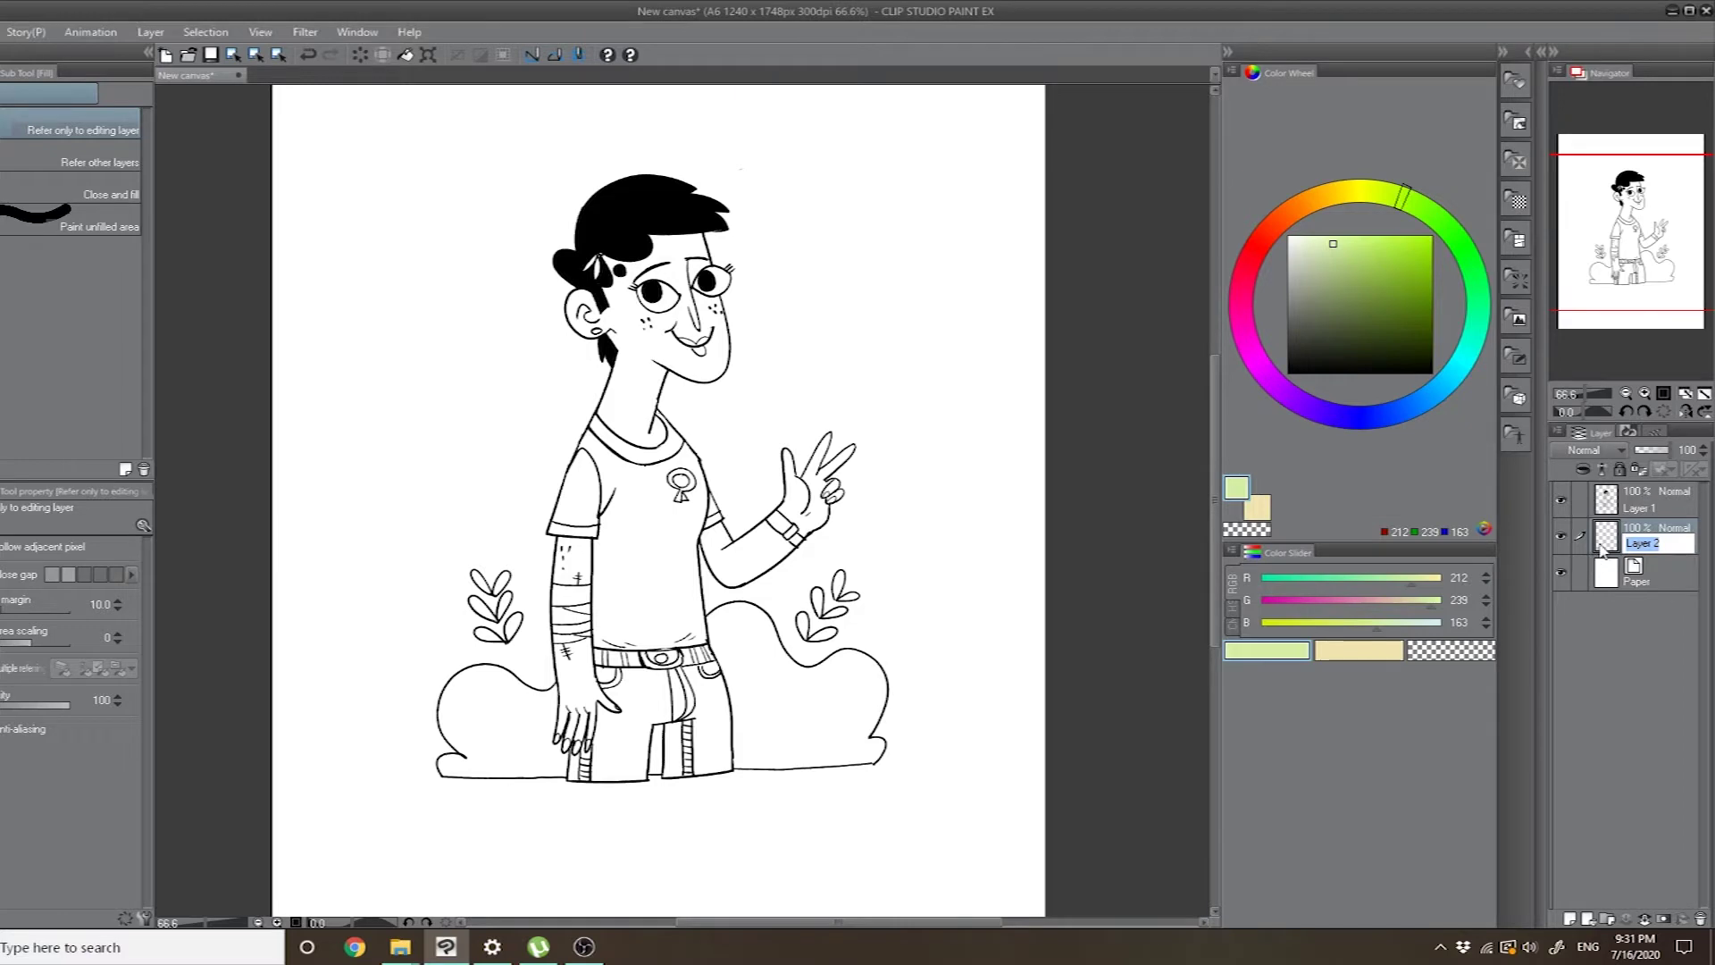
drag(1613, 543, 1608, 491)
click(1595, 450)
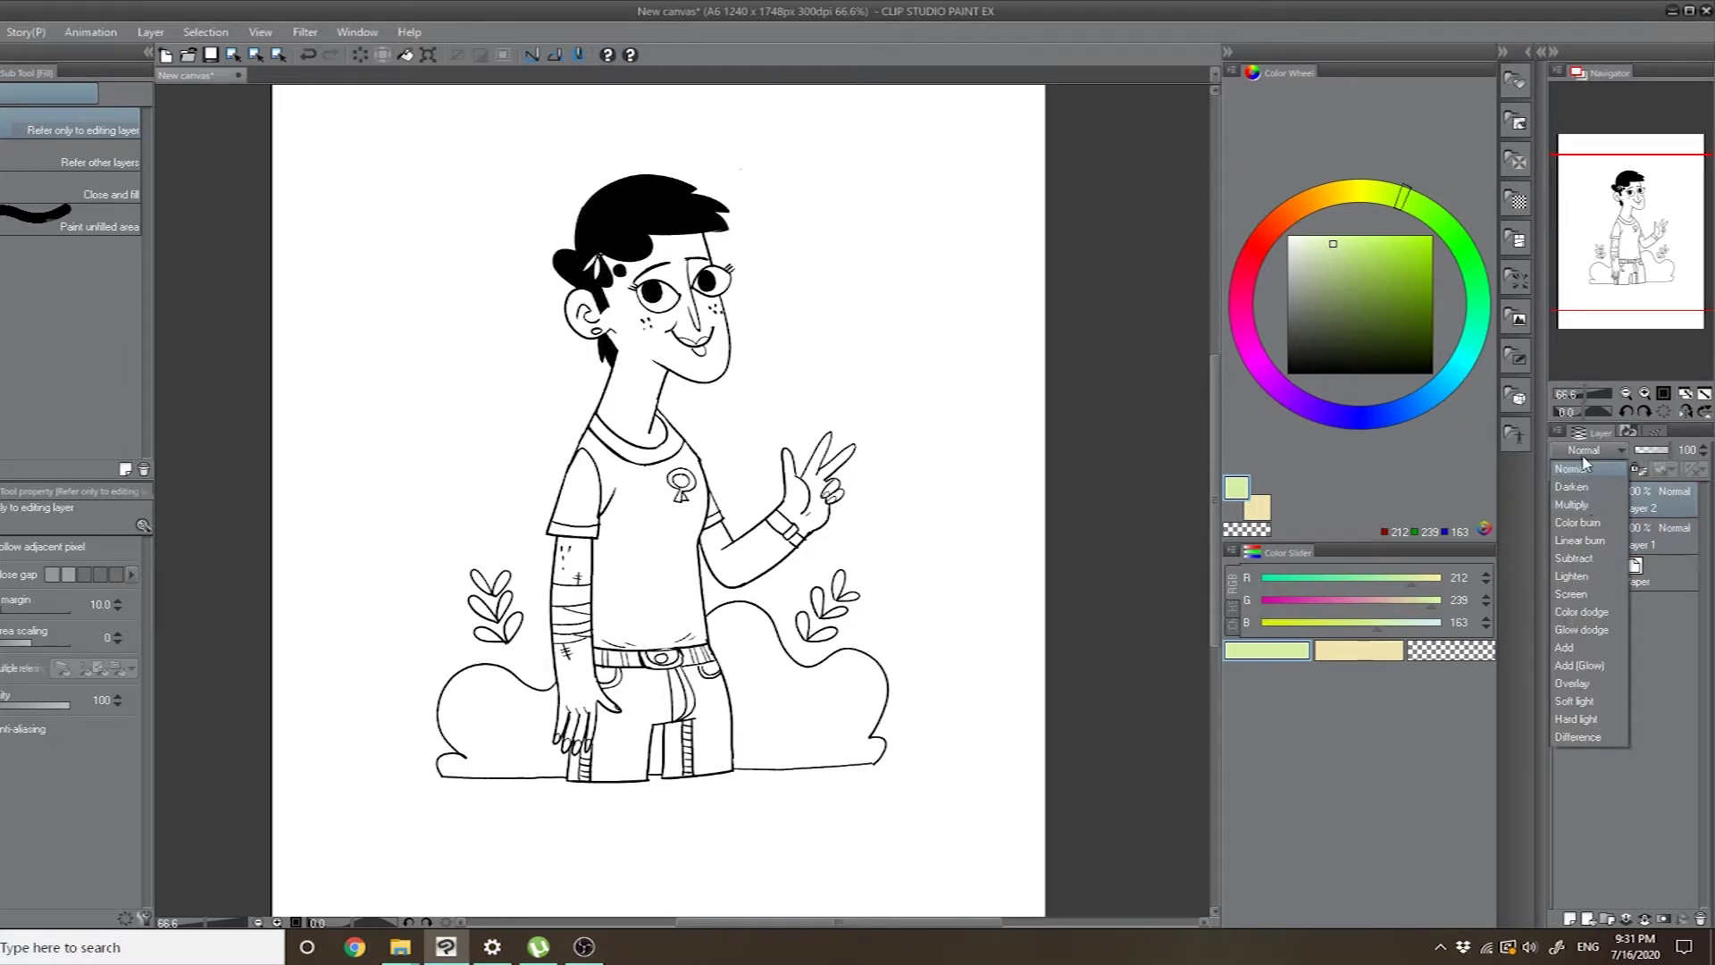
click(1670, 541)
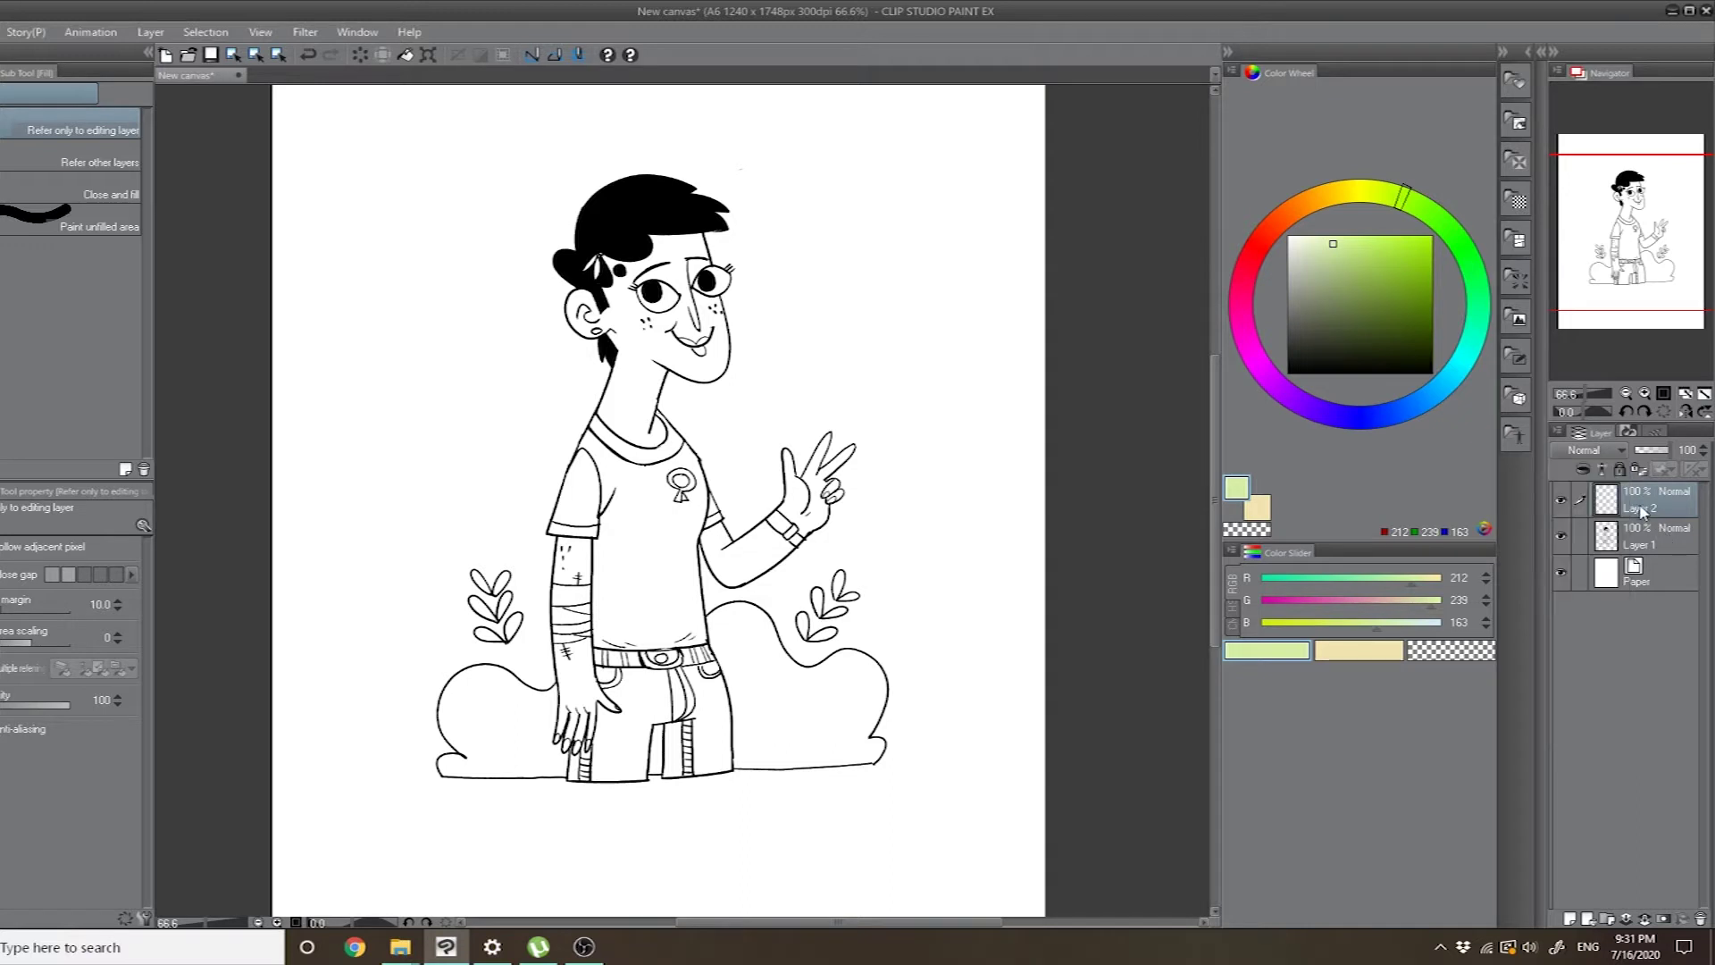
drag(1651, 506, 1647, 590)
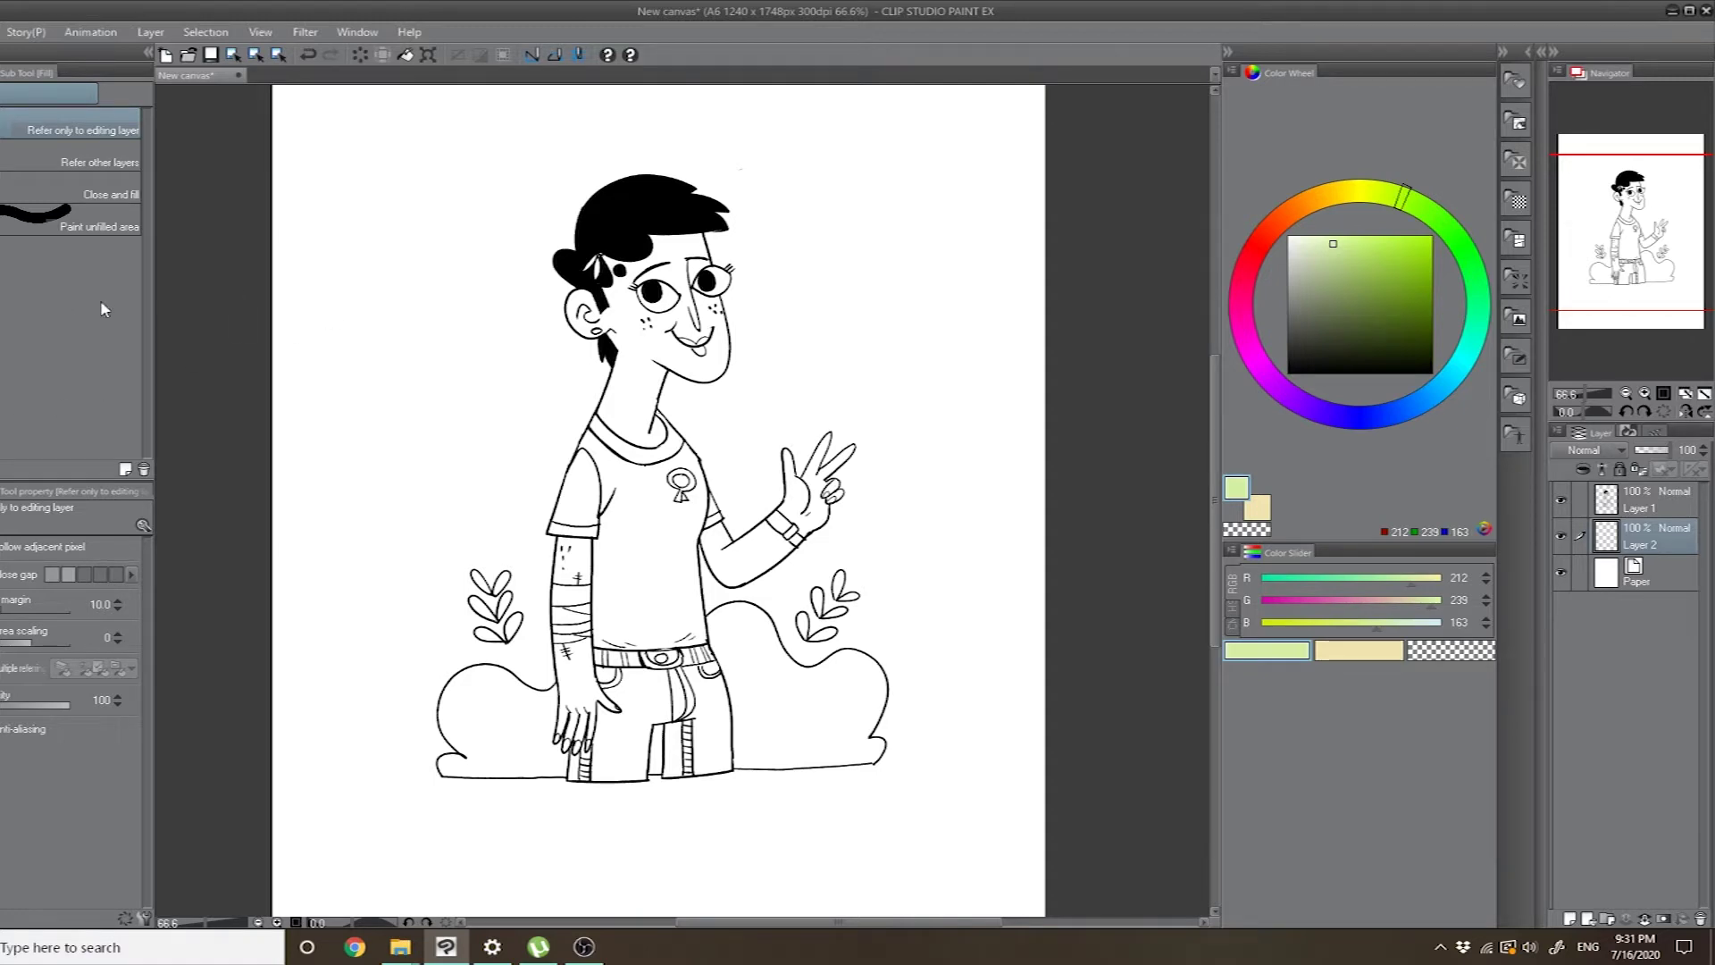
- Activate the Fill tool and set the drawing color to a skin tone of RGB 237, 168, 118
key(p)
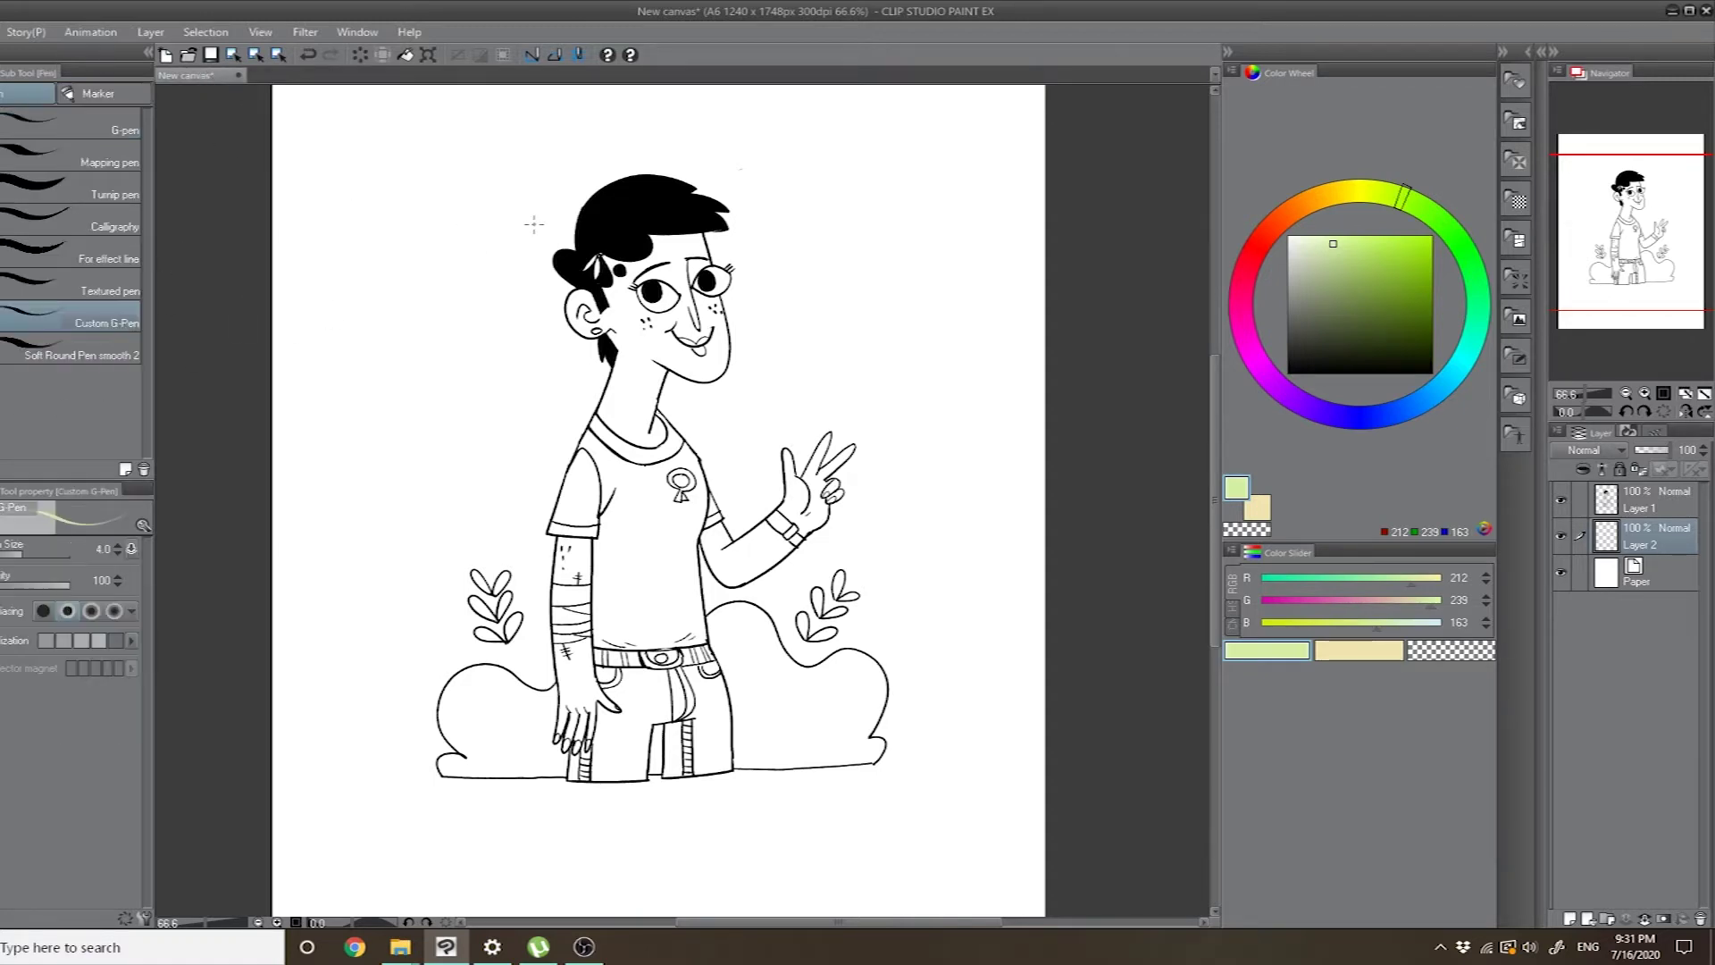
key(g)
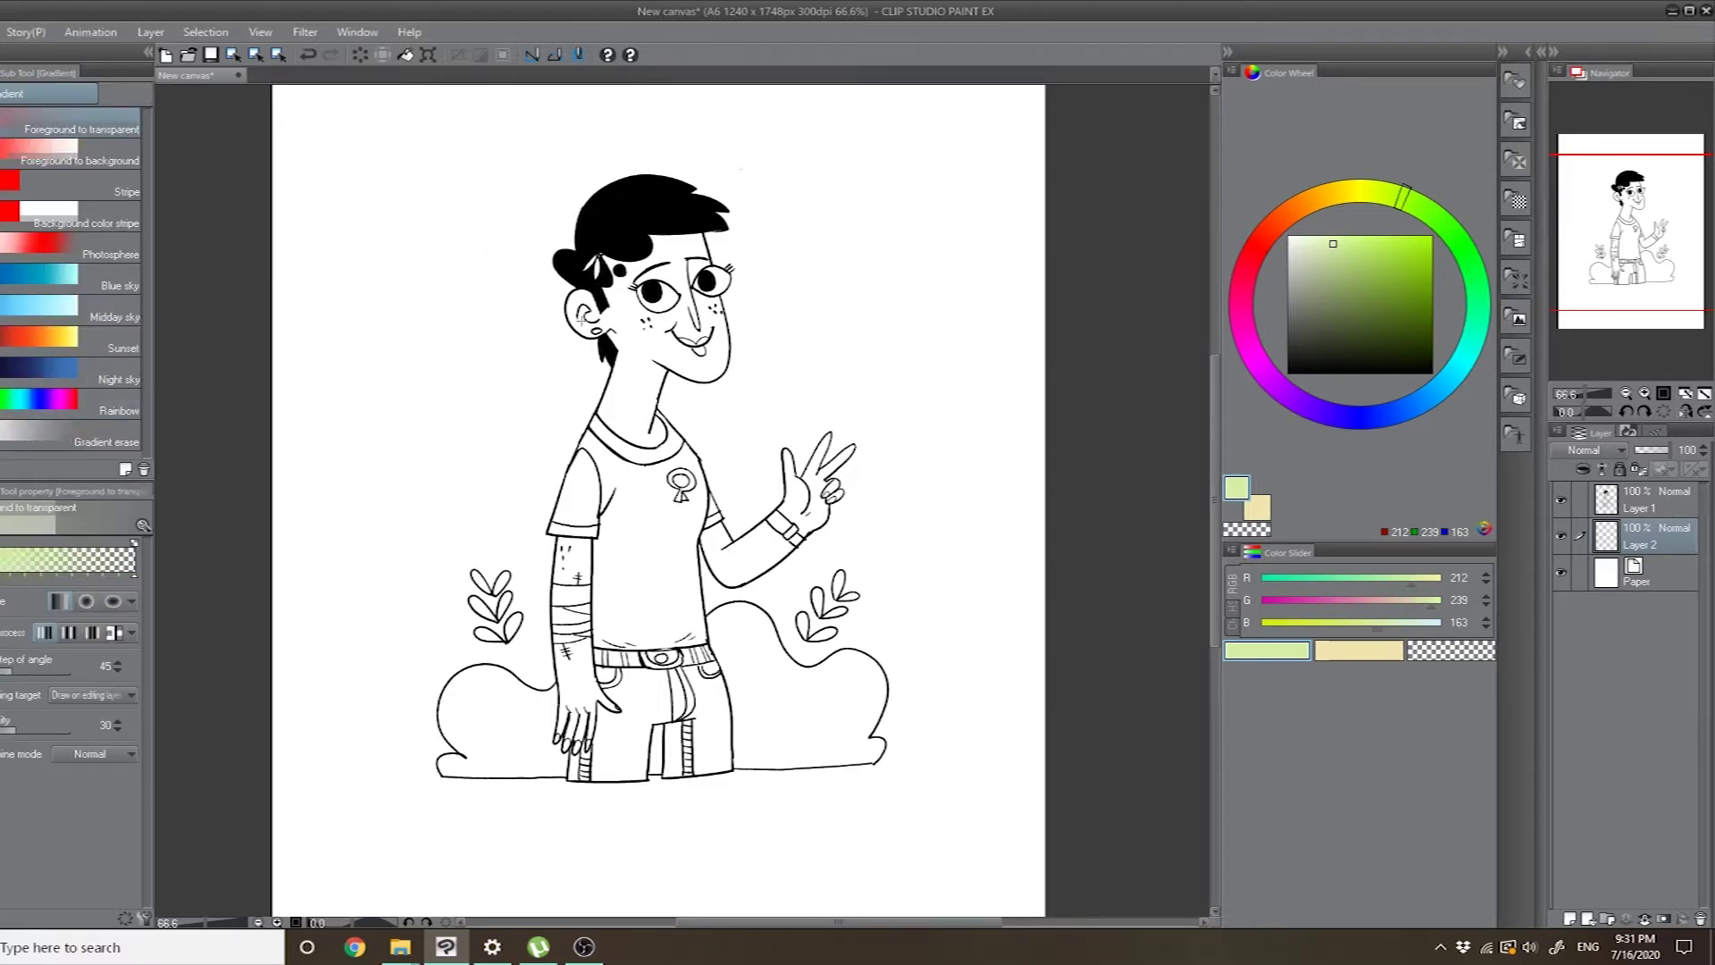
key(g)
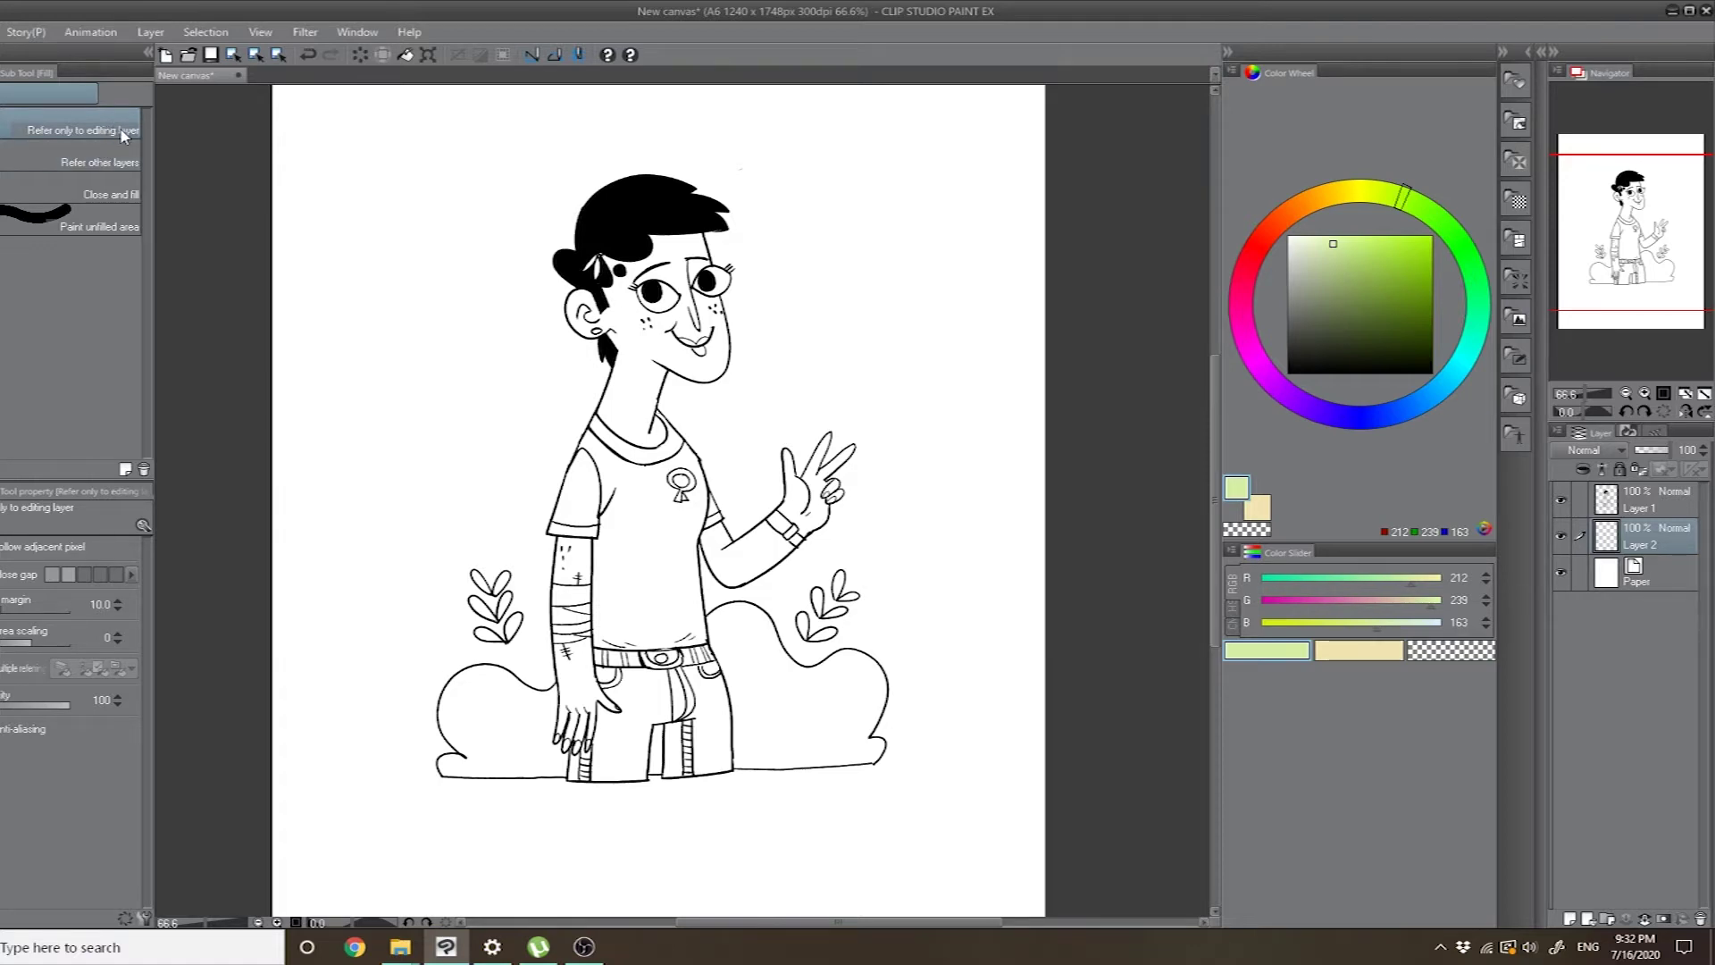
click(1274, 218)
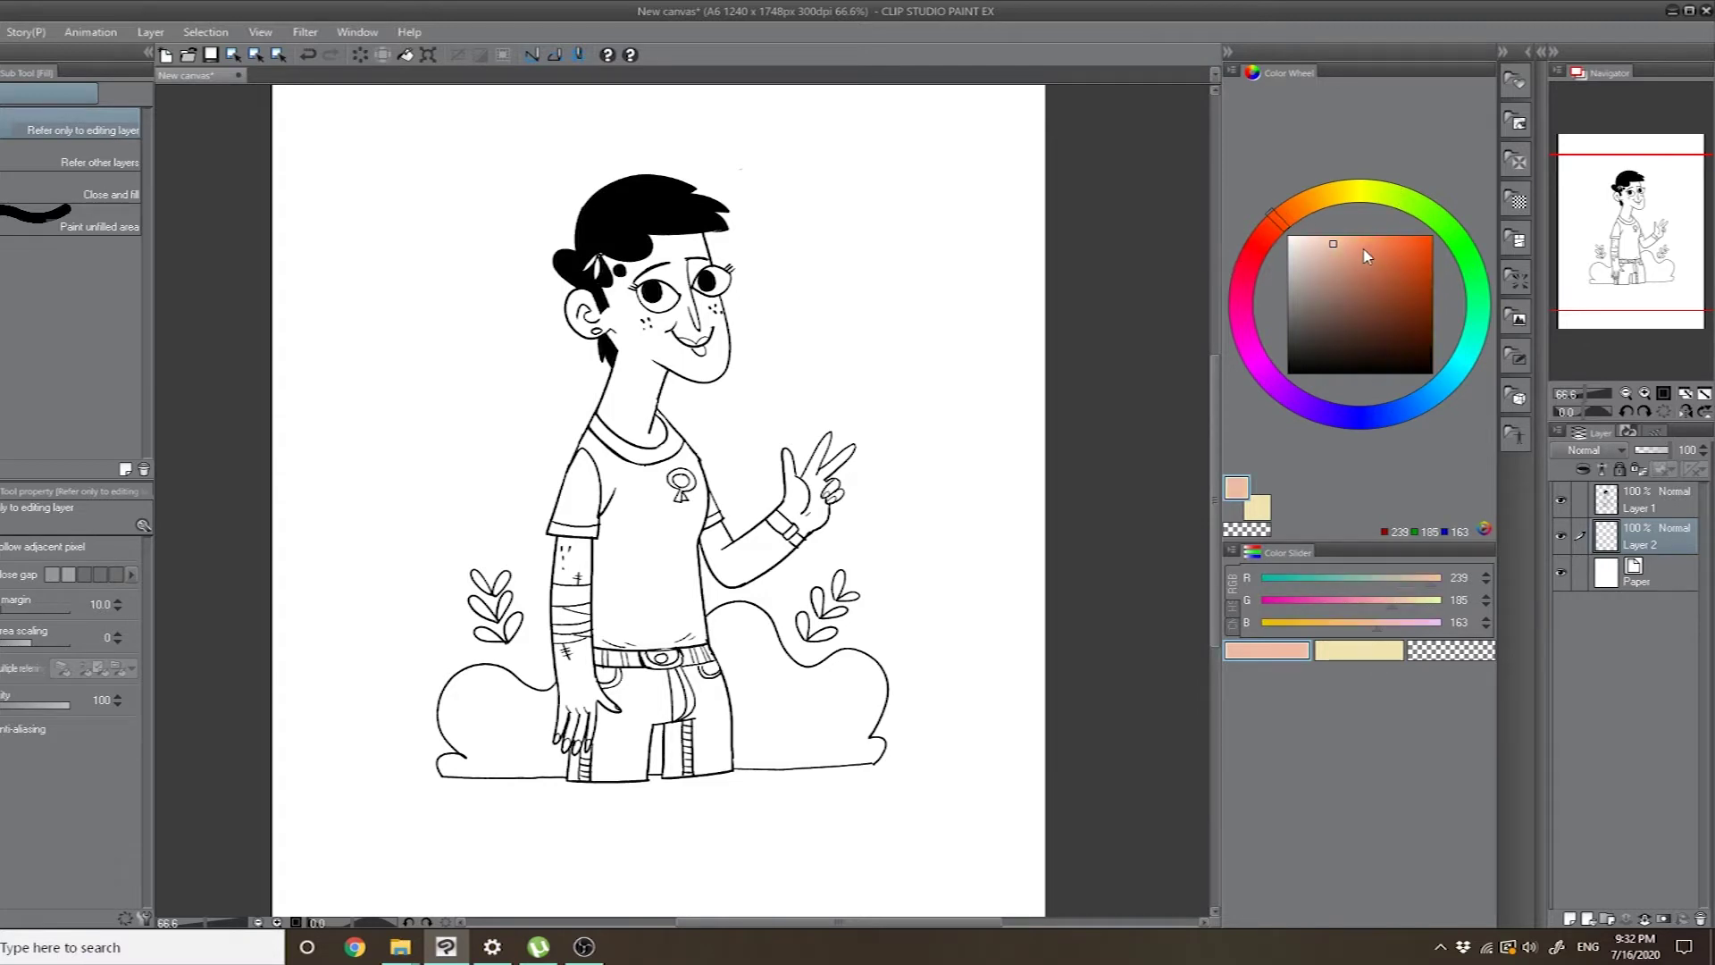
click(1360, 244)
click(1287, 212)
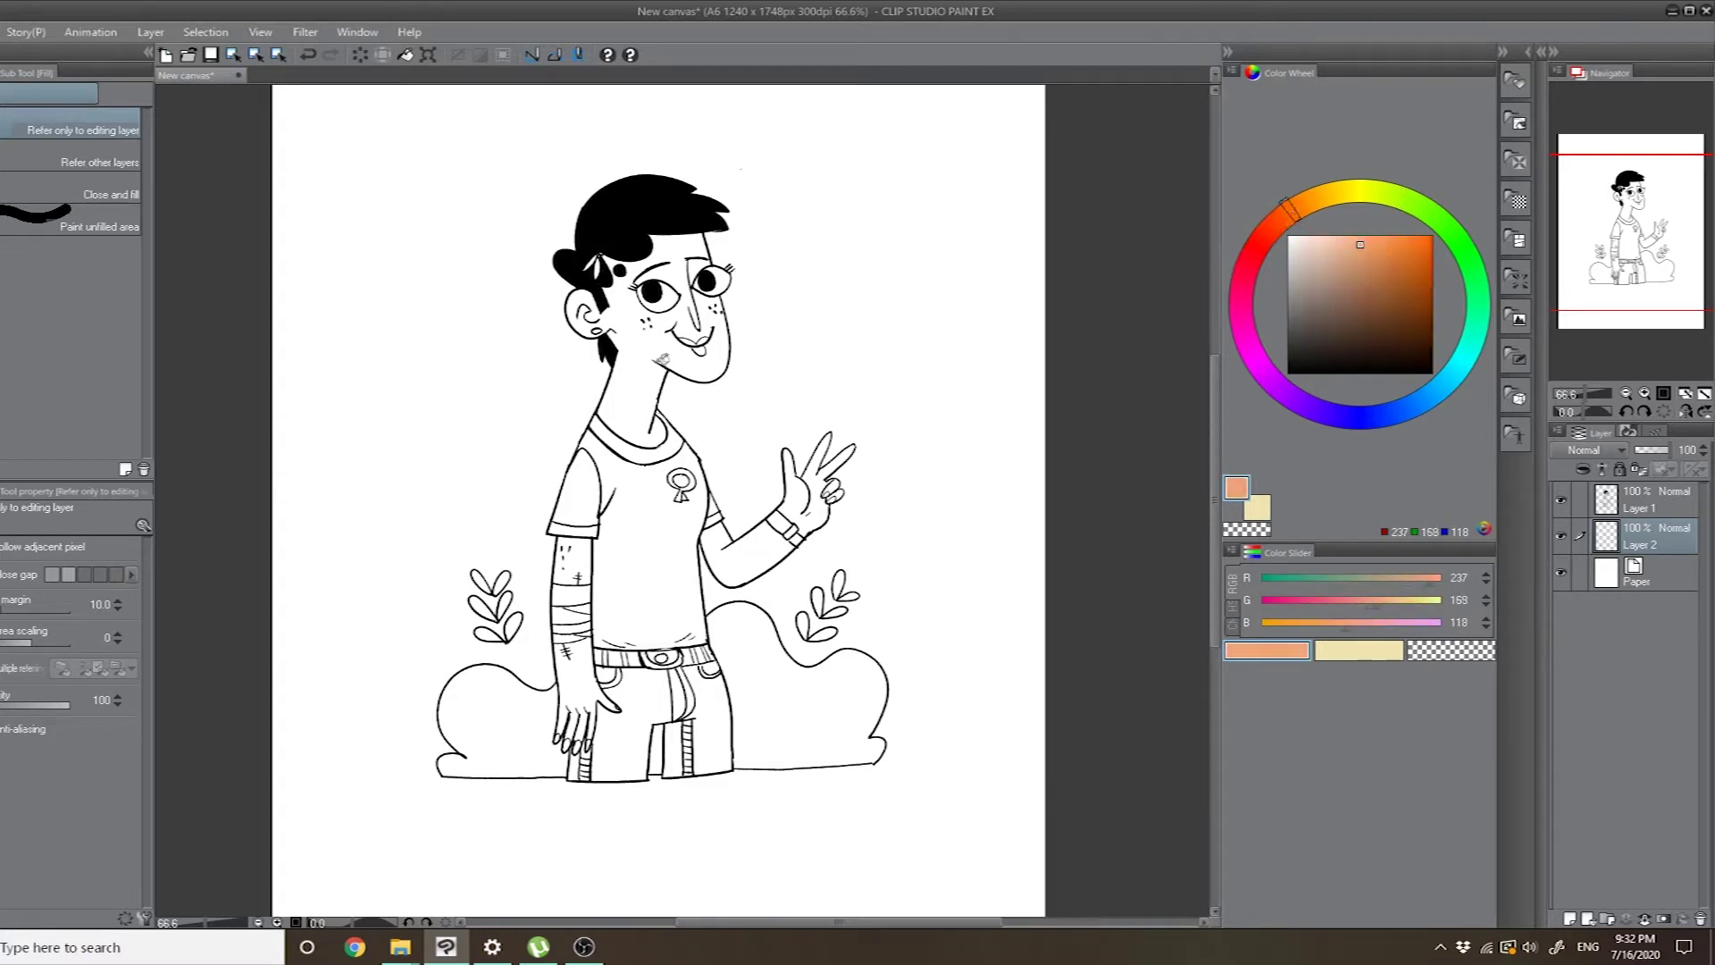
- Try a skin-tone fill that refers only to the editing layer, undo it and switch the fill to Refer other layers
click(655, 340)
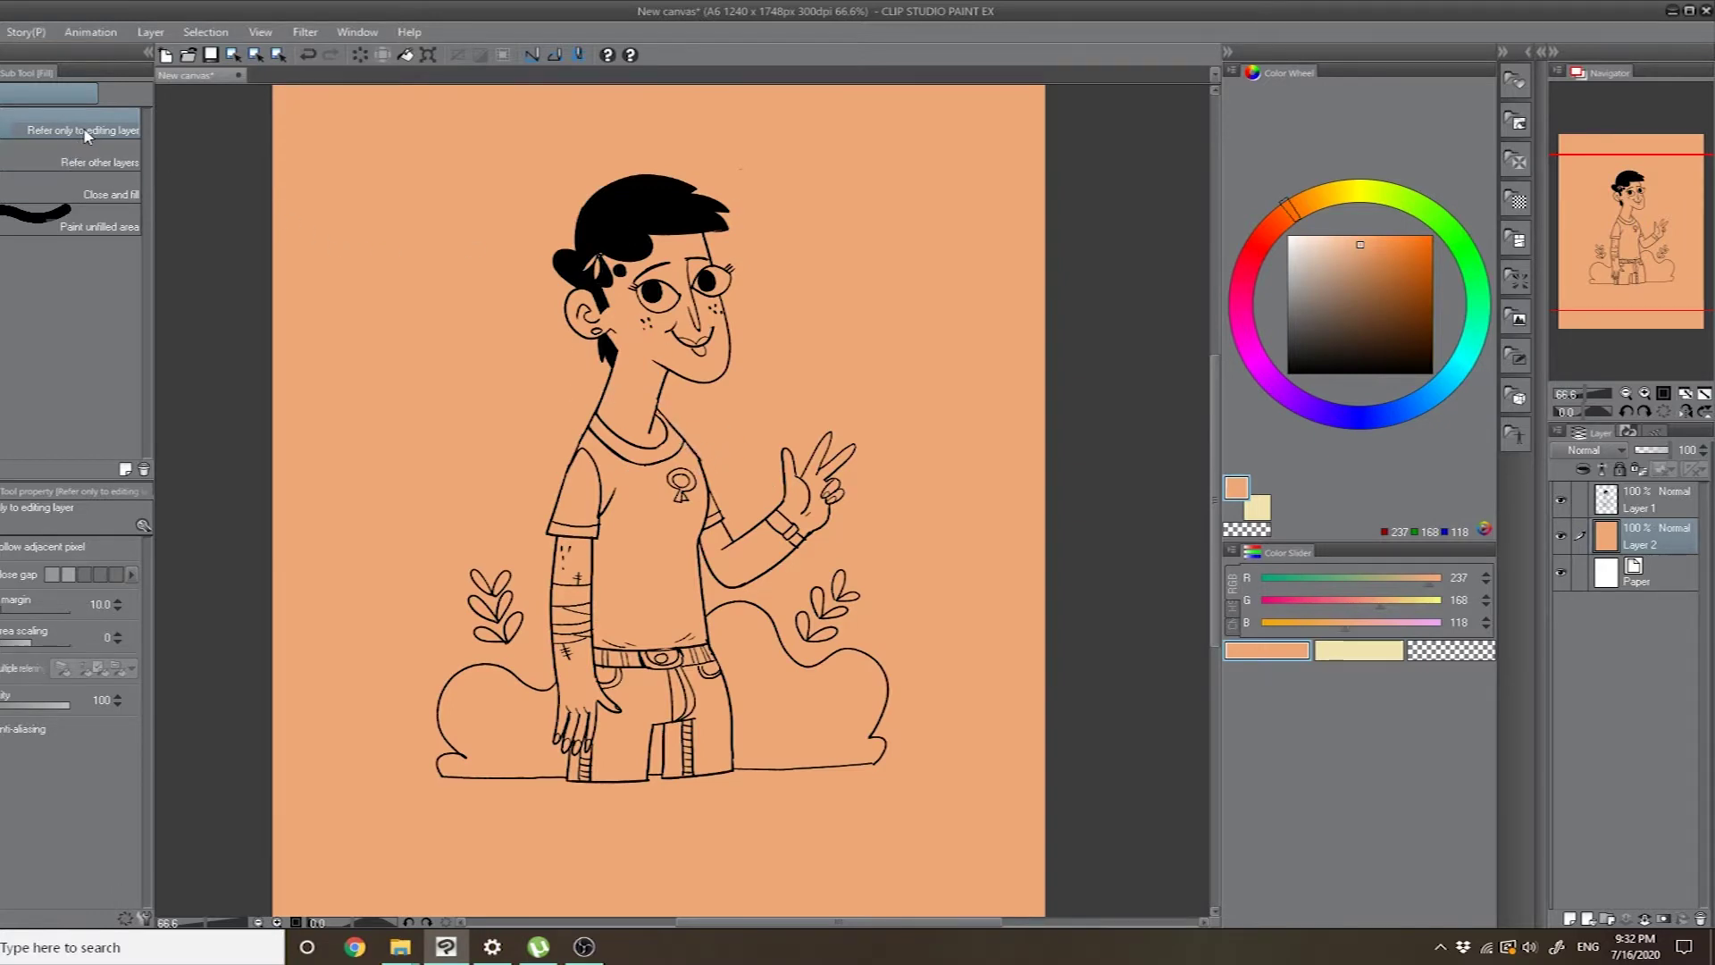
key(ctrl+z)
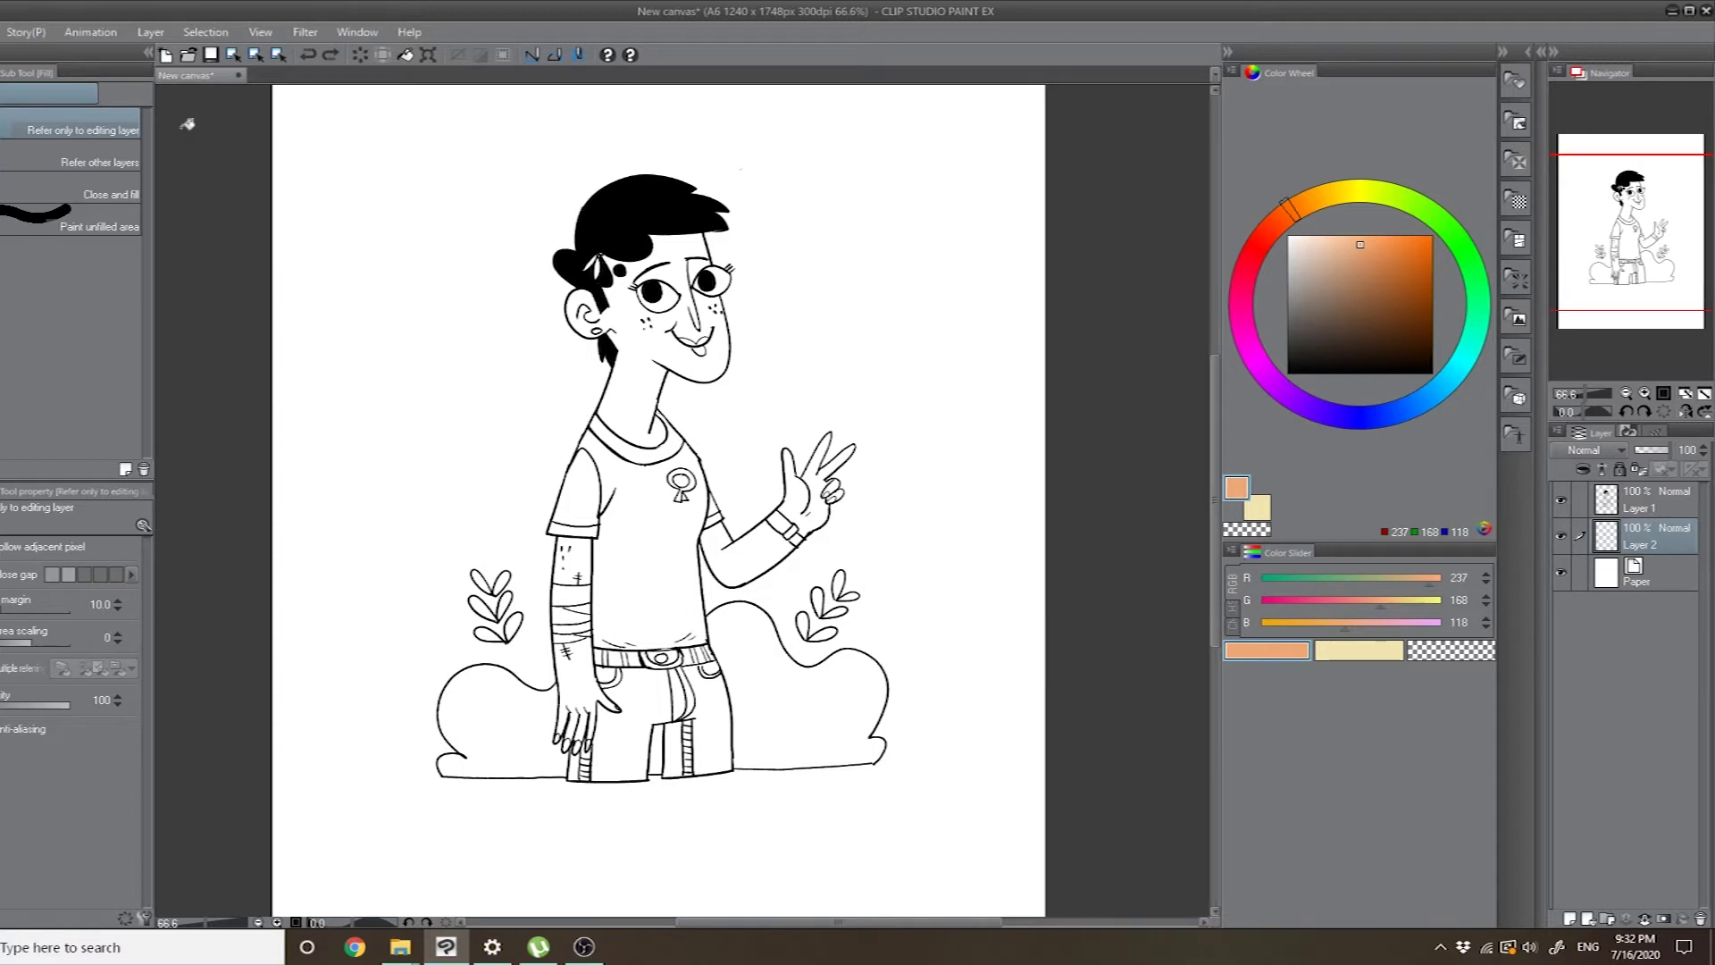
click(85, 163)
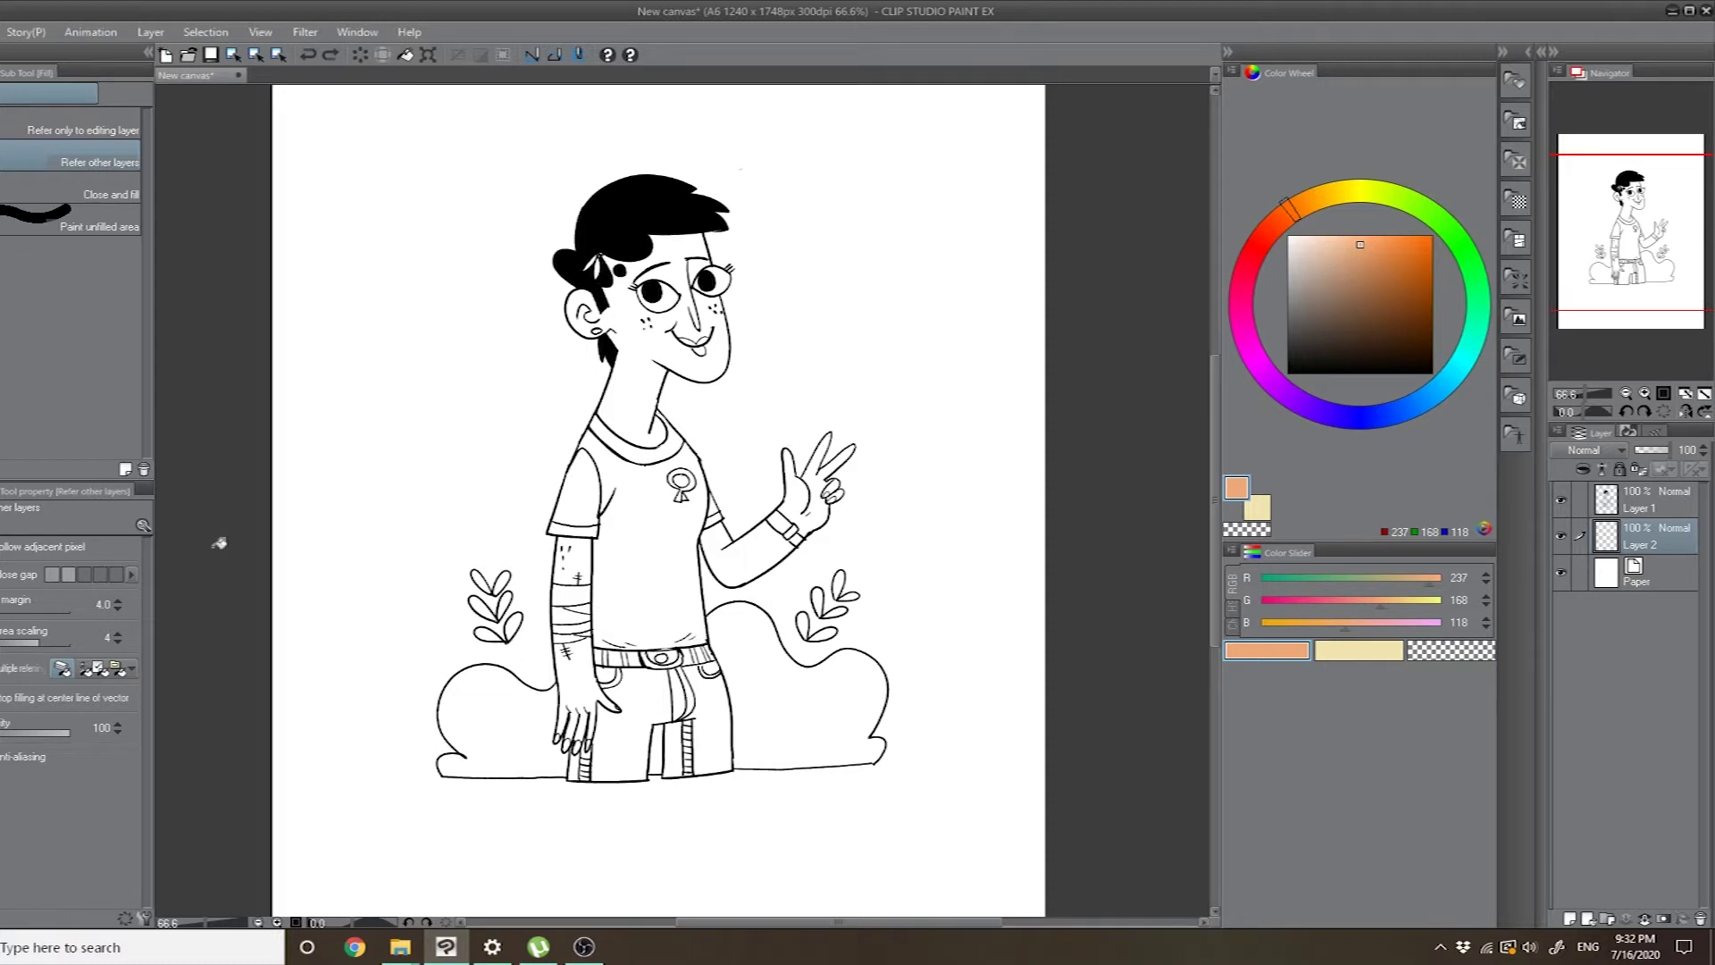
- Try filling the face and neck with area scaling set to 0, inspect the line edges and undo the fill
click(117, 641)
click(117, 641)
click(117, 641)
scroll(654, 324, up, 5)
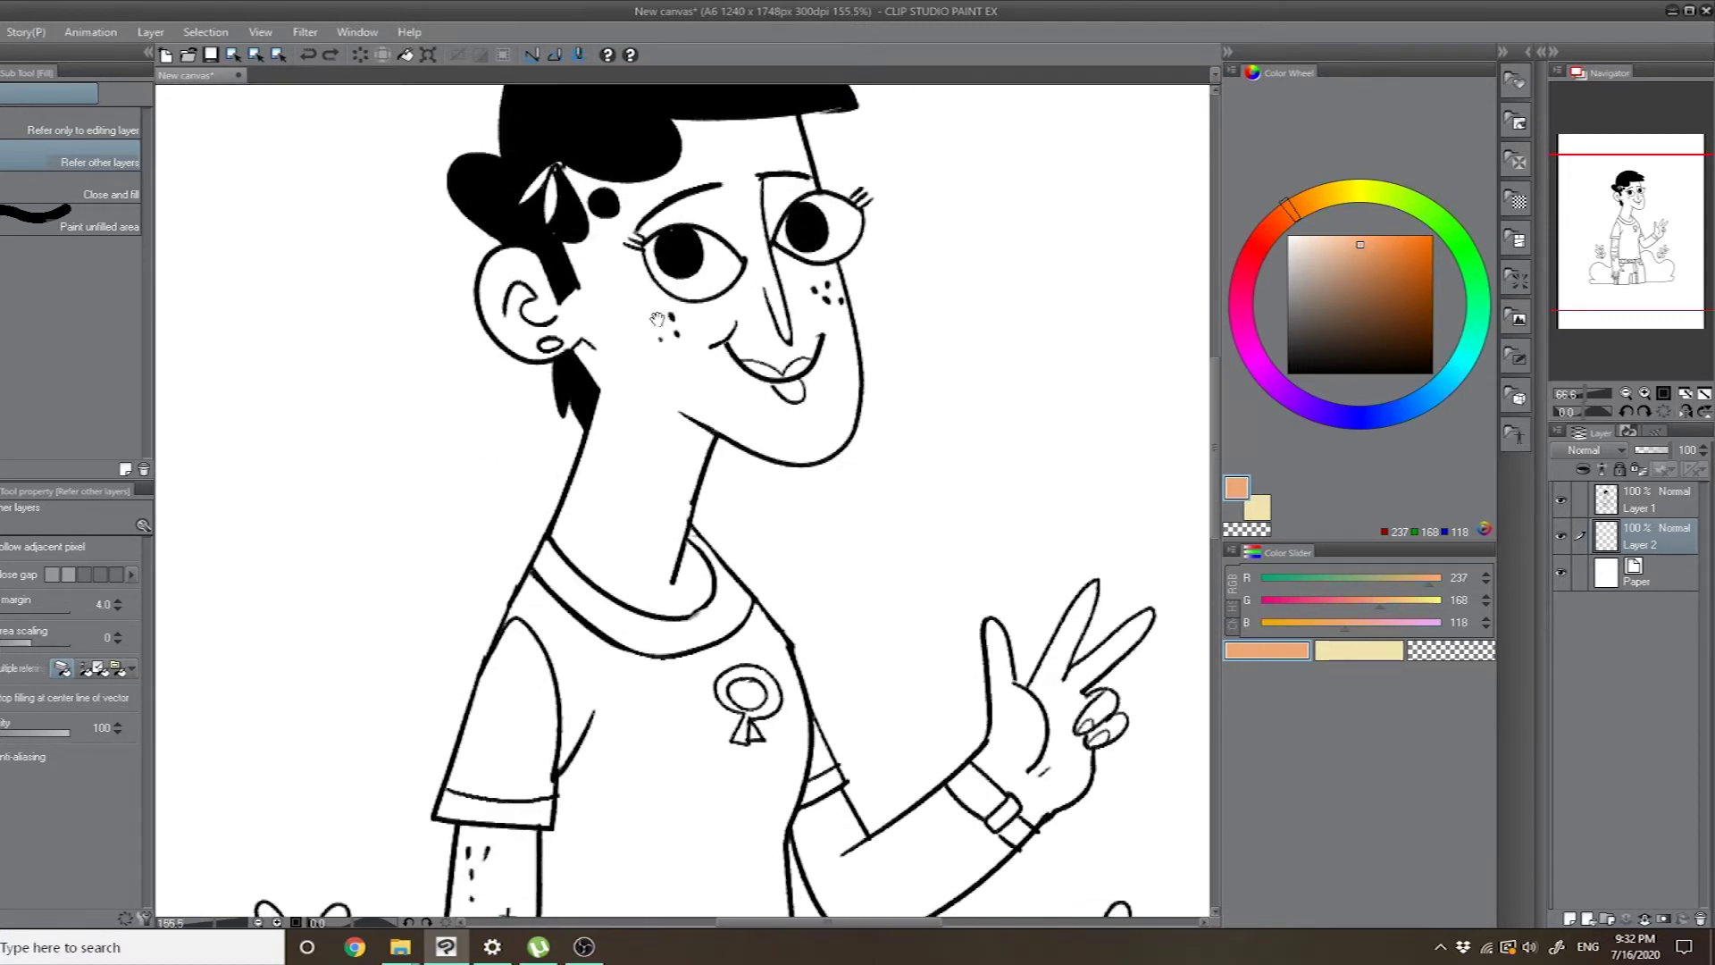
click(614, 297)
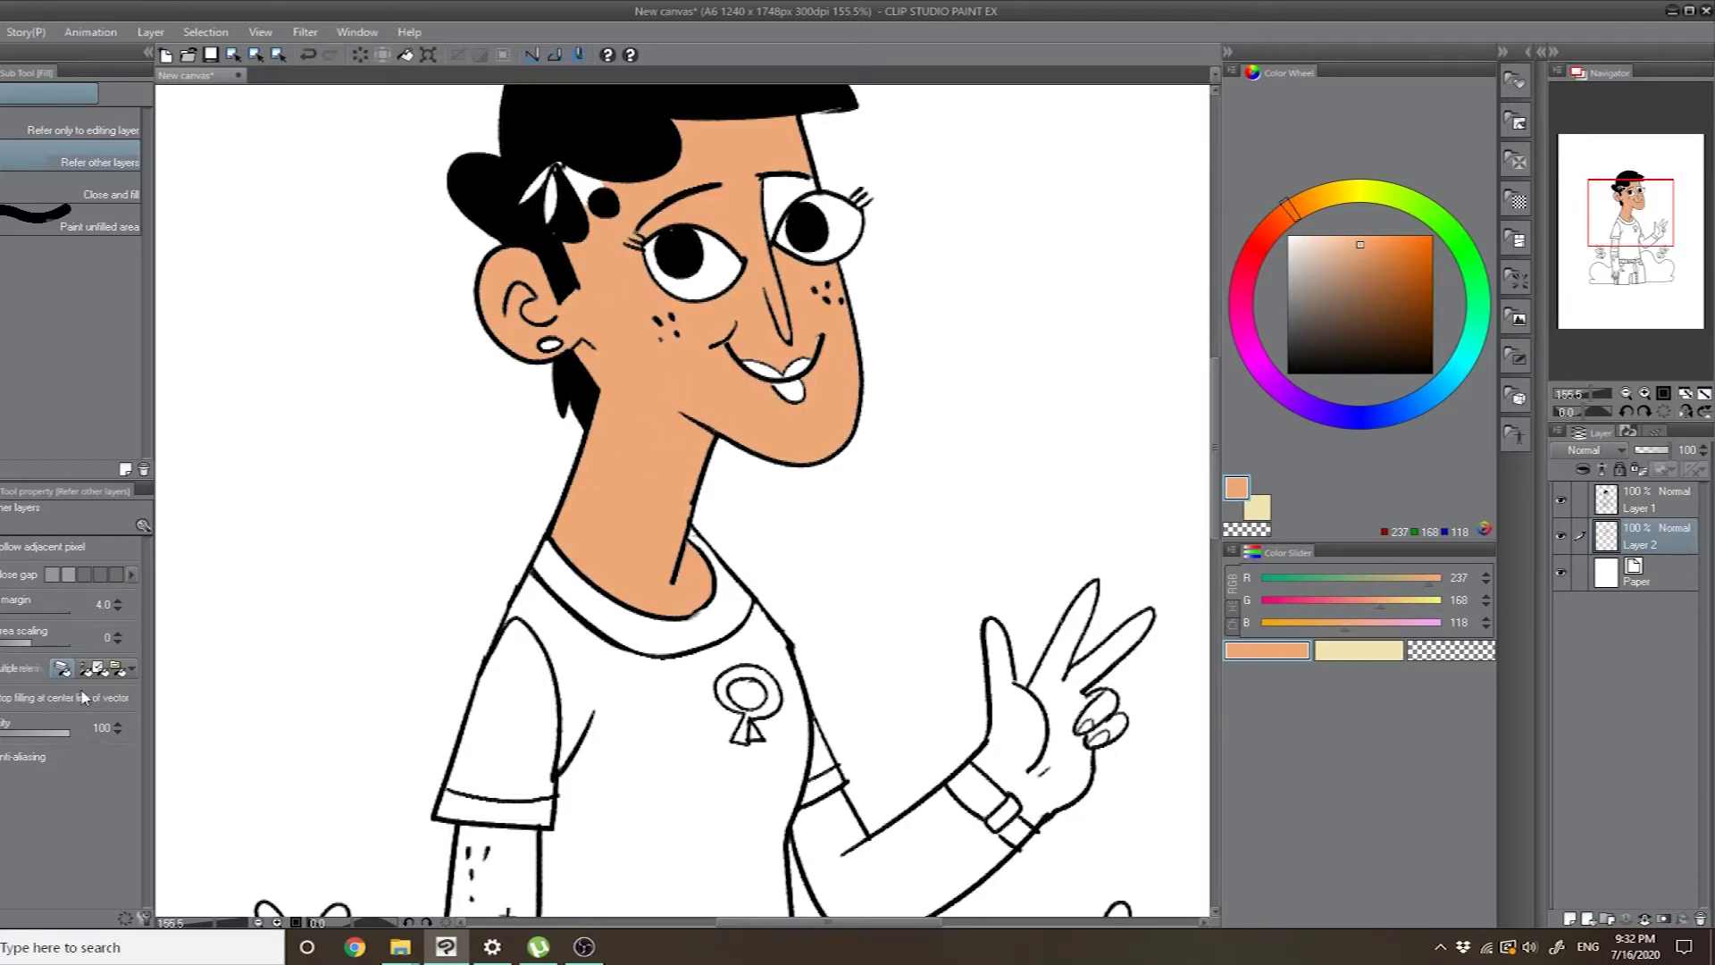
scroll(762, 524, up, 10)
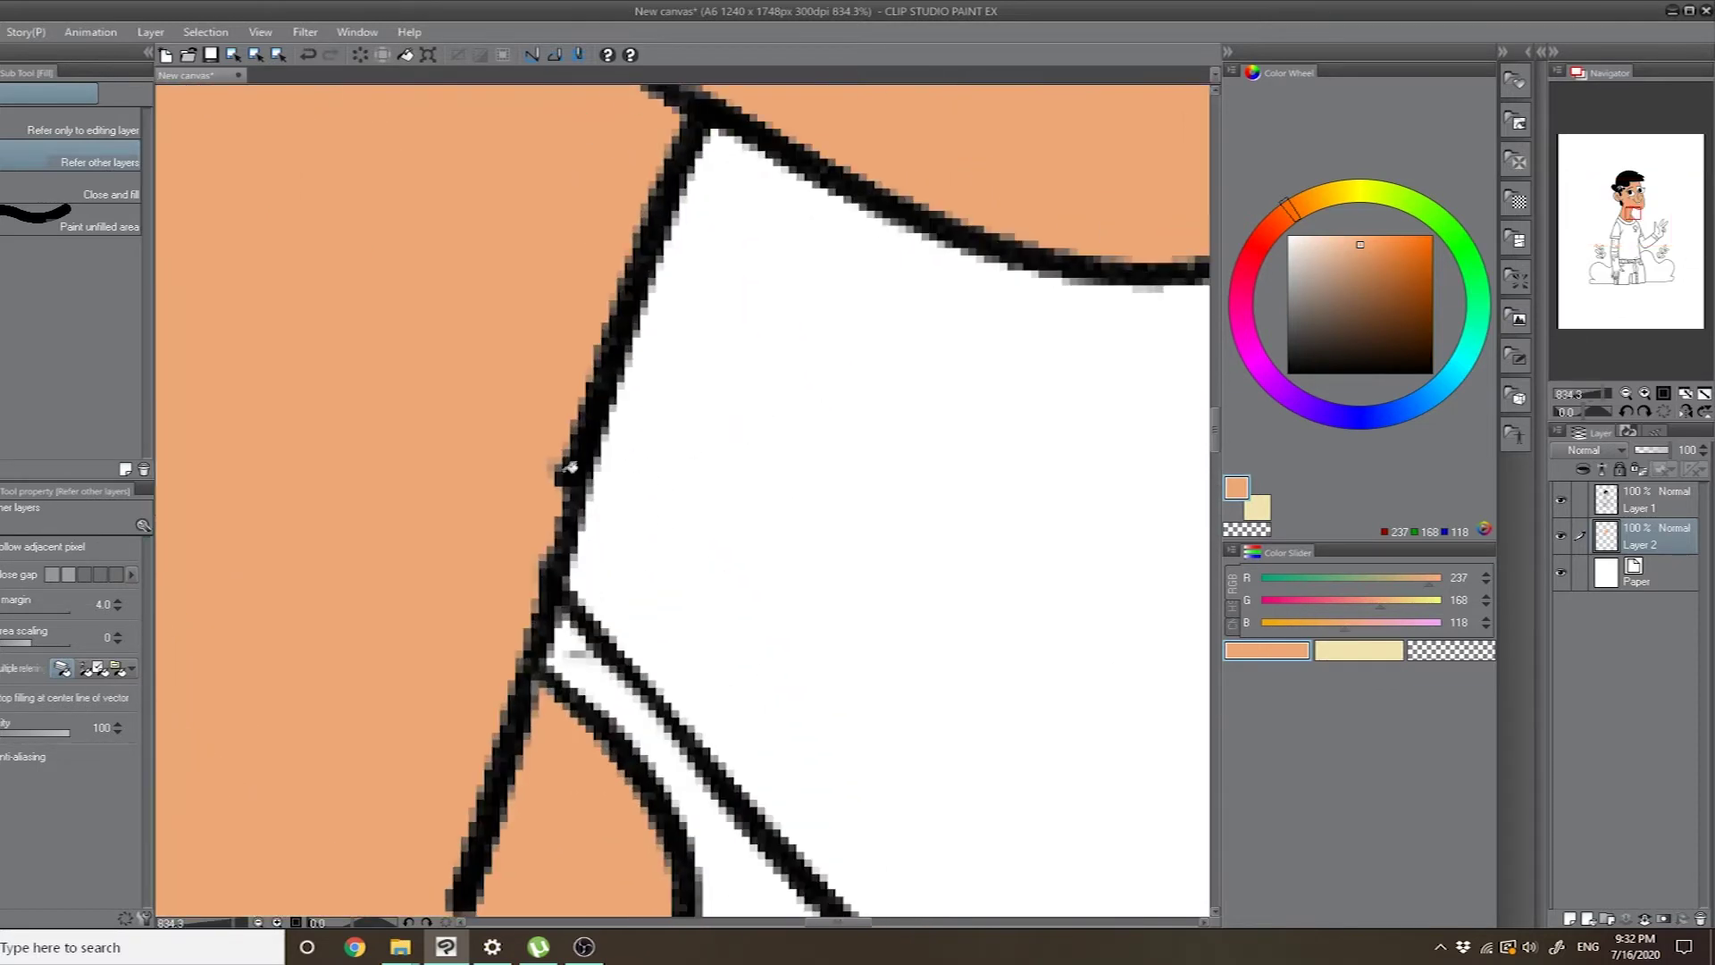
scroll(651, 349, down, 6)
key(ctrl+z)
- Try filling the face and neck with area scaling set to -3, and undo the fill
click(117, 642)
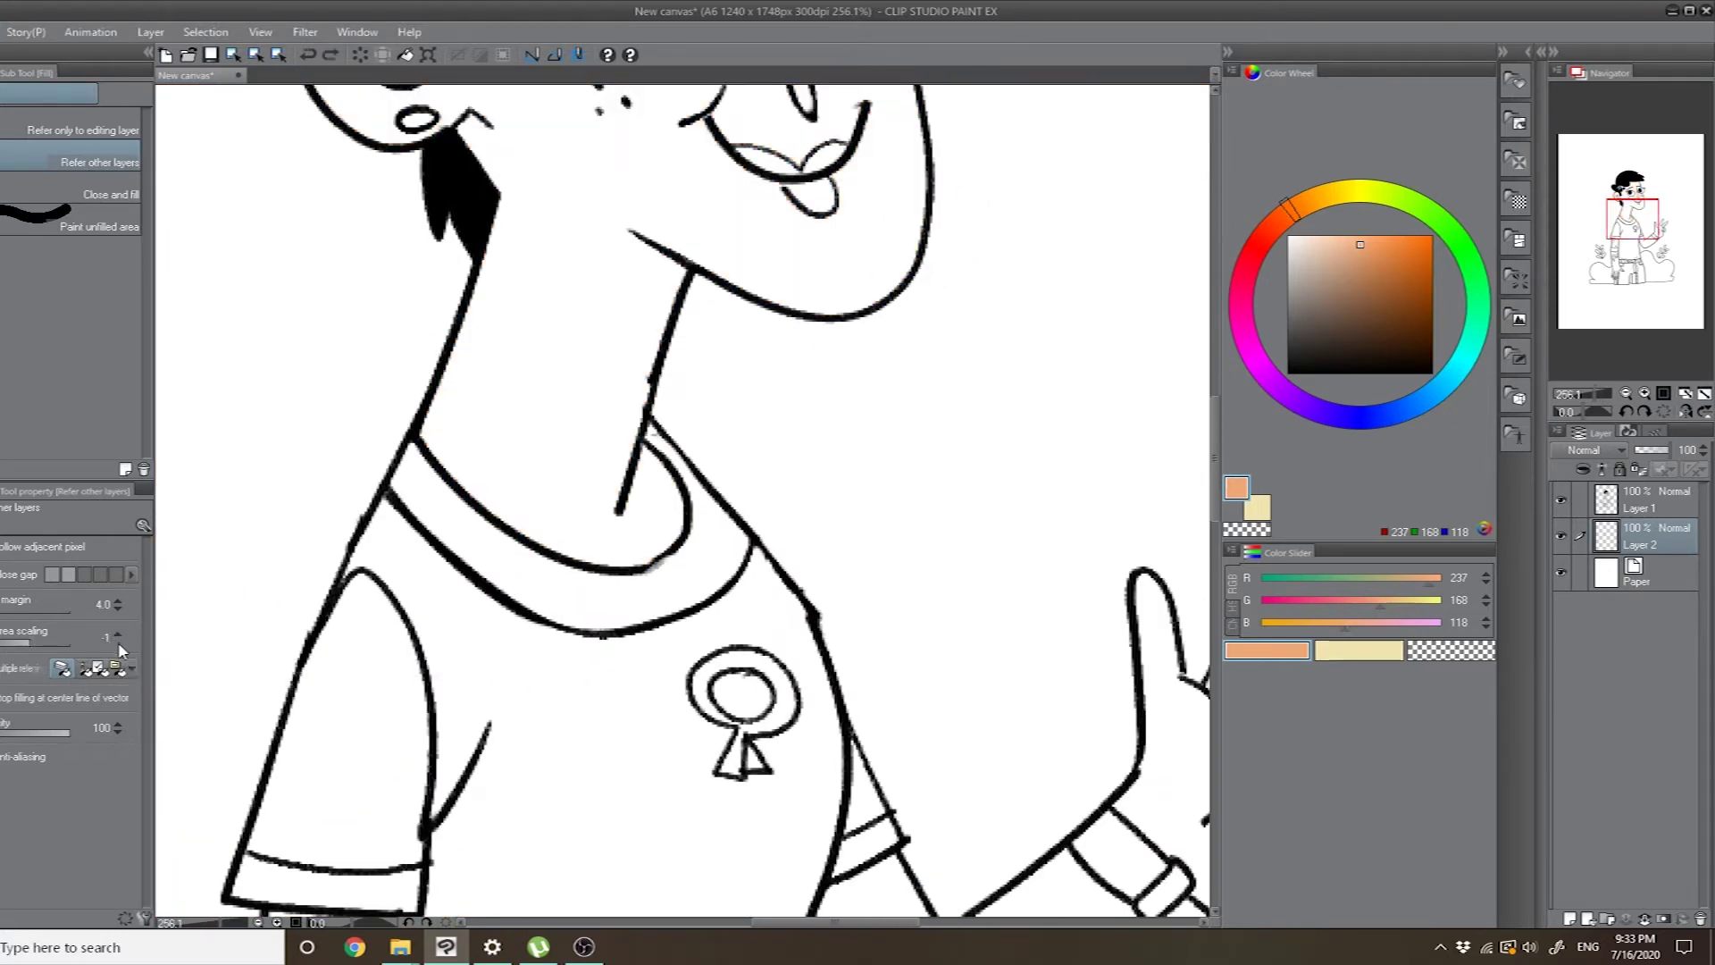
click(593, 318)
scroll(689, 353, up, 2)
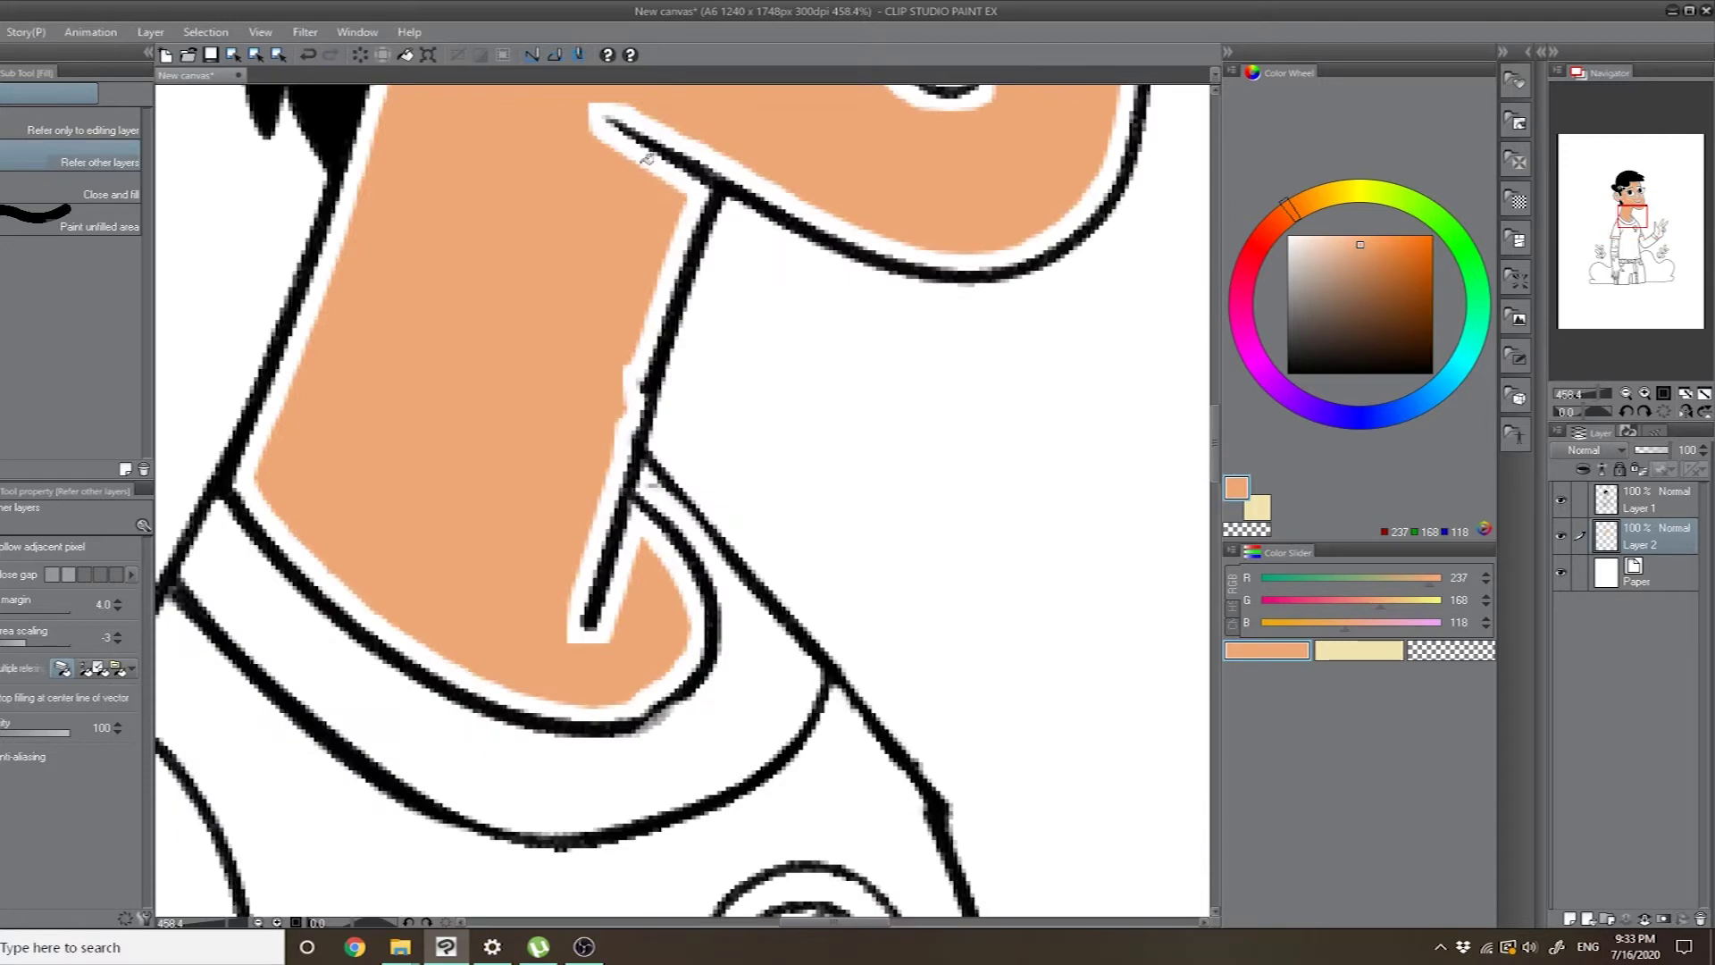
key(ctrl+z)
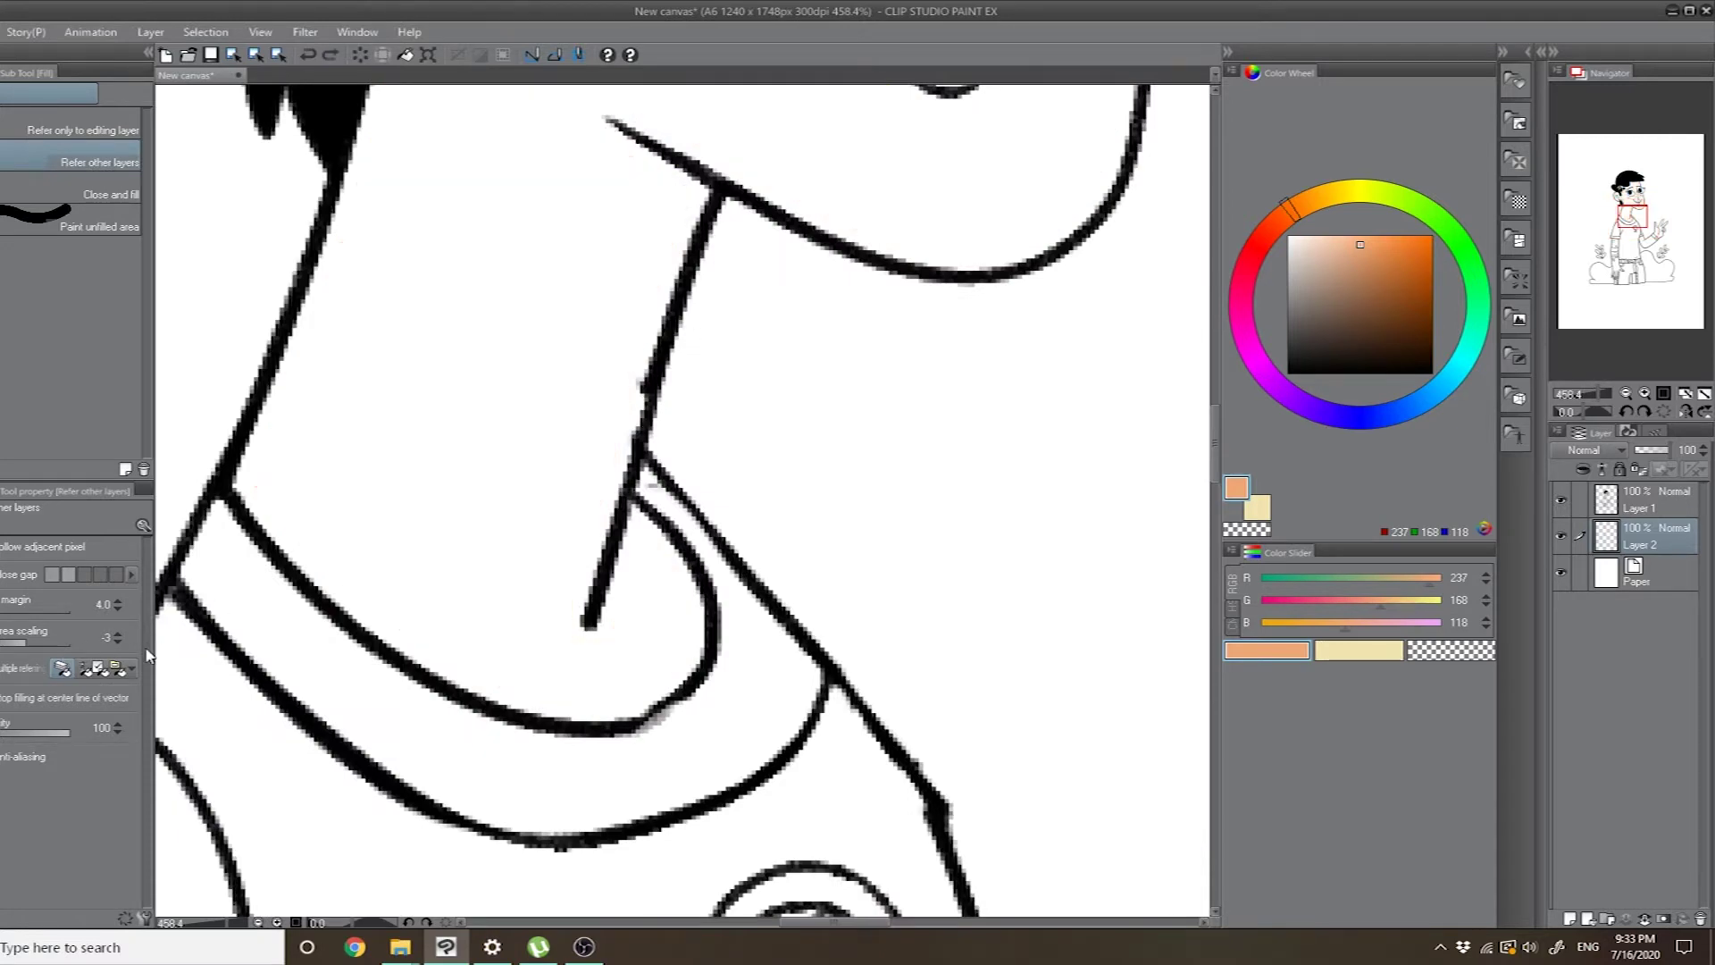
- Set area scaling to 2, fill the face and neck with the skin tone and inspect the fill along the neck line
click(118, 635)
click(118, 635)
click(118, 636)
click(486, 355)
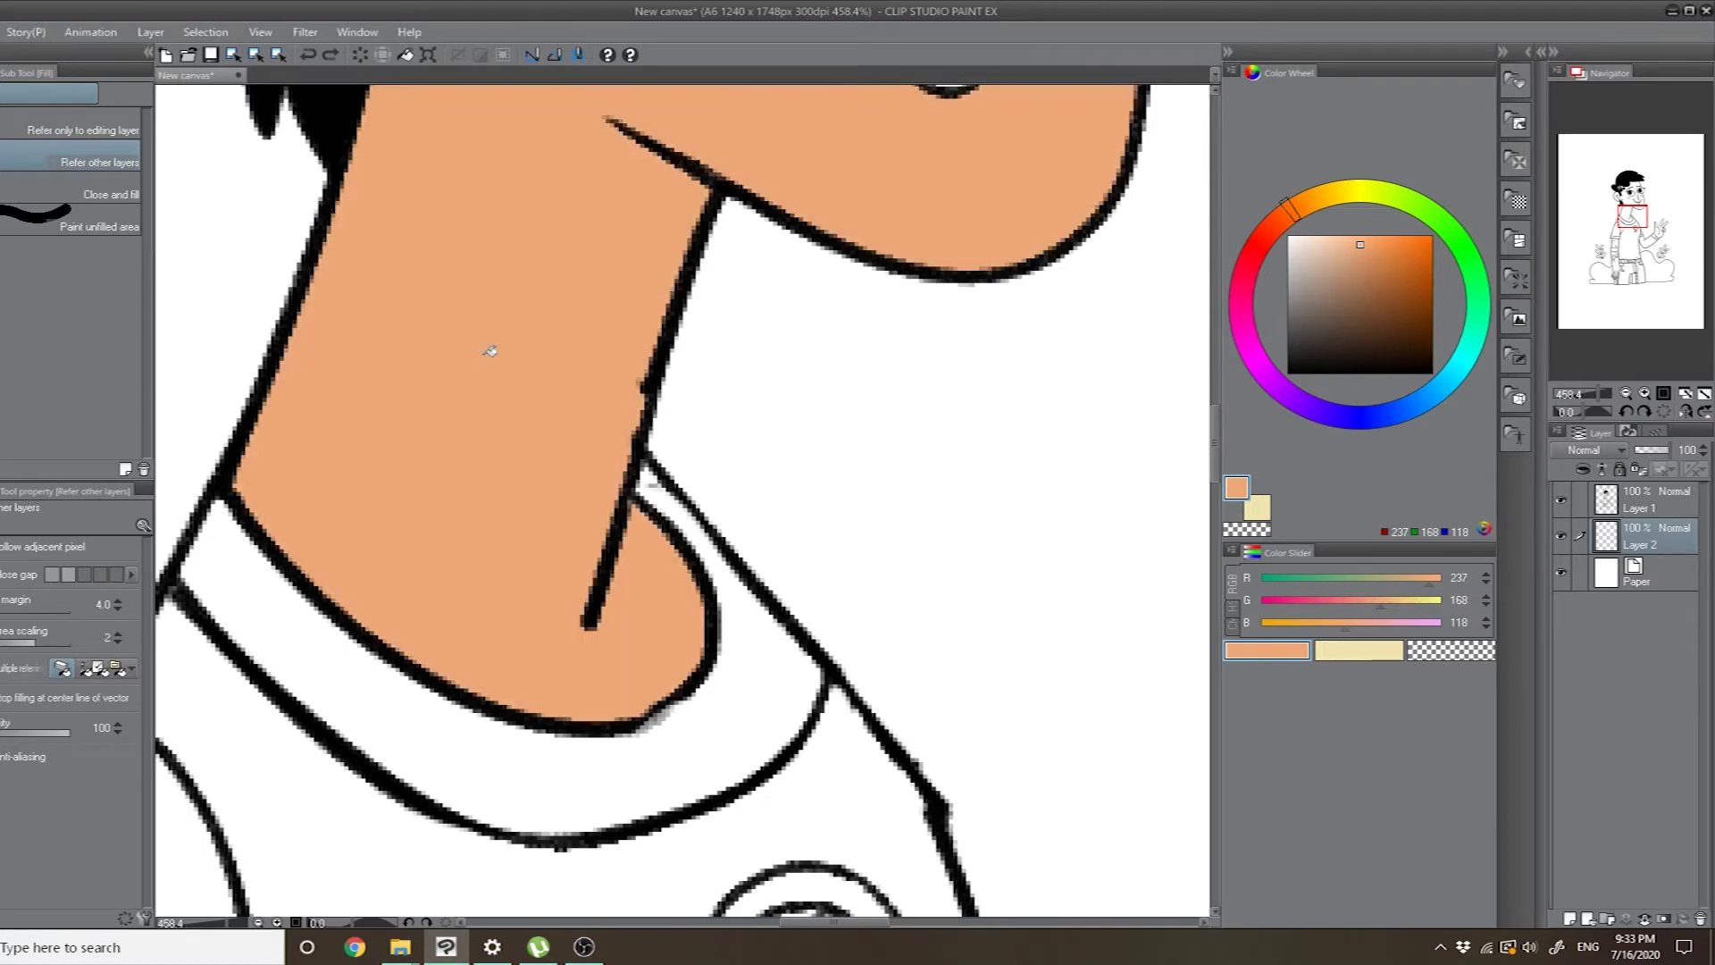
scroll(666, 288, up, 3)
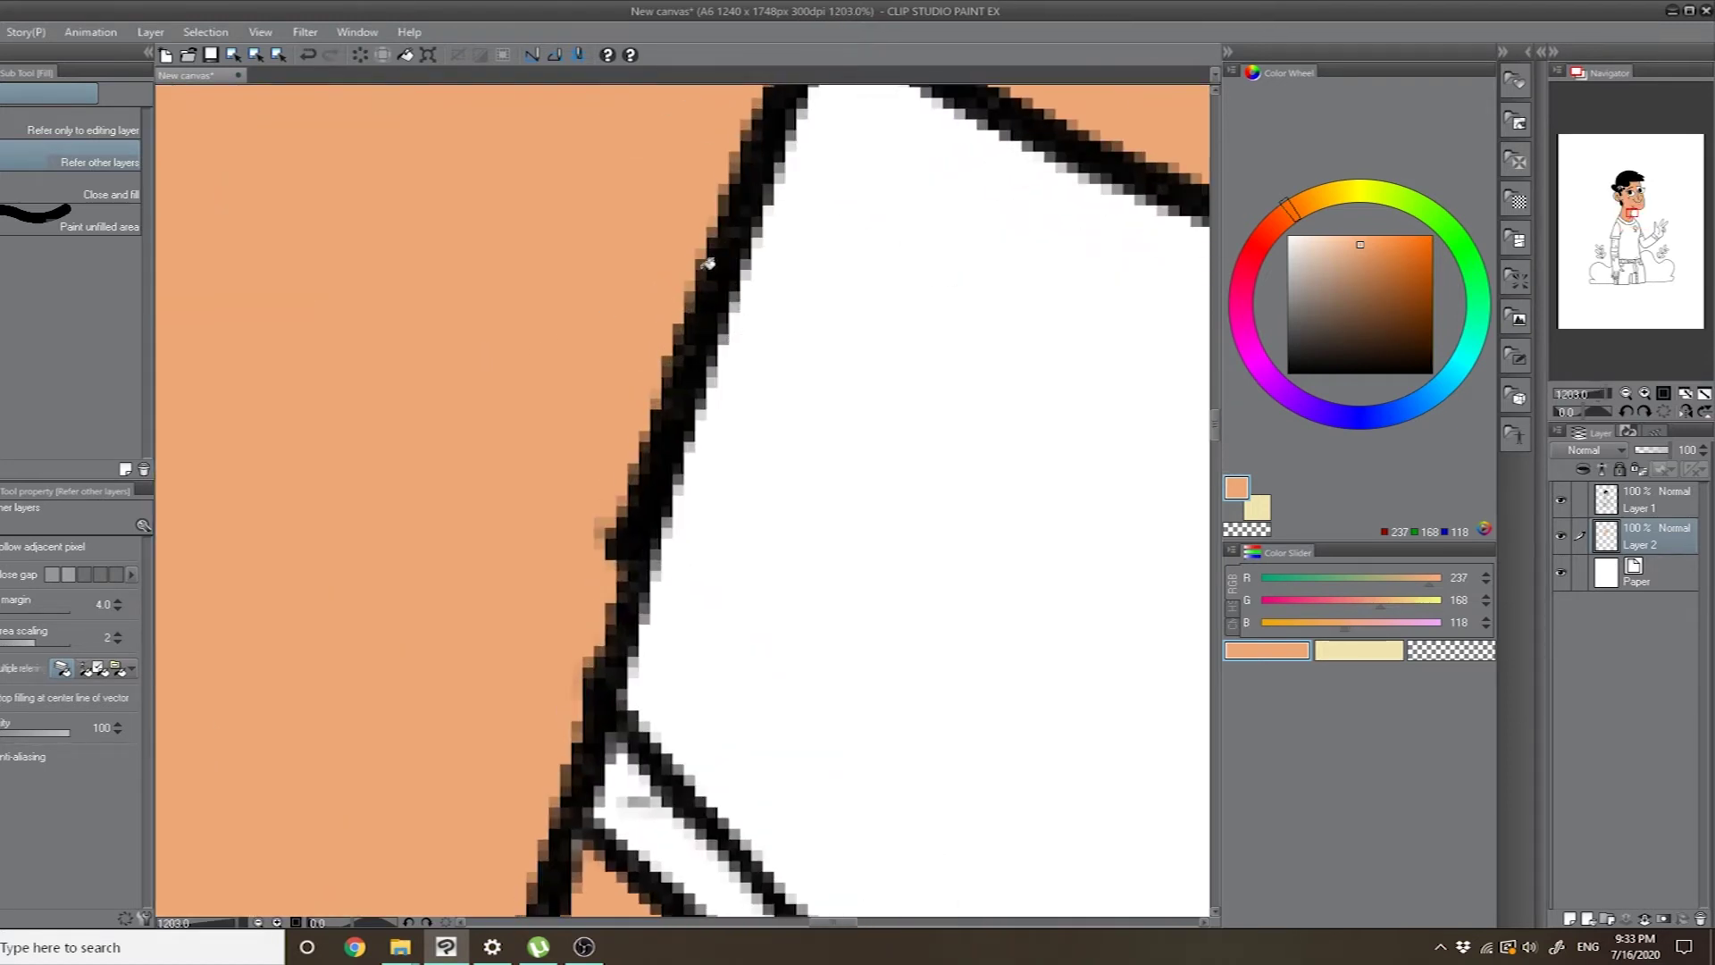
scroll(665, 483, down, 3)
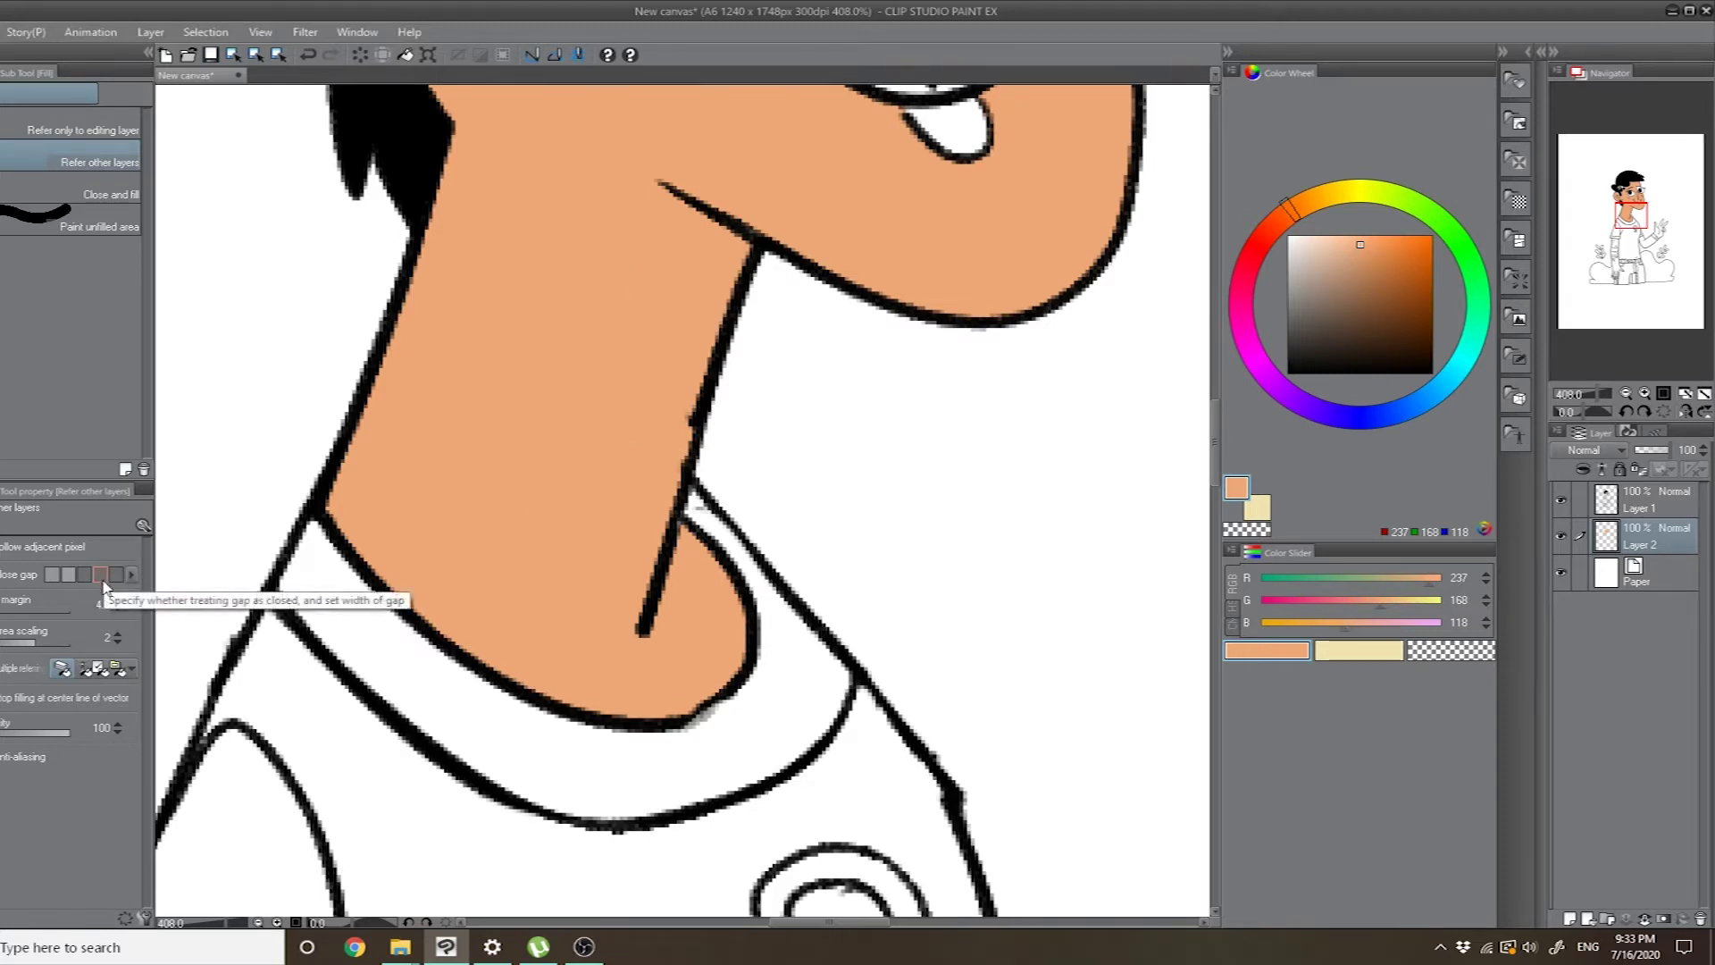
- Fill the far eyelid beside the nose and the skin gap beside the hair clip with the skin tone
scroll(567, 433, down, 5)
drag(678, 330, 647, 488)
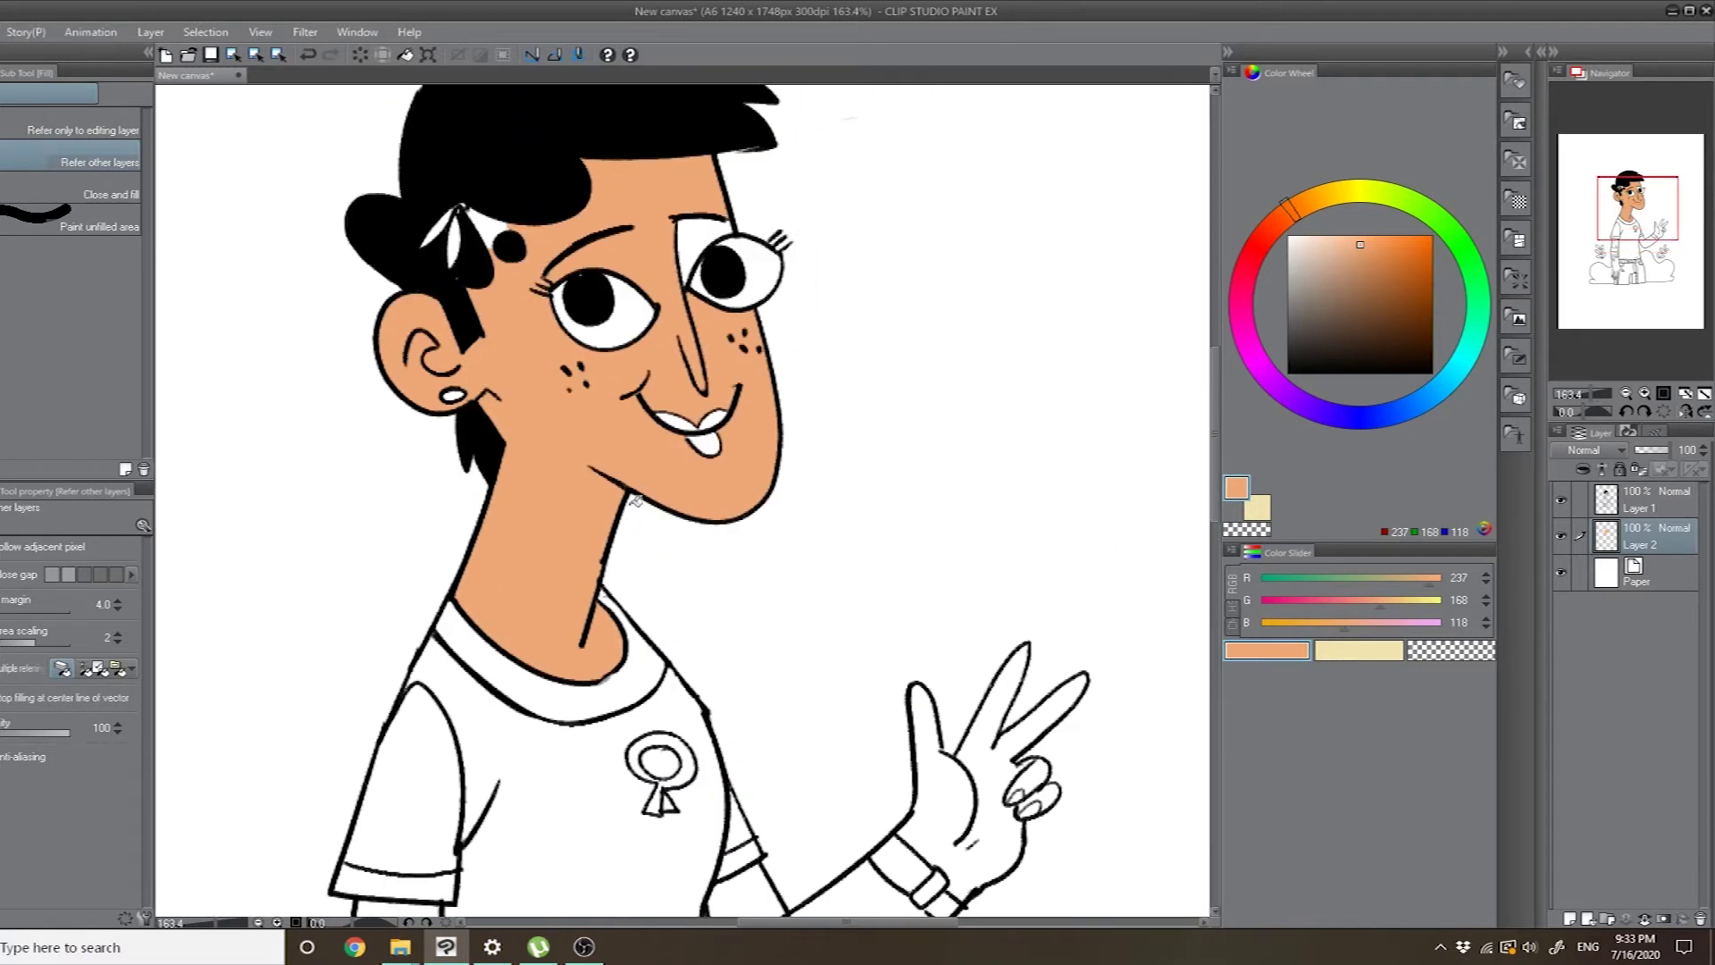
scroll(697, 214, up, 3)
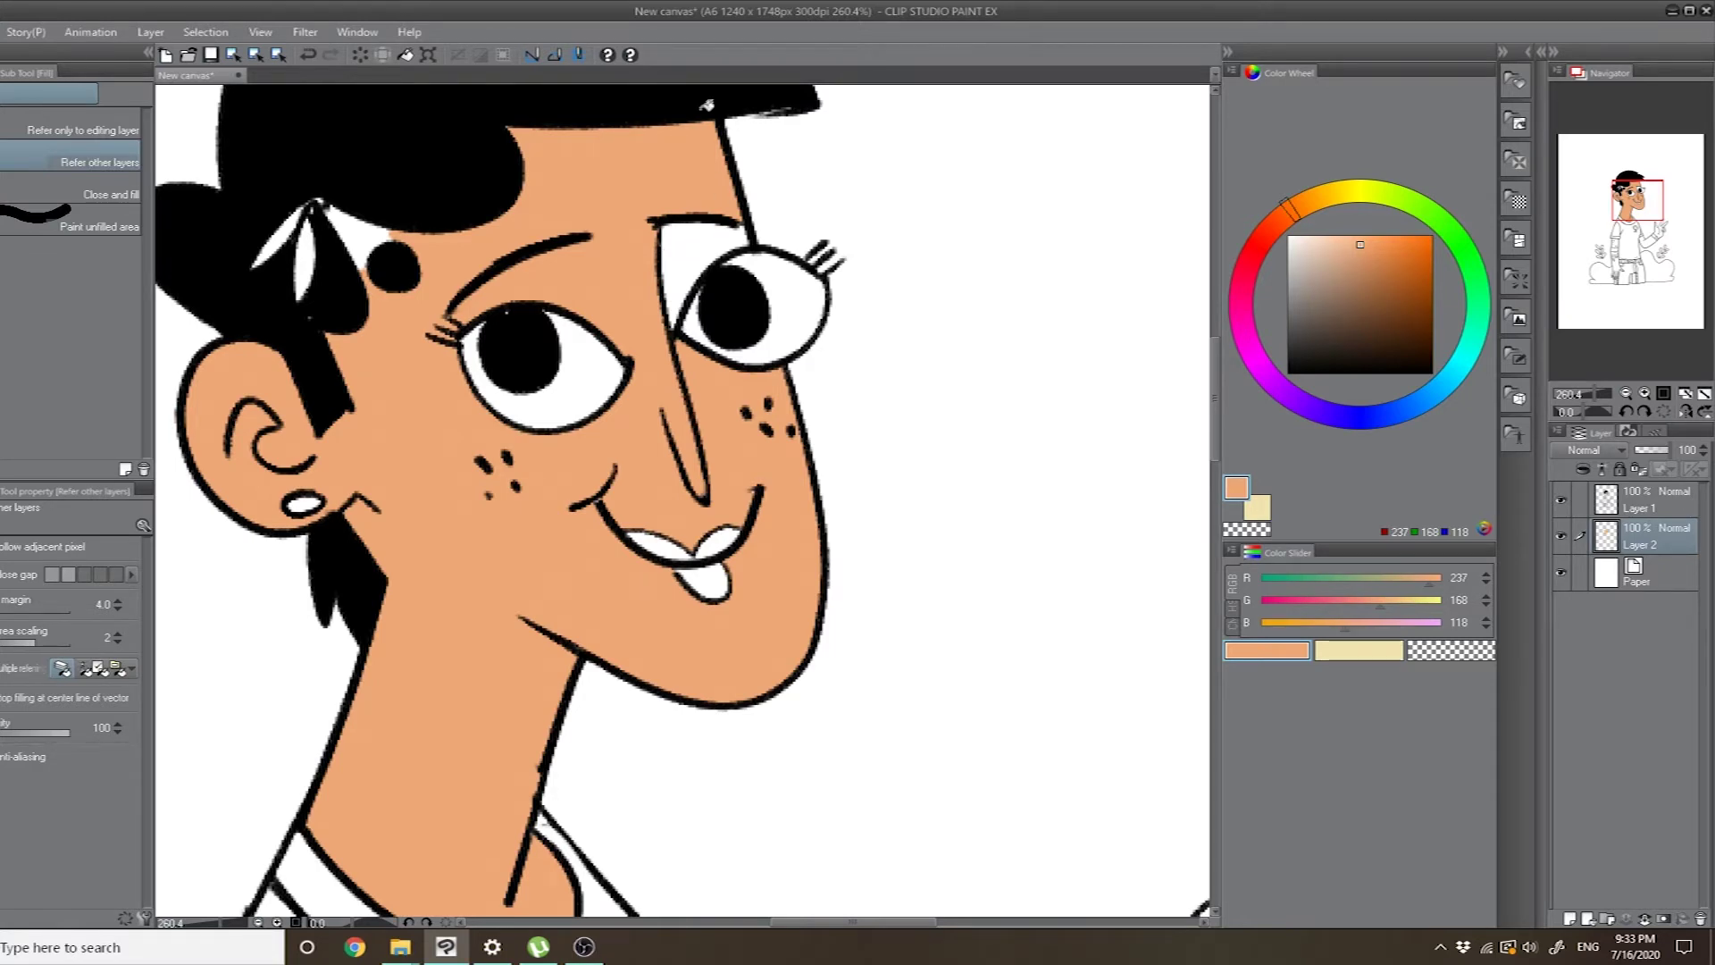
drag(375, 261, 462, 317)
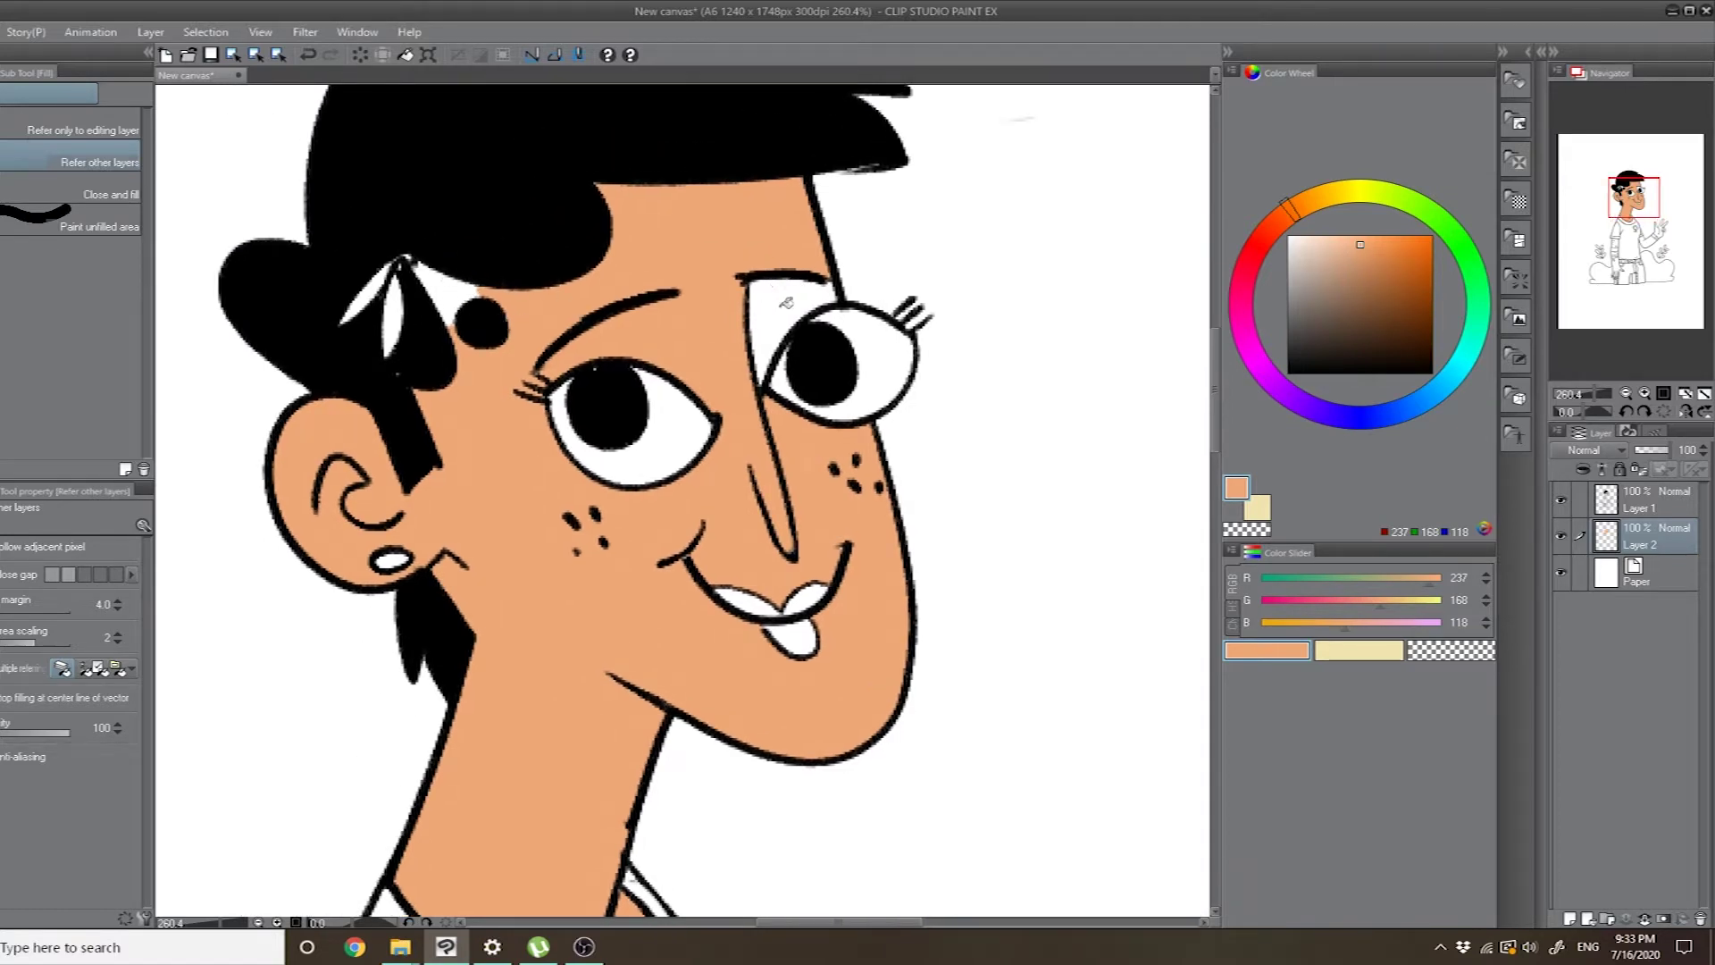
click(833, 293)
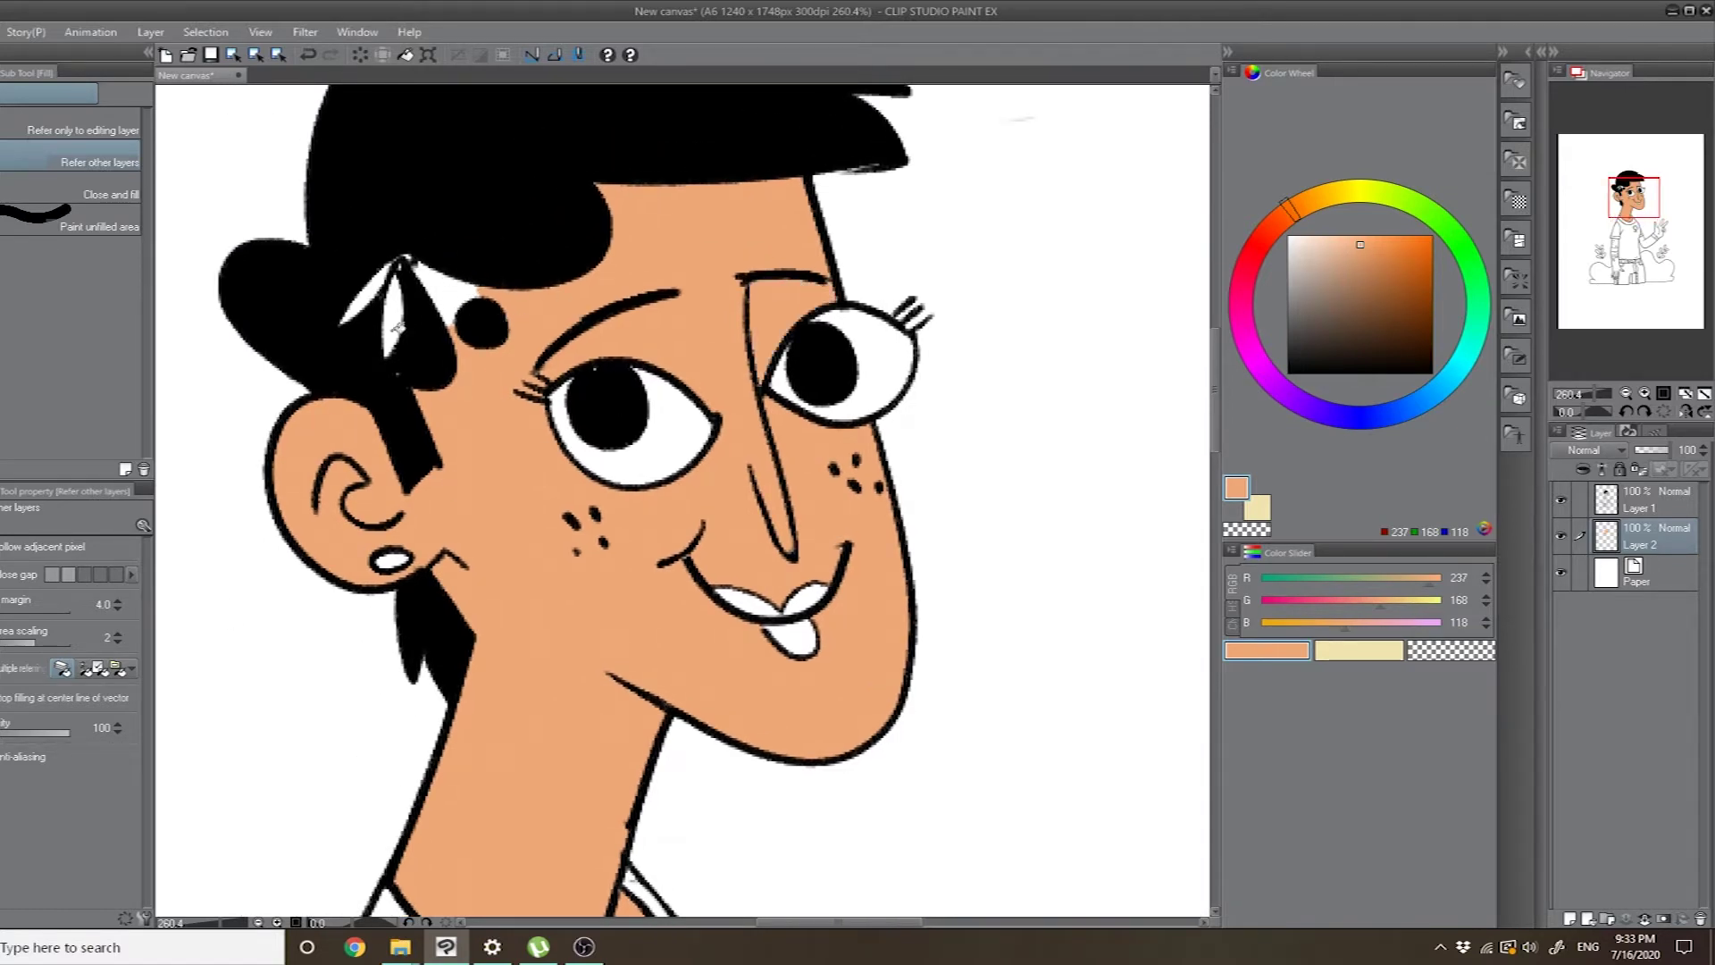
click(455, 286)
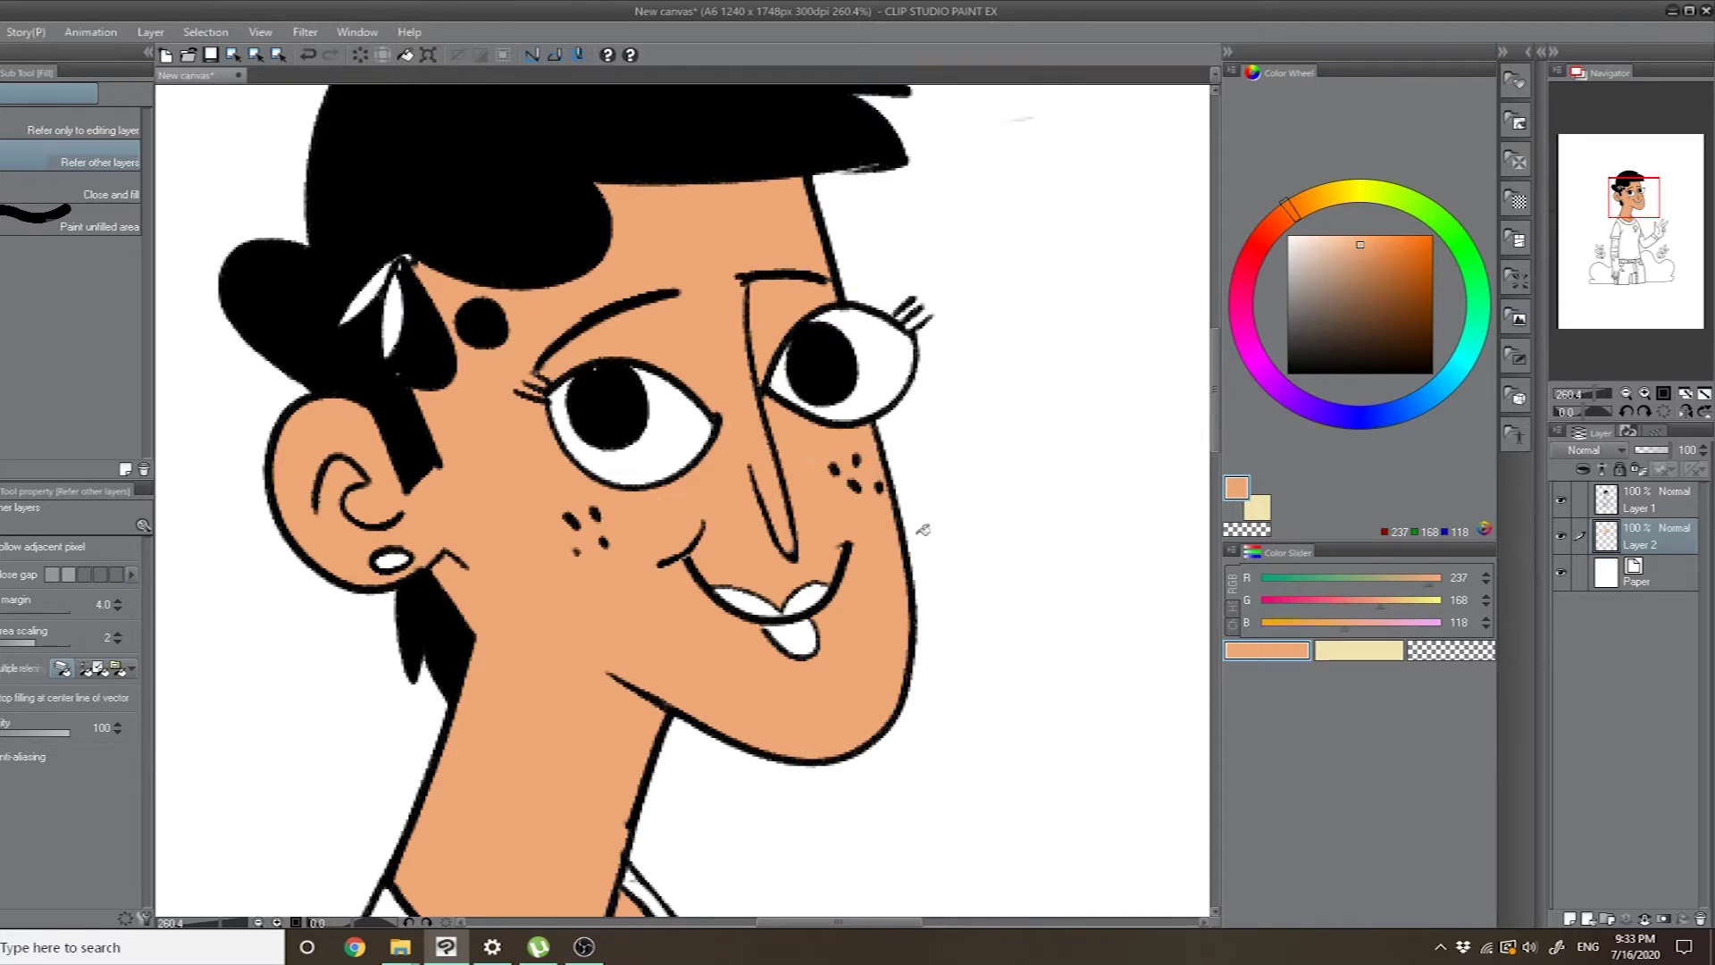
- Set the color to yellow RGB 248, 225, 99 and fill one petal of the hair clip and the earring
click(96, 228)
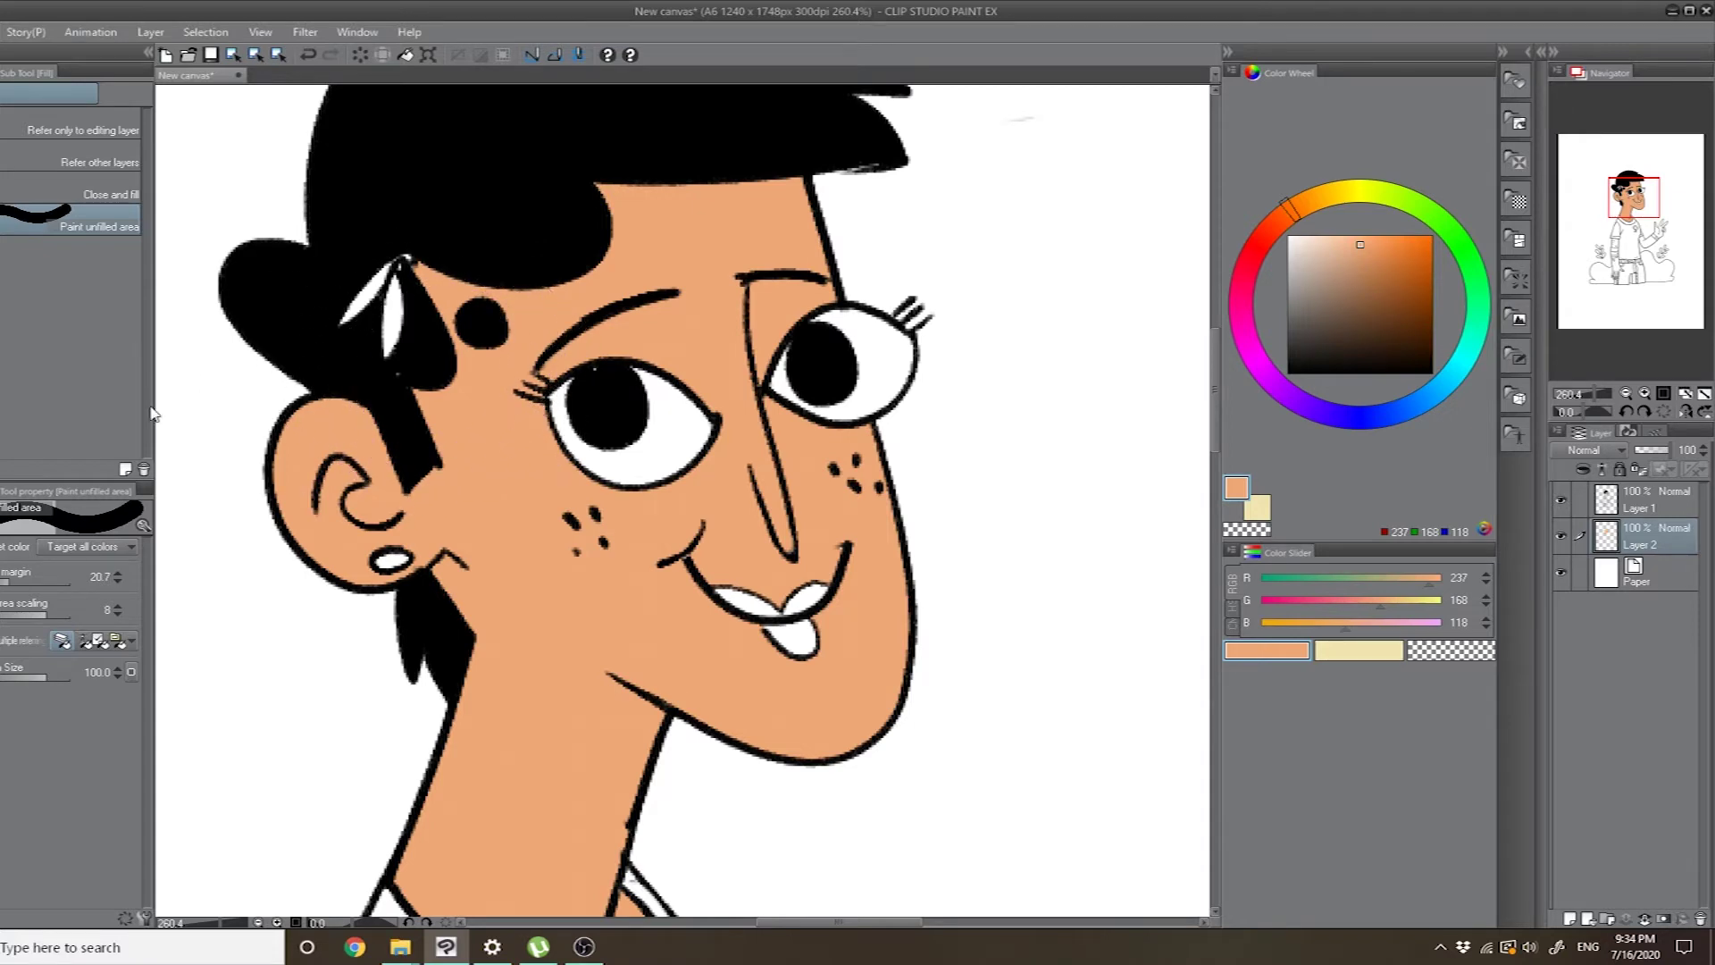
click(45, 161)
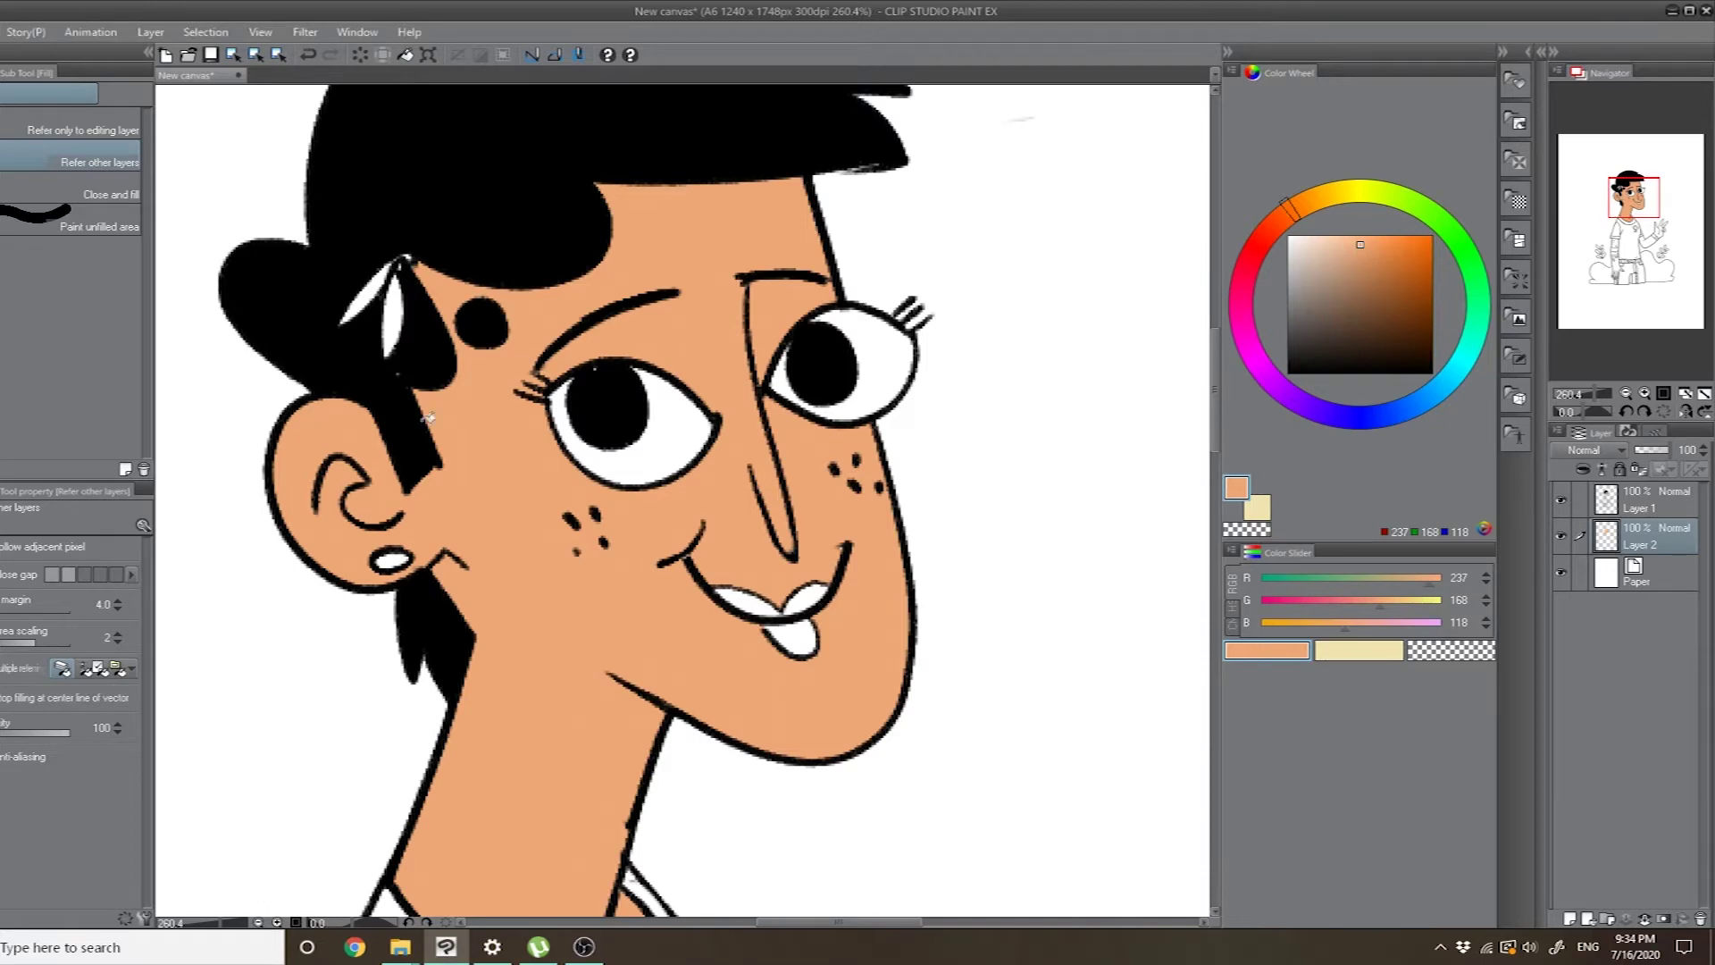
mouse_move(1286, 213)
mouse_down()
mouse_move(1273, 228)
mouse_move(1418, 207)
mouse_move(1338, 189)
mouse_up()
click(1373, 238)
click(378, 276)
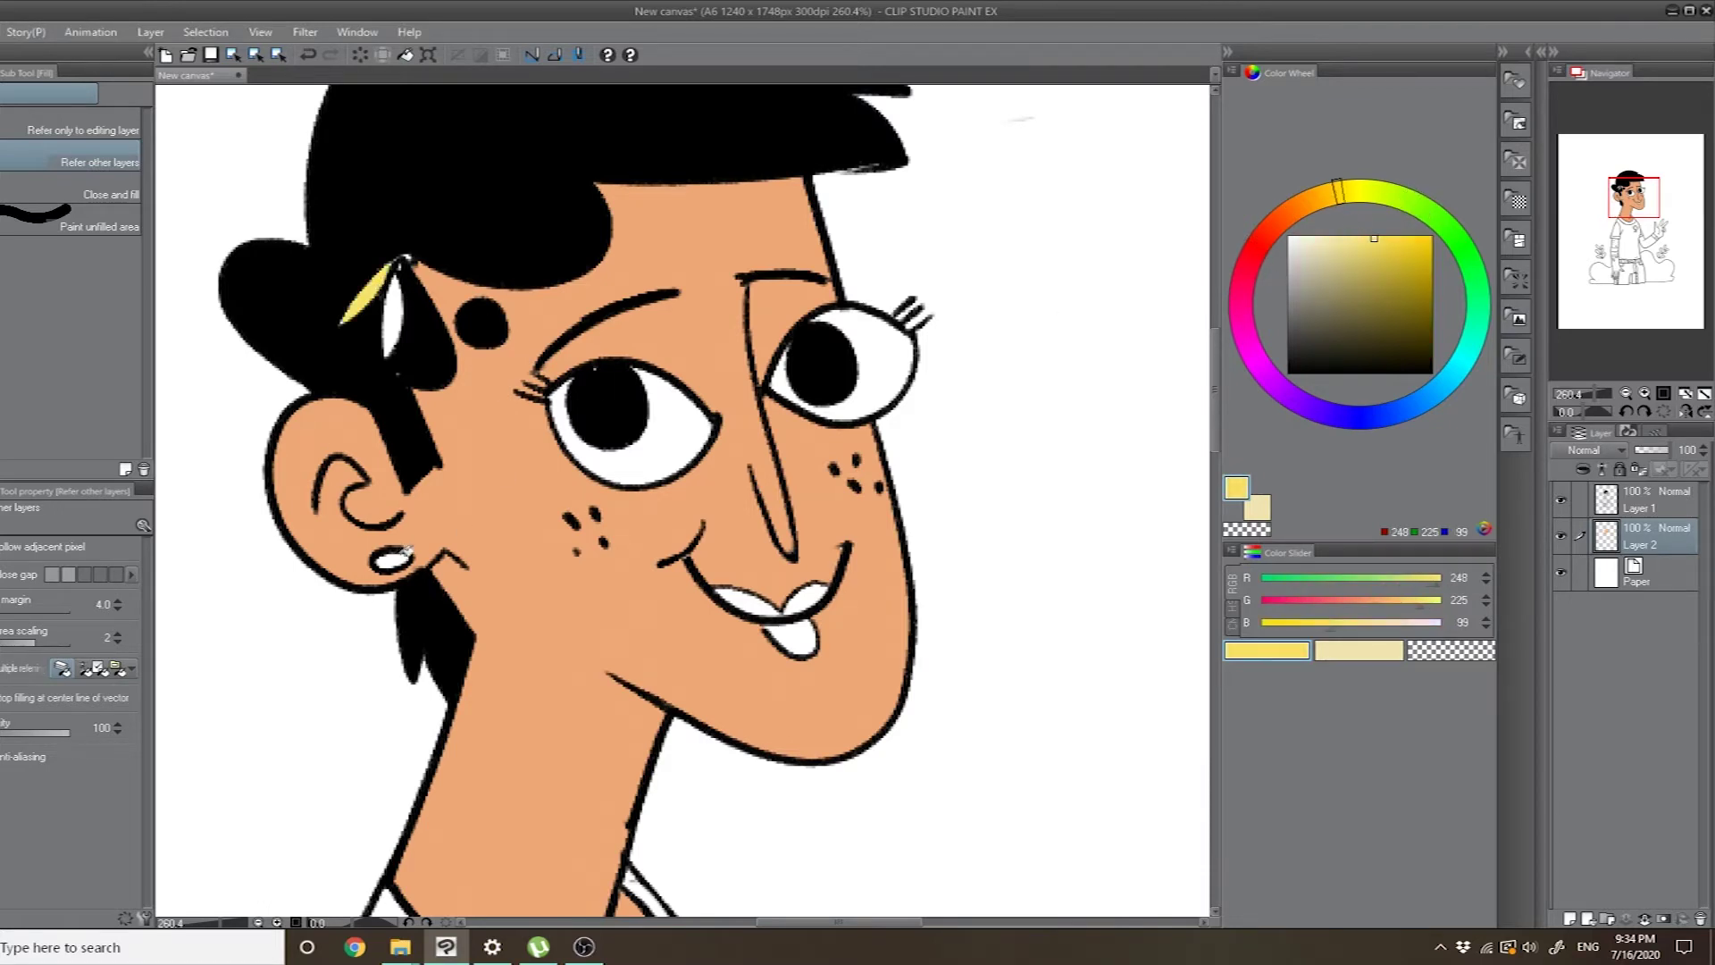
click(393, 559)
- Switch to the Paint unfilled area sub tool and set the color to red RGB 242, 64, 58
click(87, 229)
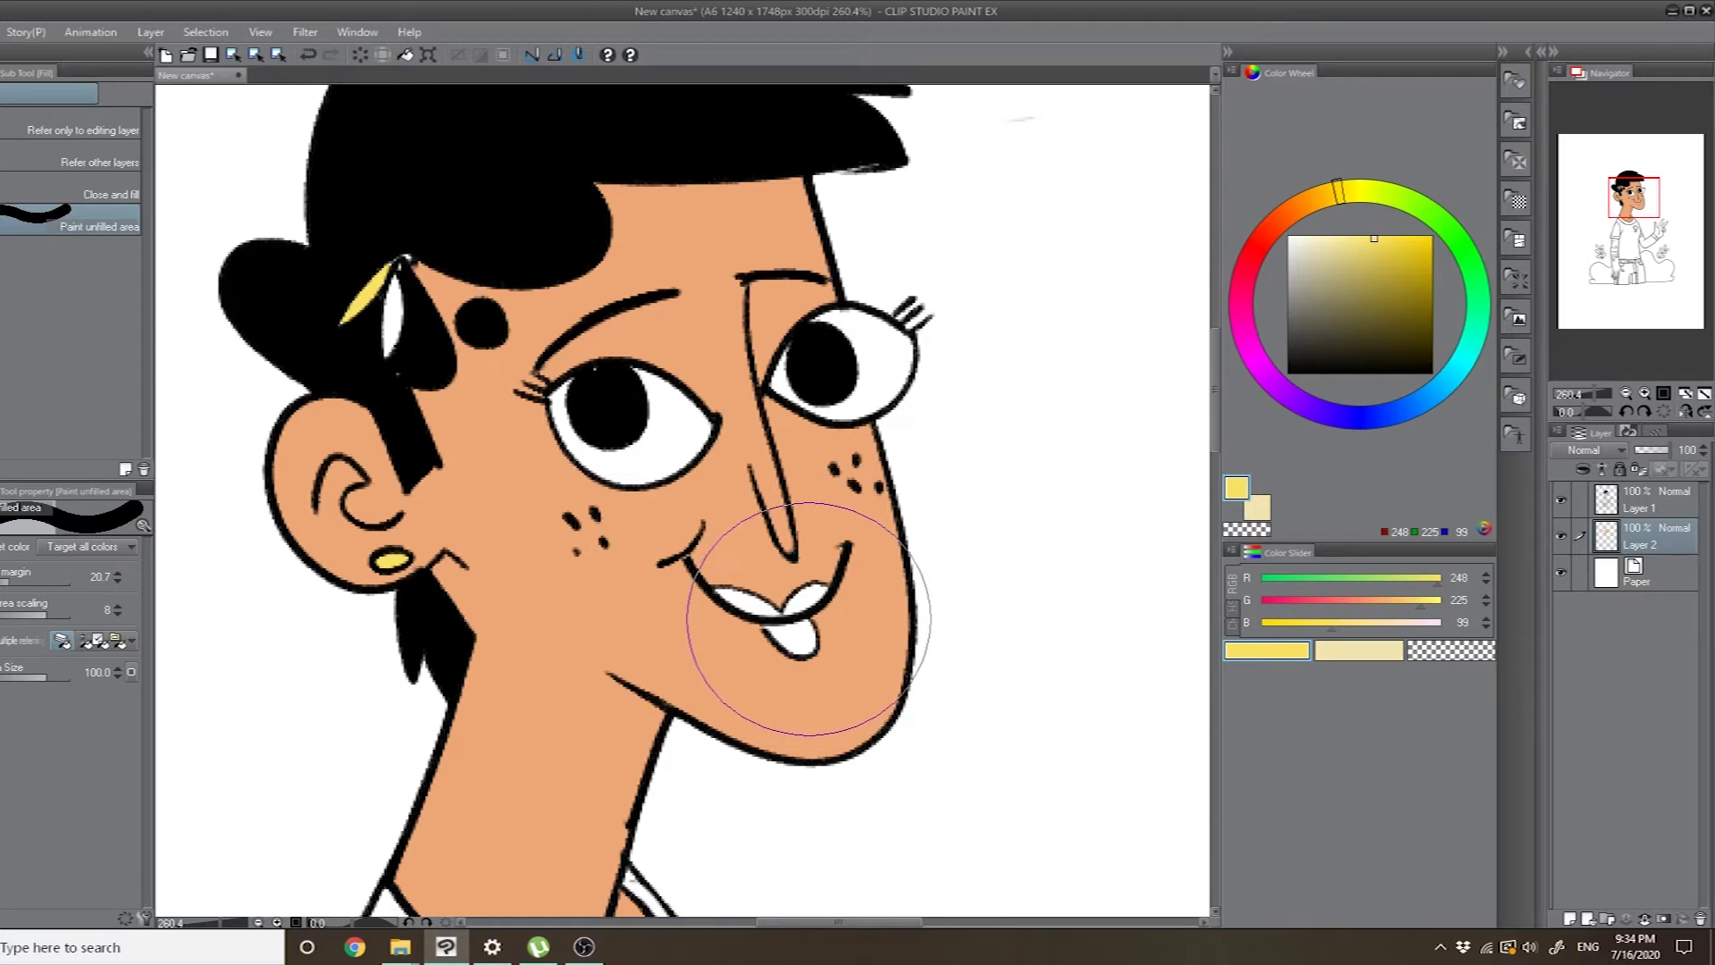
click(1272, 235)
drag(1372, 254, 1394, 245)
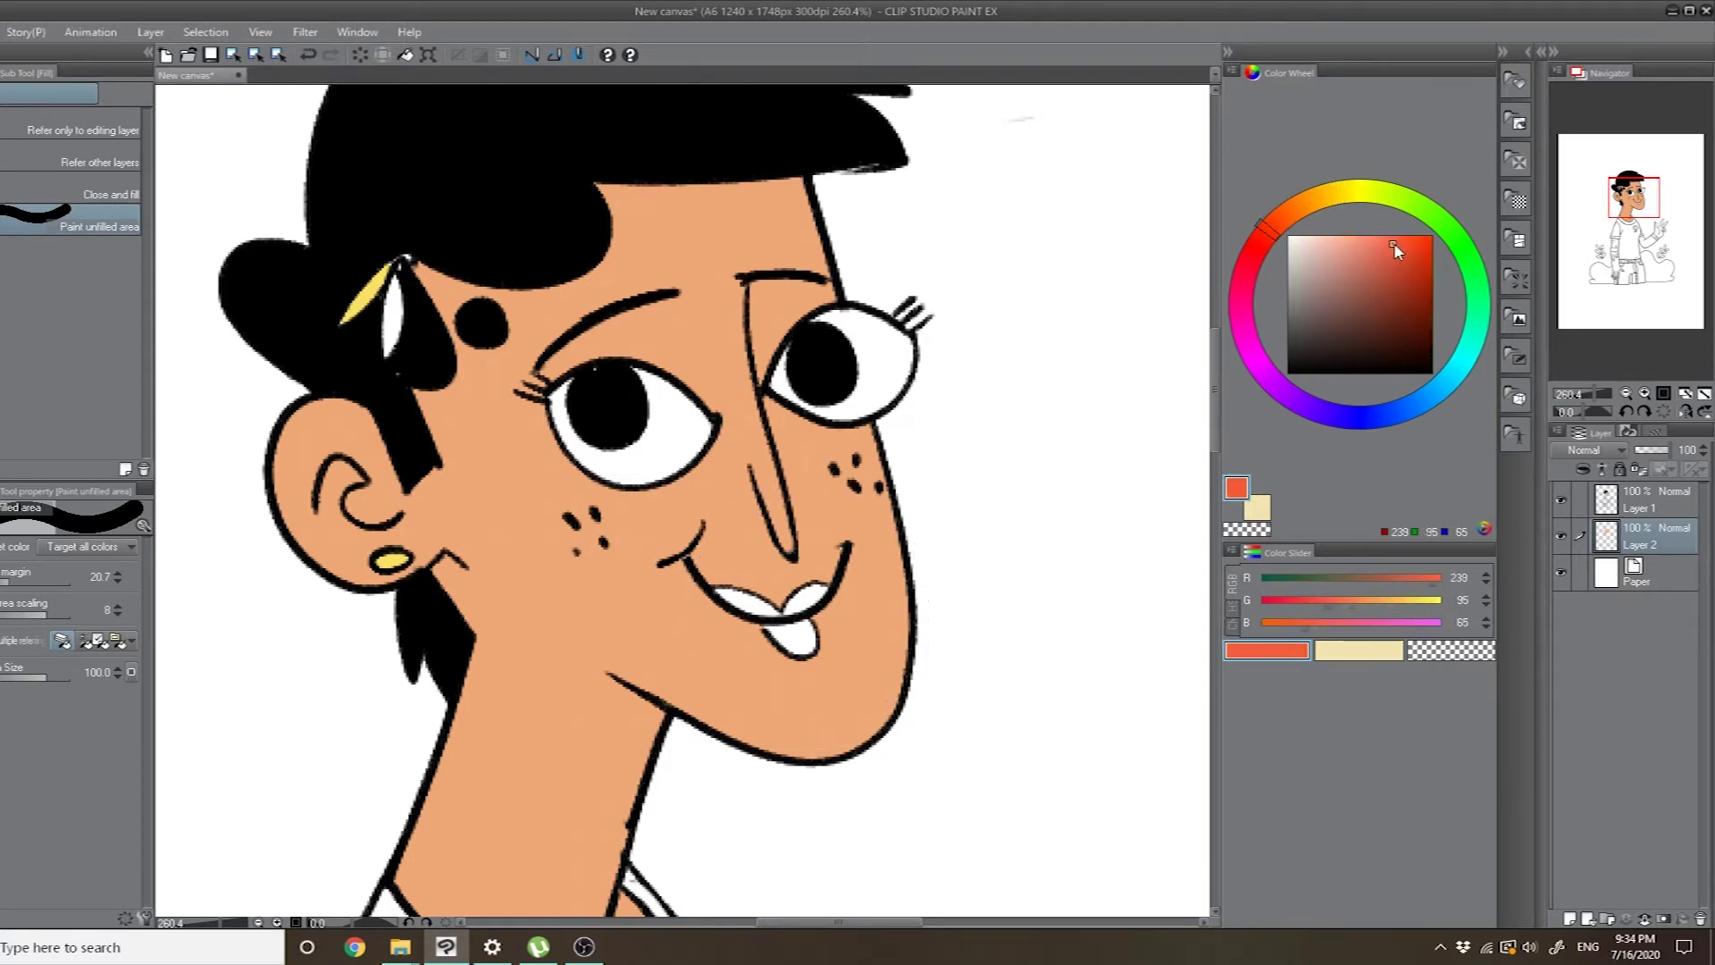
drag(1260, 235, 1256, 241)
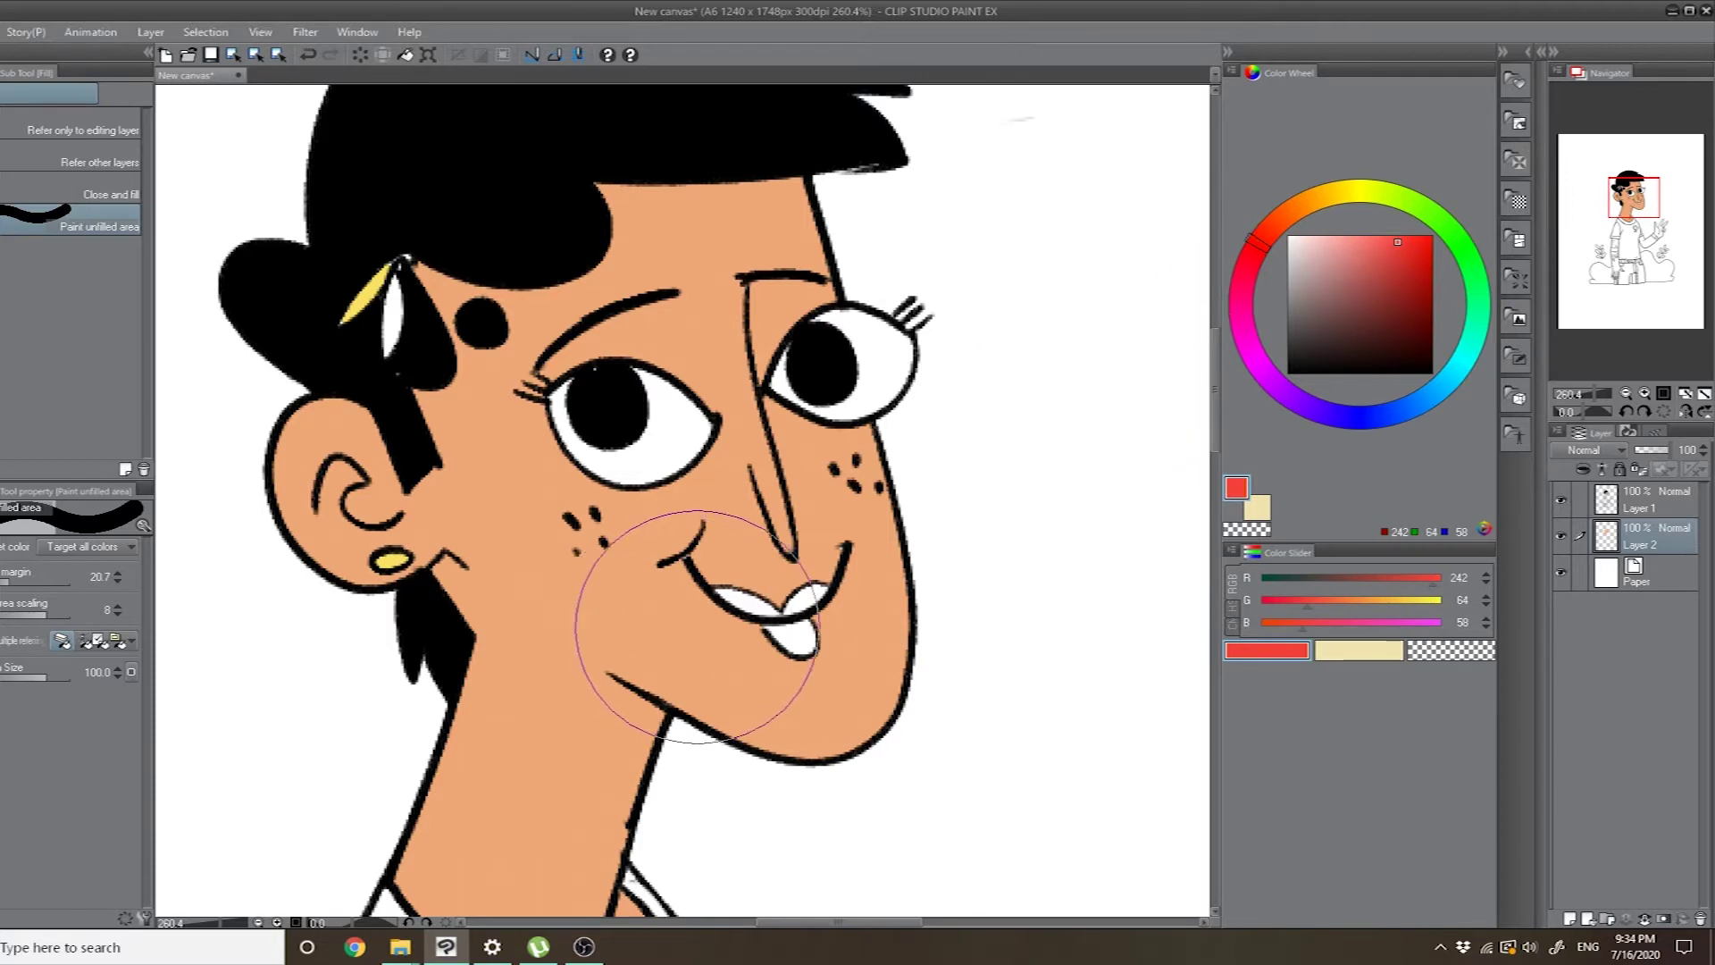
- Paint the unfilled lips red, undoing the first attempt and repeating it with area scaling set to 2
mouse_move(766, 613)
mouse_down()
mouse_move(919, 670)
mouse_move(919, 715)
mouse_up()
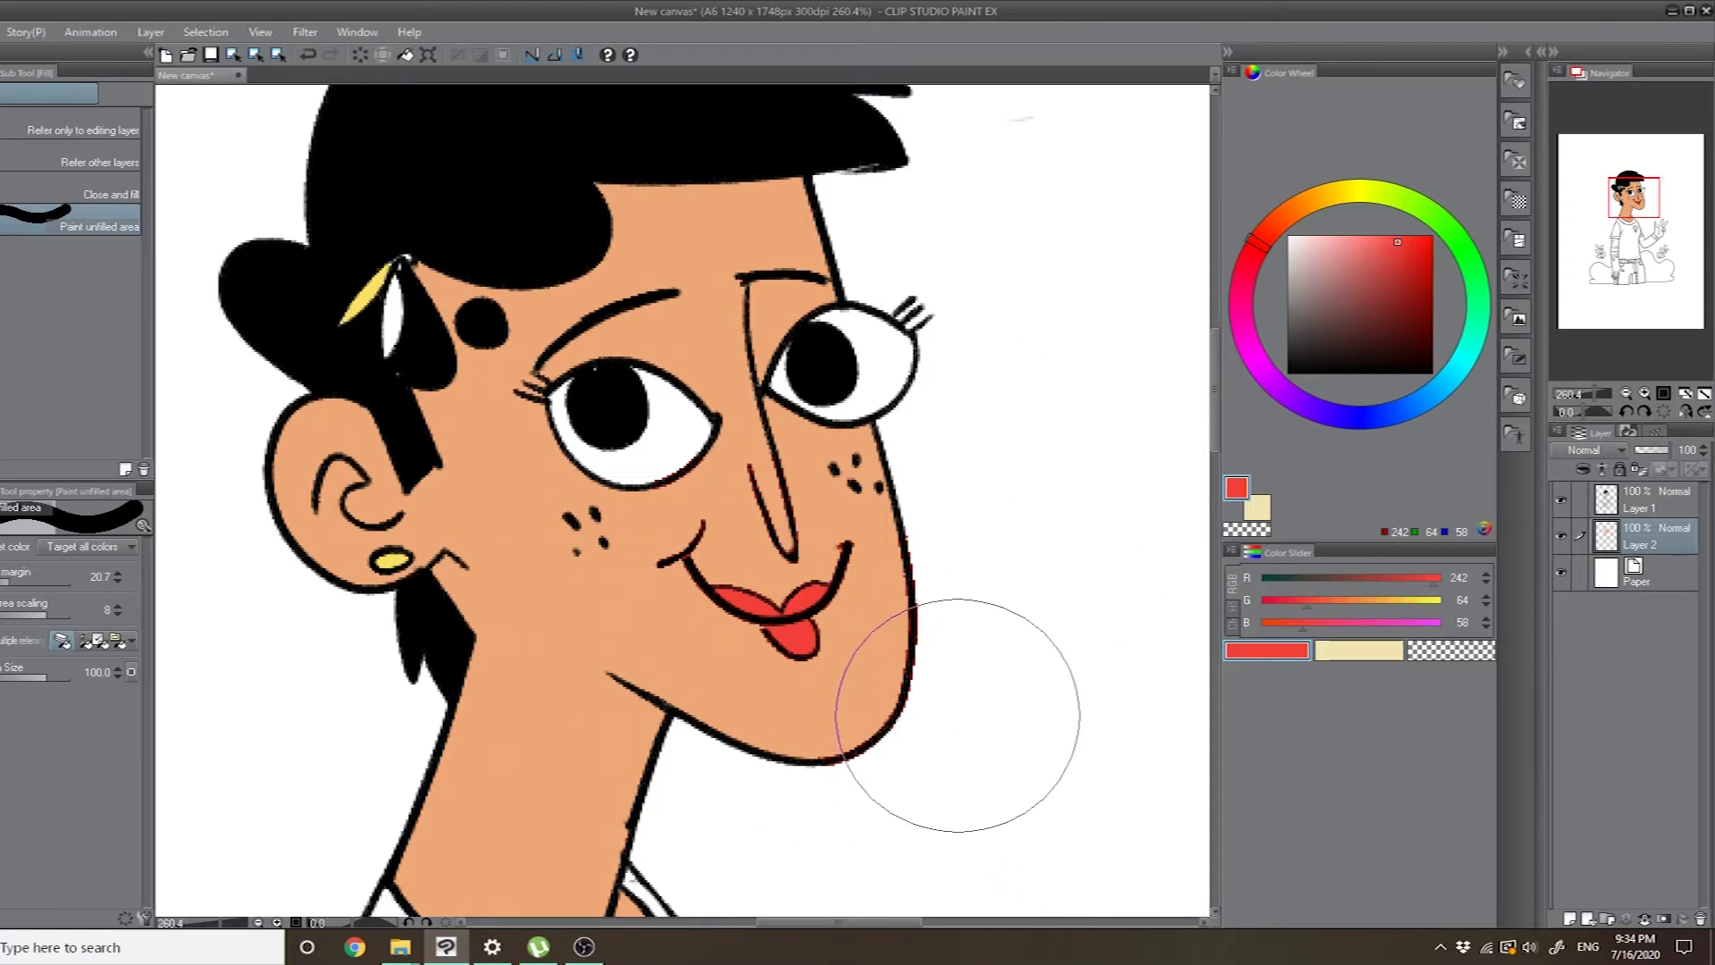
key(ctrl+z)
click(118, 615)
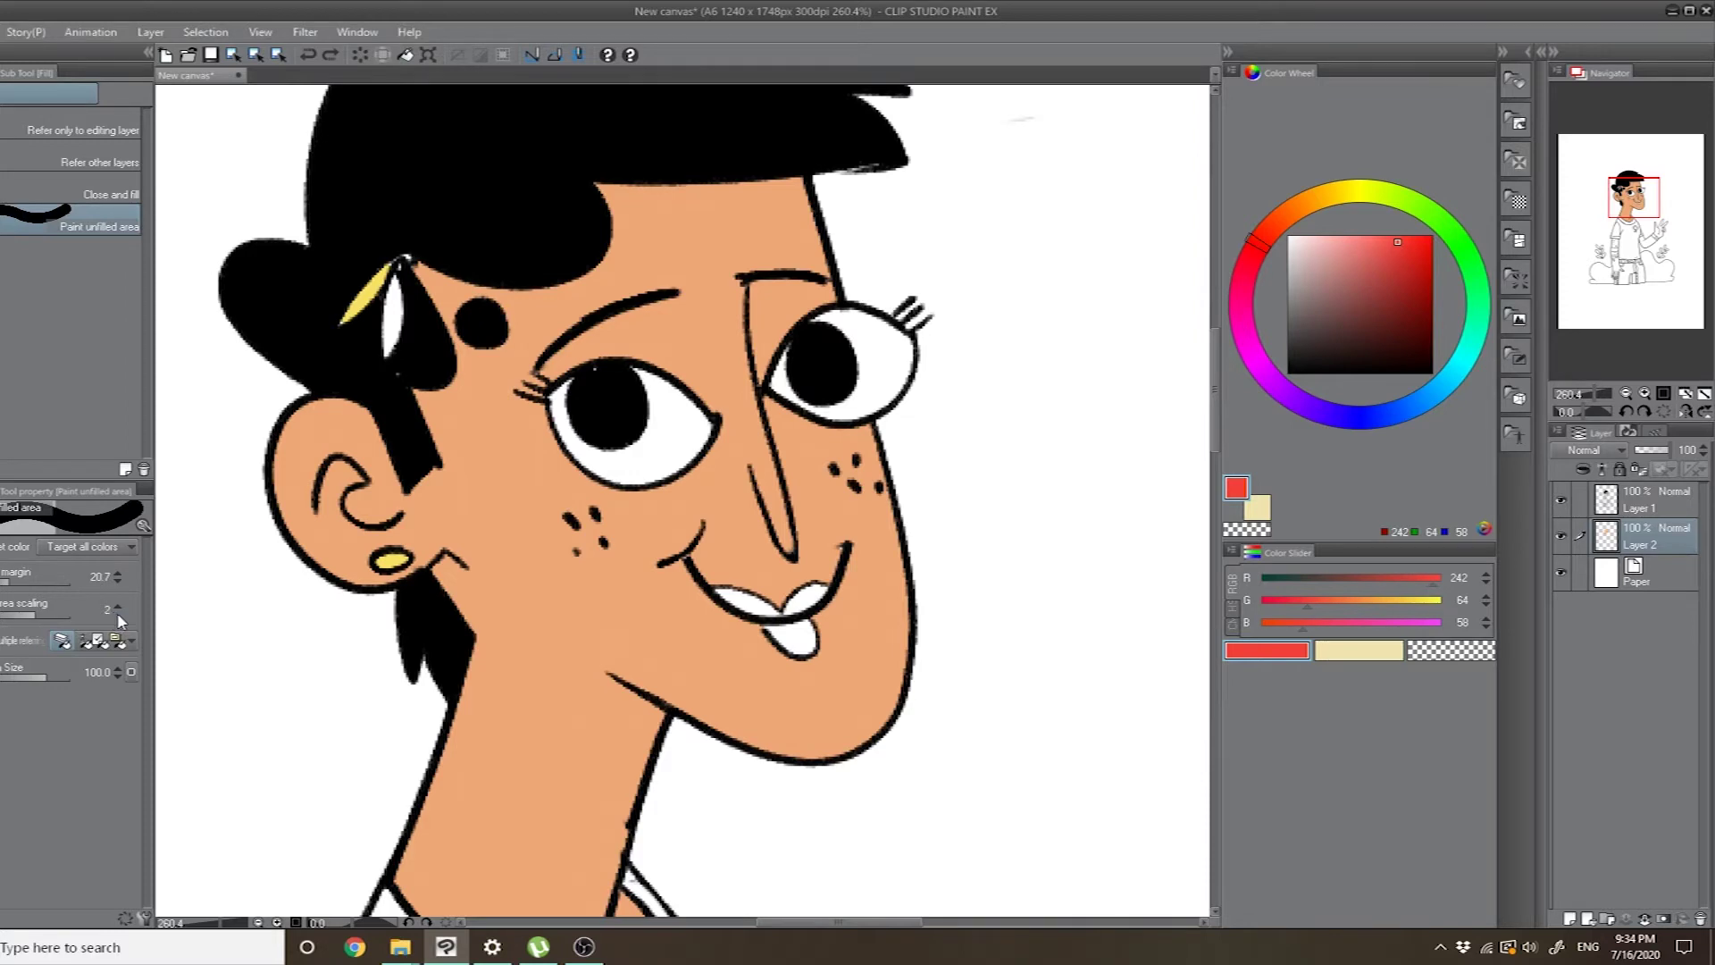
drag(746, 652, 623, 613)
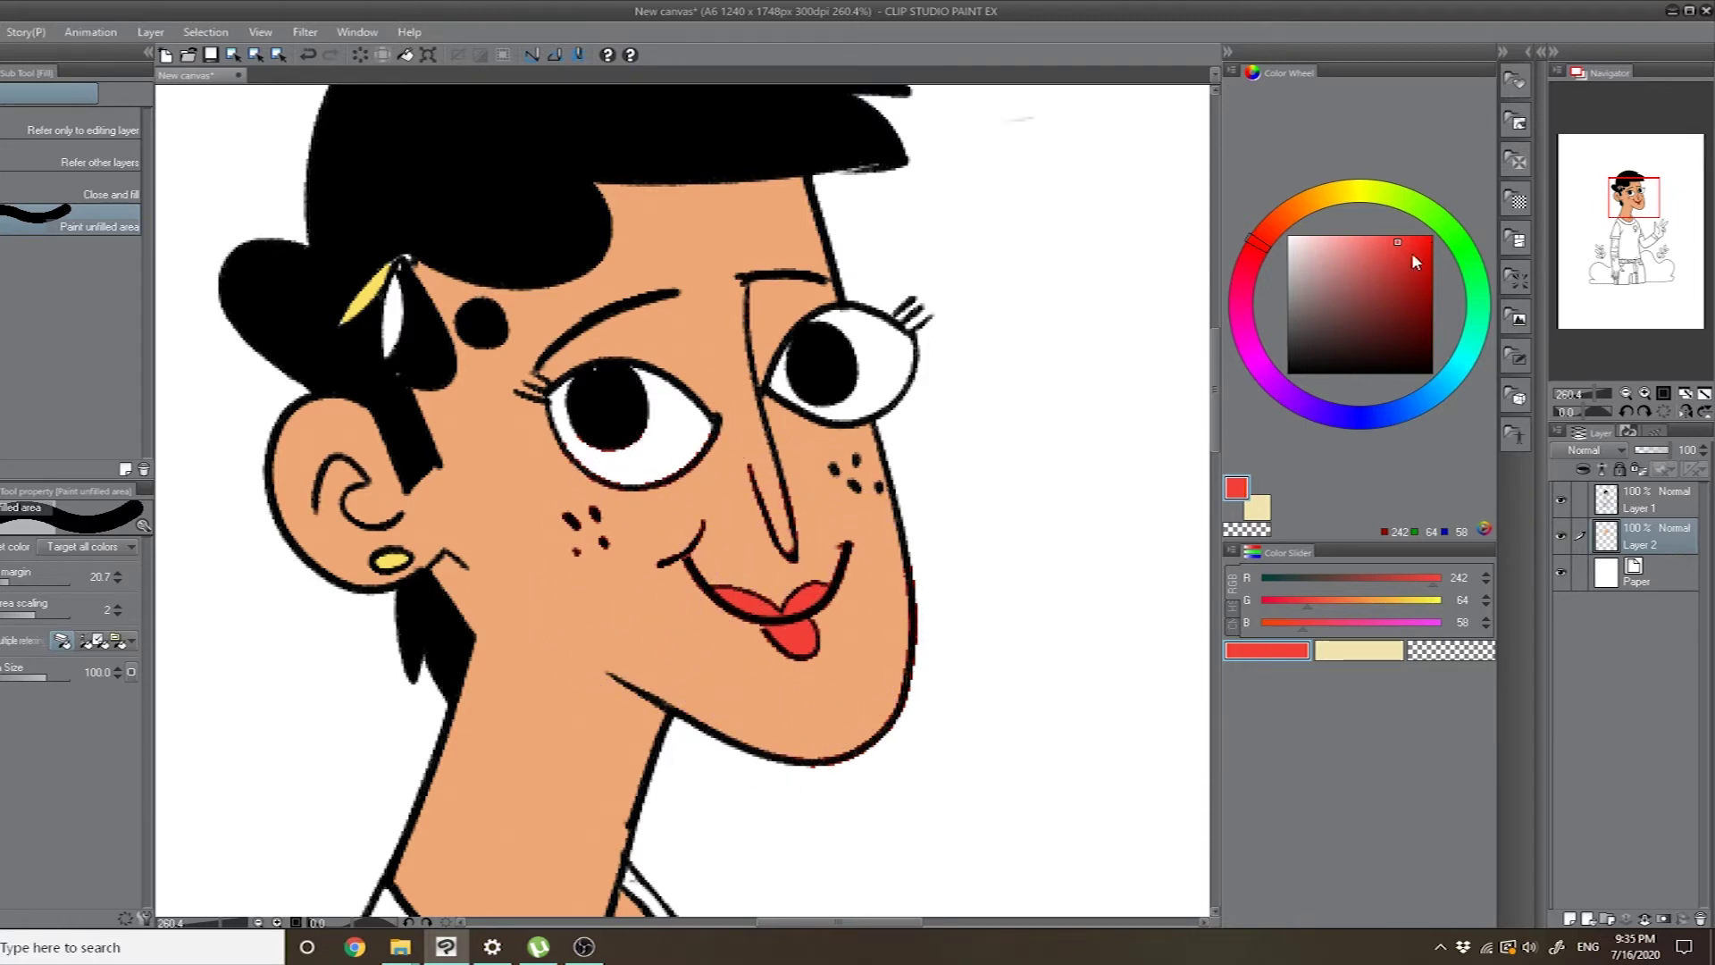
- Undo the red lip fill and try painting the hair clip's petals red at brush size 100
key(ctrl+z)
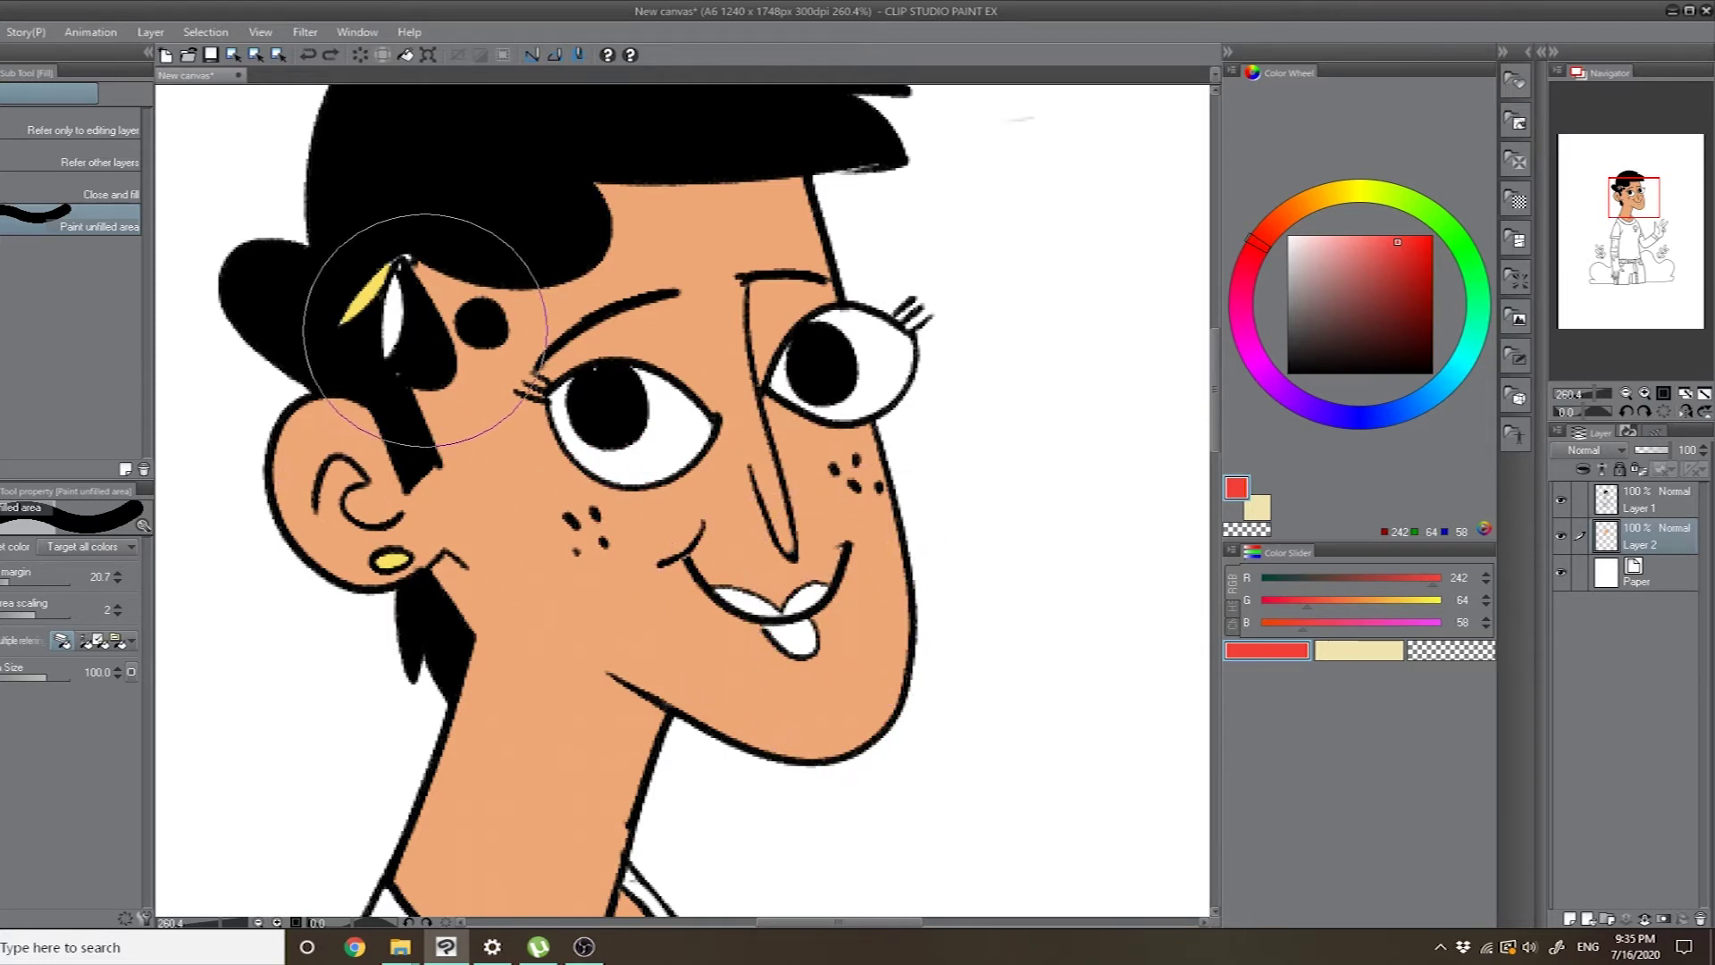
click(402, 384)
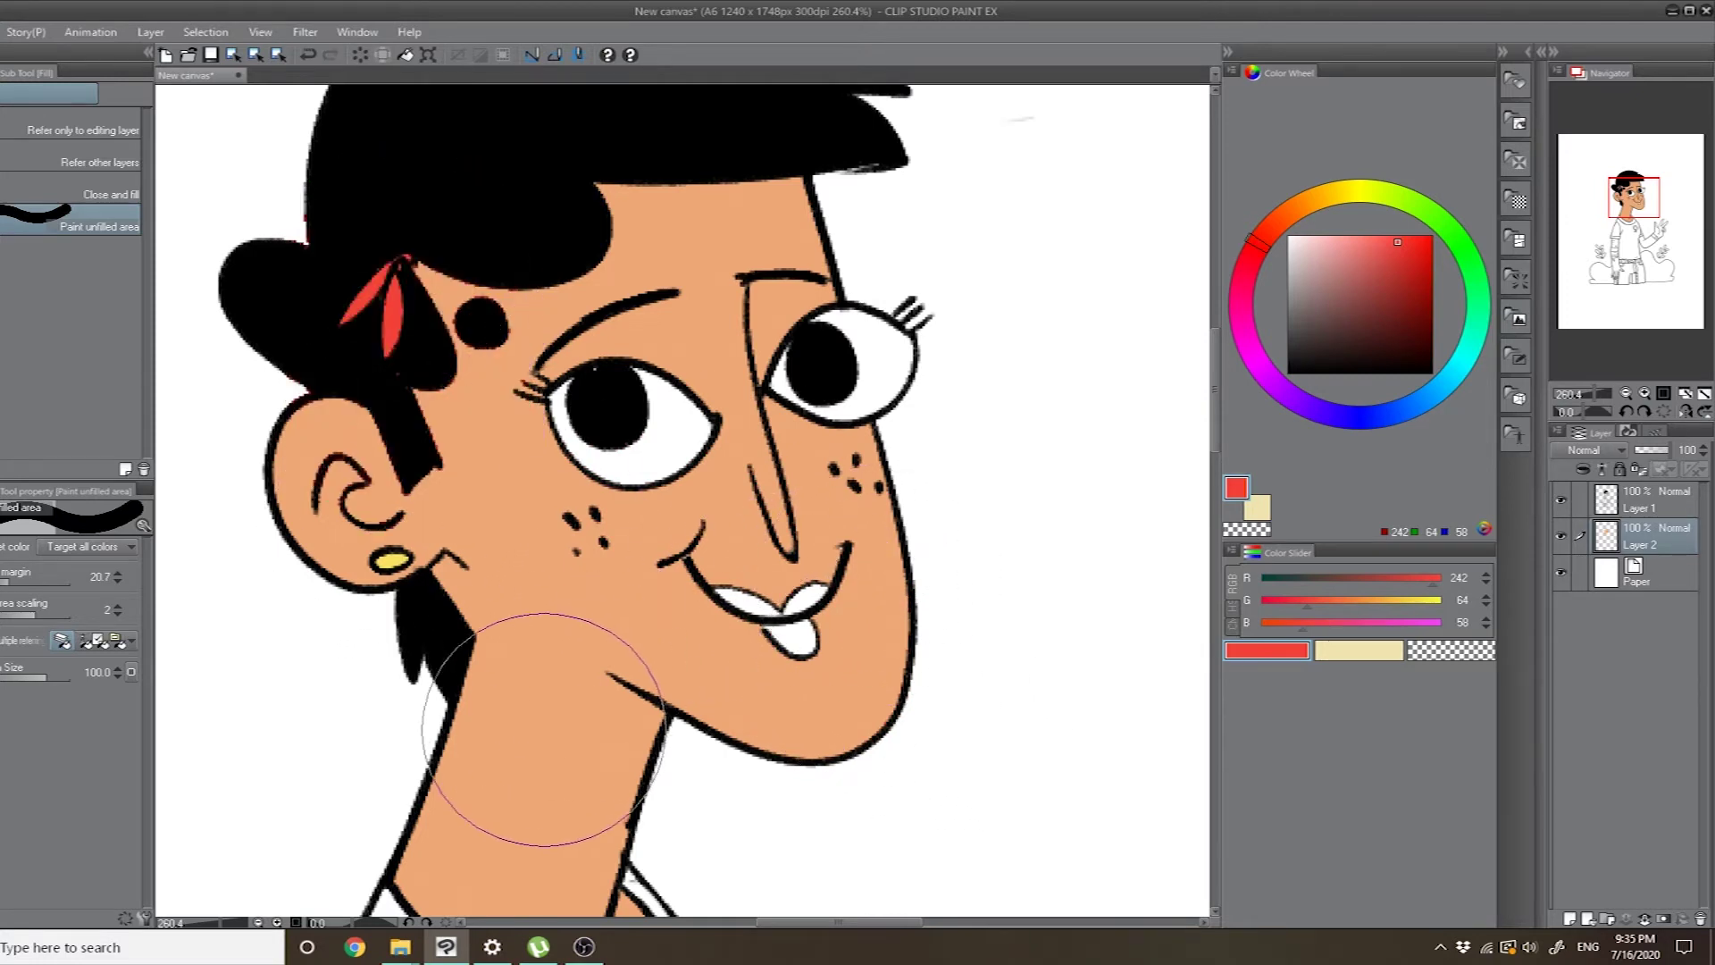
key(ctrl+z)
click(402, 314)
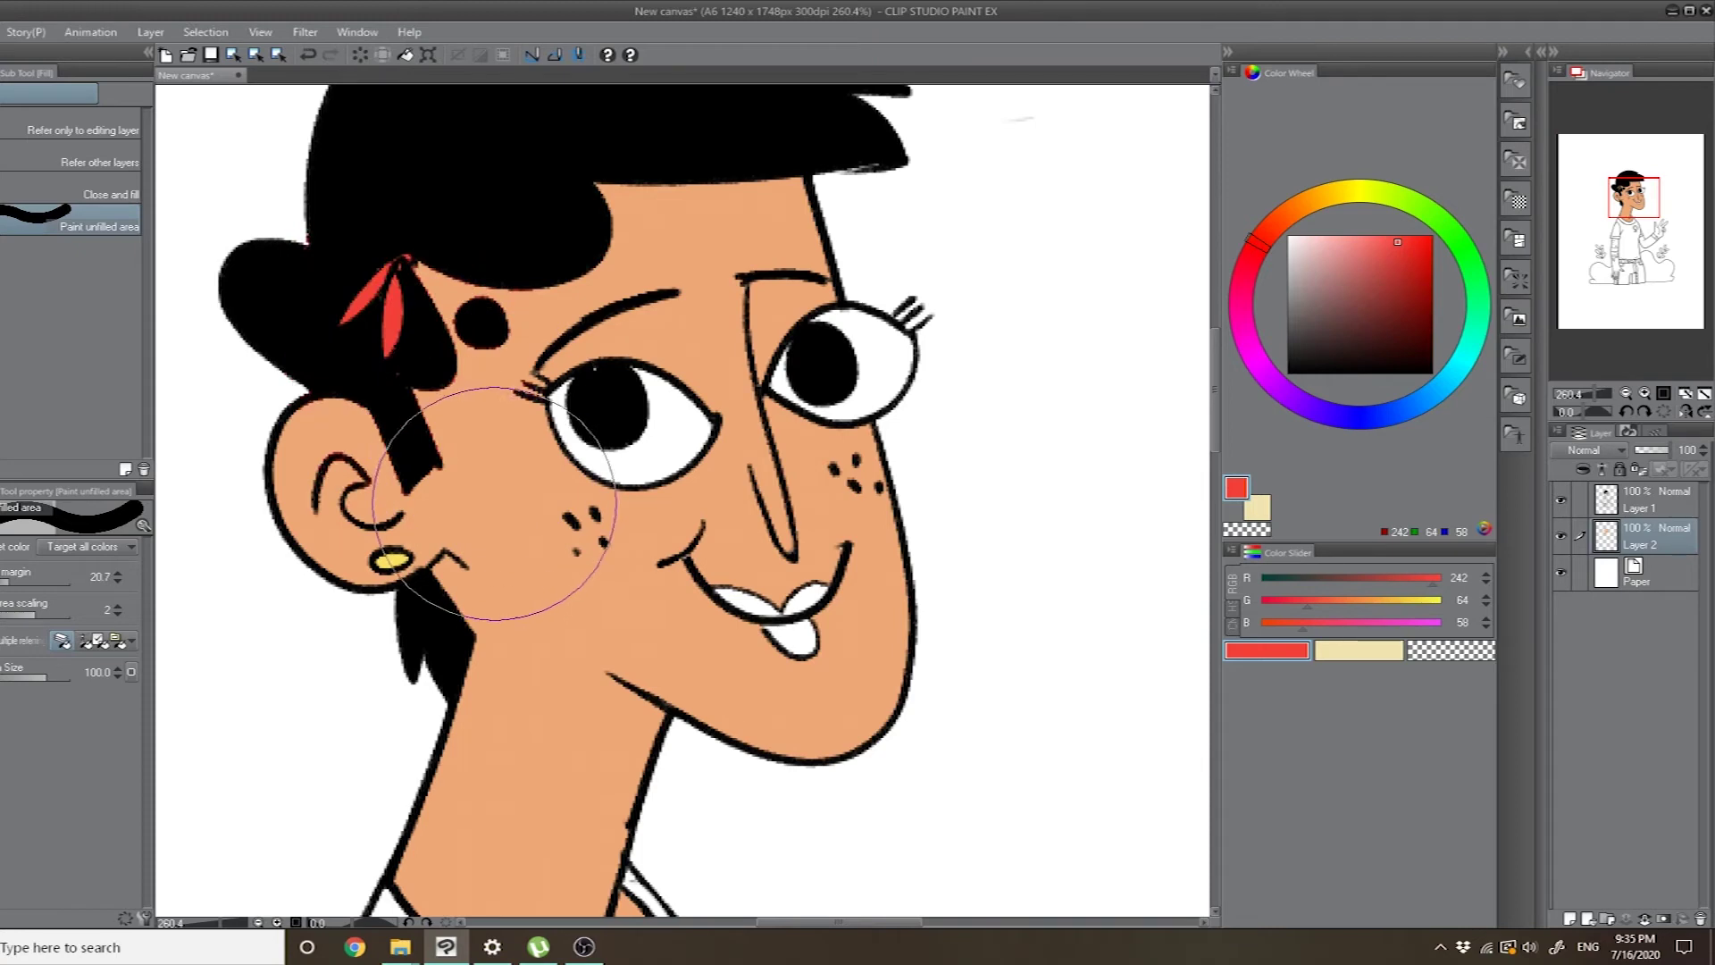
key(ctrl+z)
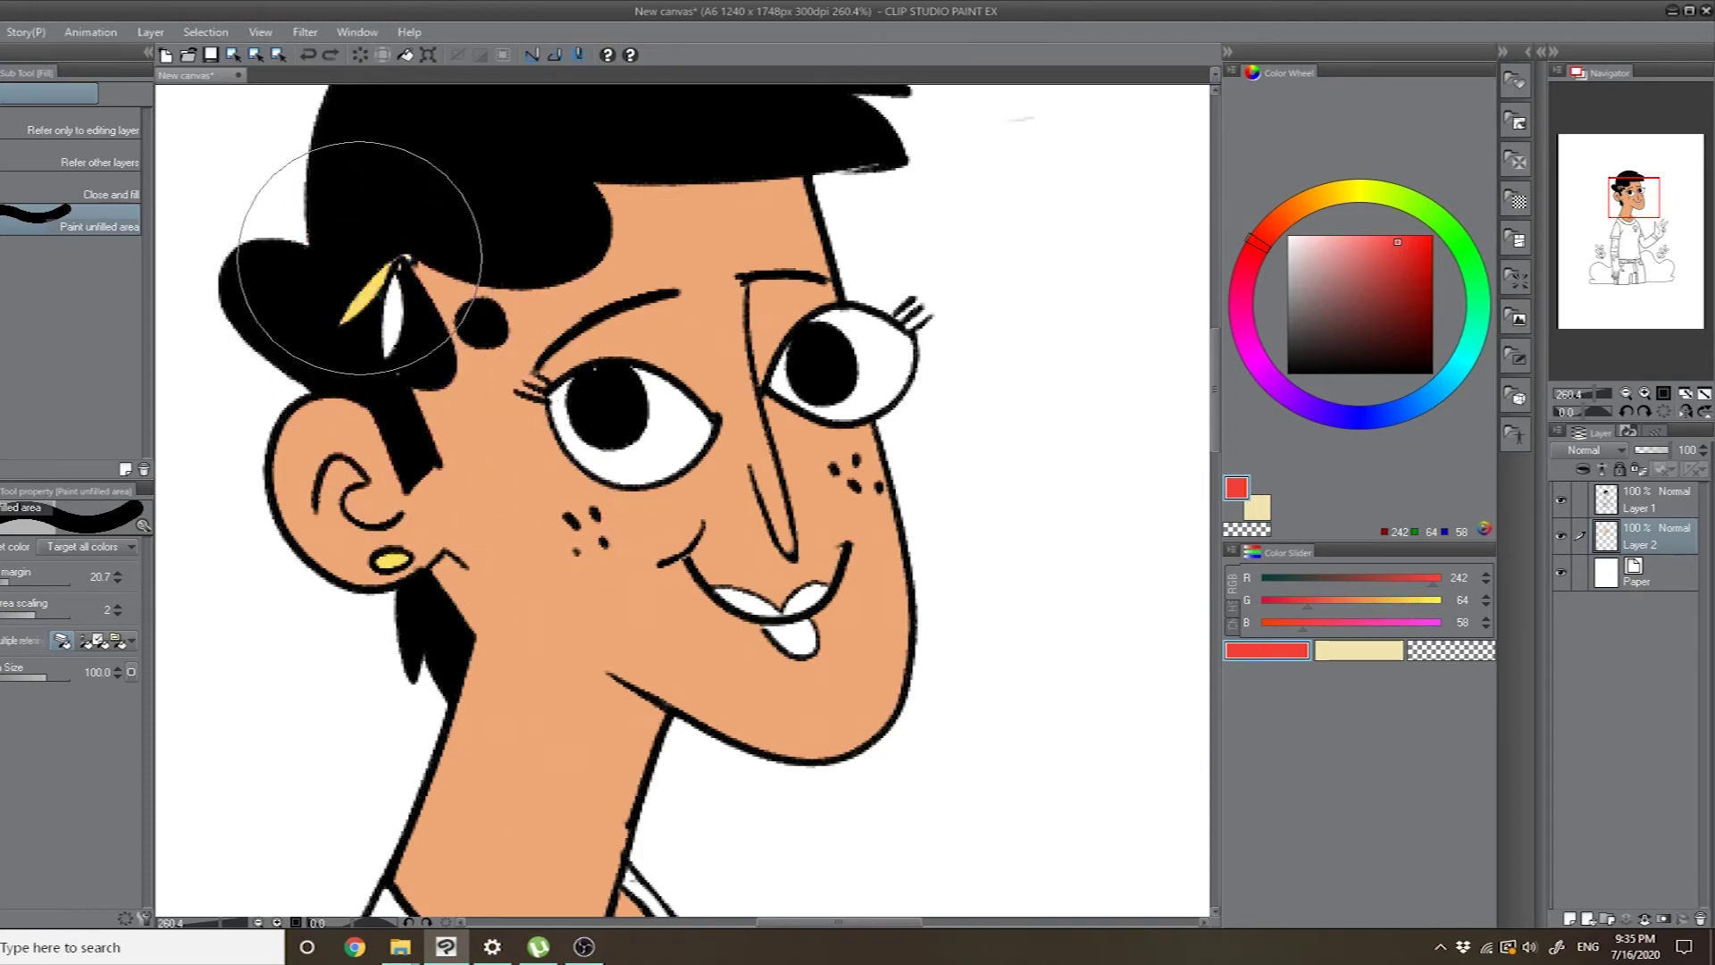
- Reduce the brush size to 25 and paint only the unfilled hair clip petal red
key(bracketleft)
key(bracketleft)
key(bracketleft)
key(bracketleft)
key(bracketleft)
key(bracketleft)
key(bracketleft)
click(383, 349)
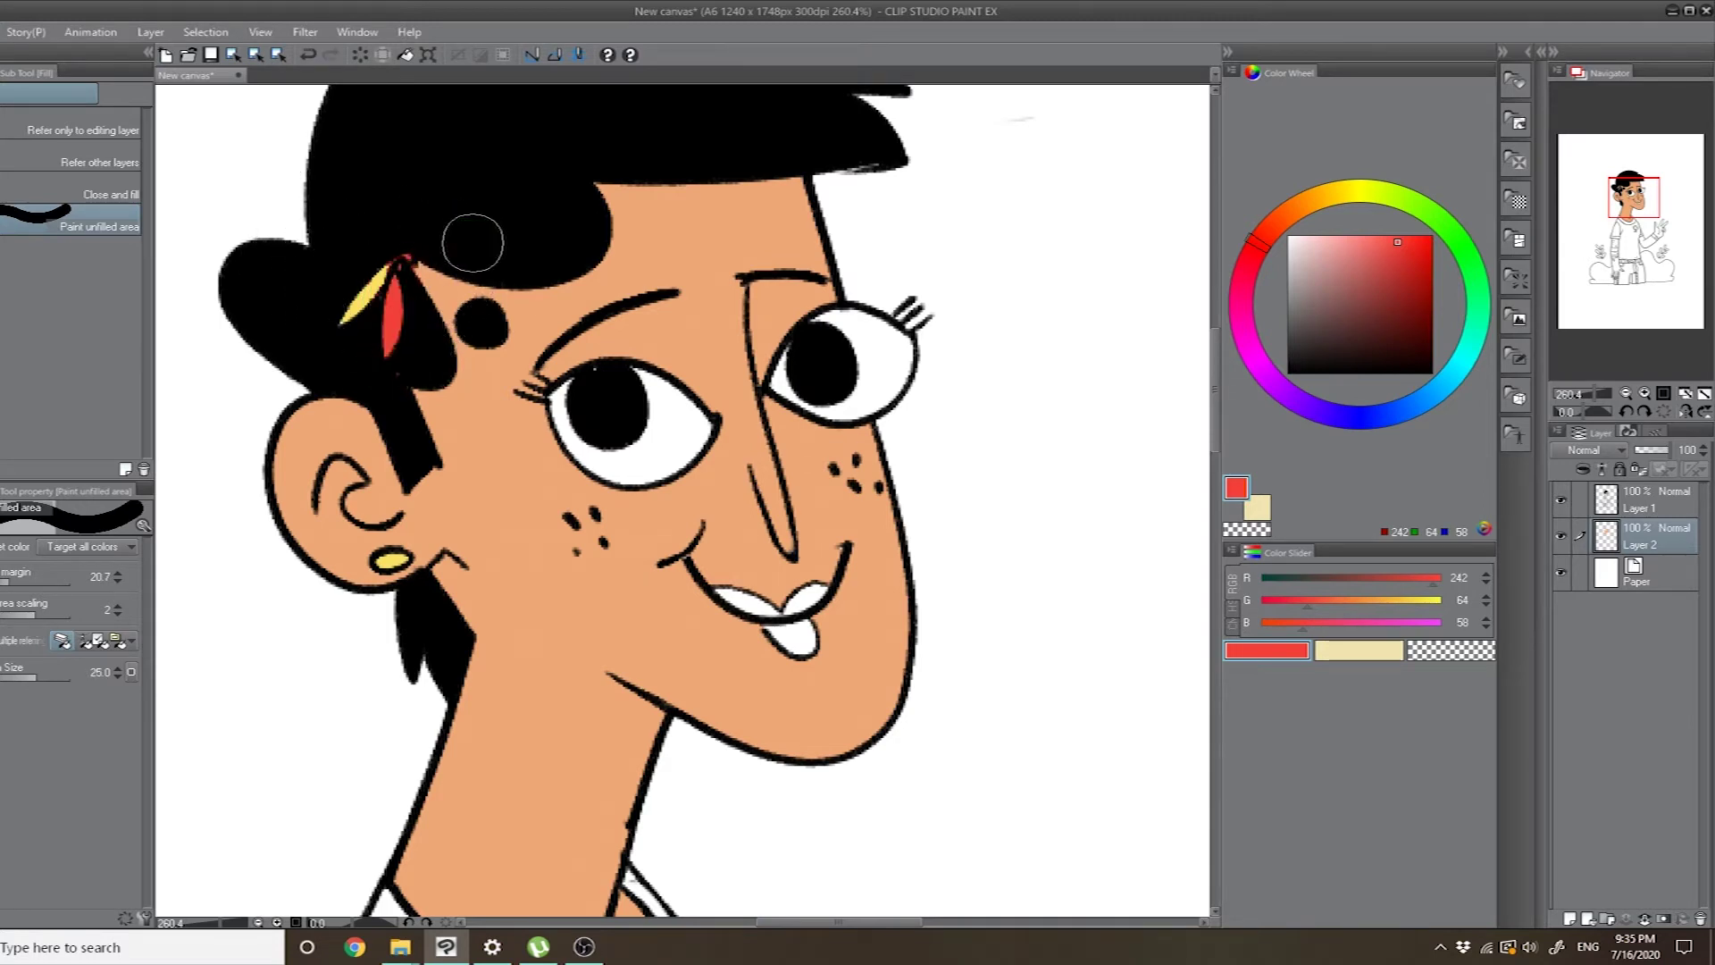
key(ctrl+z)
drag(406, 380, 384, 286)
- Paint the unfilled upper and lower lips red with the size 25 brush
drag(704, 614, 773, 552)
click(670, 632)
mouse_move(665, 607)
mouse_down()
mouse_move(788, 580)
mouse_move(791, 622)
mouse_move(831, 630)
mouse_move(764, 688)
mouse_up()
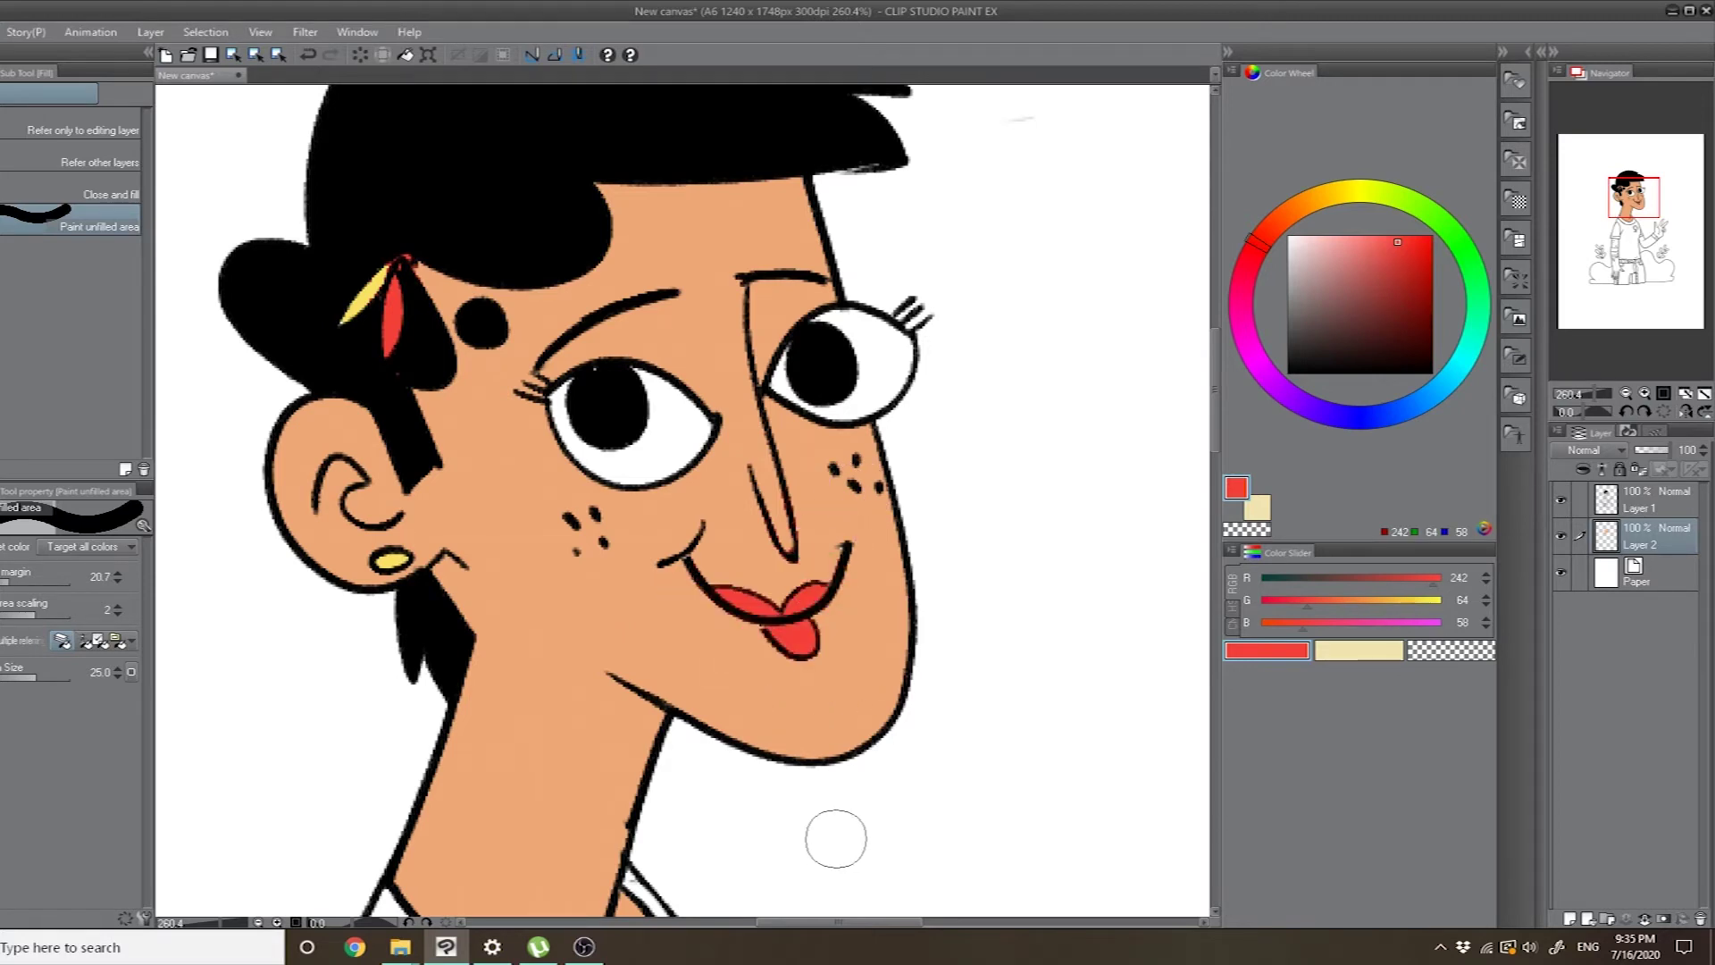
- Set the color to orange-red RGB 247, 85, 45 and paint over the earring
click(1262, 235)
click(1406, 239)
mouse_move(420, 541)
mouse_down()
mouse_move(380, 563)
mouse_move(429, 577)
mouse_up()
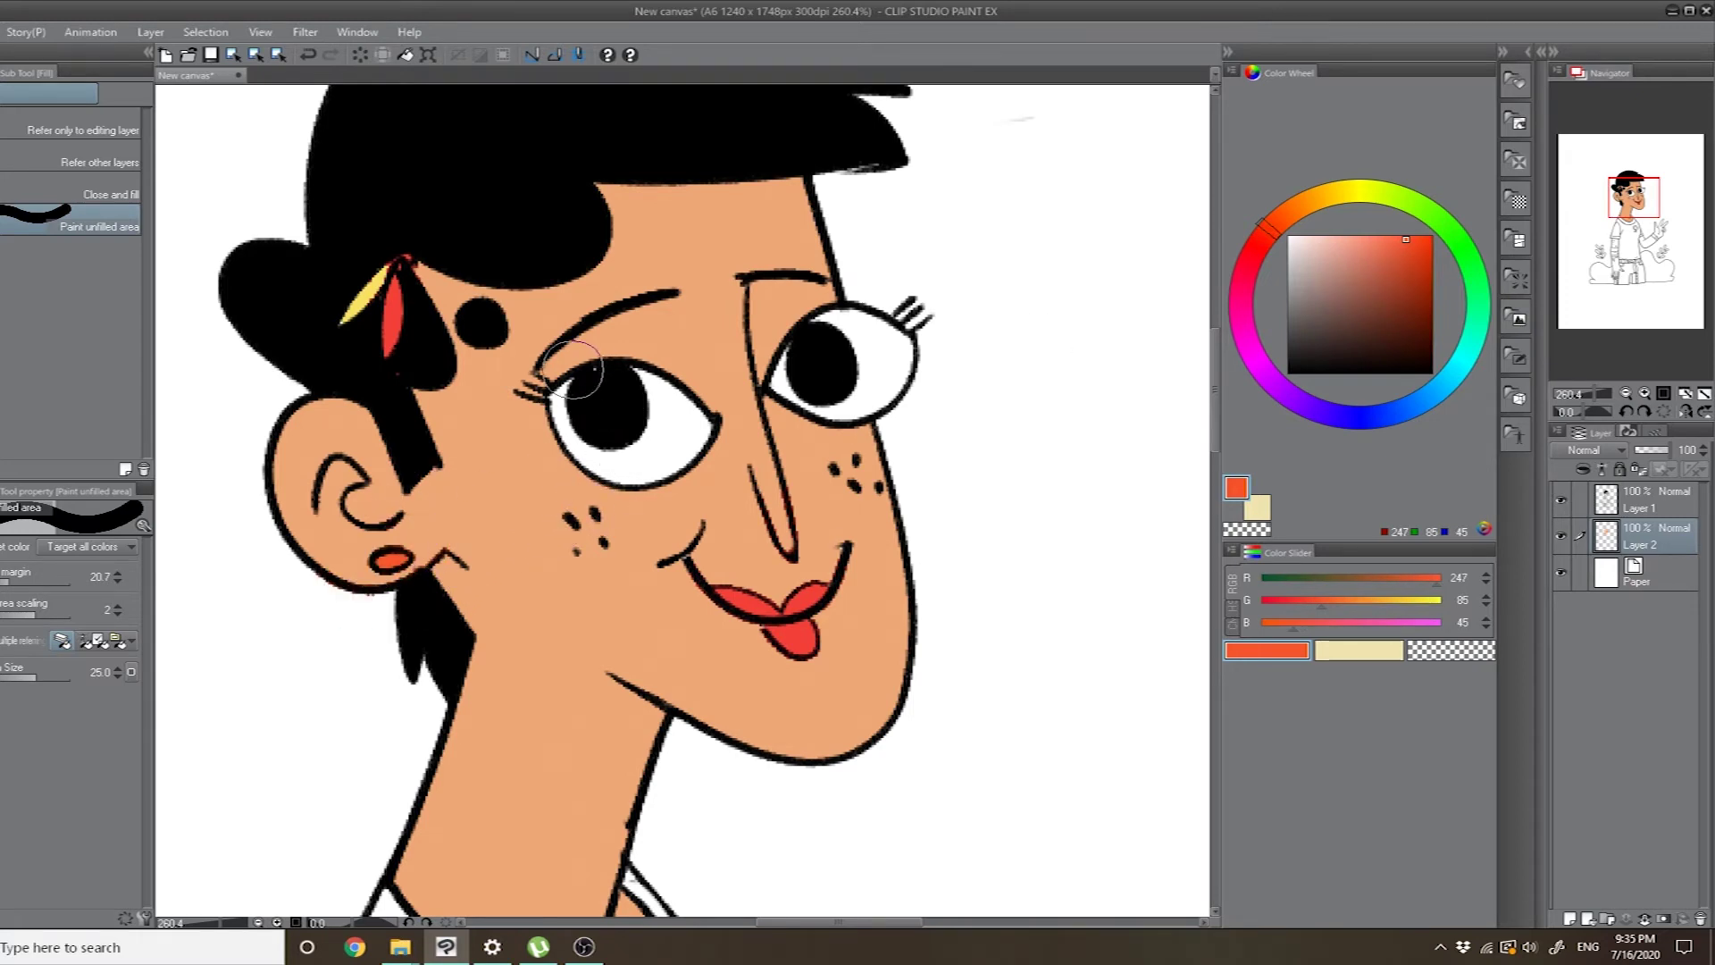
- Set the color to blue RGB 45, 124, 206 and paint the striped side band on the trouser leg away from the lowered hand
scroll(621, 435, down, 4)
drag(746, 583, 688, 402)
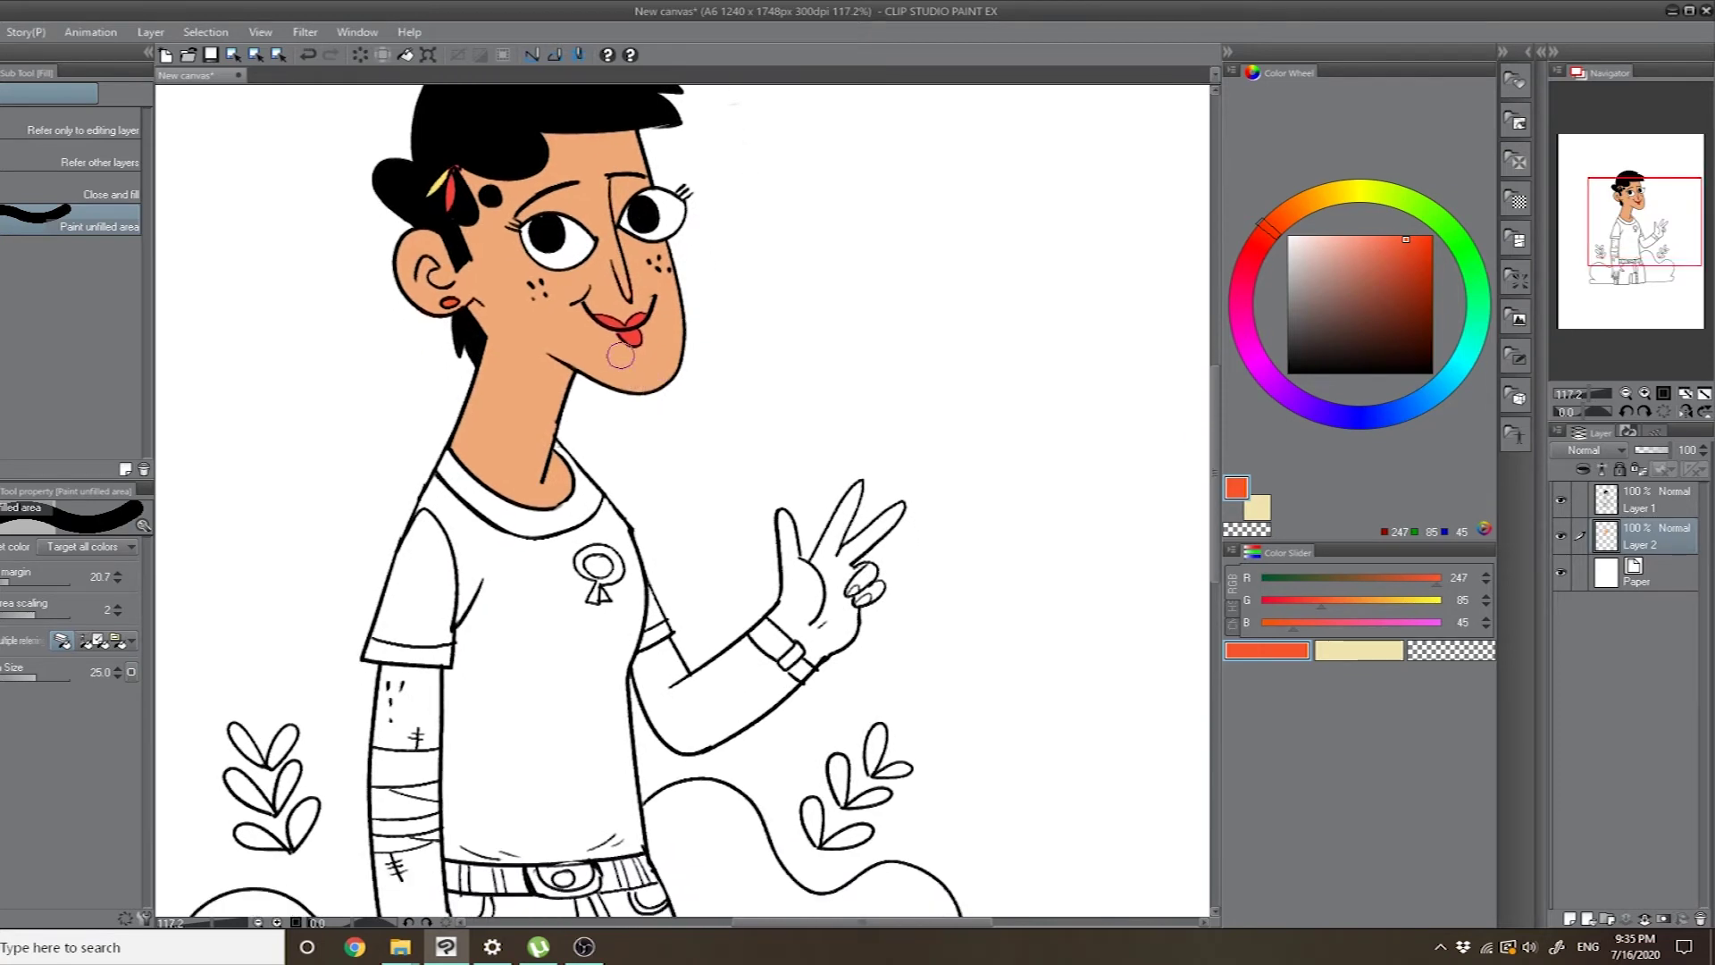
drag(590, 694, 594, 367)
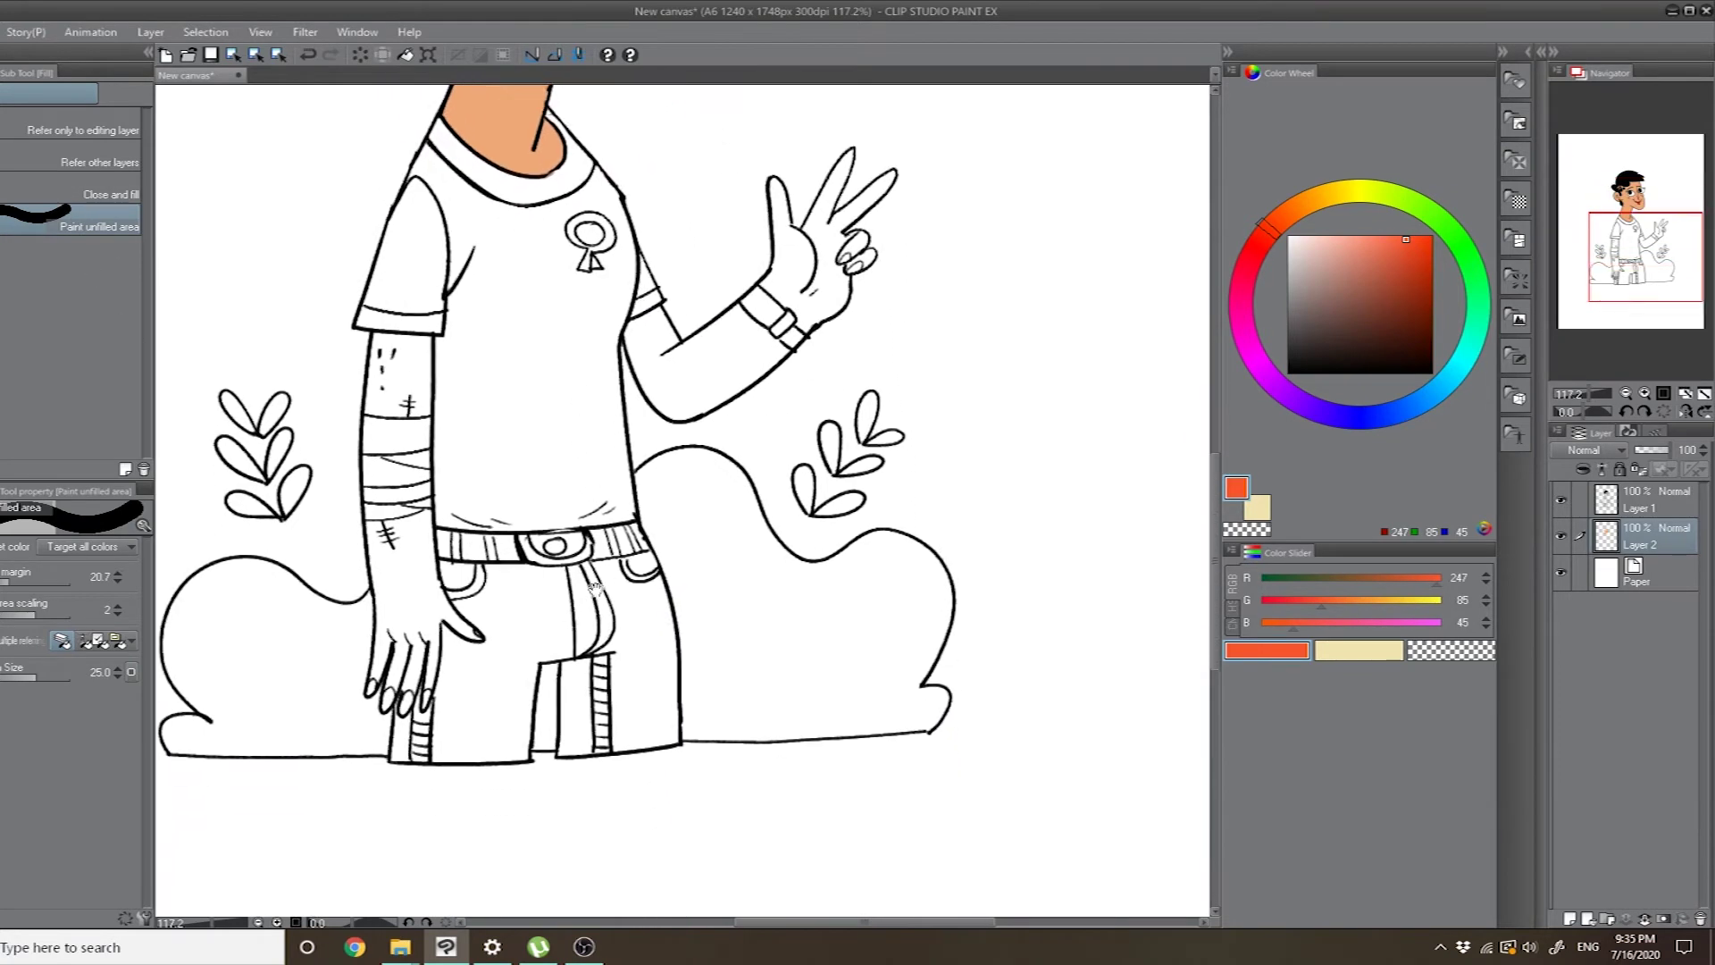
scroll(549, 723, up, 1)
scroll(549, 724, up, 3)
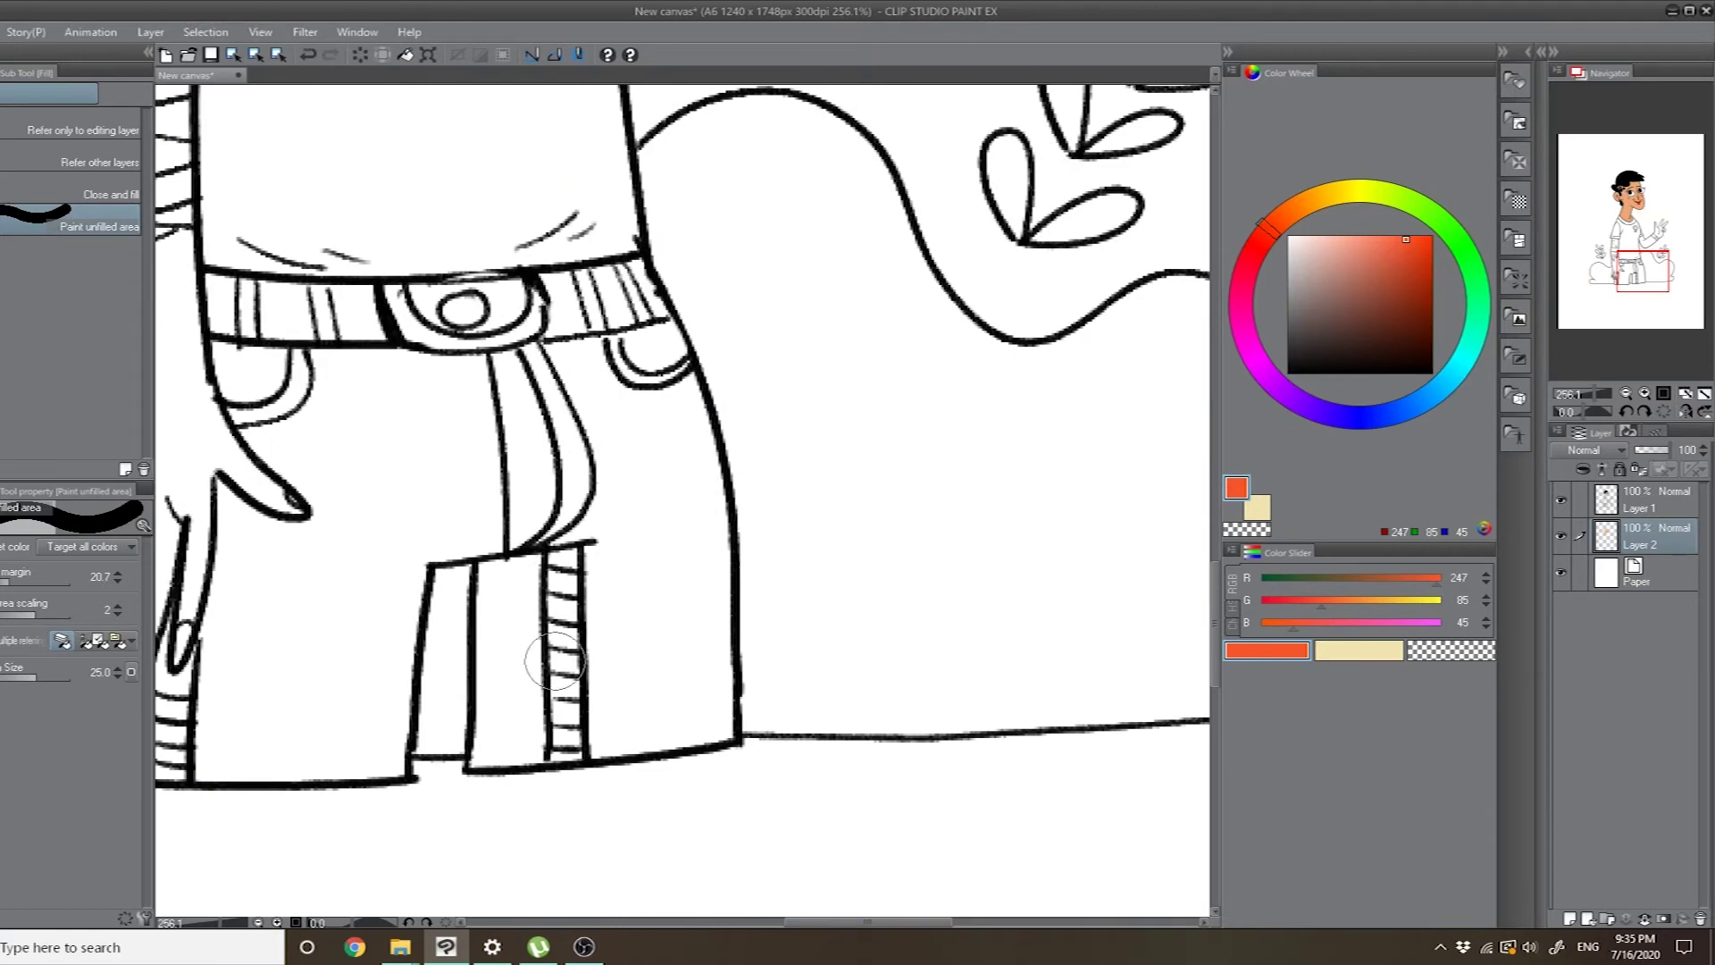
click(1423, 406)
click(1399, 260)
mouse_move(563, 608)
mouse_down()
mouse_move(570, 547)
mouse_move(565, 749)
mouse_up()
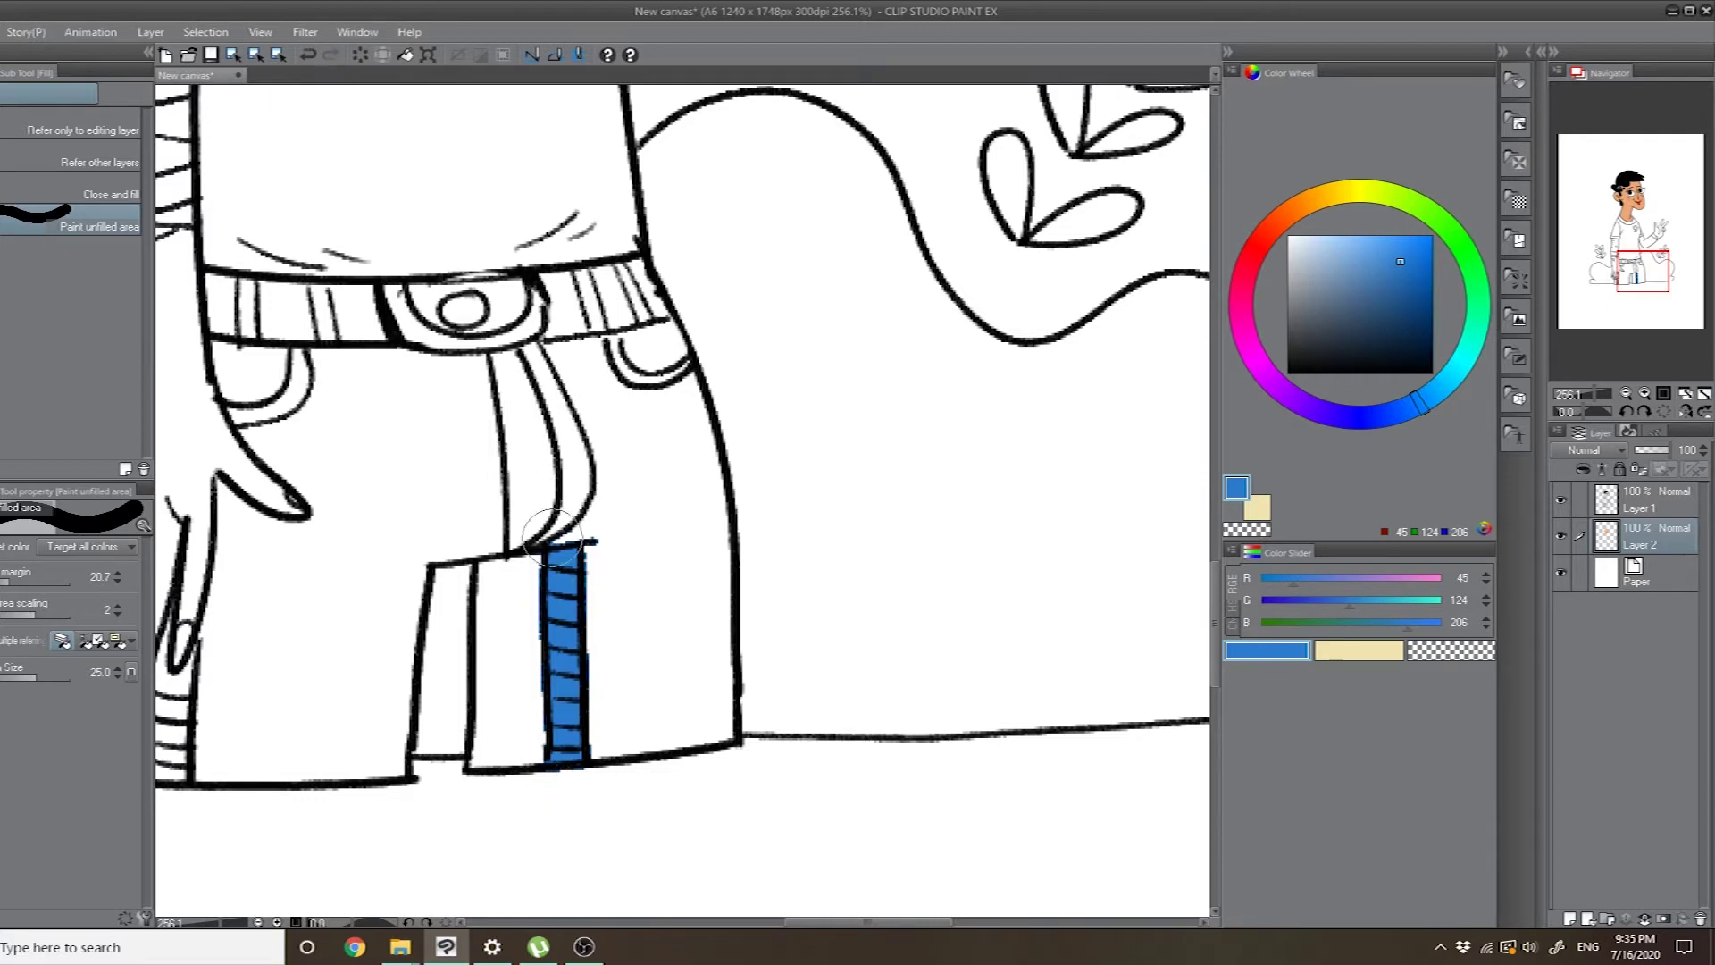
- Paint the other trouser leg's side band blue, repeating the stroke from below the fingertips to keep the nail unfilled
drag(446, 440, 740, 350)
drag(472, 529, 465, 684)
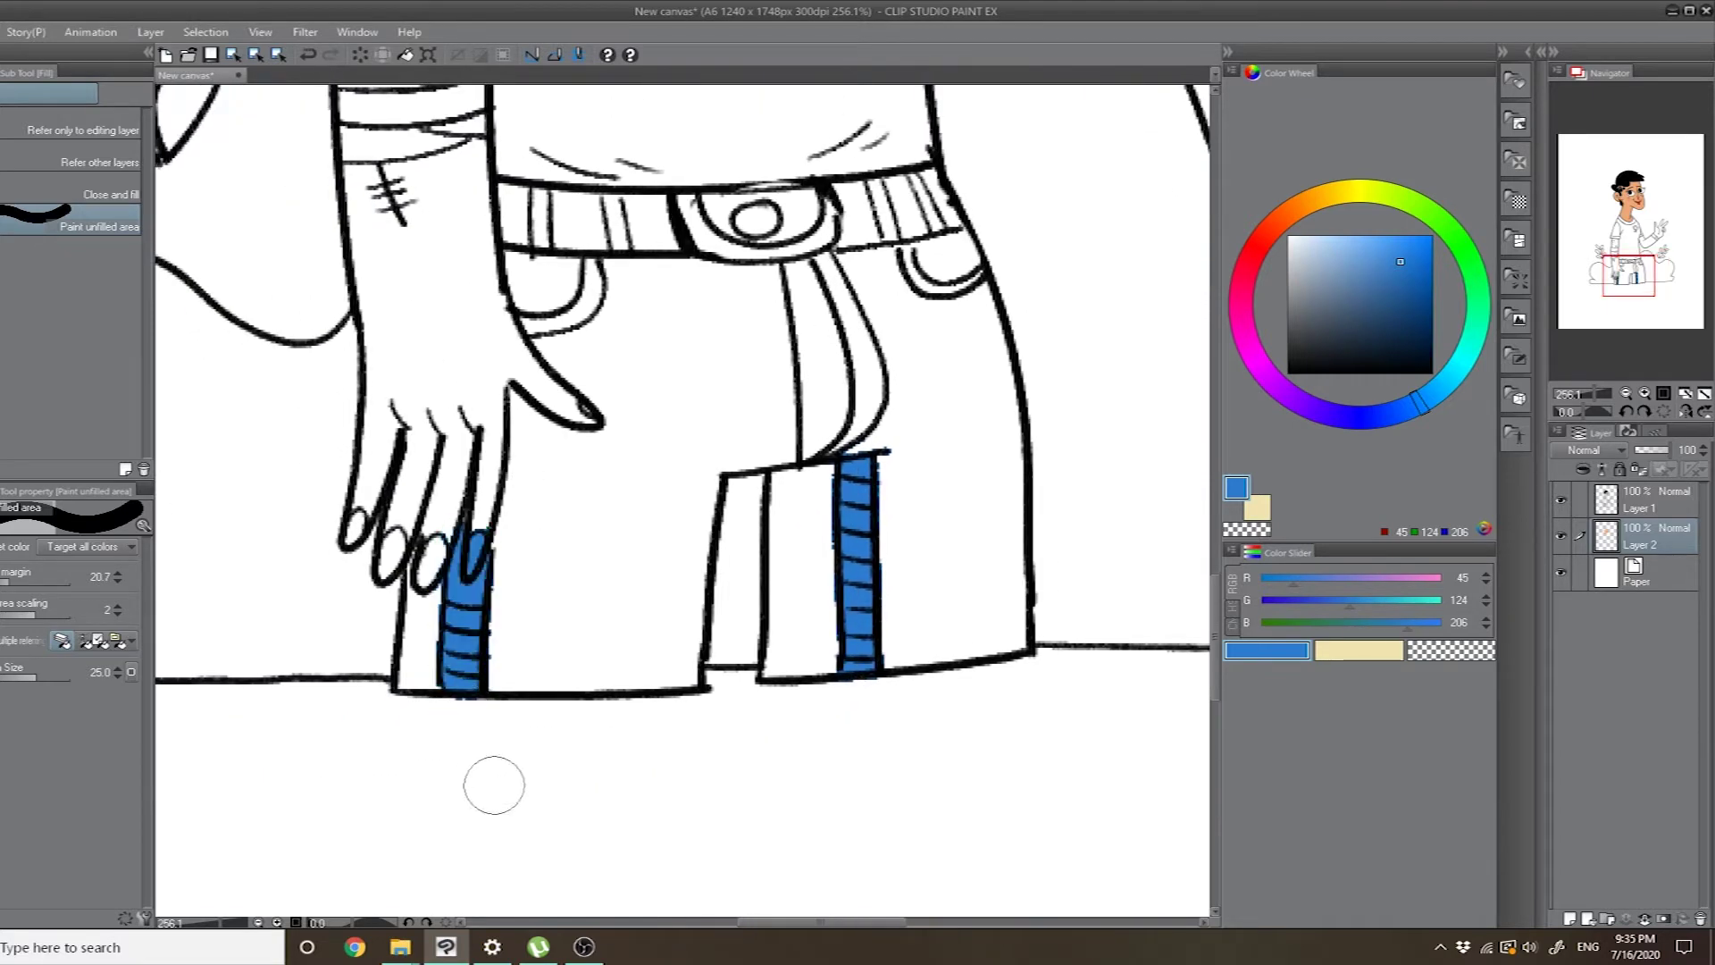
key(ctrl+z)
drag(470, 568, 467, 692)
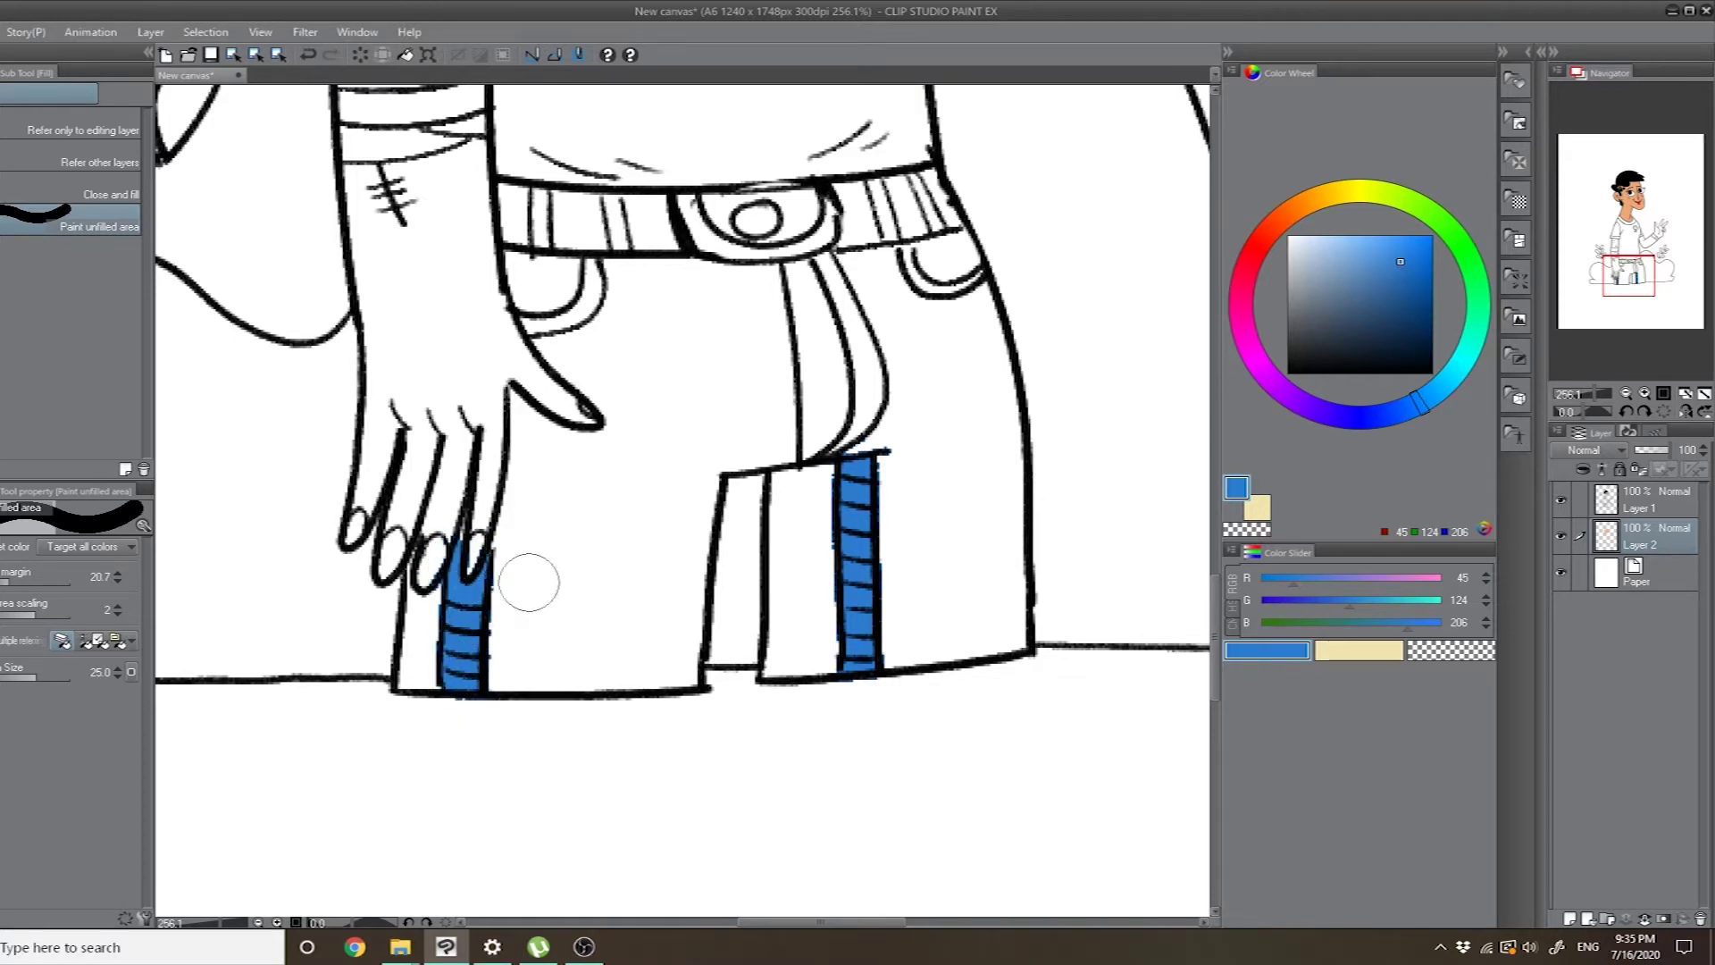
- Fill the main areas of both trouser legs with light blue RGB 102, 194, 232 using the Refer other layers sub tool
drag(642, 403, 650, 464)
scroll(651, 464, down, 2)
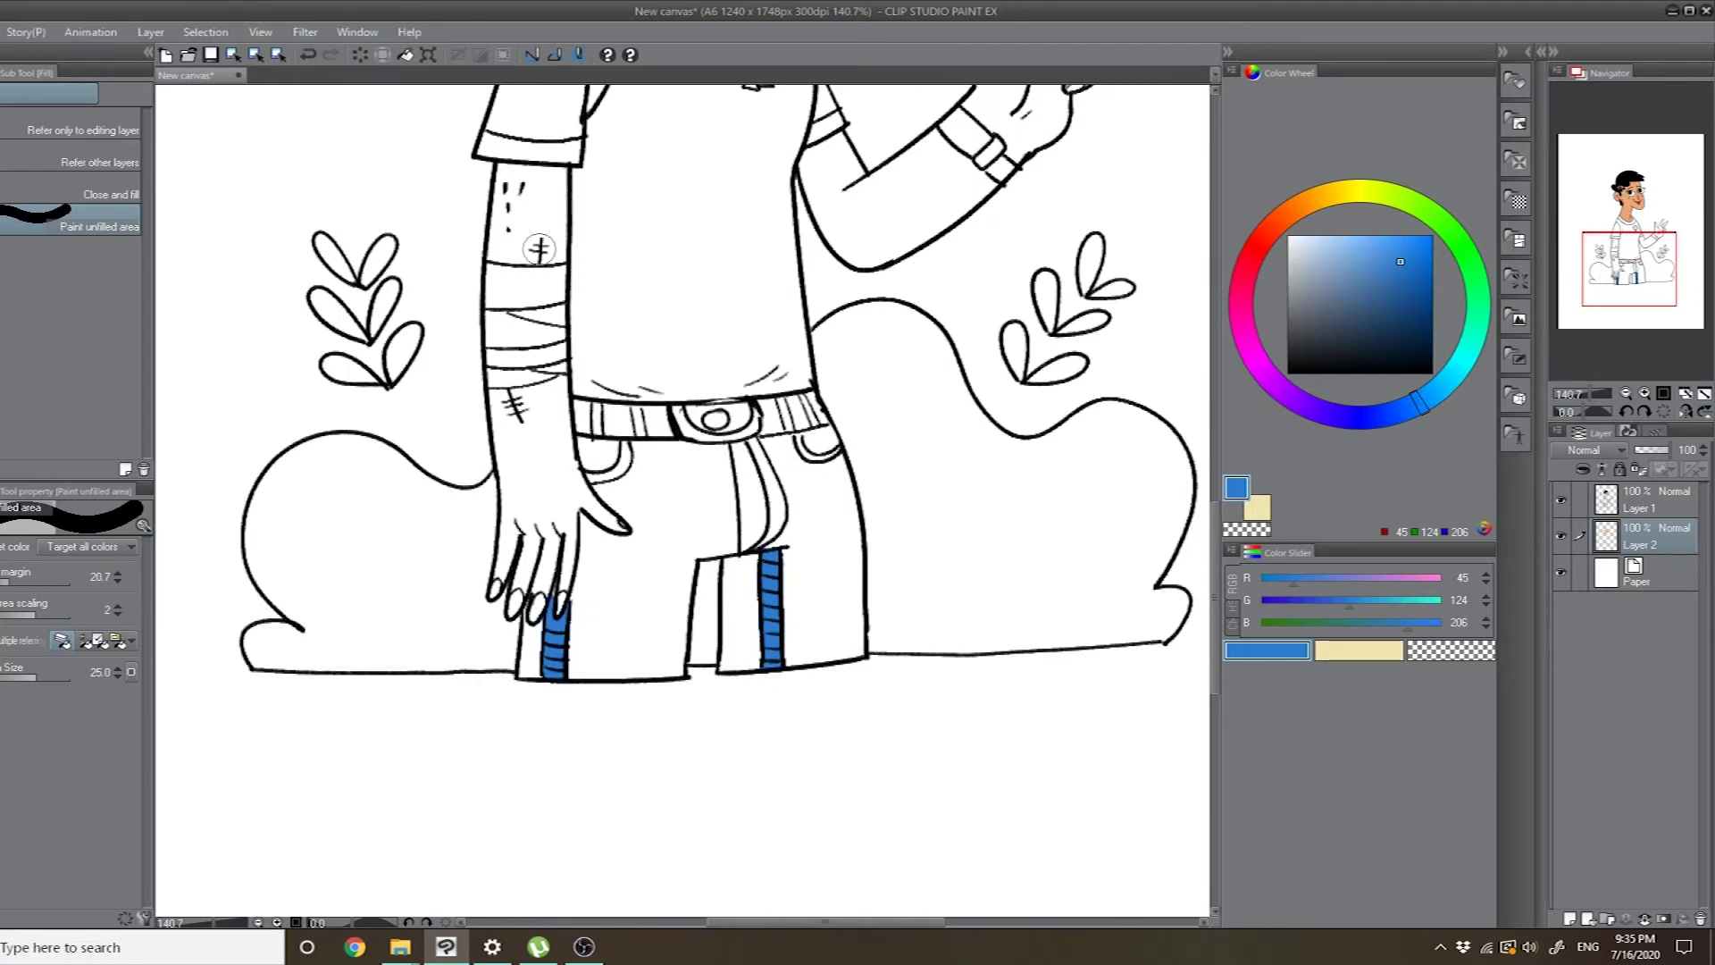
click(117, 170)
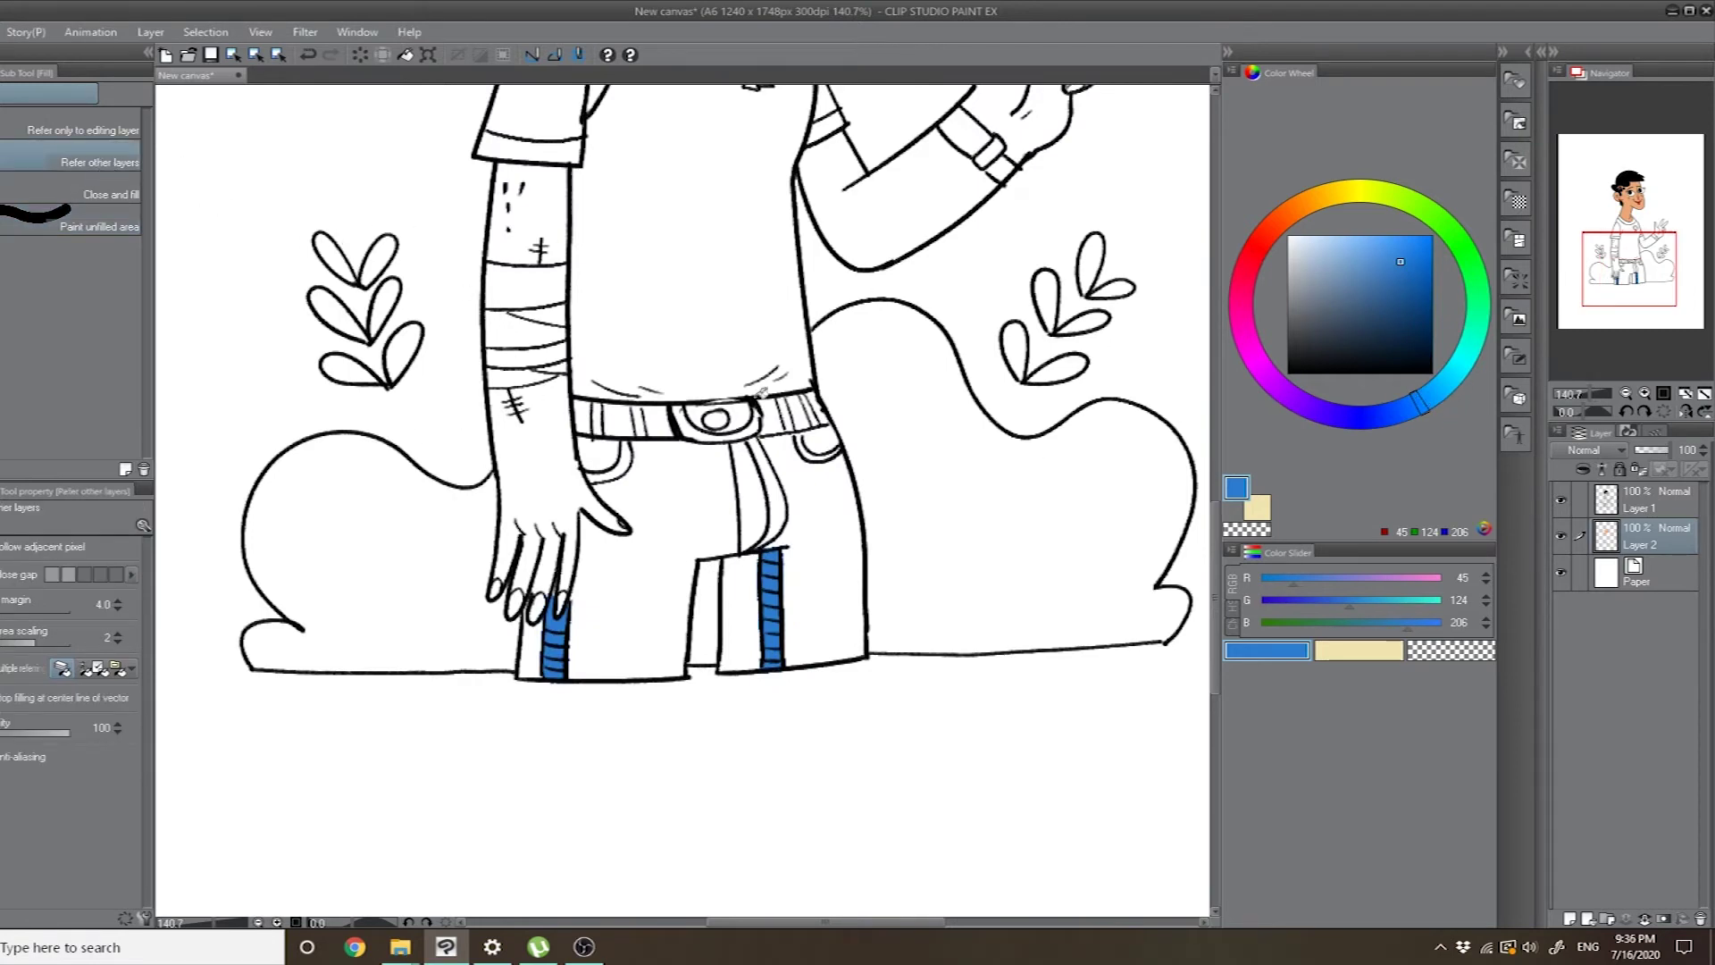
click(1369, 247)
drag(1408, 395, 1433, 392)
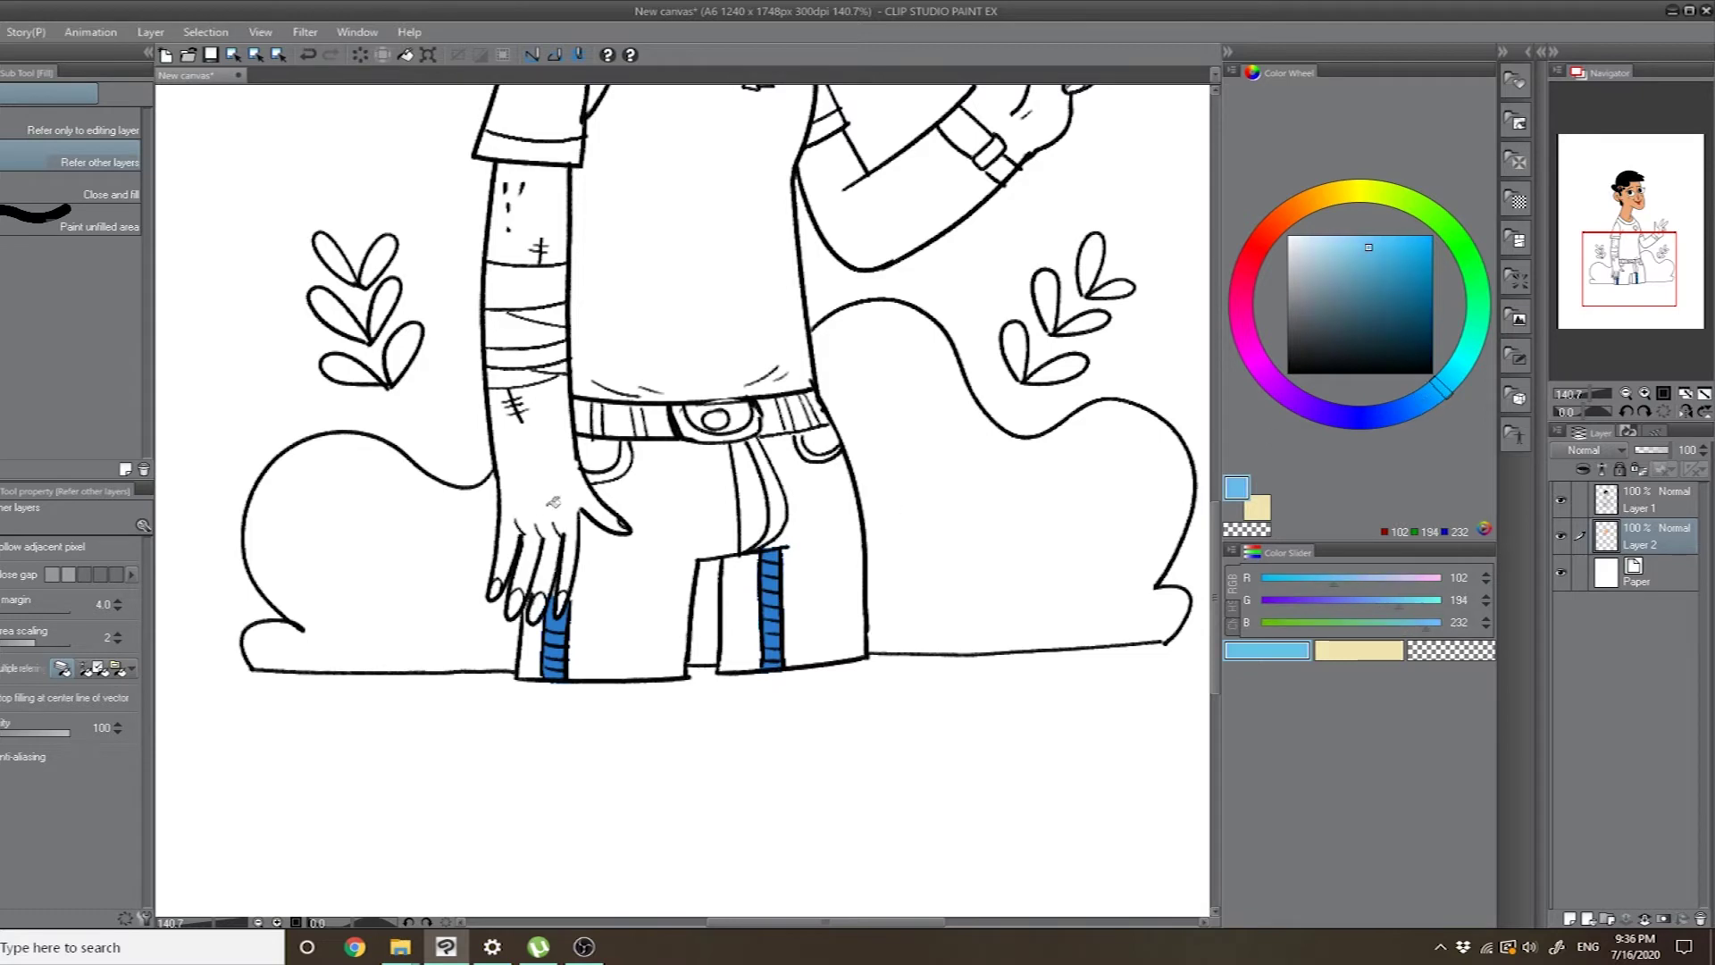
click(625, 598)
click(531, 644)
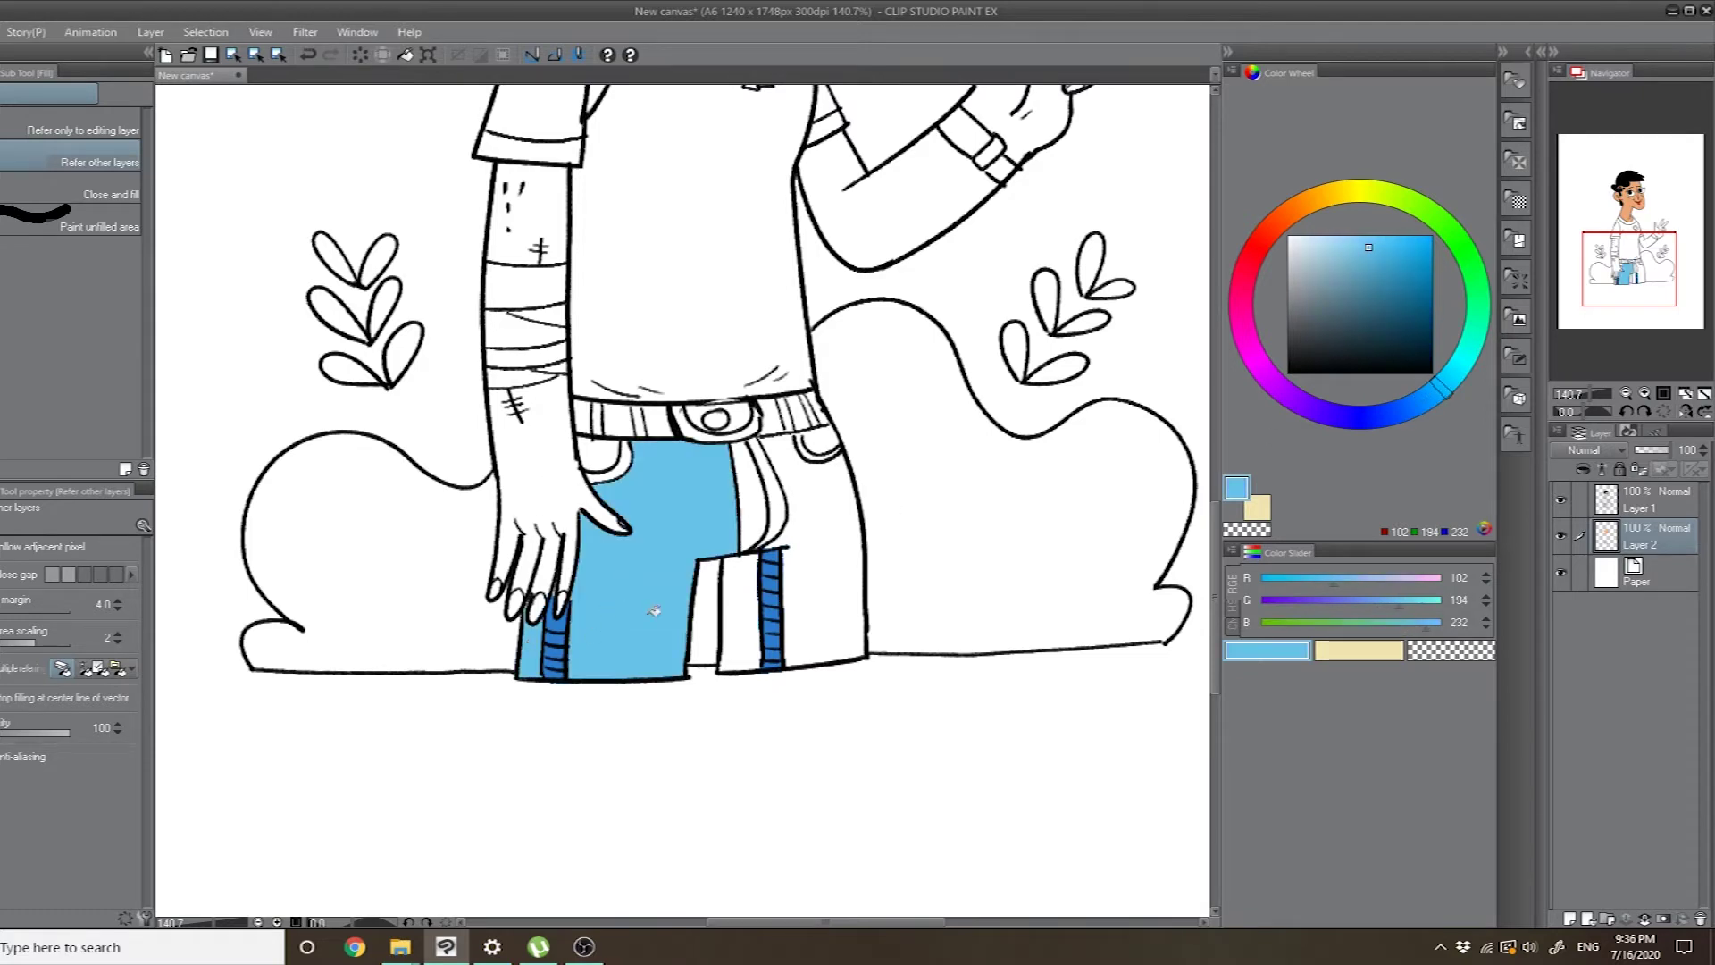
click(749, 500)
click(740, 616)
click(831, 511)
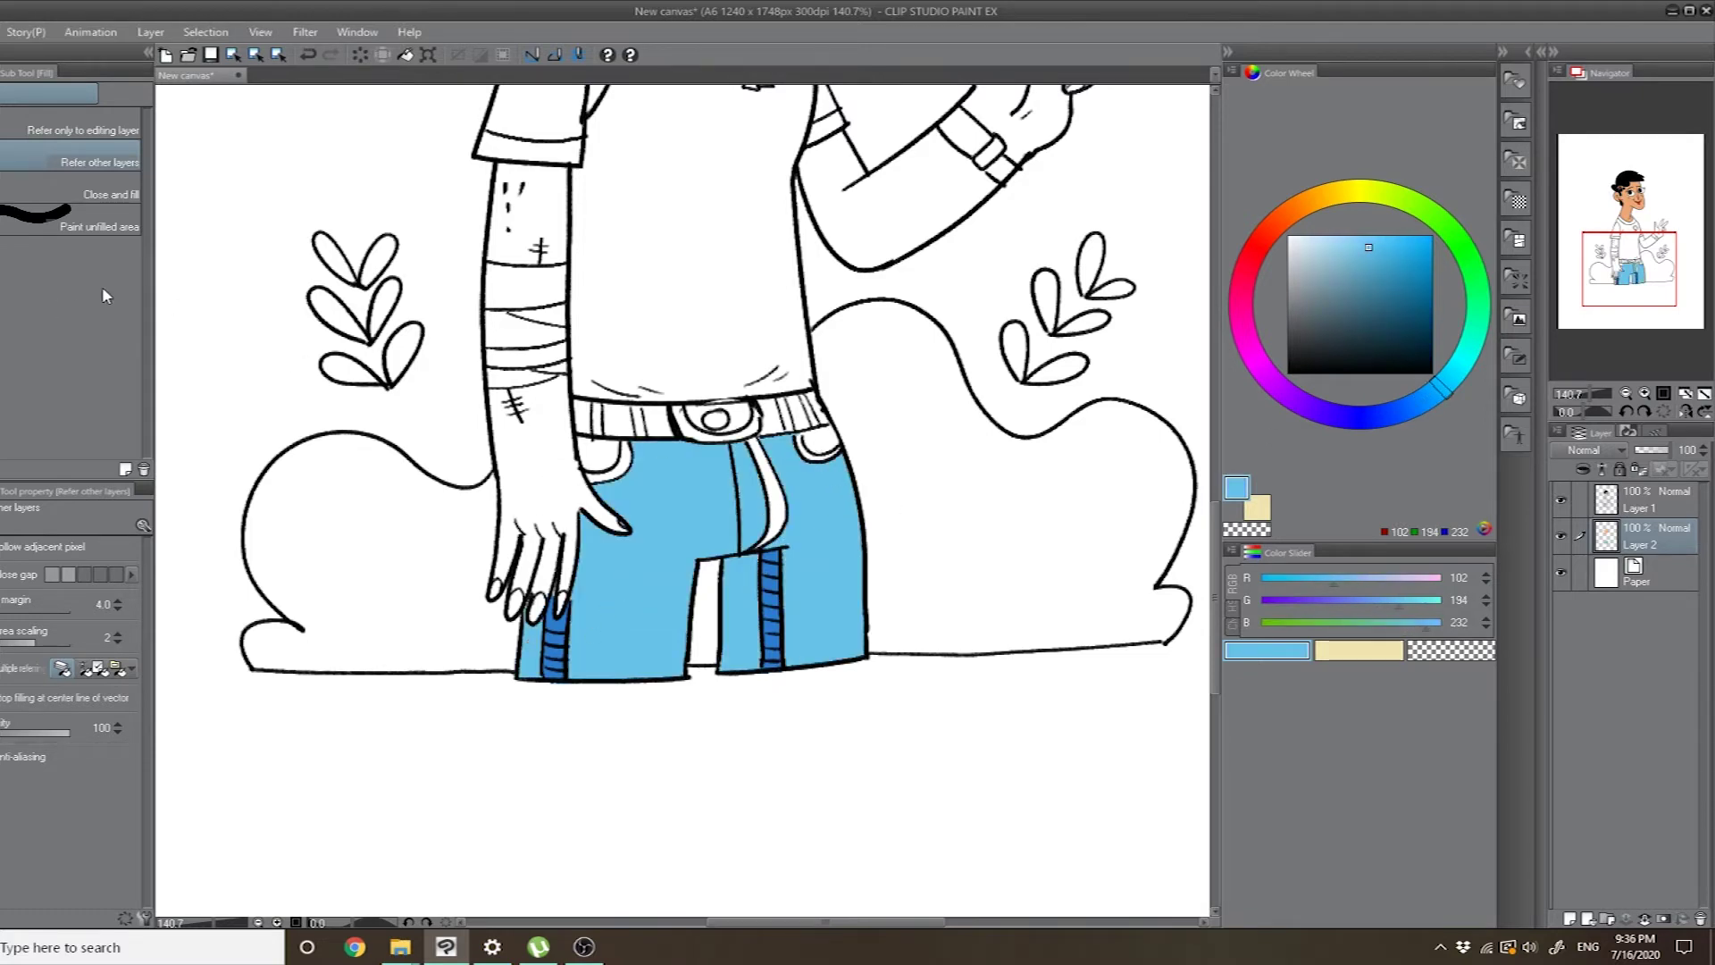
- Try the Foreground to transparent gradient as vertical and diagonal straight blends across the whole canvas, undoing each one
key(g)
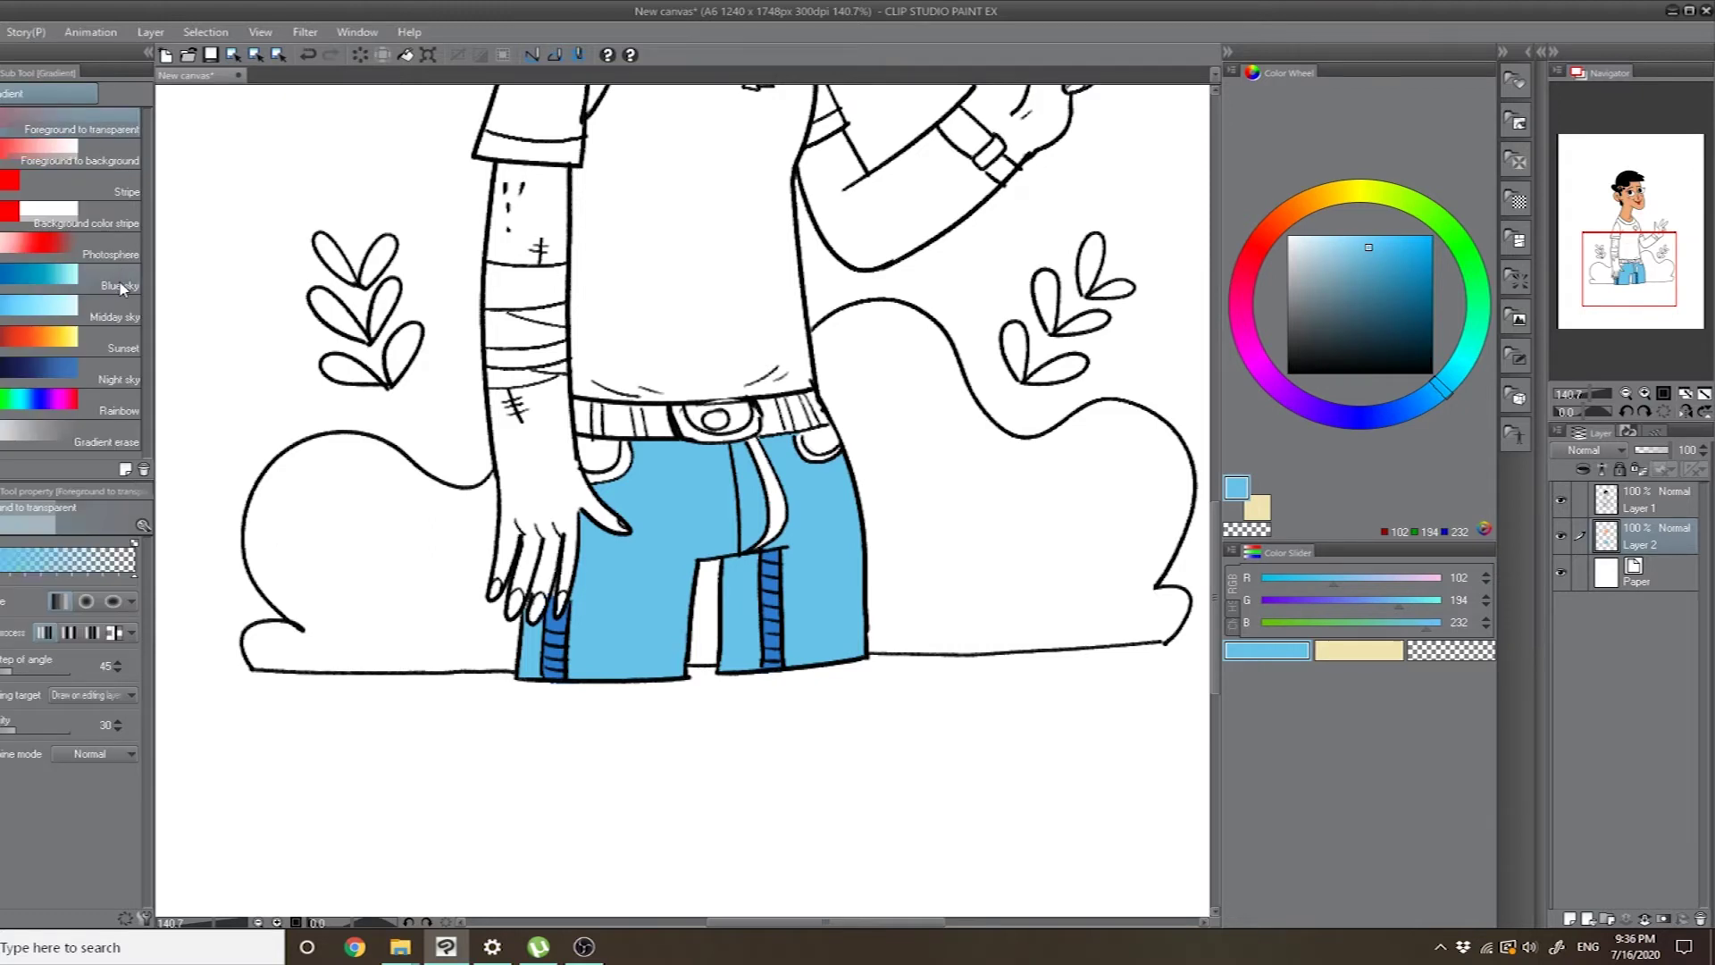
drag(688, 257, 625, 596)
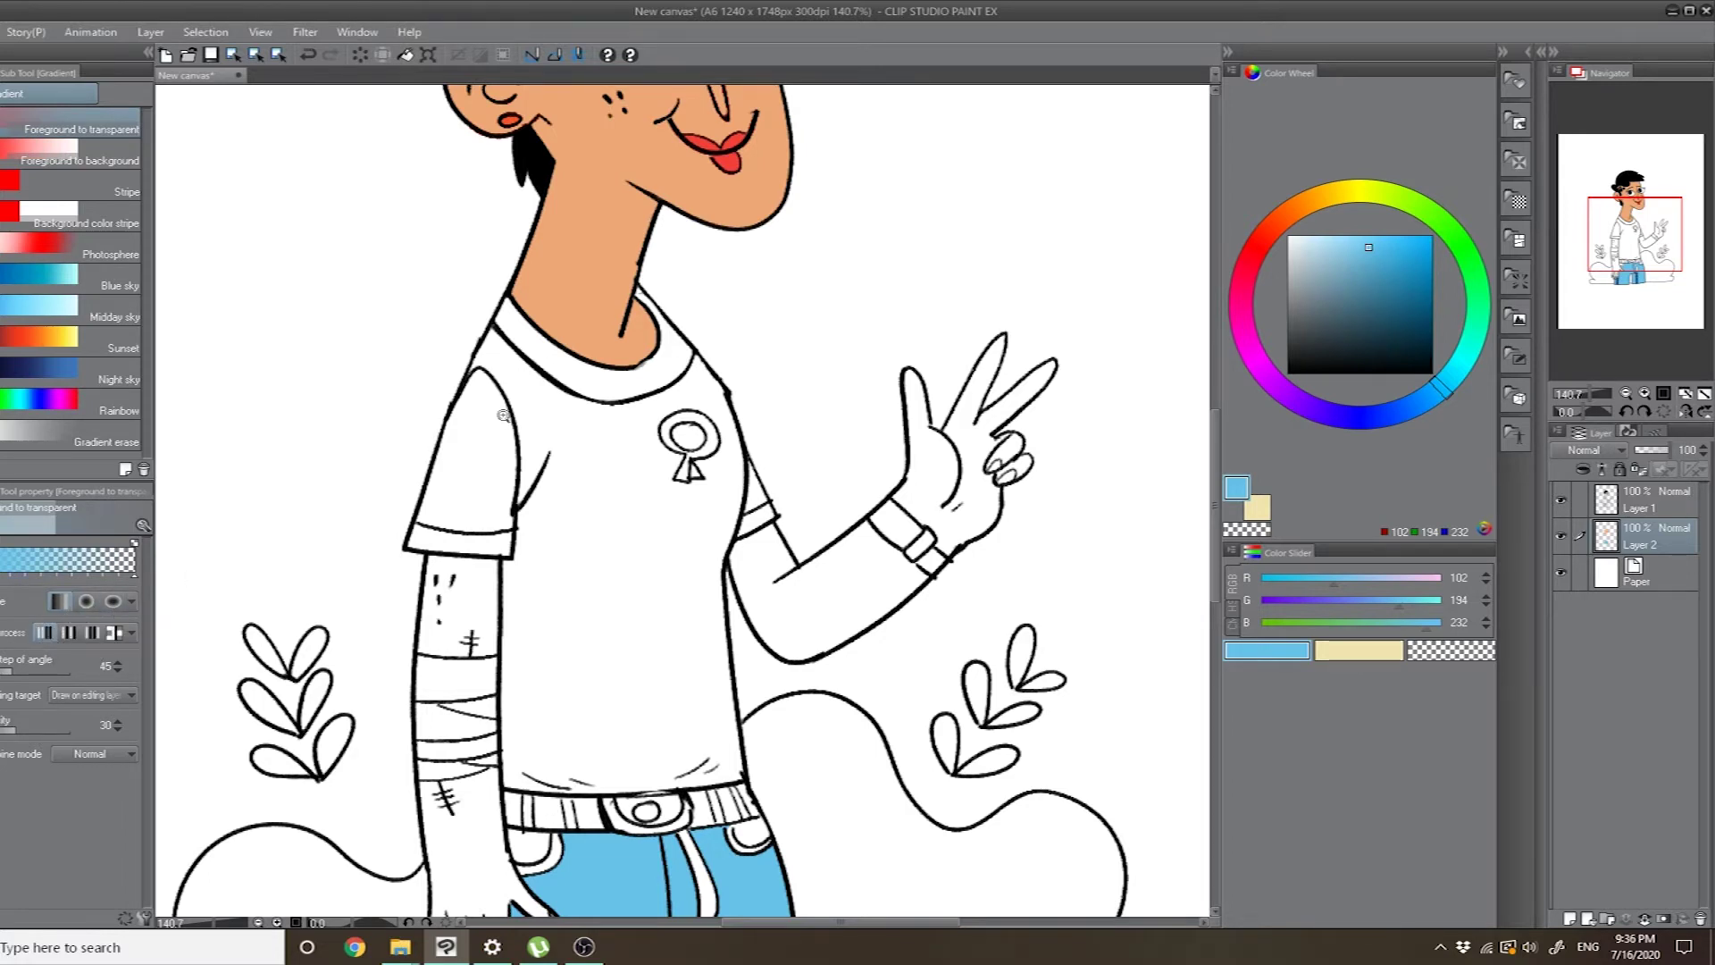
key(ctrl+0)
drag(489, 462, 490, 466)
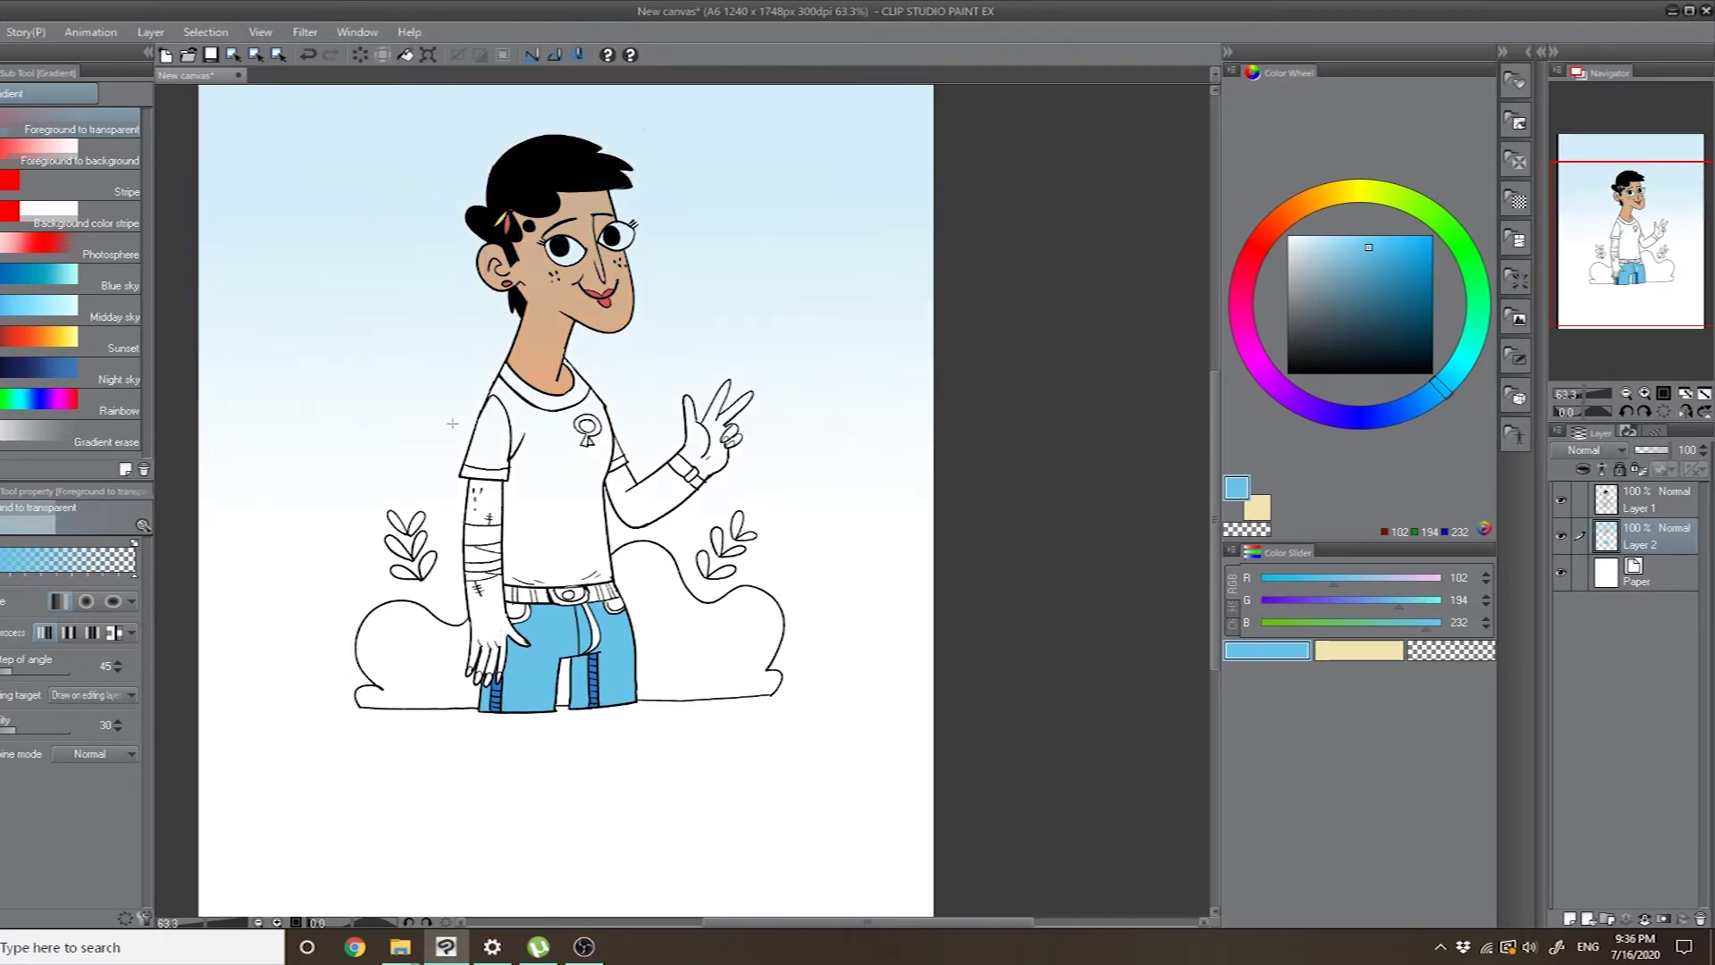
key(ctrl+z)
drag(230, 325, 364, 420)
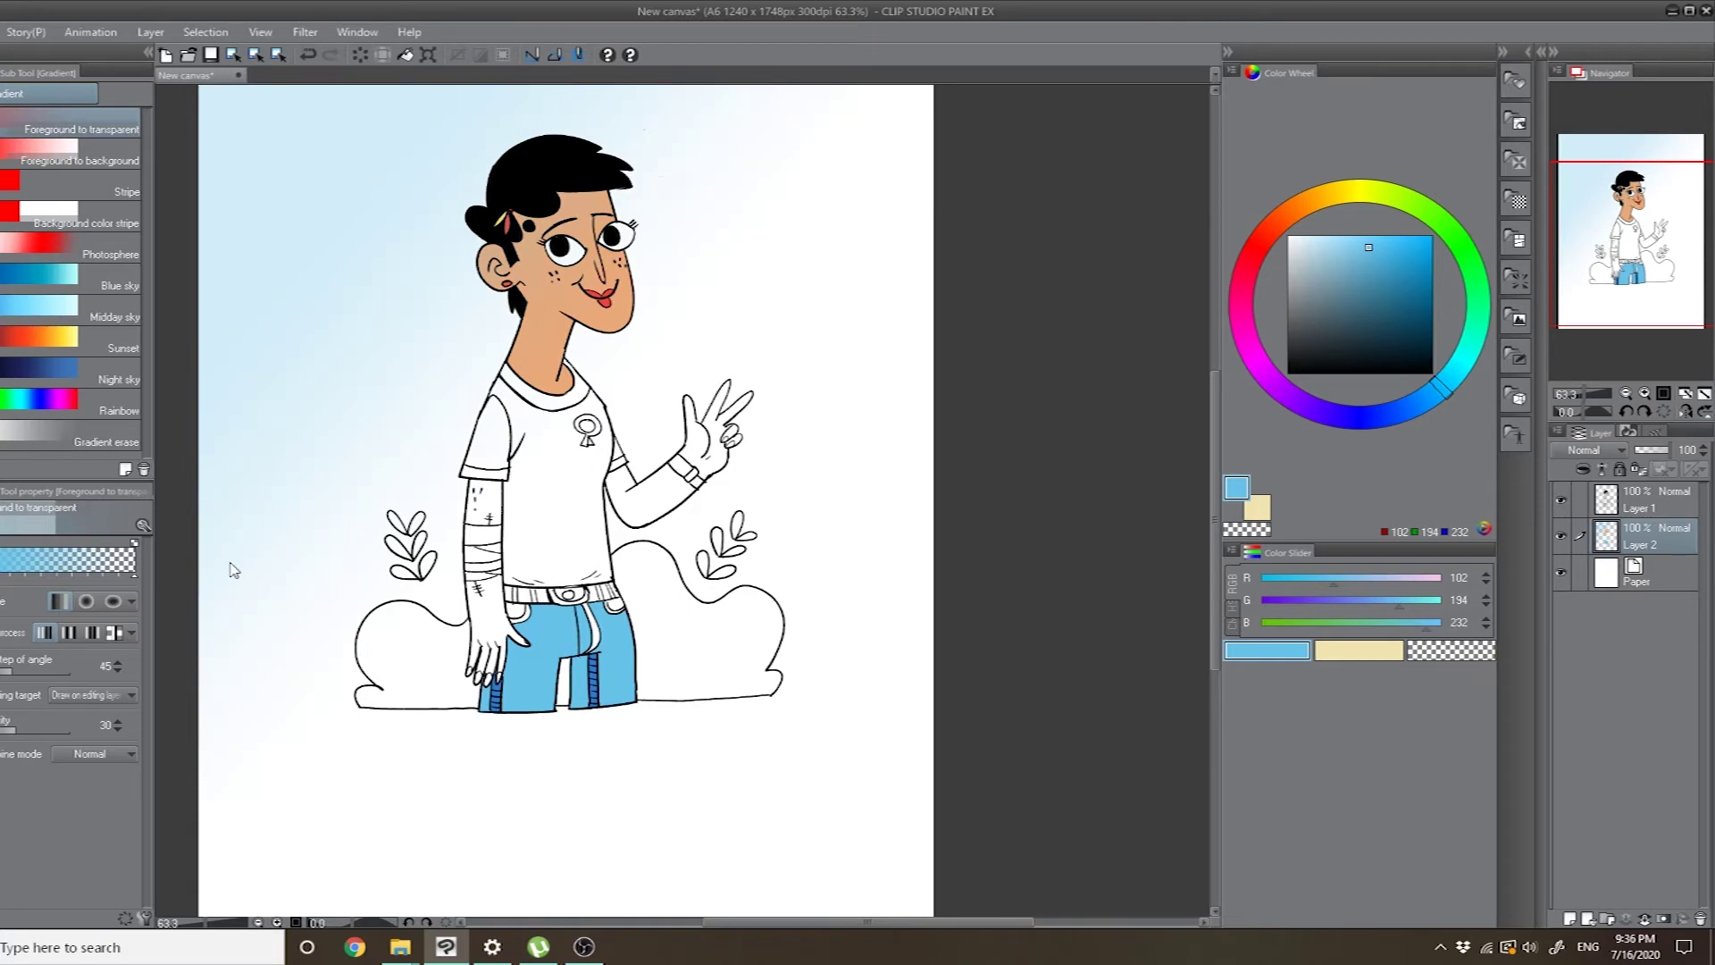
key(ctrl+z)
- Try circular light blue gradients in several places on the canvas and undo them
click(87, 601)
drag(344, 373, 500, 294)
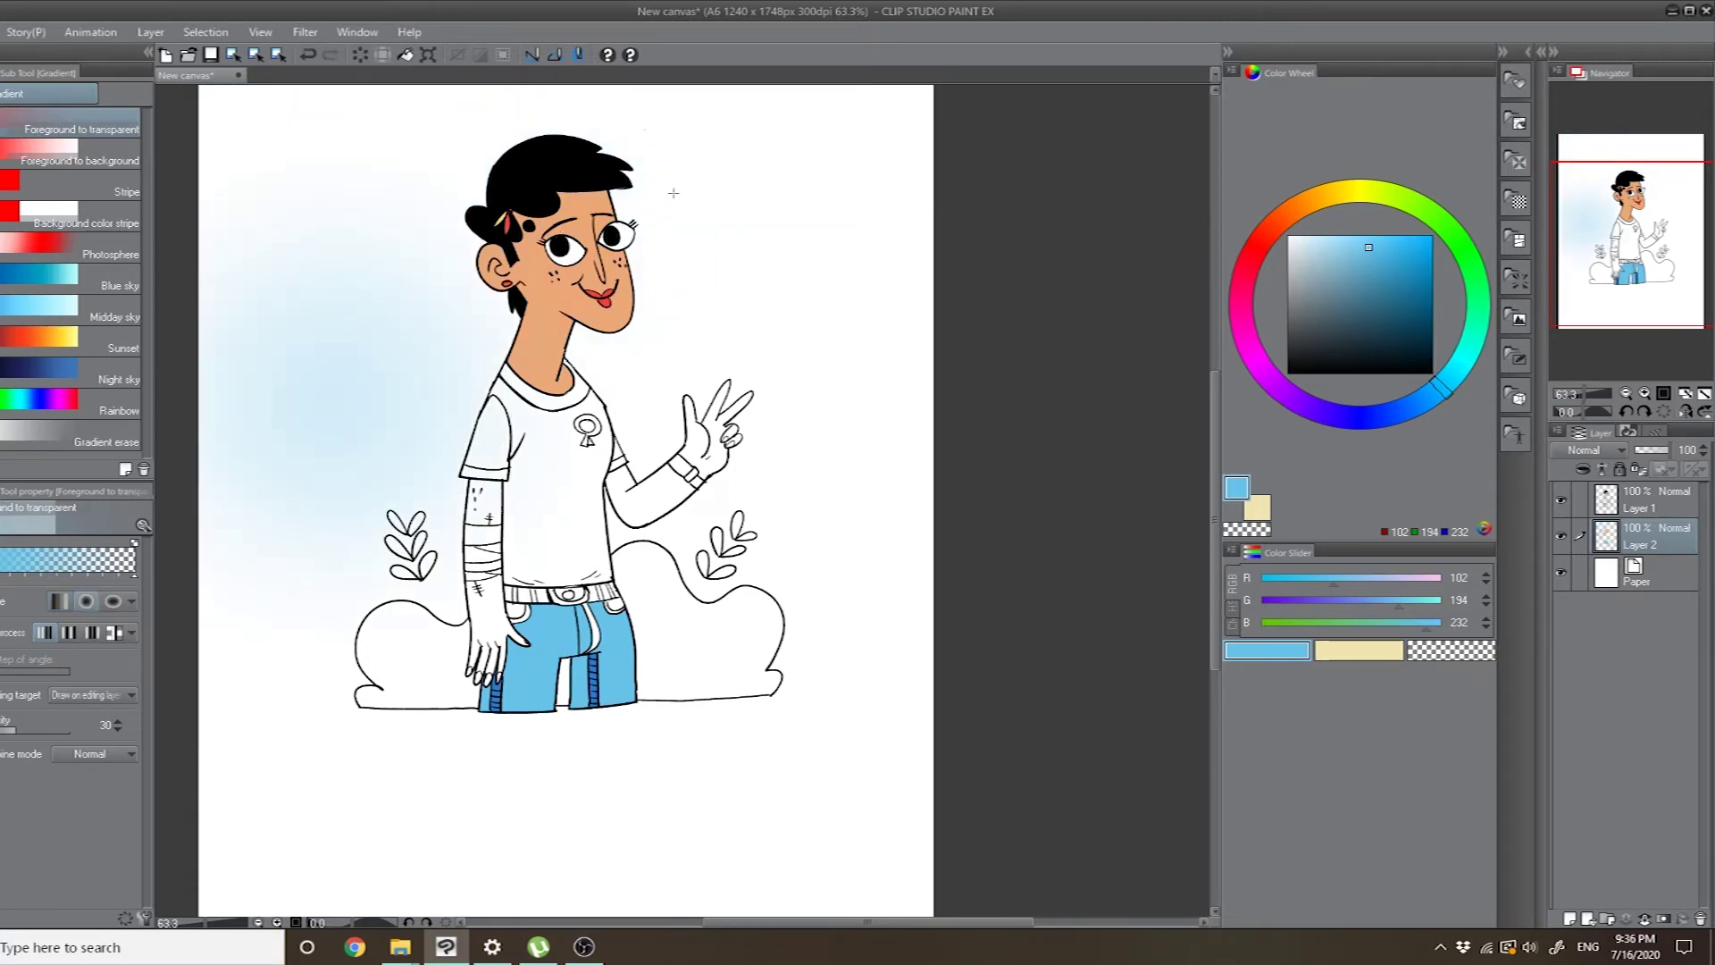
key(ctrl+z)
drag(723, 299, 822, 294)
drag(779, 197, 973, 99)
key(ctrl+z)
key(ctrl+z)
- Try an elliptical light blue gradient behind the character and undo it
click(114, 601)
drag(447, 416, 769, 325)
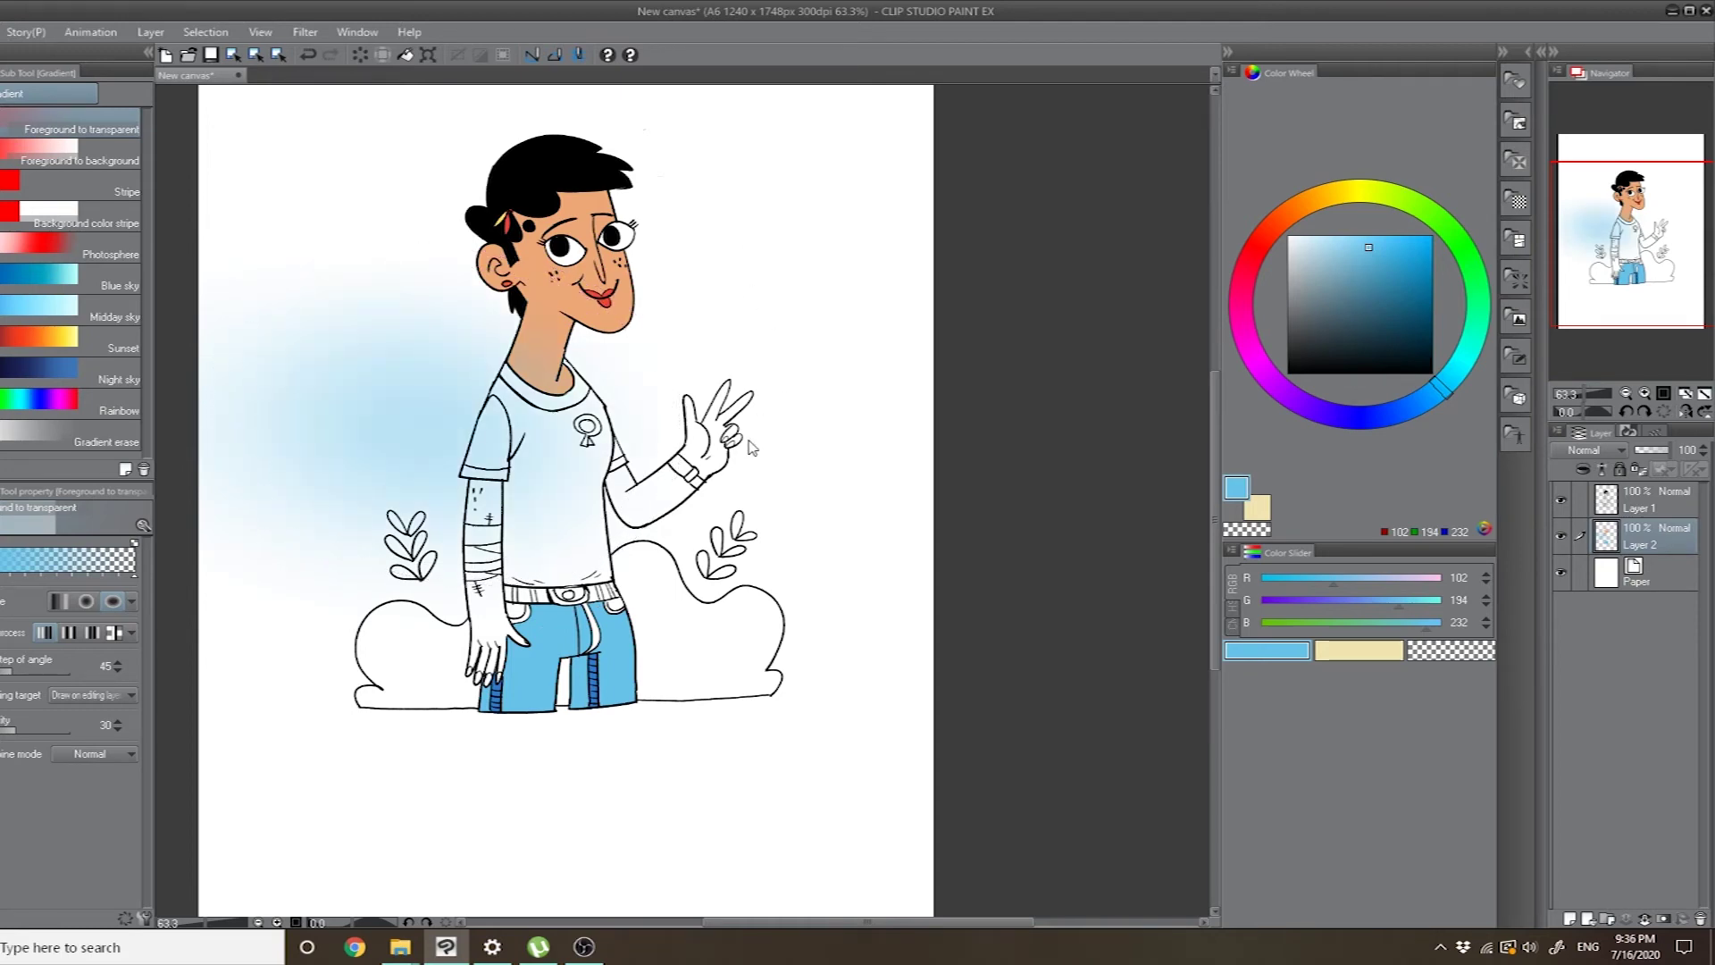
key(ctrl+z)
key(ctrl+z)
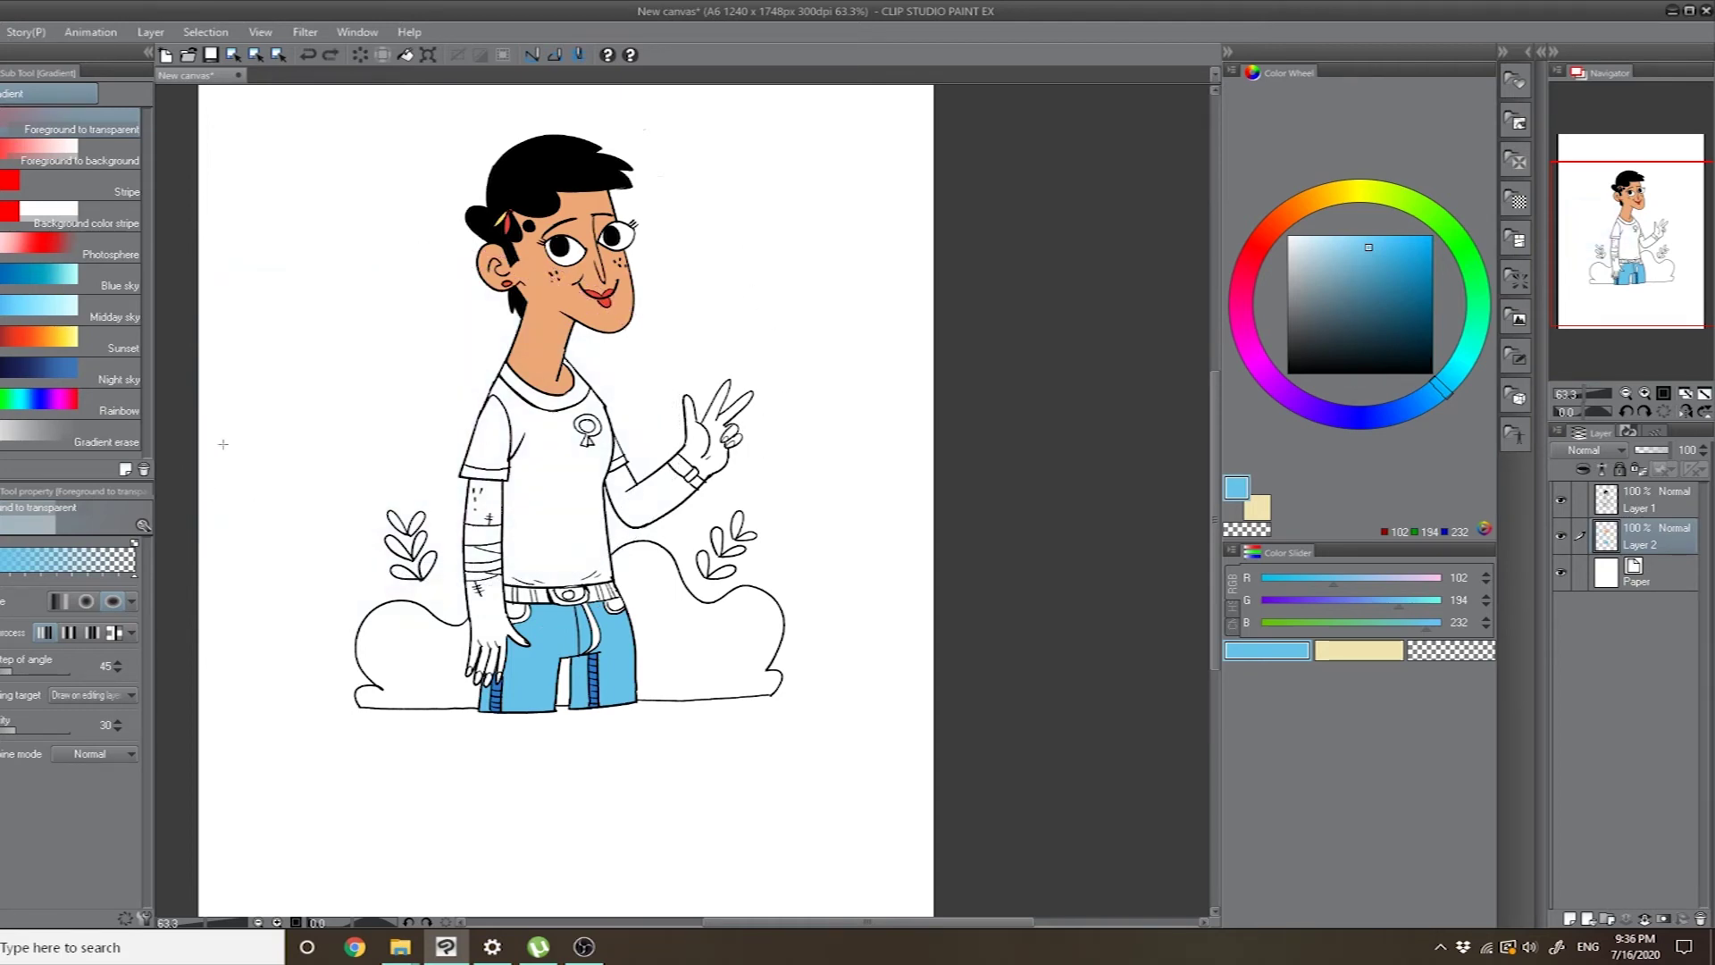
- Return the gradient shape to a straight line, try a sideways blend across the canvas and undo it
click(60, 601)
drag(268, 390, 487, 342)
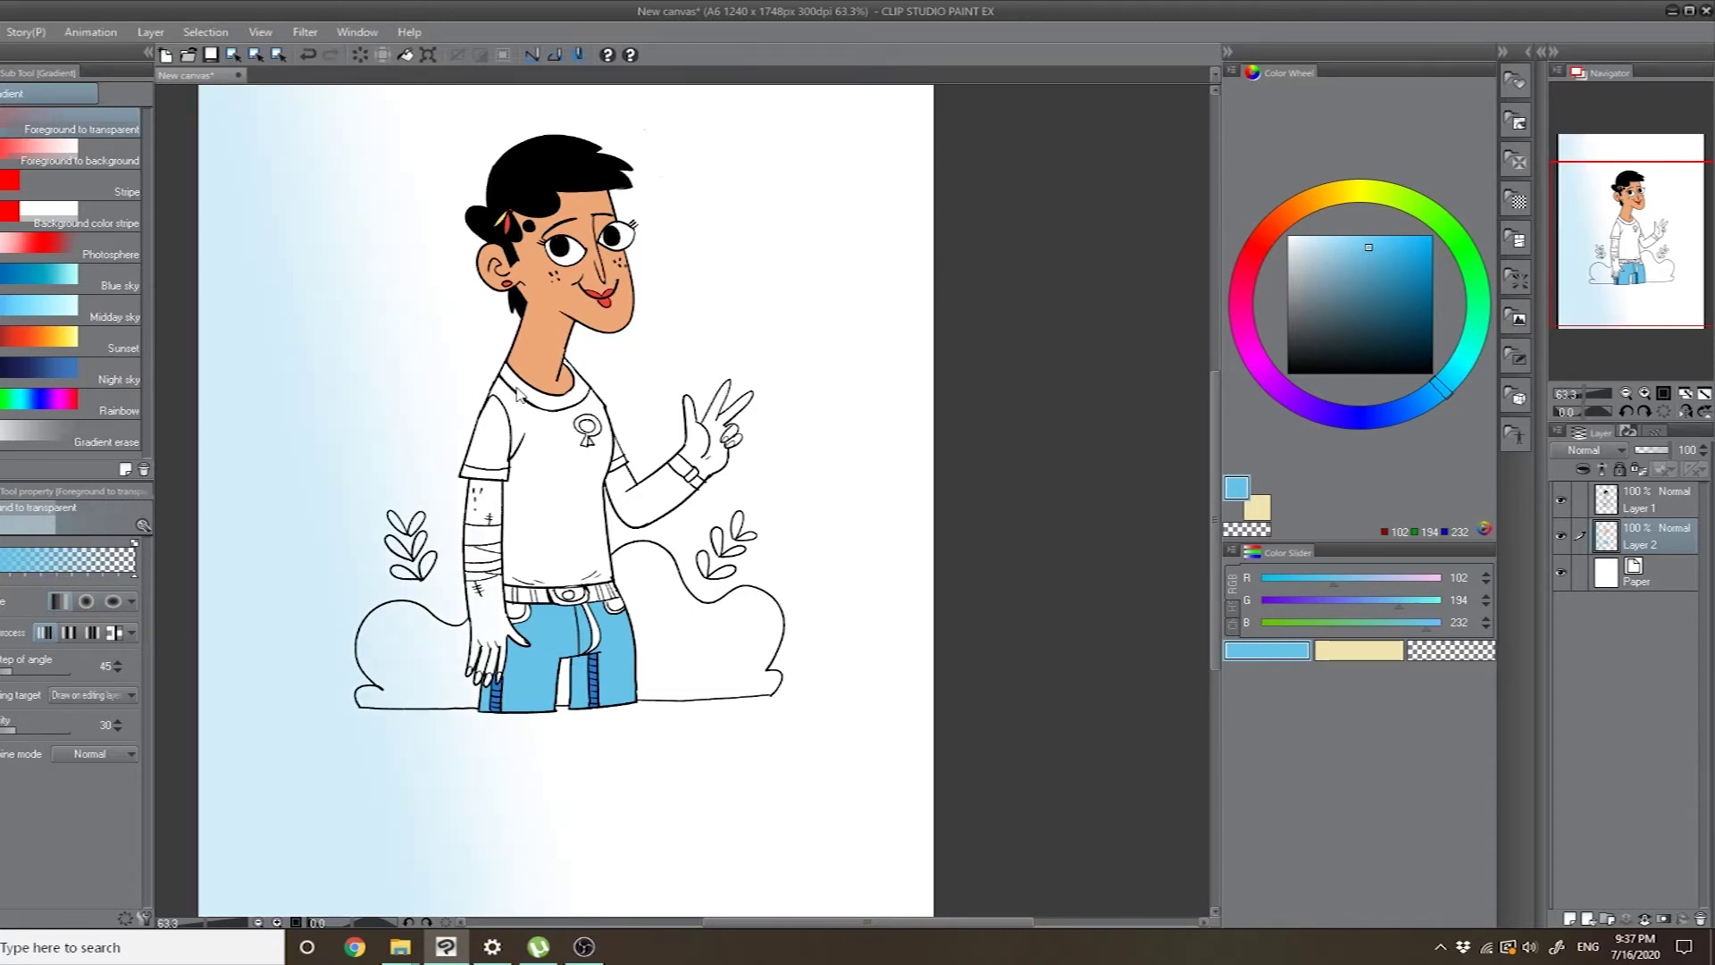
key(ctrl+z)
- Return to the Fill tool, sample the trousers' light blue, and fill the unfilled pocket and fly areas
scroll(594, 490, up, 3)
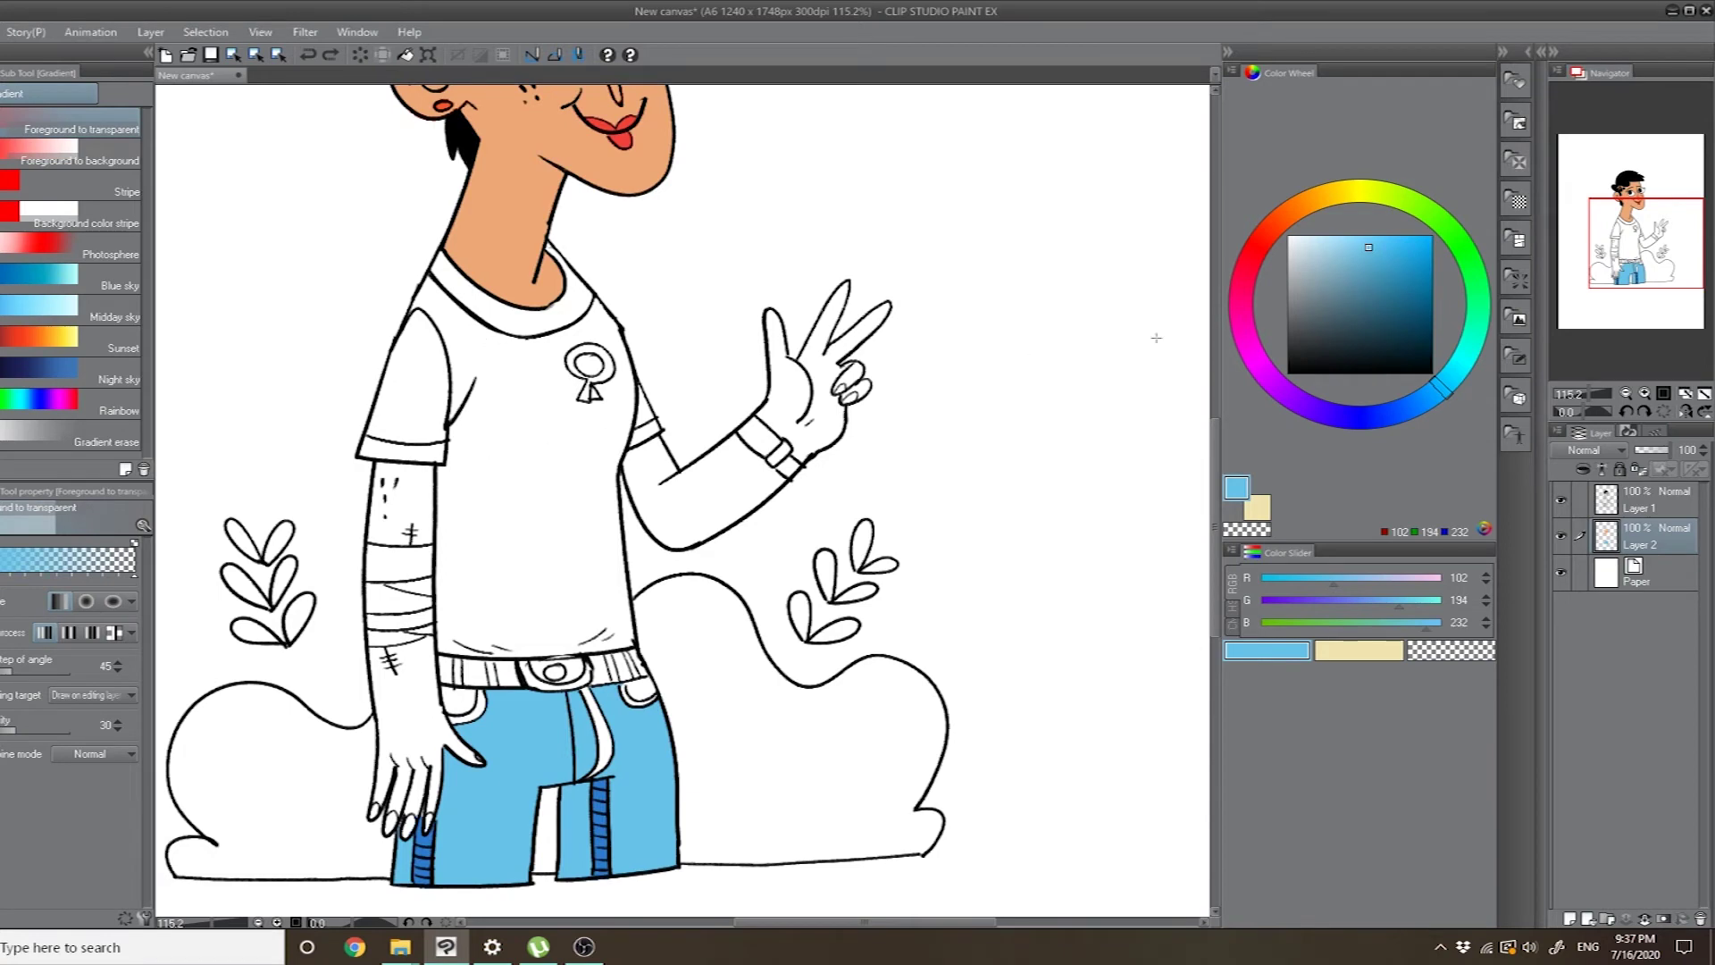
key(g)
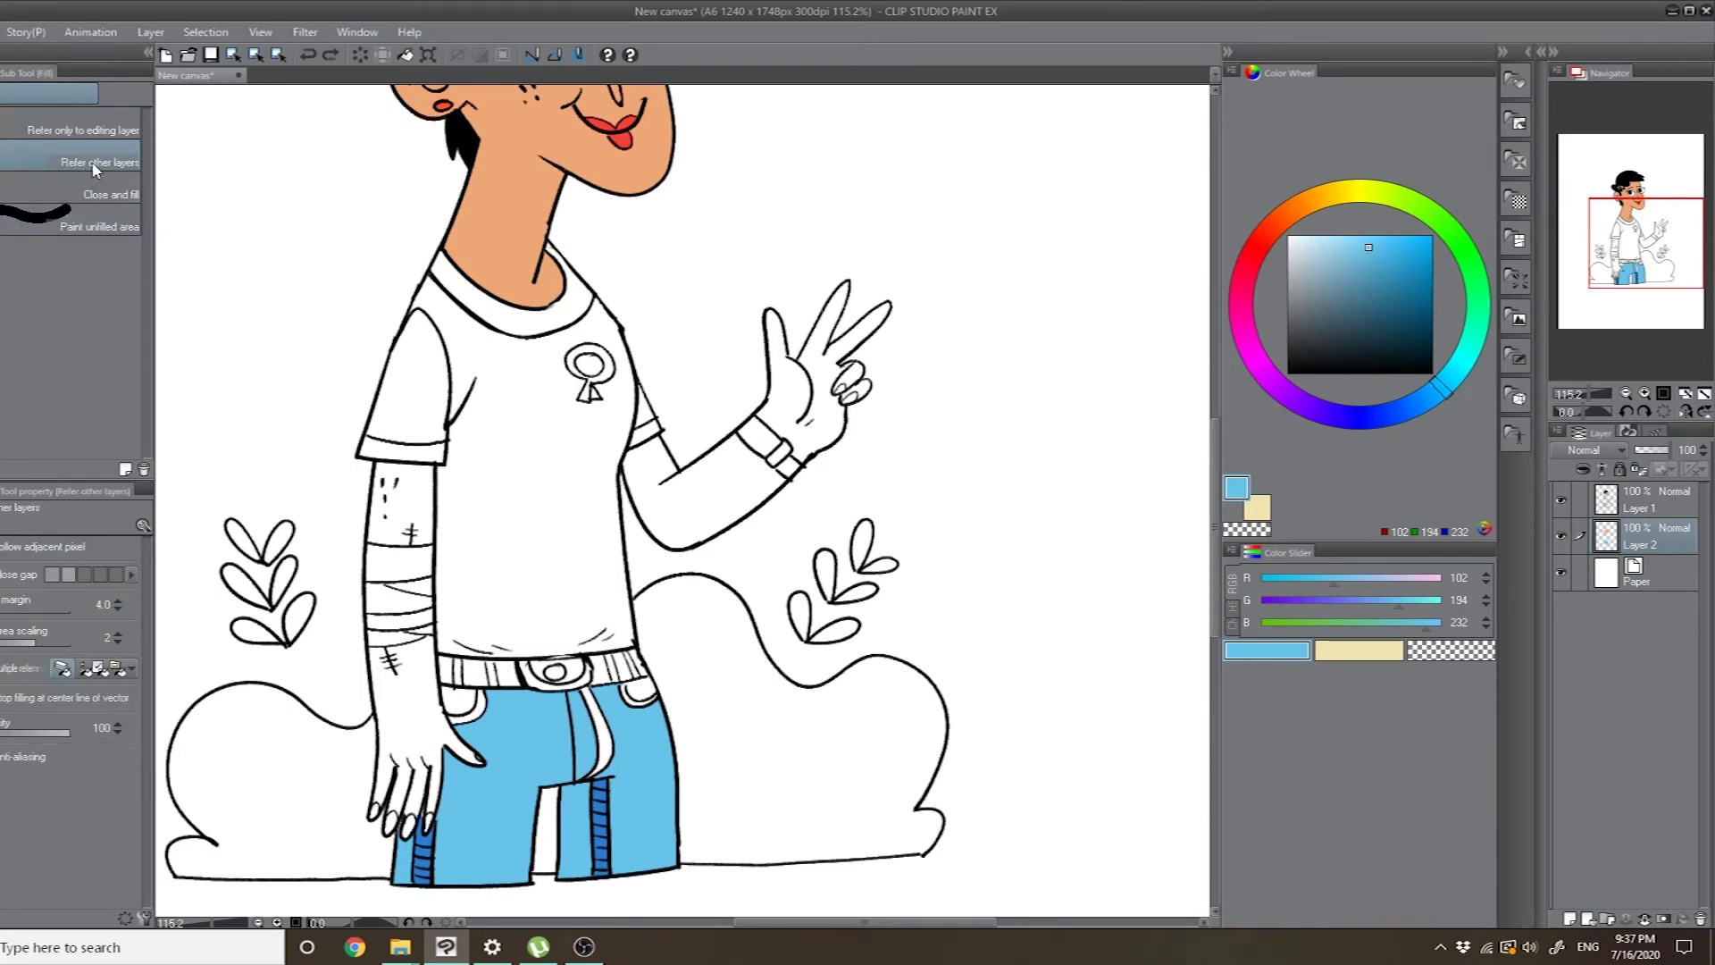
click(1274, 220)
click(1276, 225)
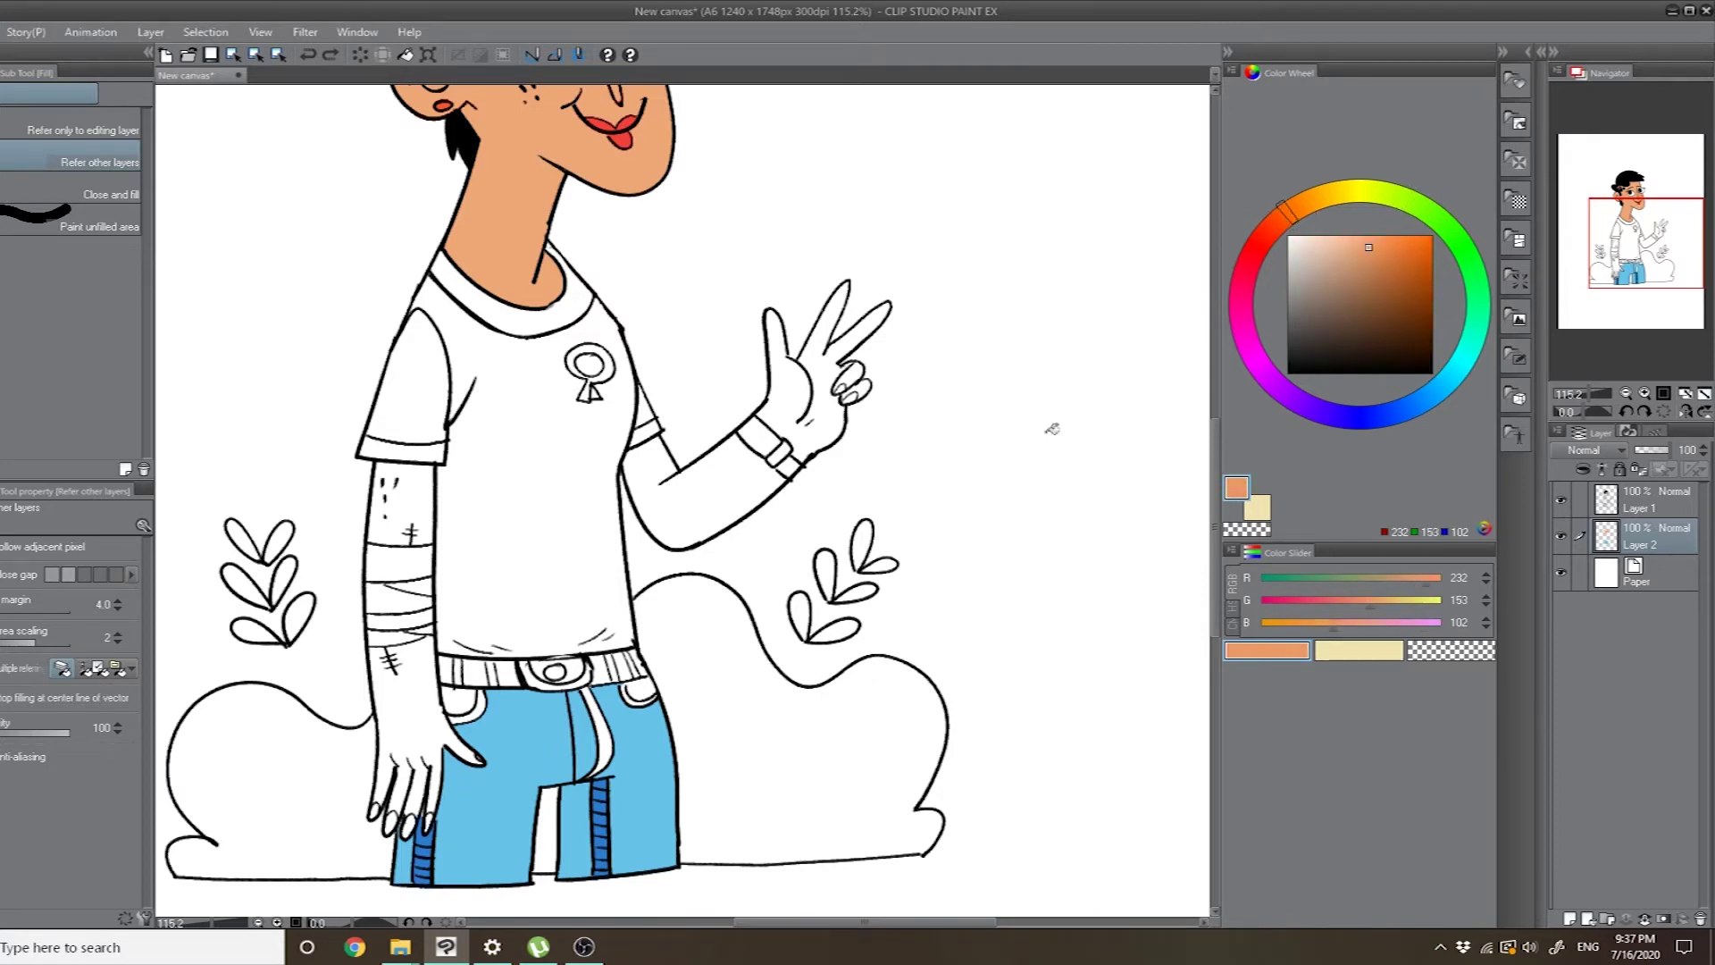
scroll(520, 481, down, 5)
alt+click(533, 460)
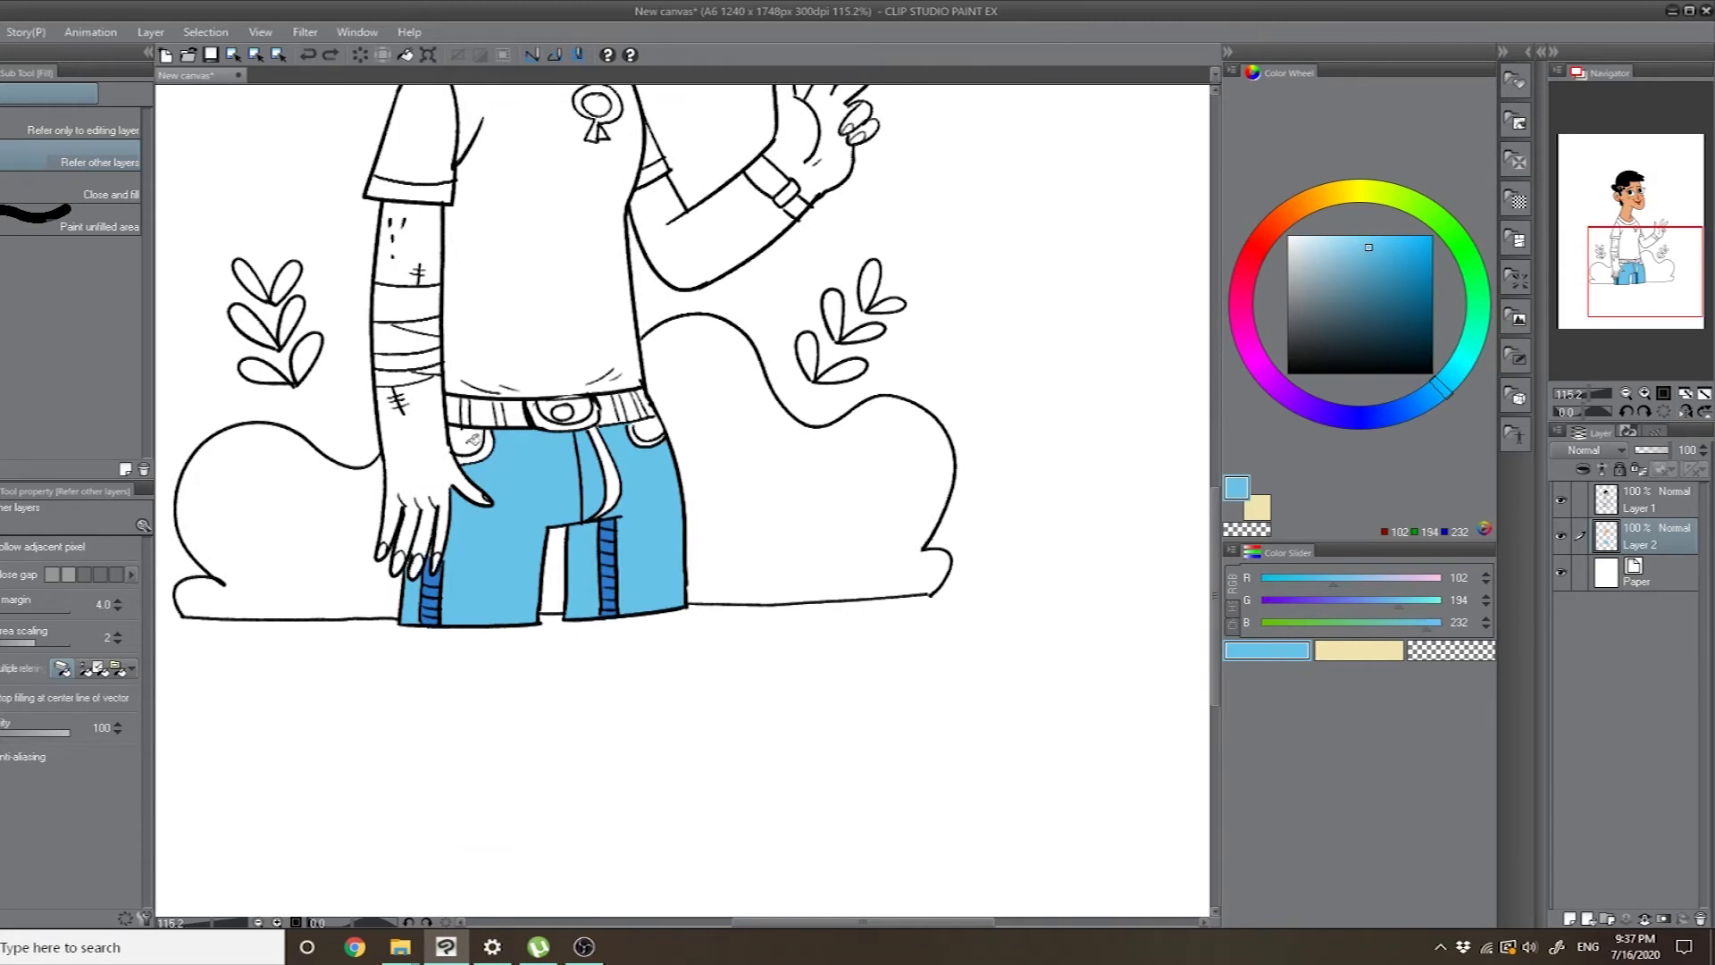
click(665, 441)
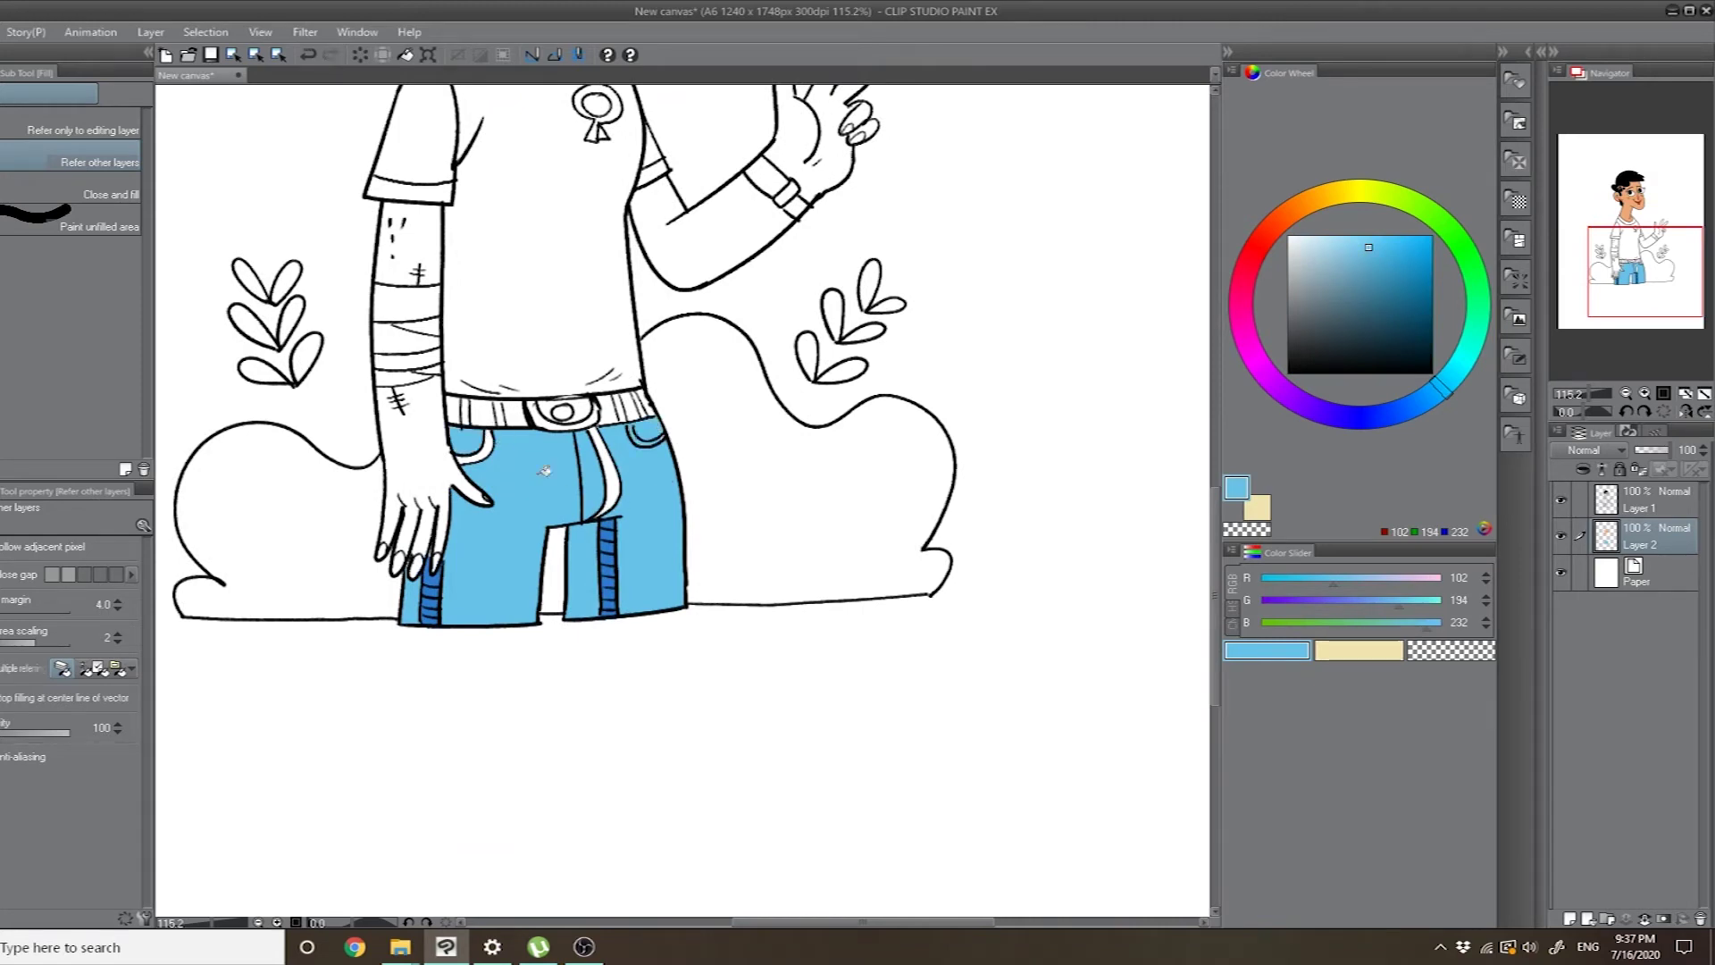
click(617, 474)
- Auto-select both main light blue trouser areas, referring to other layers
key(w)
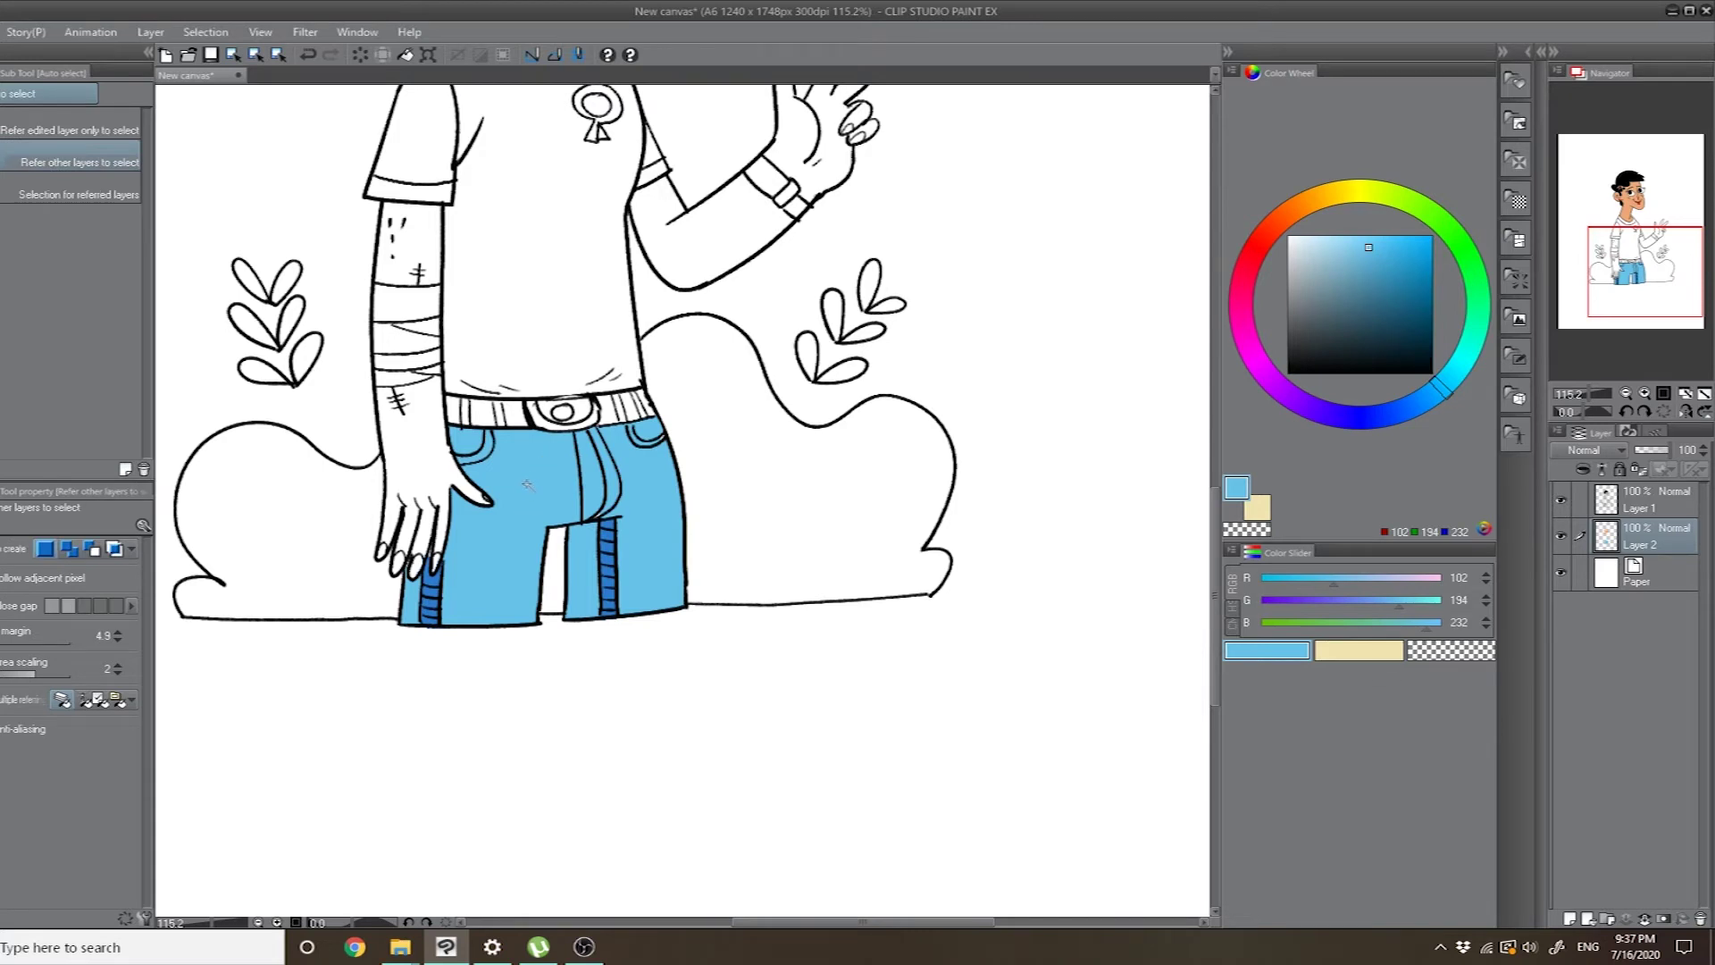
click(536, 473)
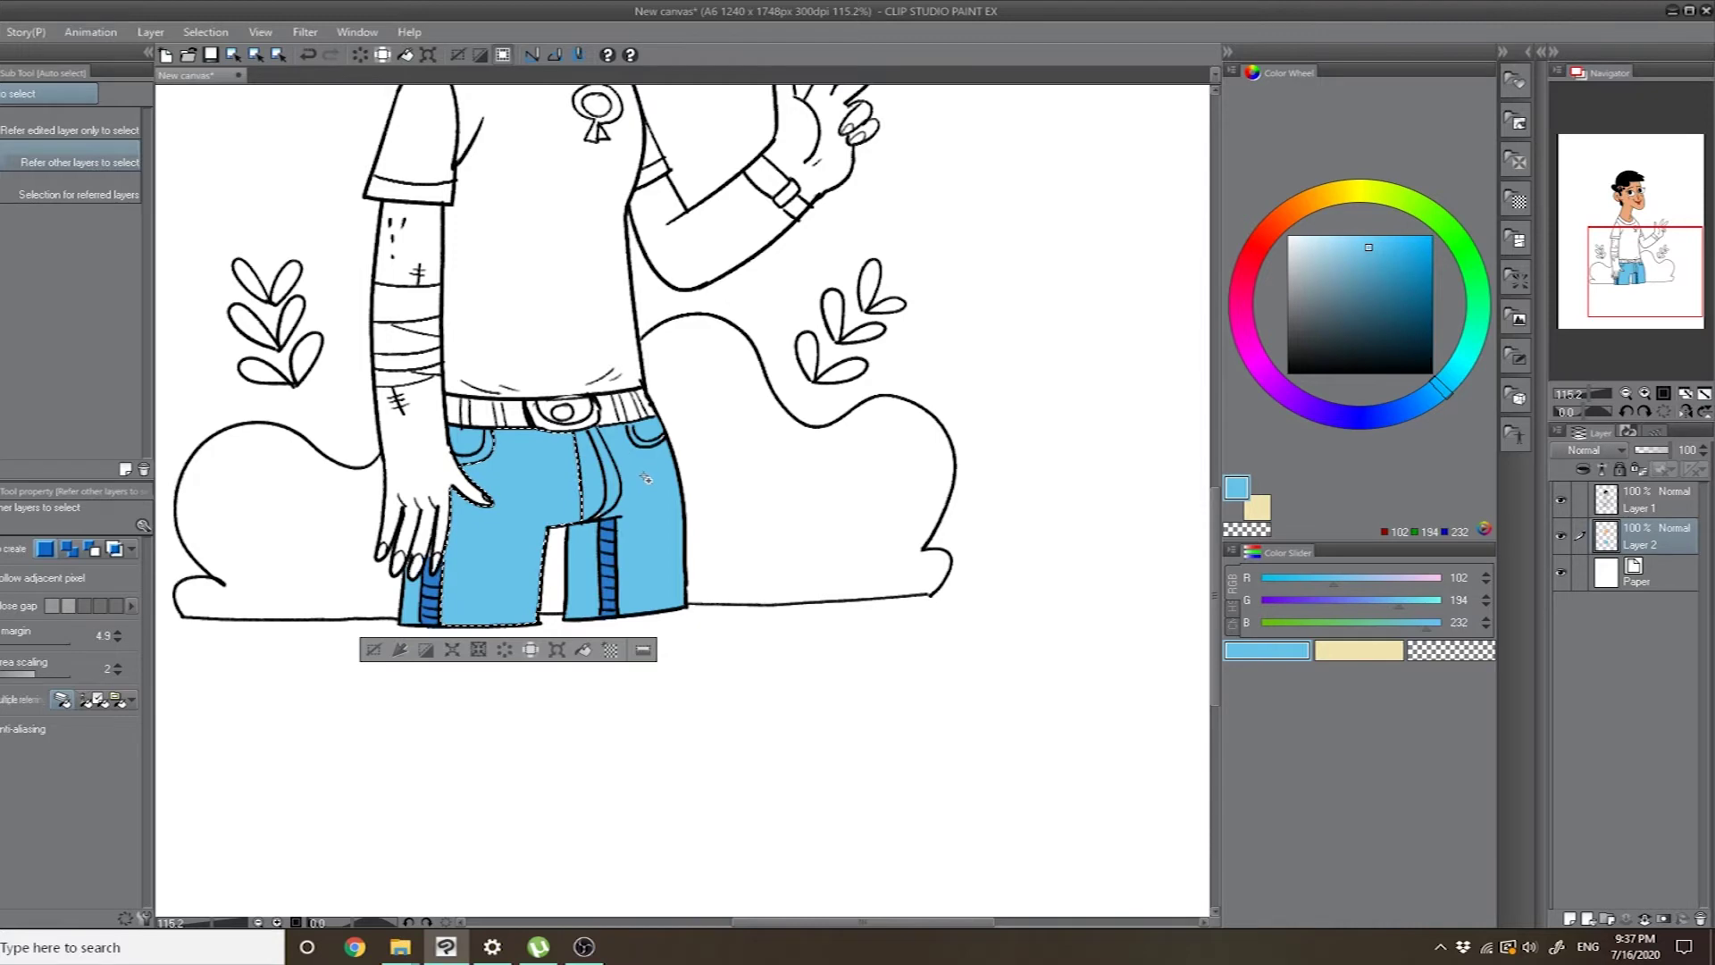
click(662, 522)
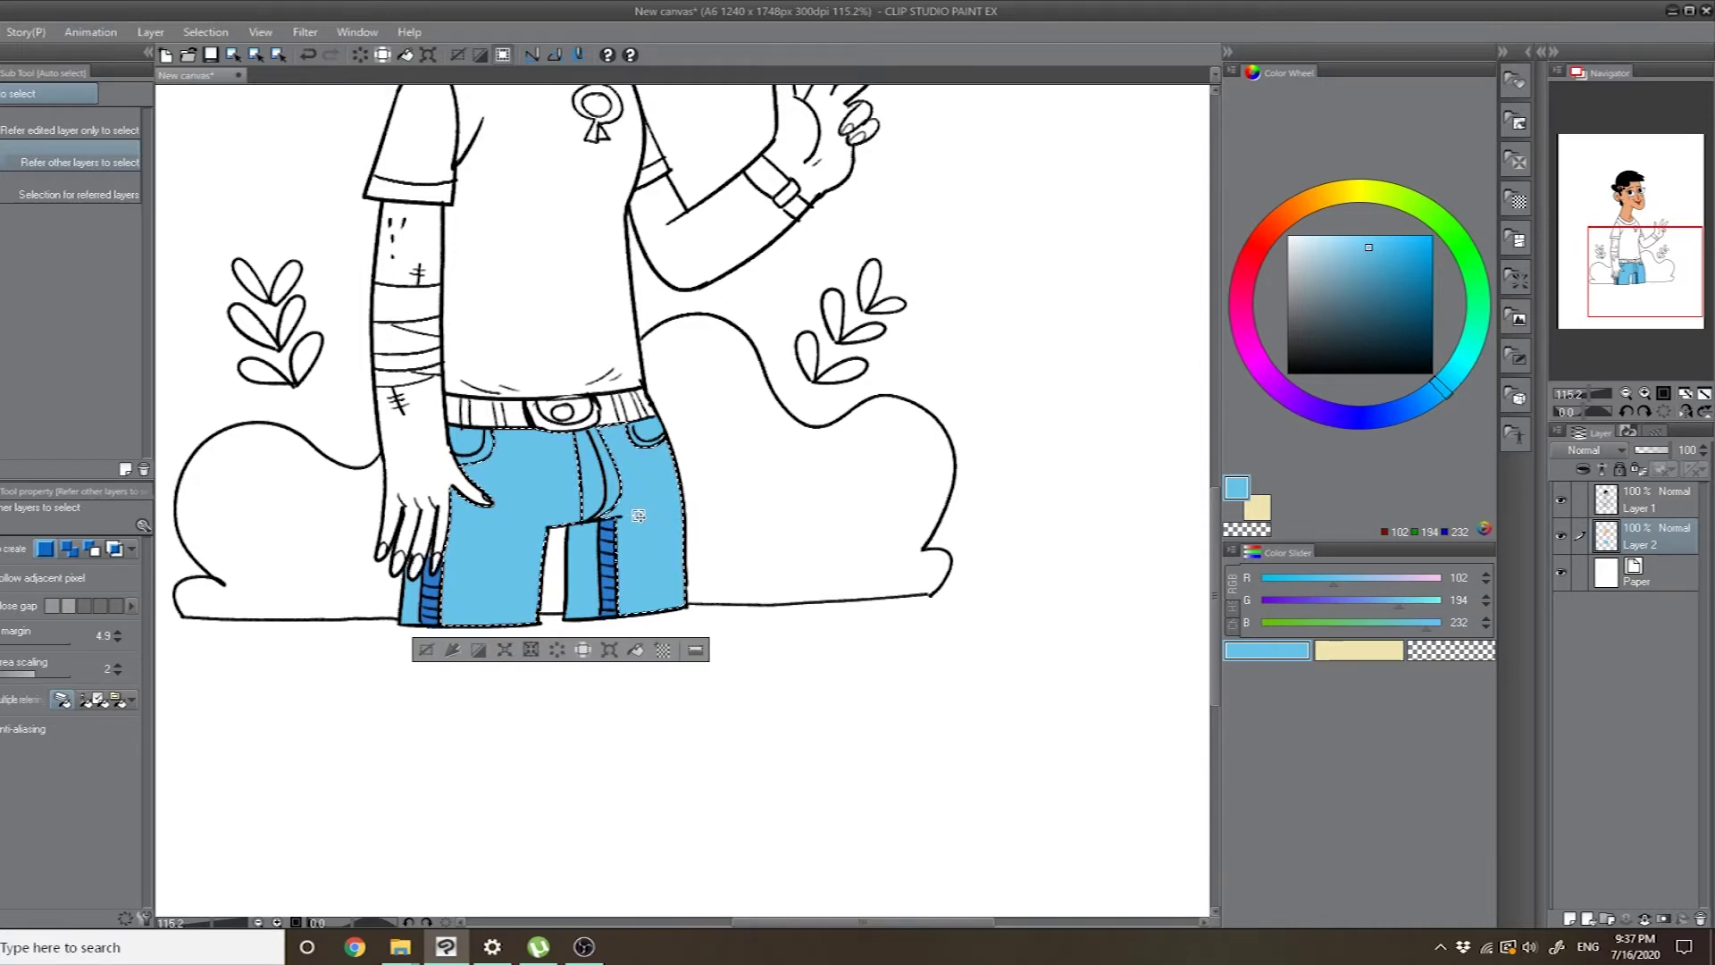
- Apply a foreground-to-transparent gradient in pale blue (RGB 209, 241, 245) from the top of the selected trousers
key(g)
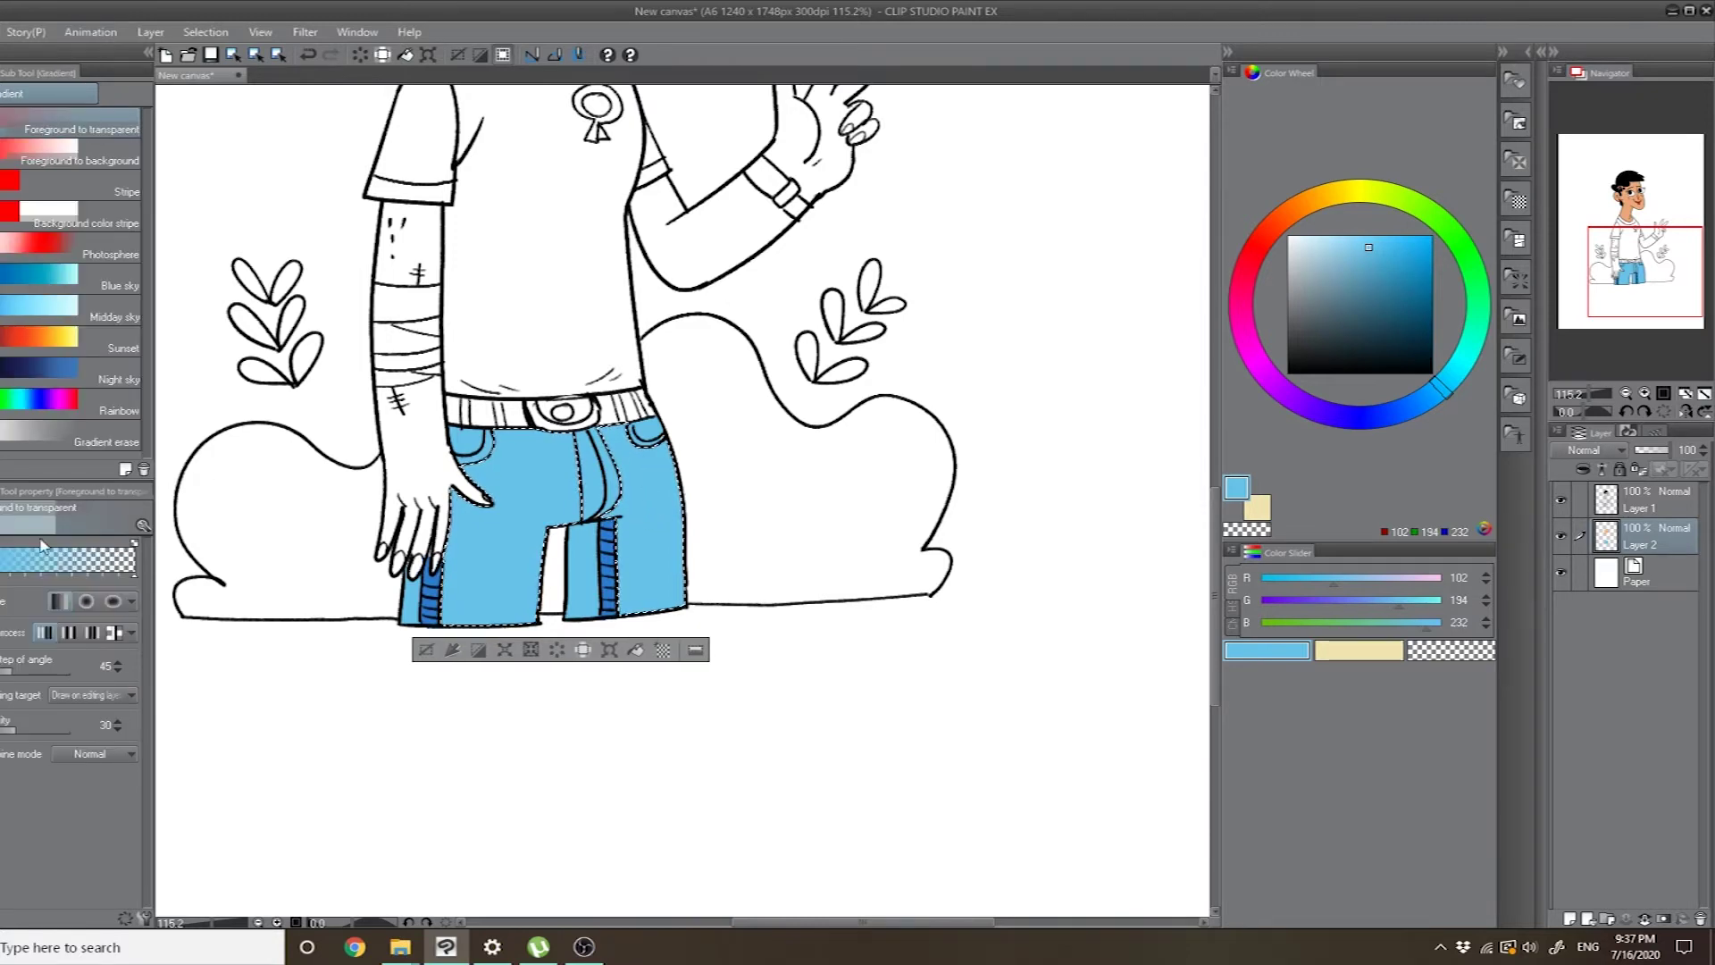
drag(1441, 386, 1455, 372)
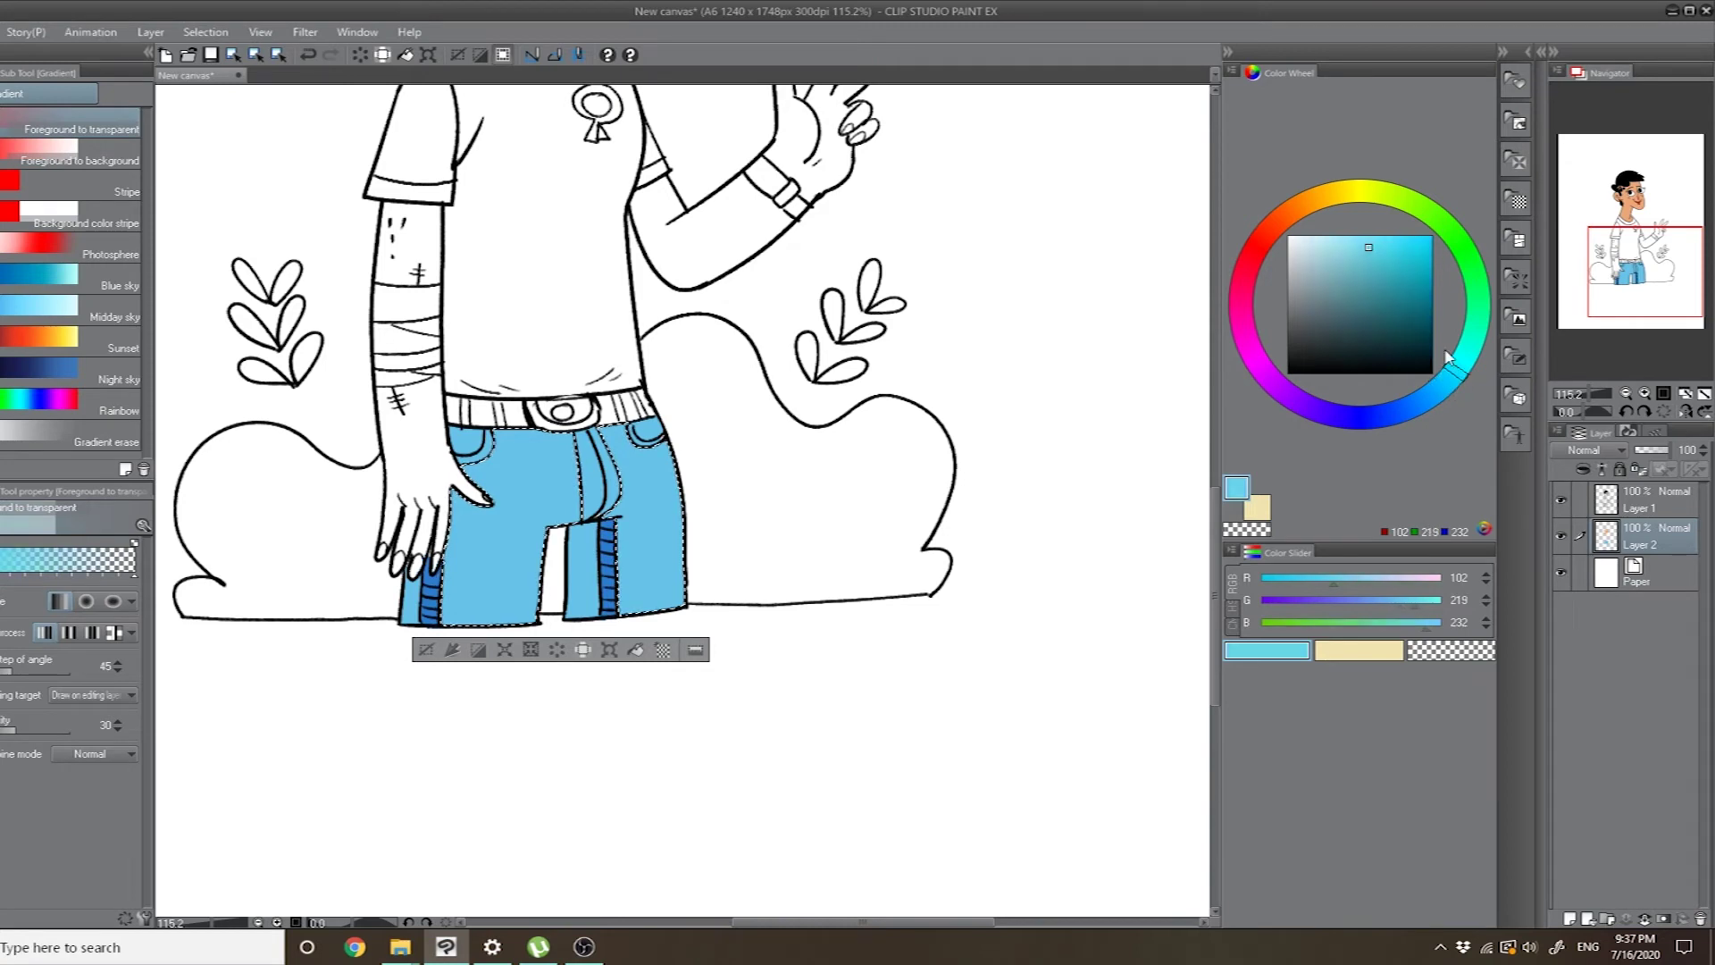
click(1318, 240)
click(1309, 240)
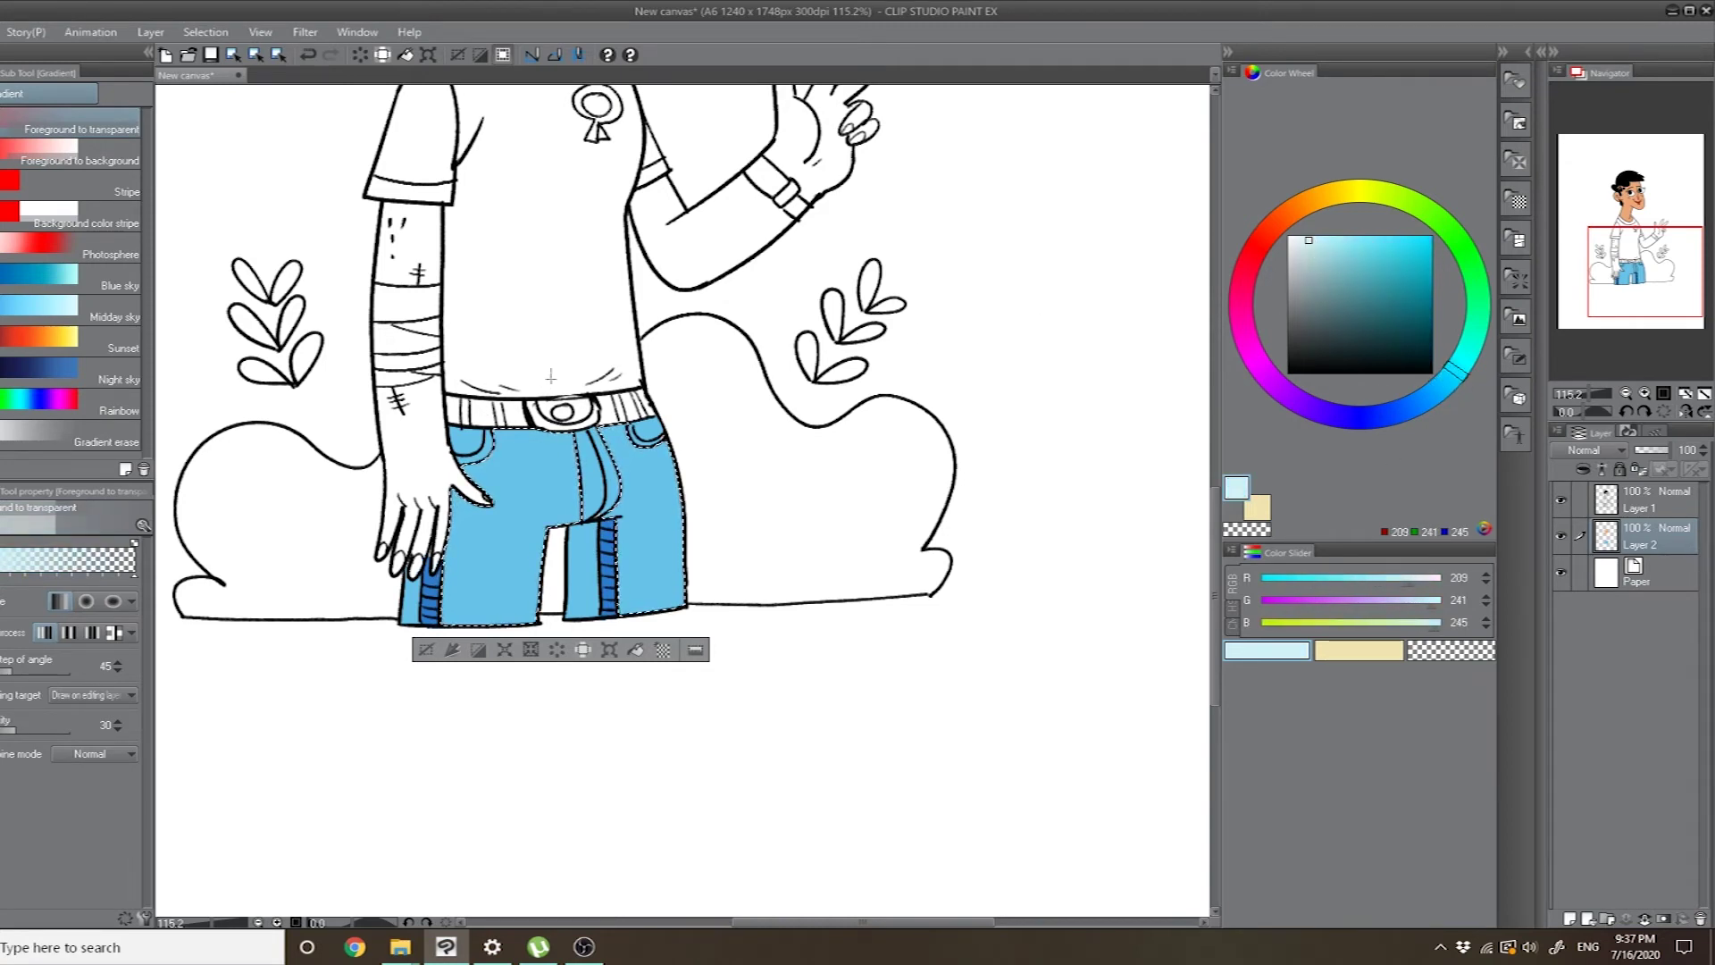
drag(451, 431, 579, 521)
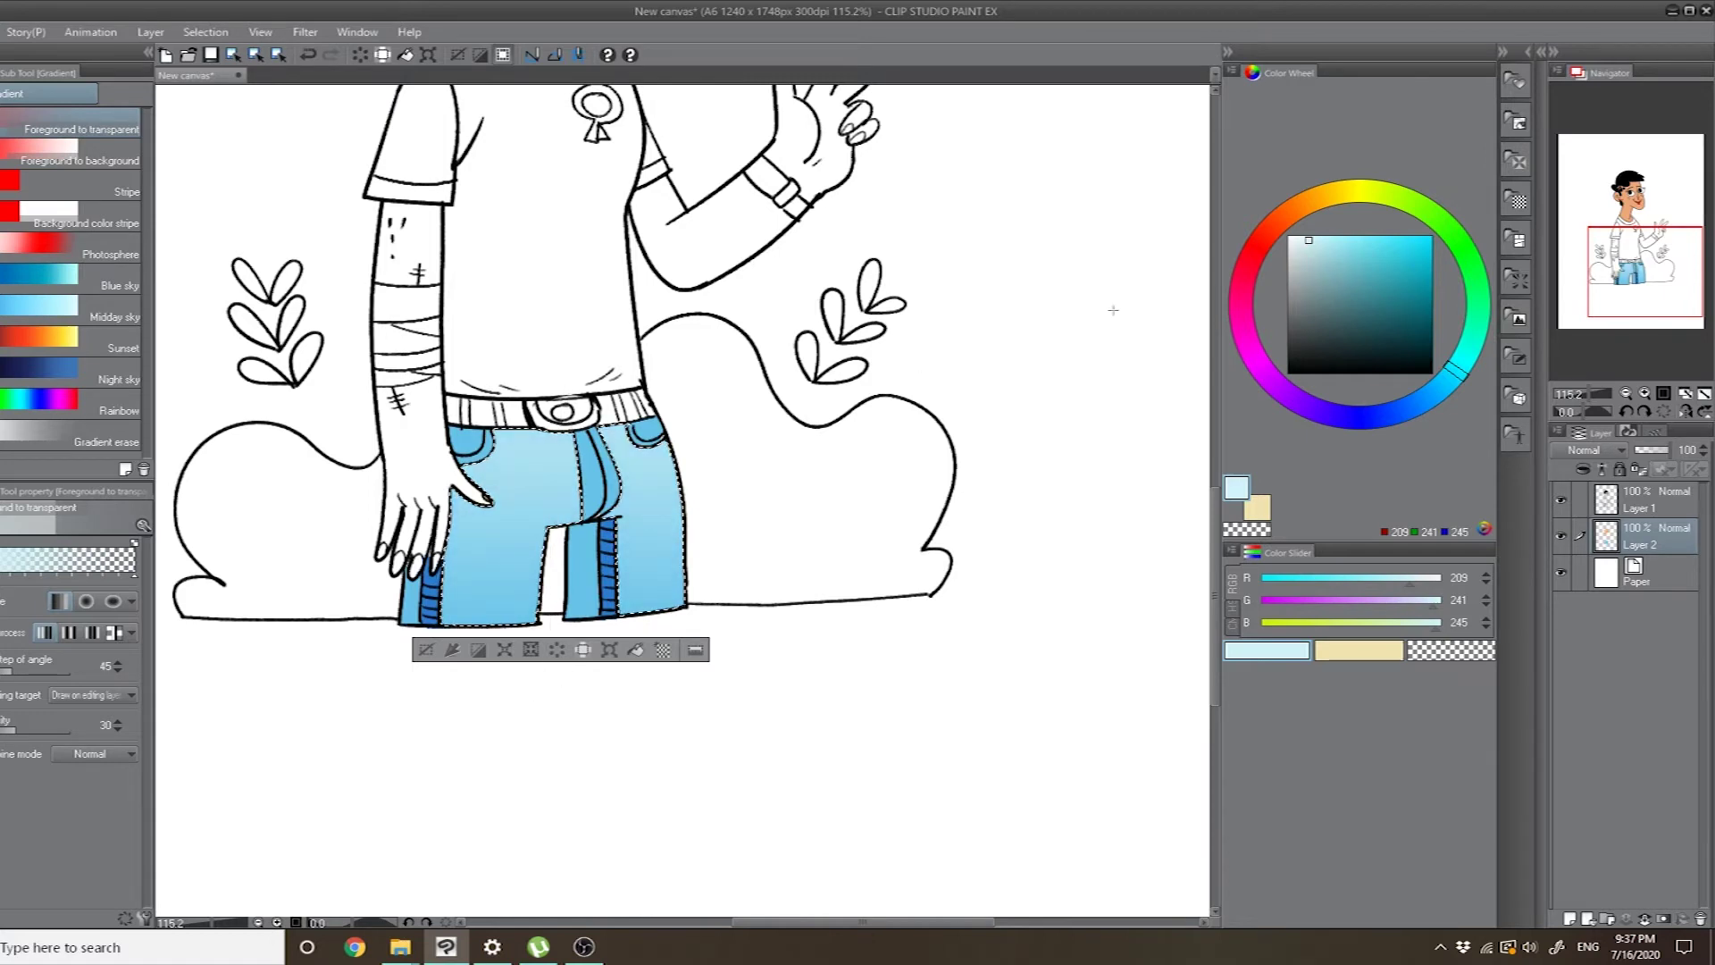
- Shade the lower part of the selected trousers with a dark blue (RGB 30, 74, 114) gradient and deselect
click(1394, 310)
drag(1449, 406, 1424, 402)
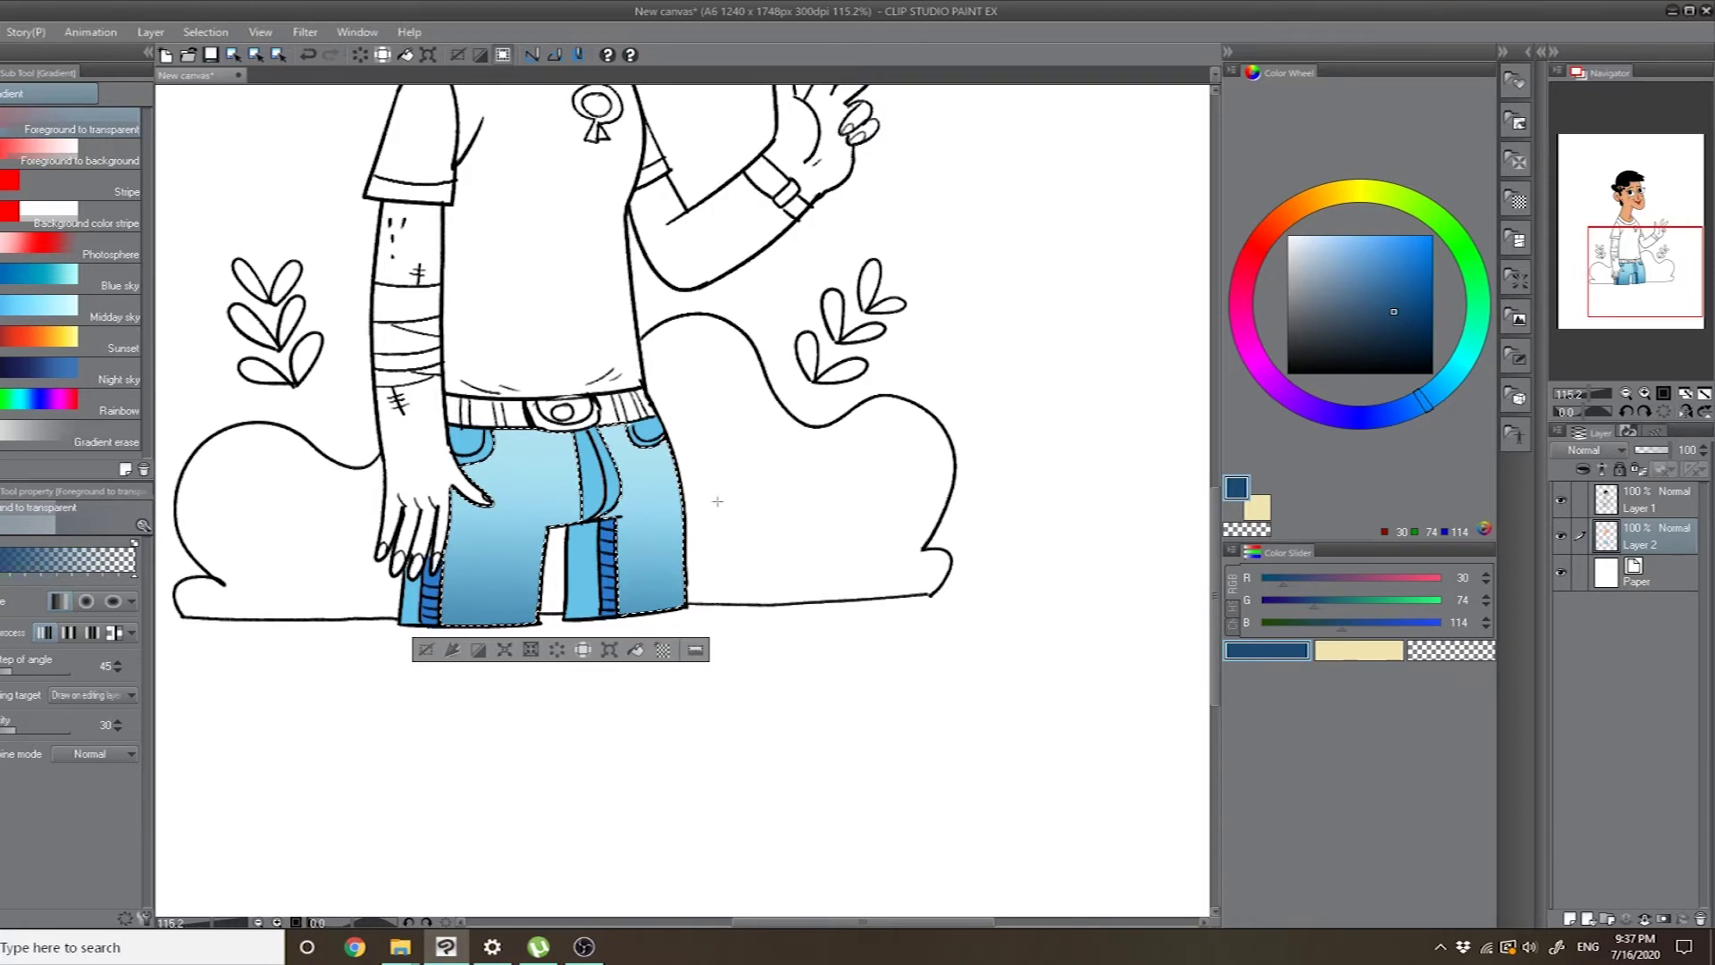
scroll(791, 459, down, 5)
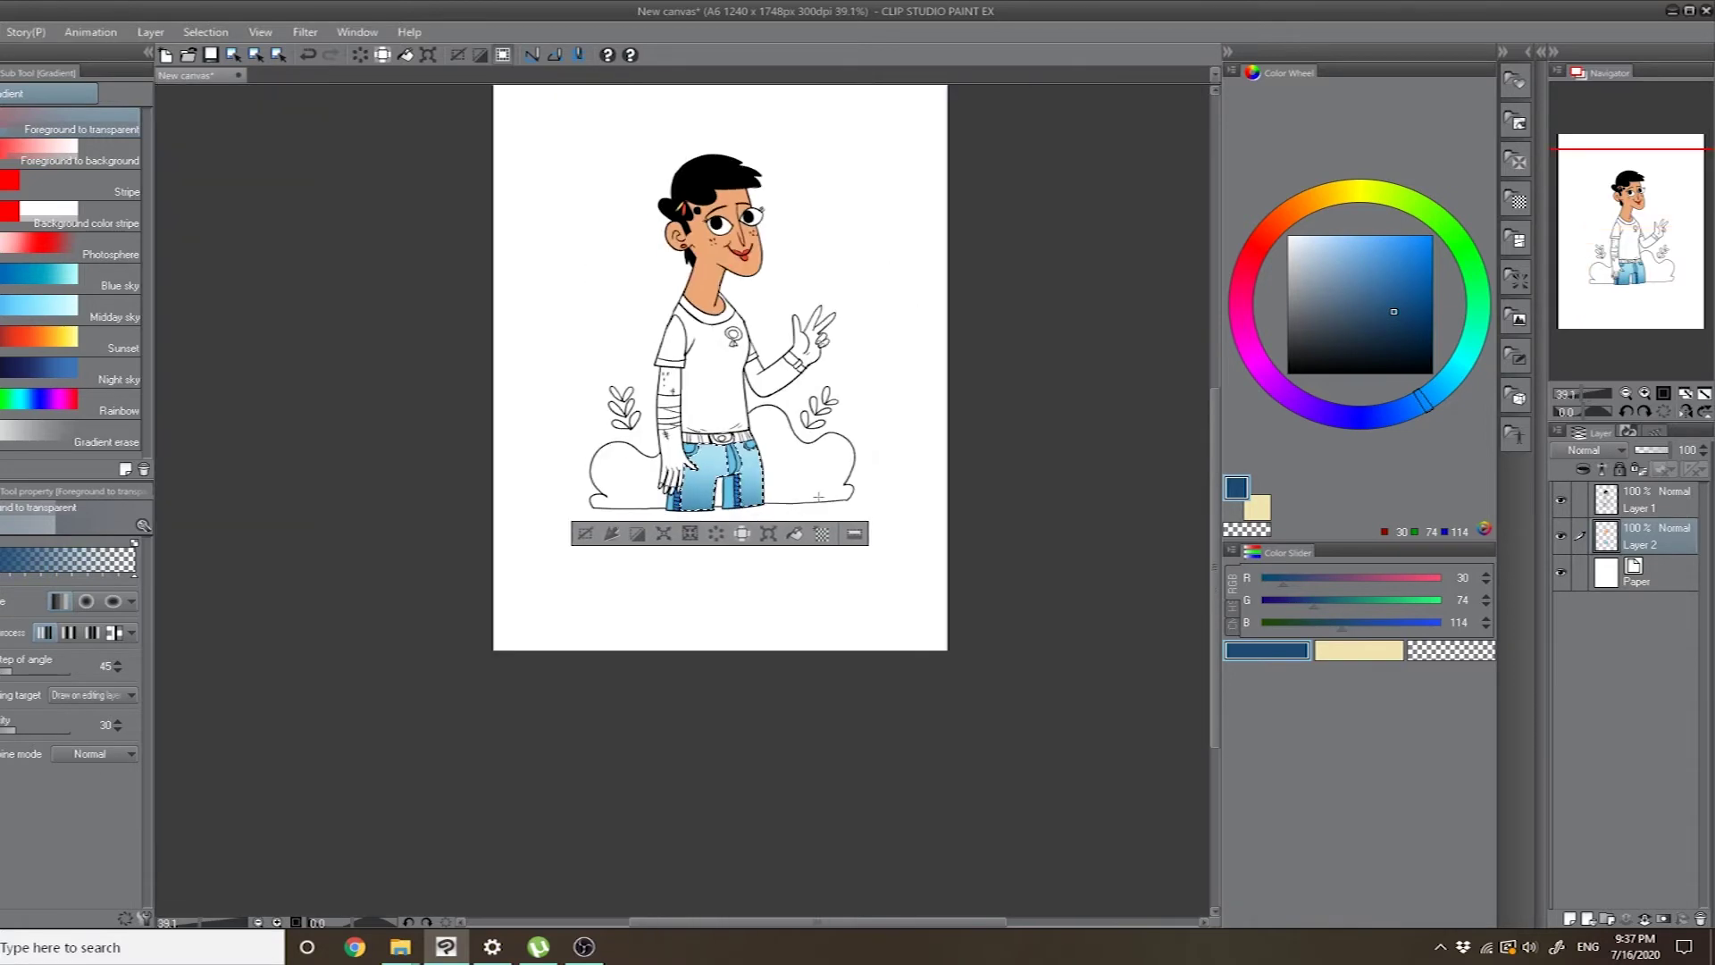
key(ctrl+d)
scroll(798, 448, up, 2)
scroll(798, 448, up, 1)
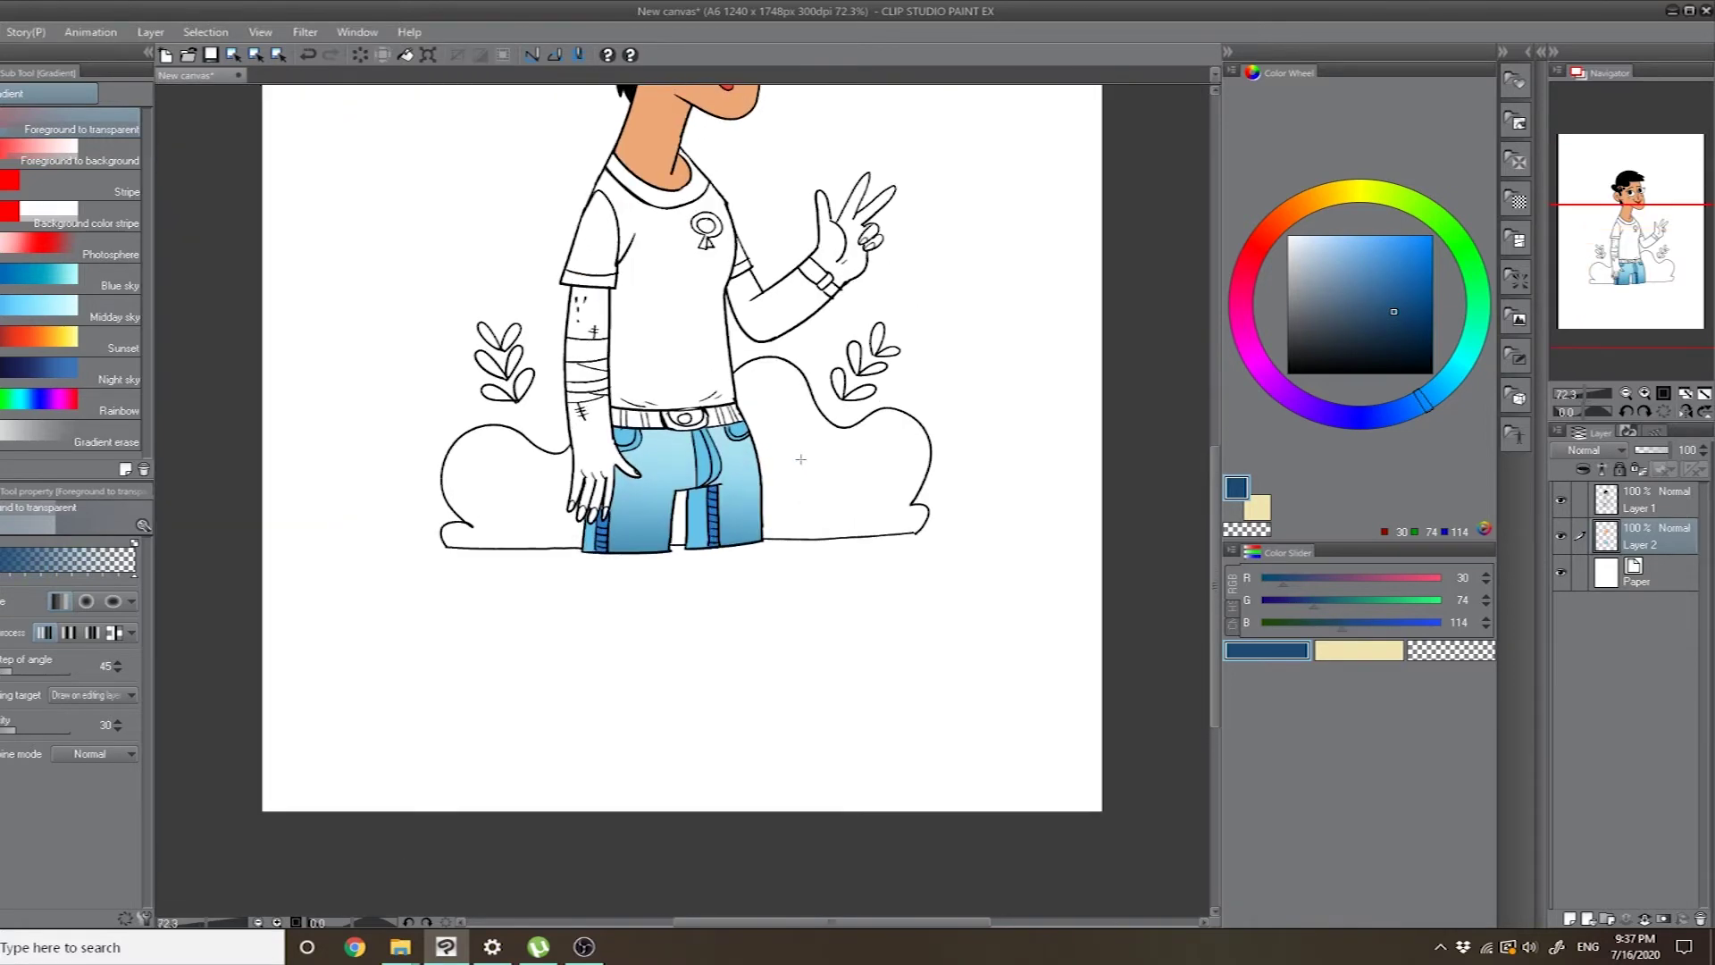
- Auto-select the narrow inner strip of the trouser leg, shade it with a dark blue (RGB 34, 68, 99) gradient, and deselect
key(w)
click(682, 534)
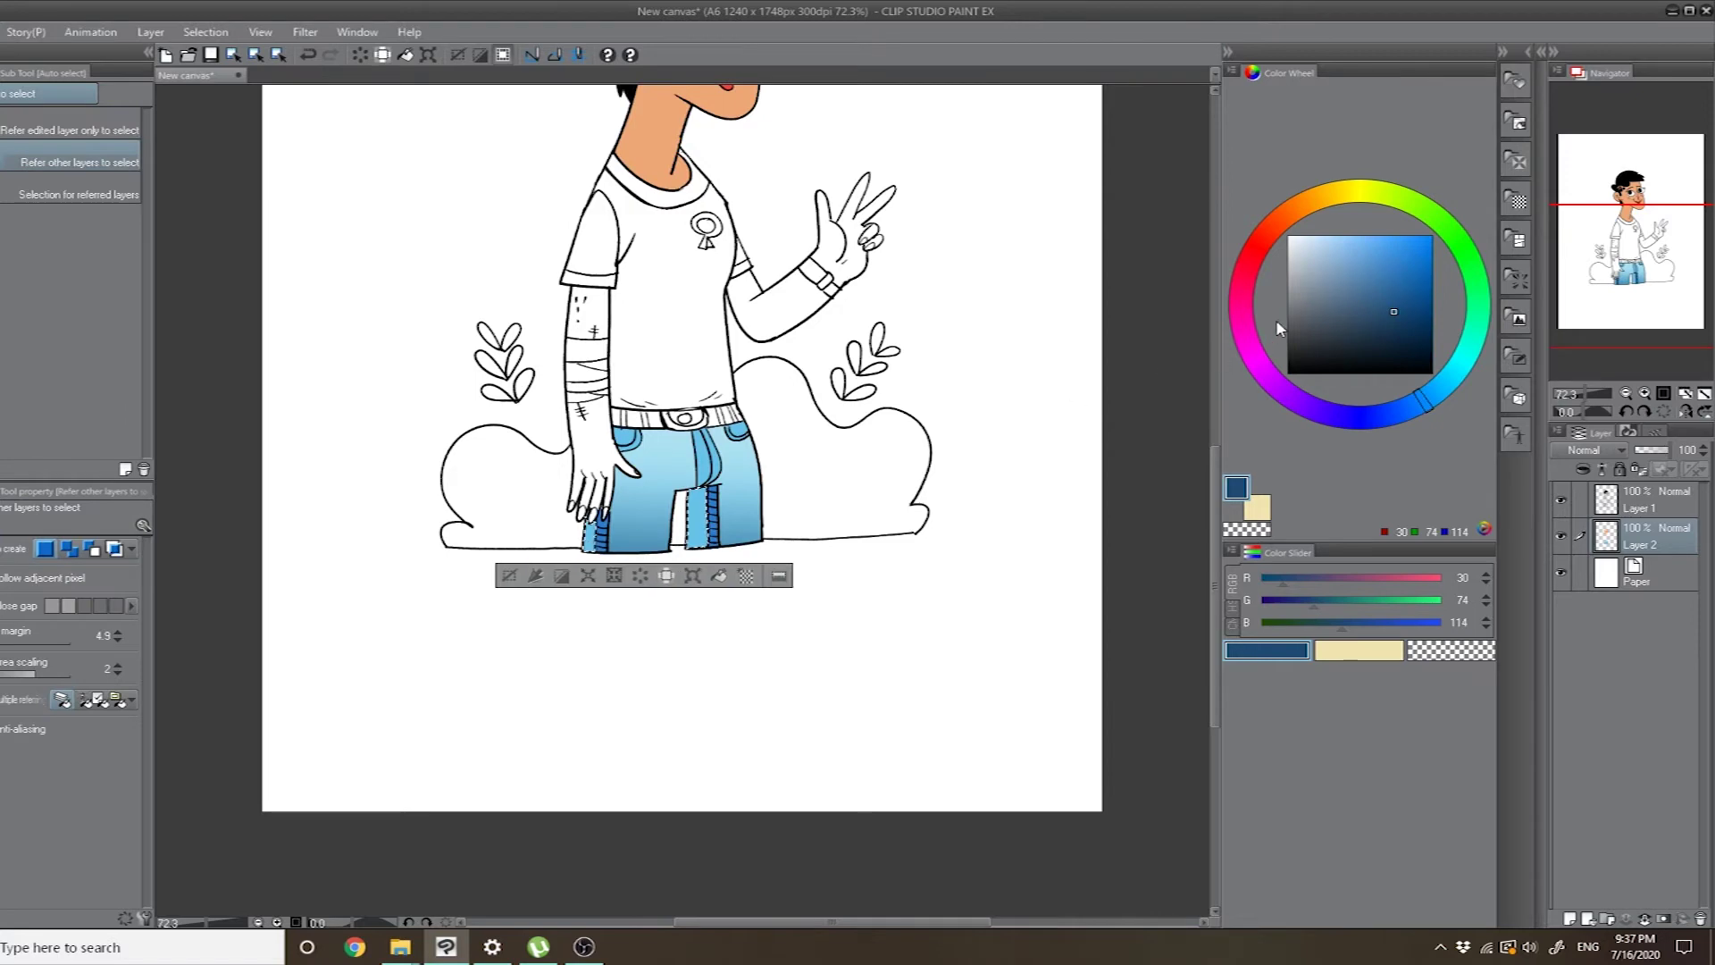
click(1381, 319)
key(g)
drag(646, 469, 650, 524)
key(ctrl+d)
scroll(663, 682, down, 3)
scroll(720, 531, up, 2)
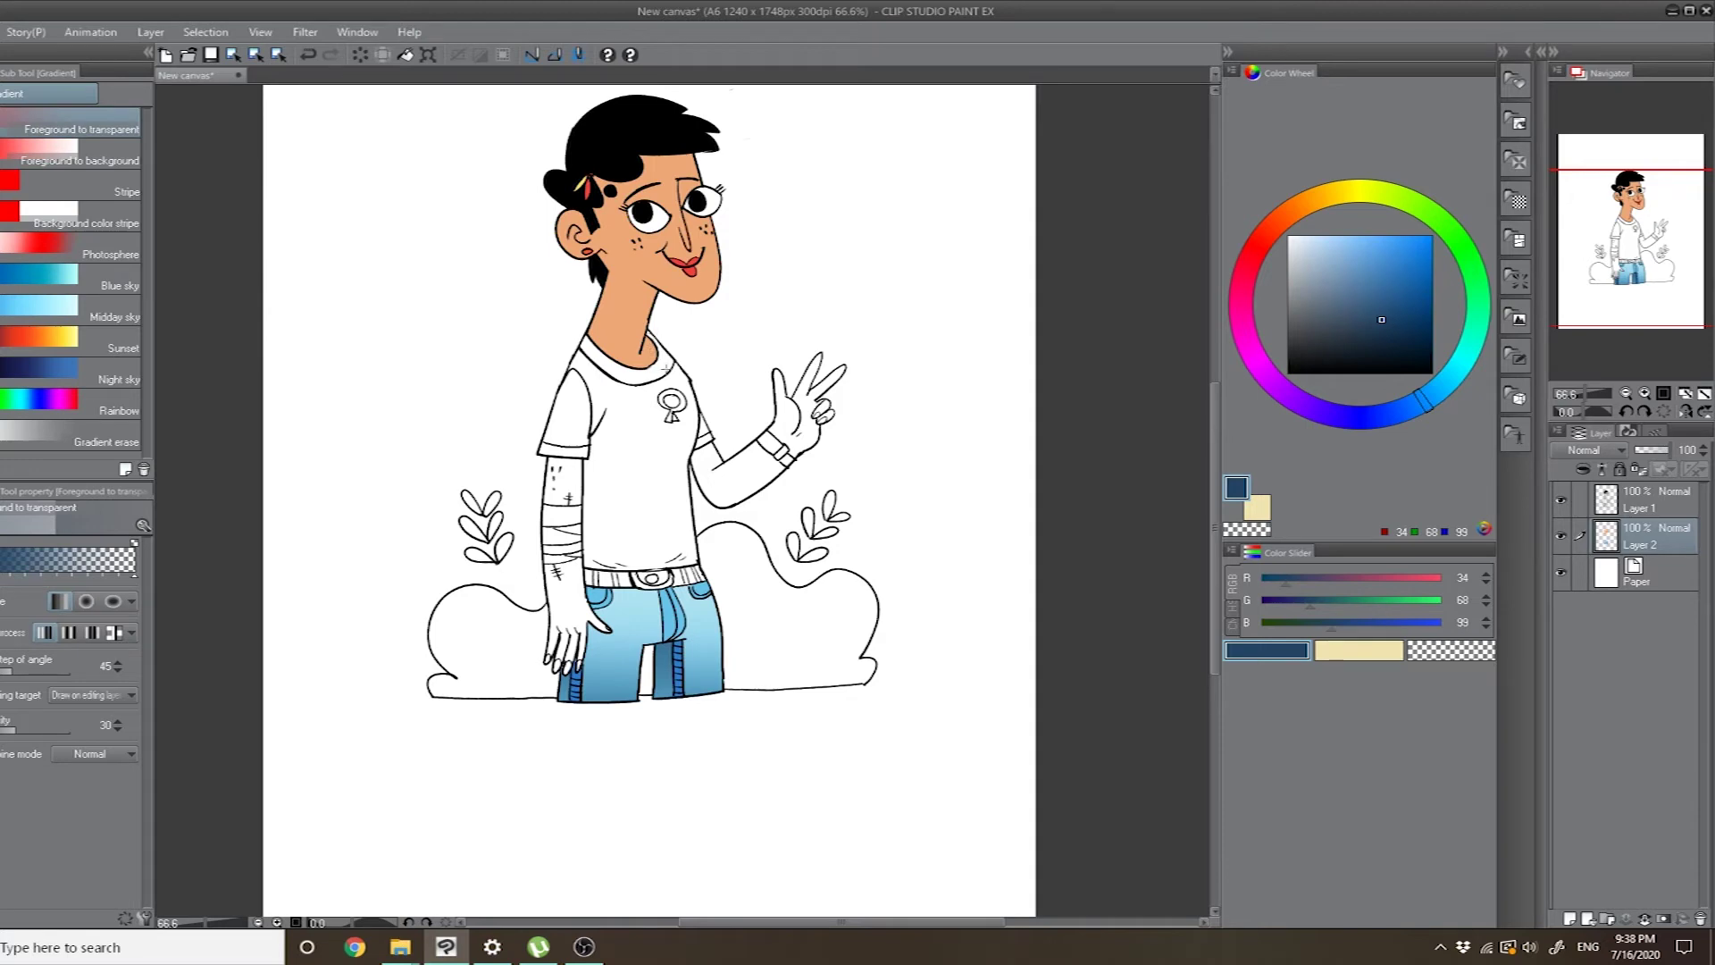
- Lasso a freehand area on the blank canvas beside the character's shoulder
key(m)
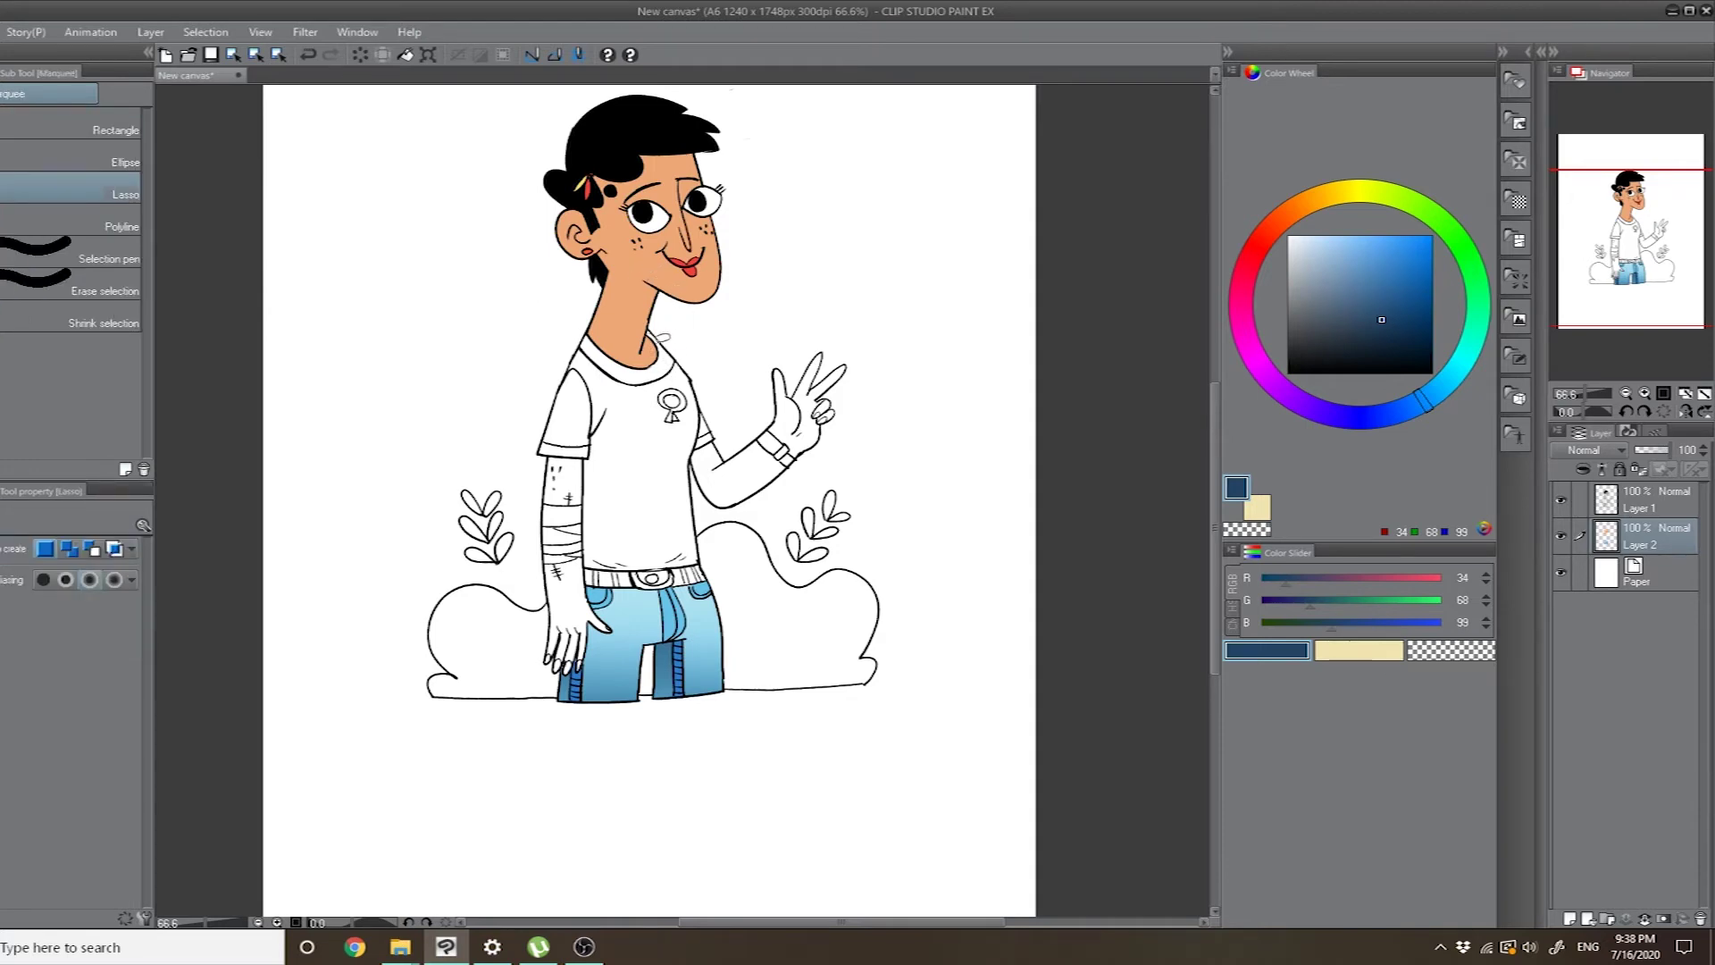
drag(731, 464, 699, 374)
scroll(699, 373, up, 5)
scroll(699, 373, down, 3)
mouse_move(428, 275)
mouse_down()
mouse_move(321, 337)
mouse_move(441, 373)
mouse_move(505, 347)
mouse_move(465, 316)
mouse_move(467, 267)
mouse_move(420, 282)
mouse_up()
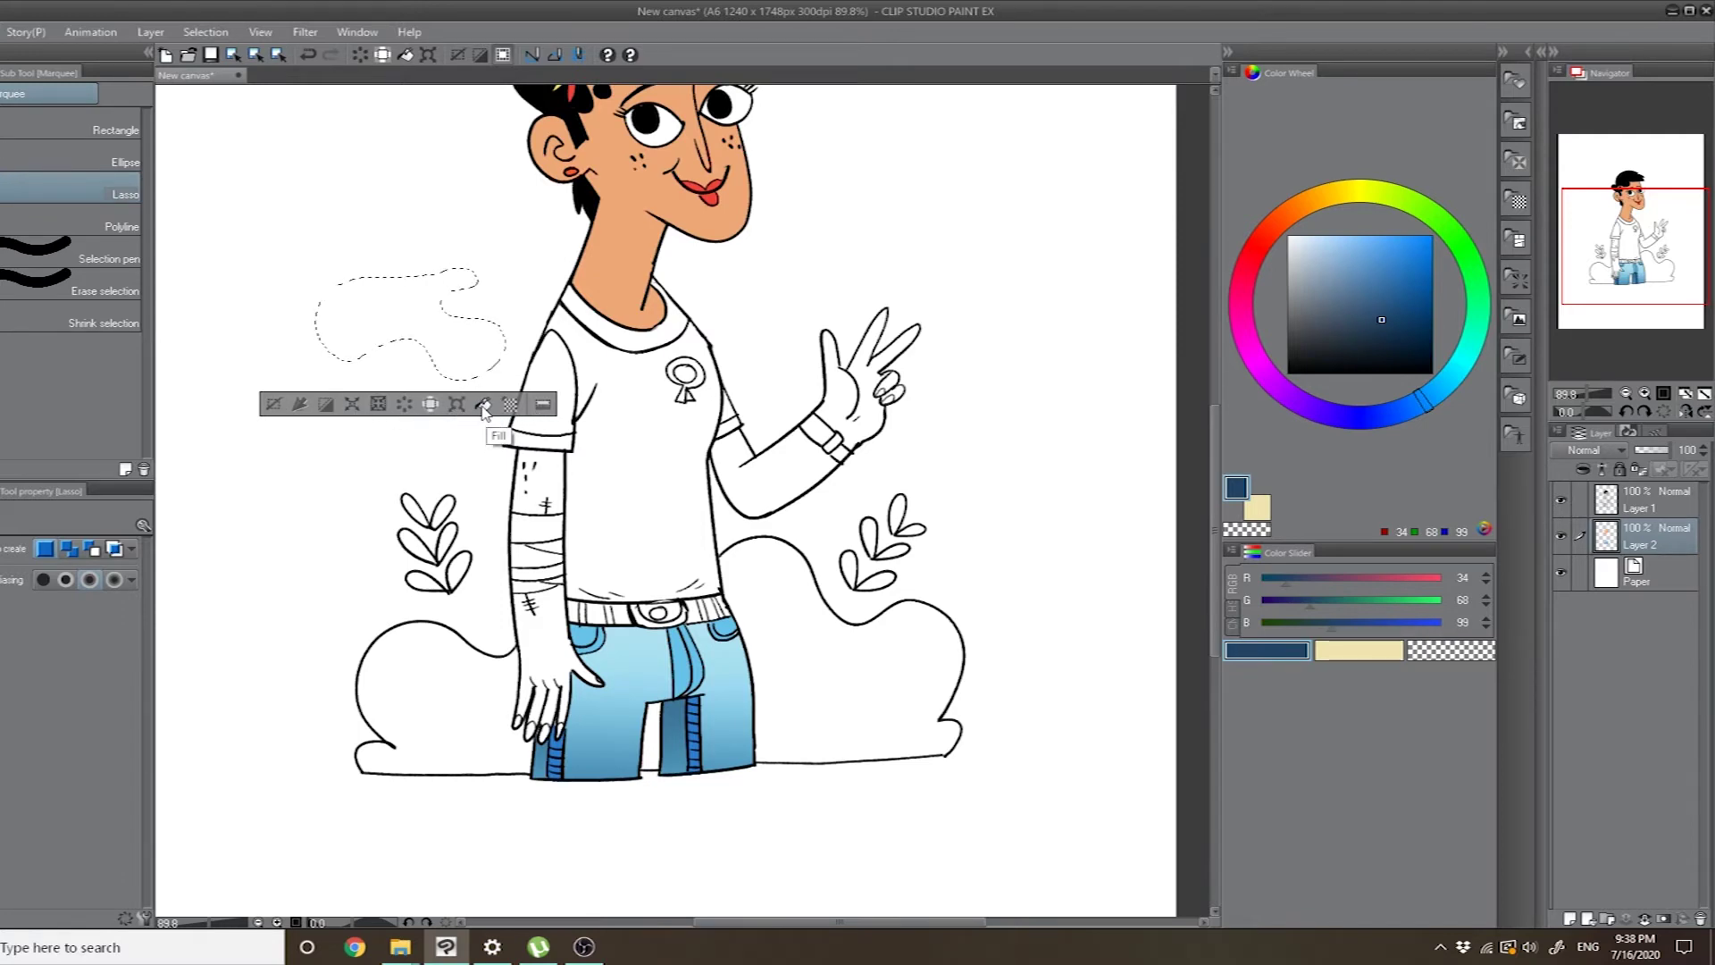
- Try filling the lassoed area with red (RGB 217, 89, 73) through the selection launcher and undo the fill
click(1256, 228)
click(1384, 256)
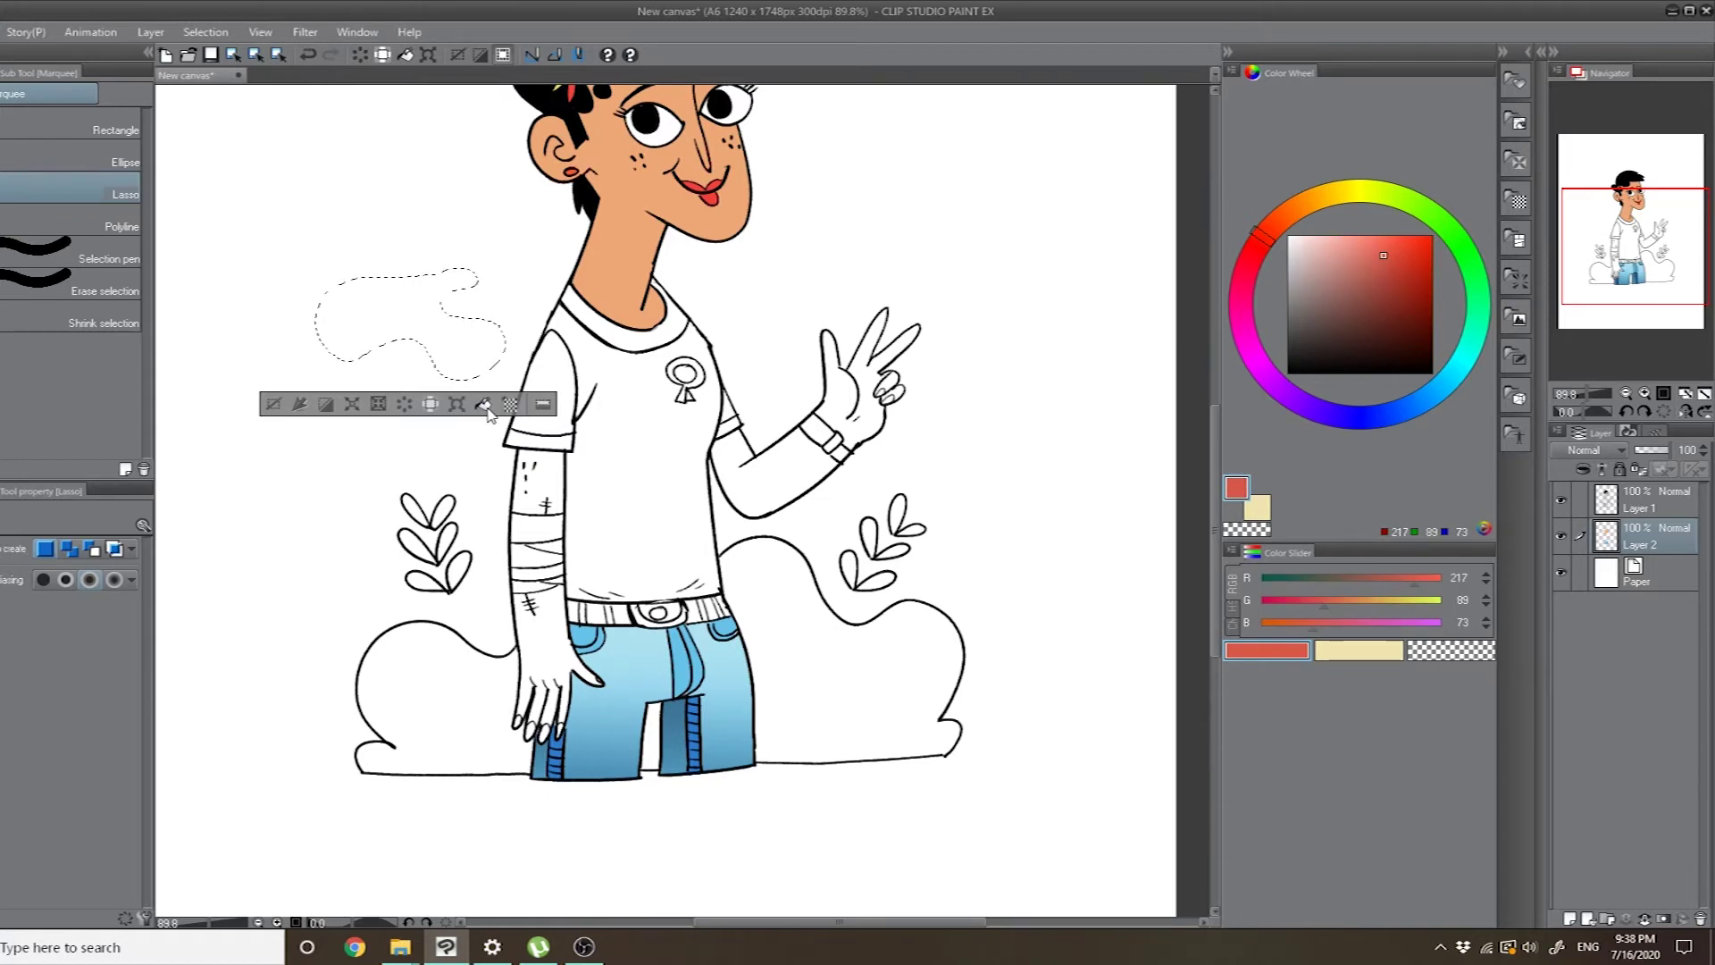
click(485, 405)
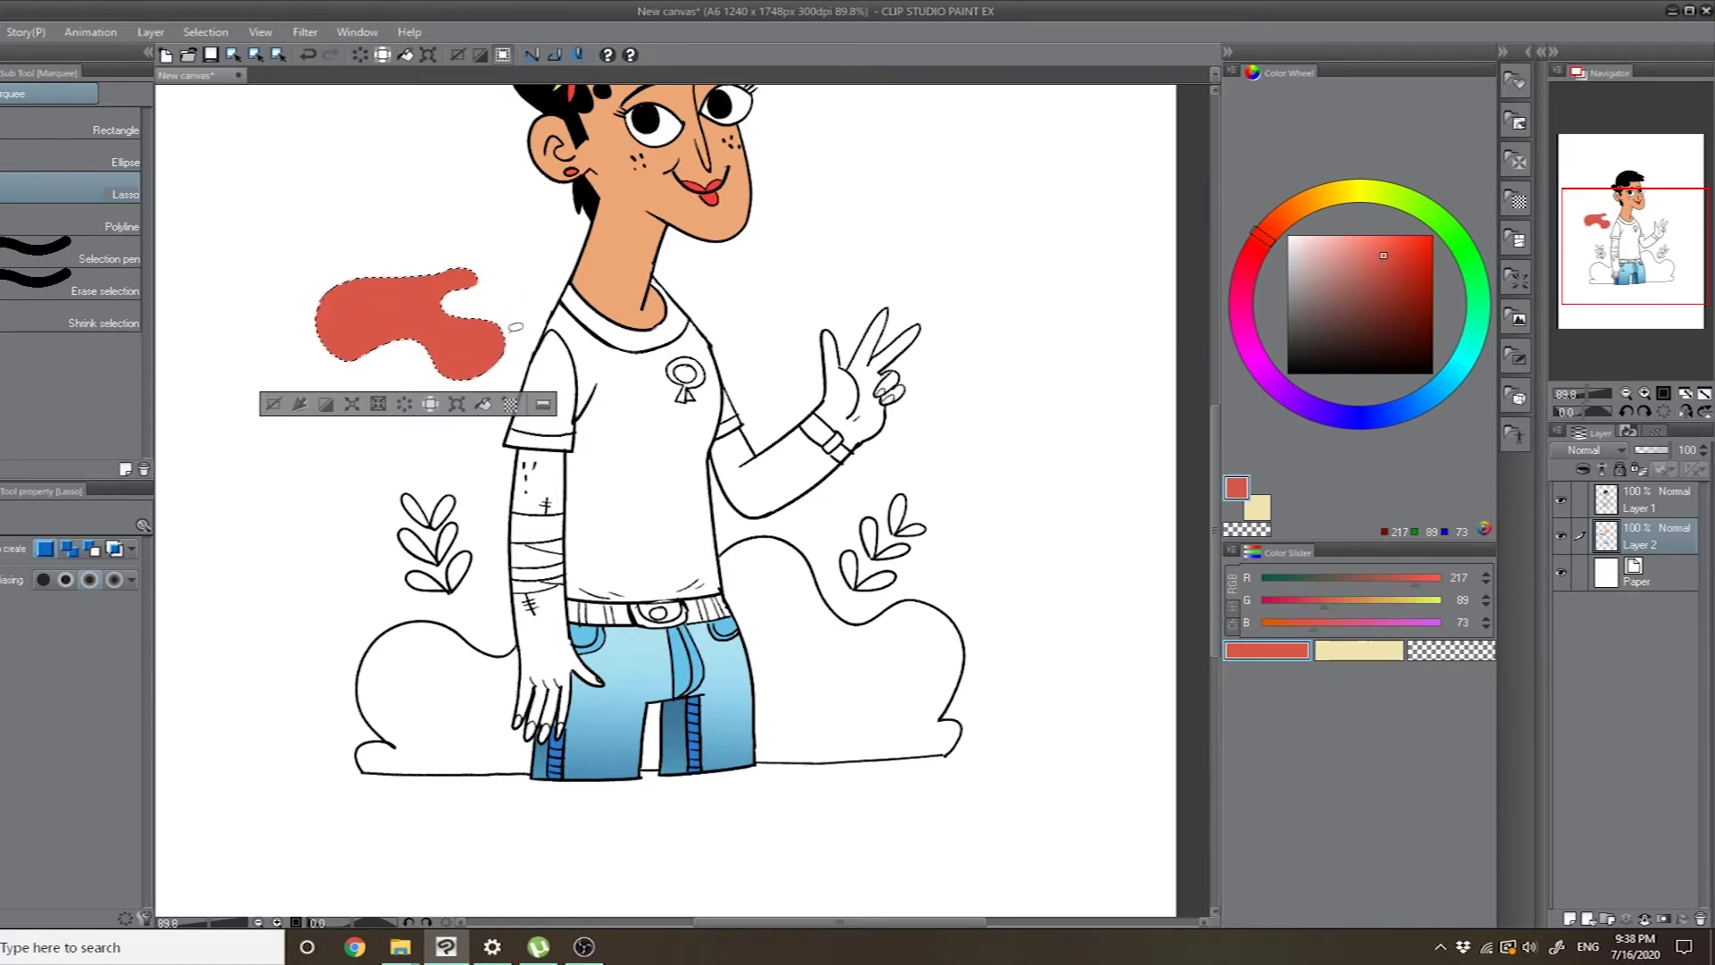
key(ctrl+z)
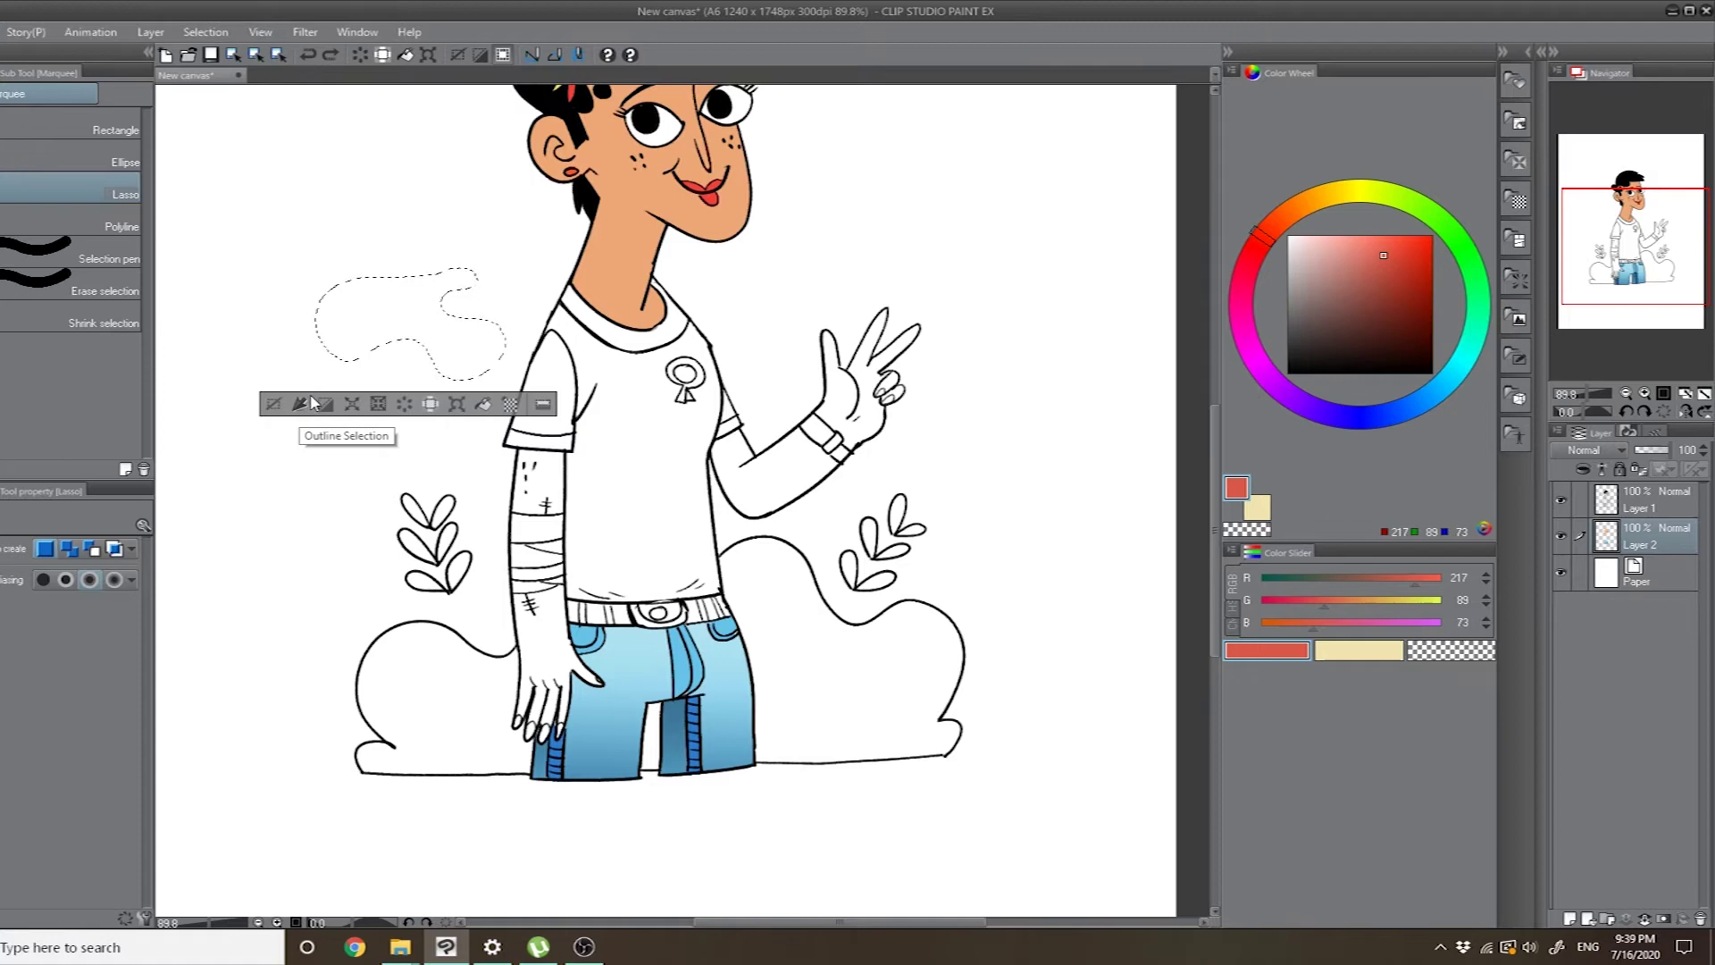
- Open the Selection Launcher settings, browse the Edit commands and examine Outline Selection
click(543, 404)
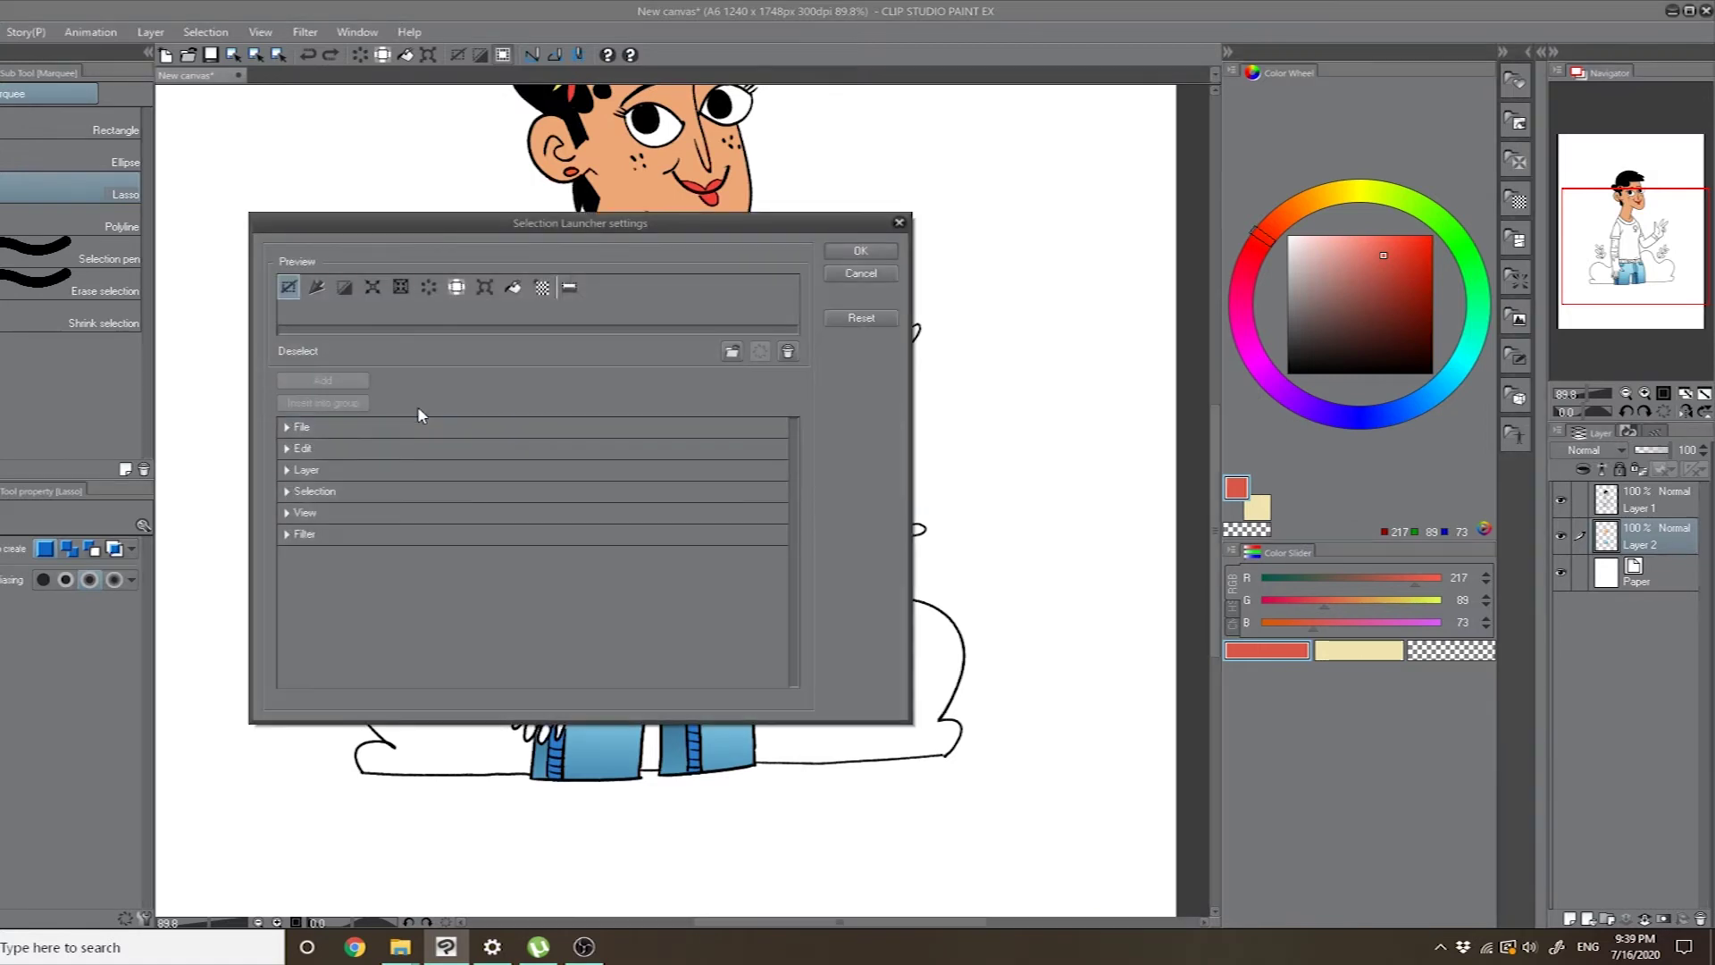
click(286, 448)
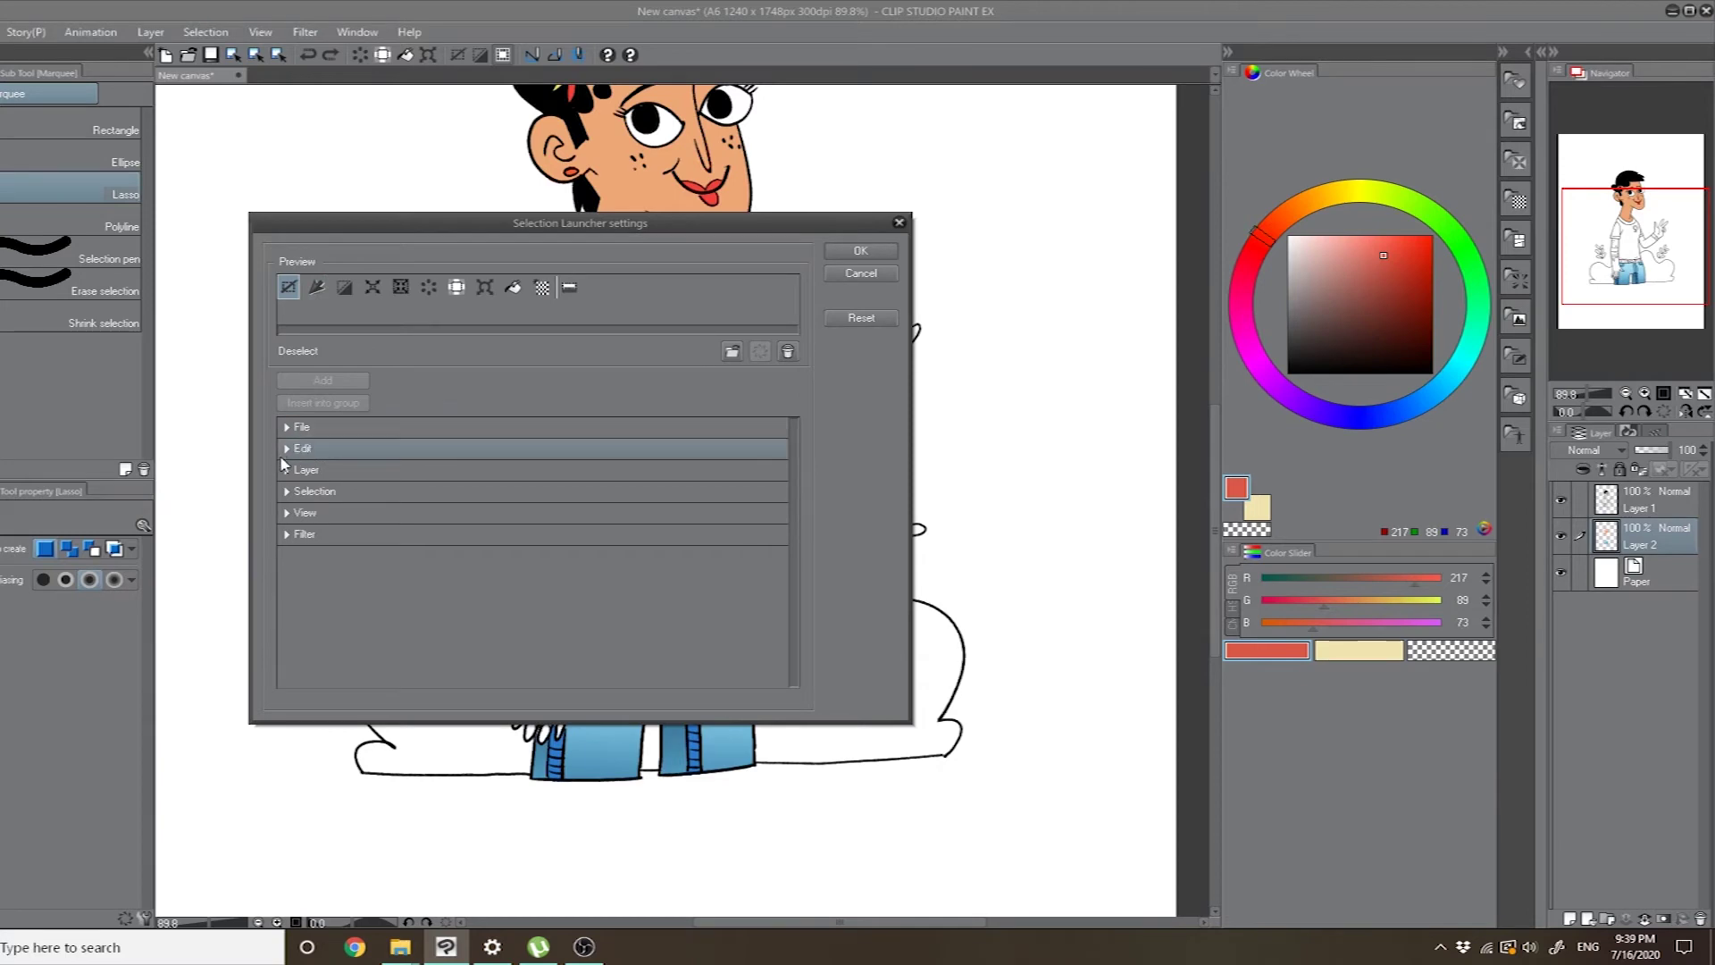
drag(794, 493, 807, 628)
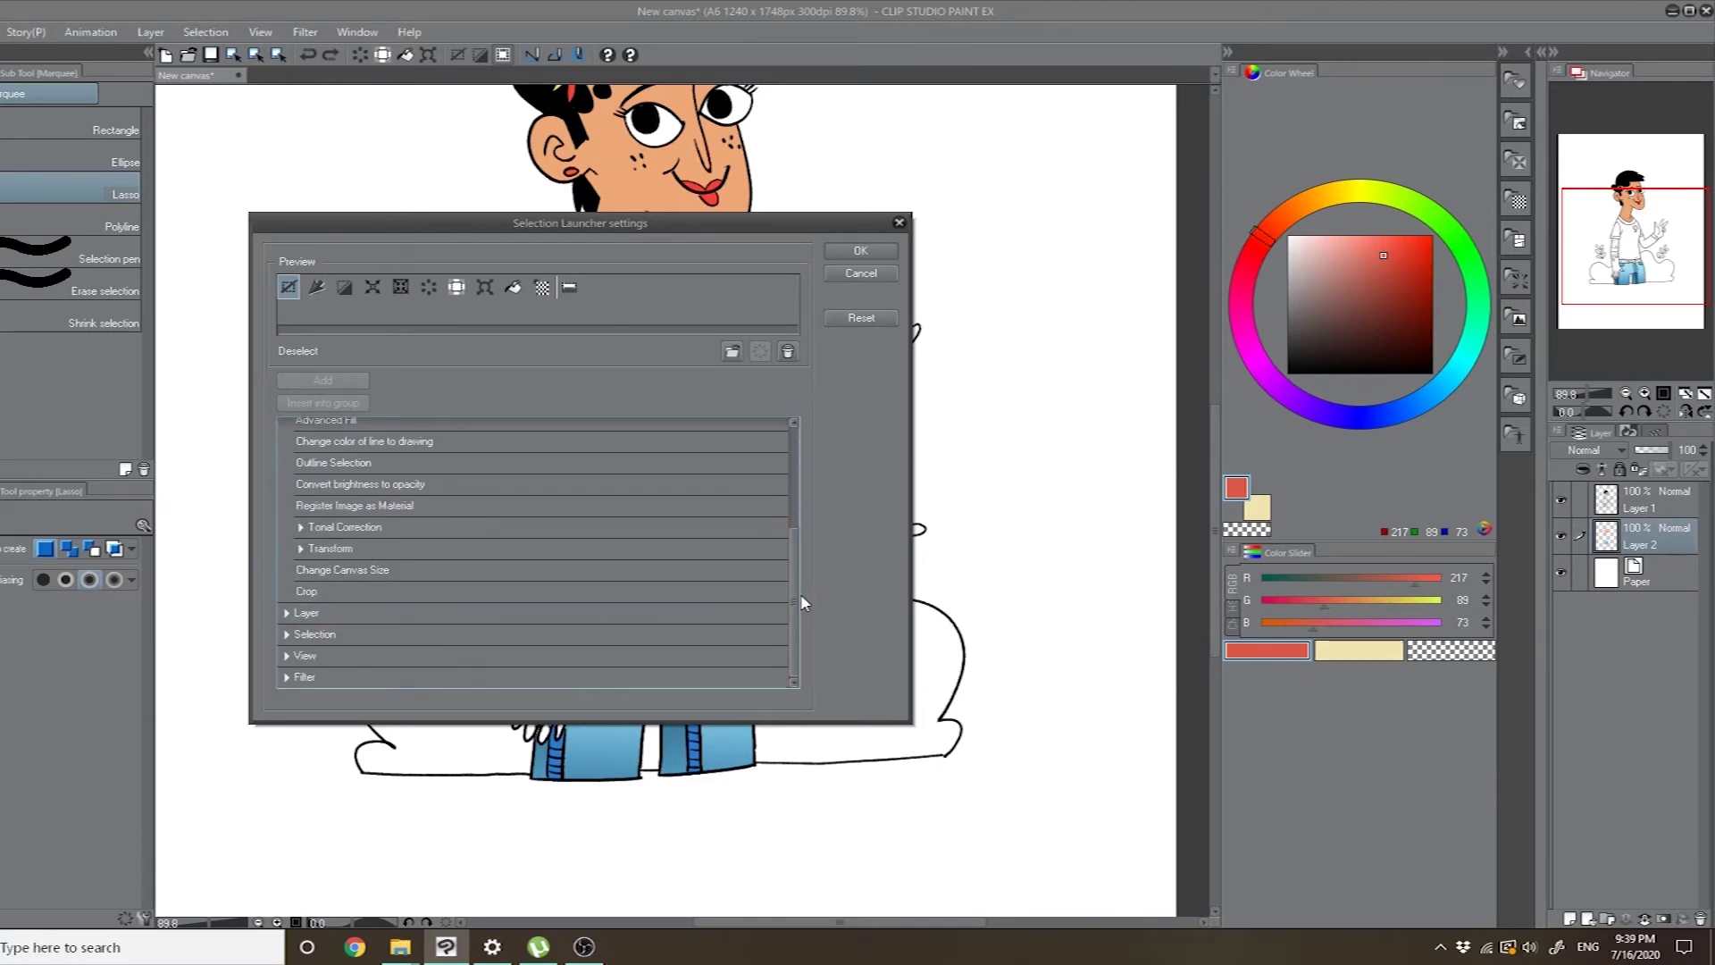
drag(795, 608, 803, 527)
drag(317, 523, 760, 313)
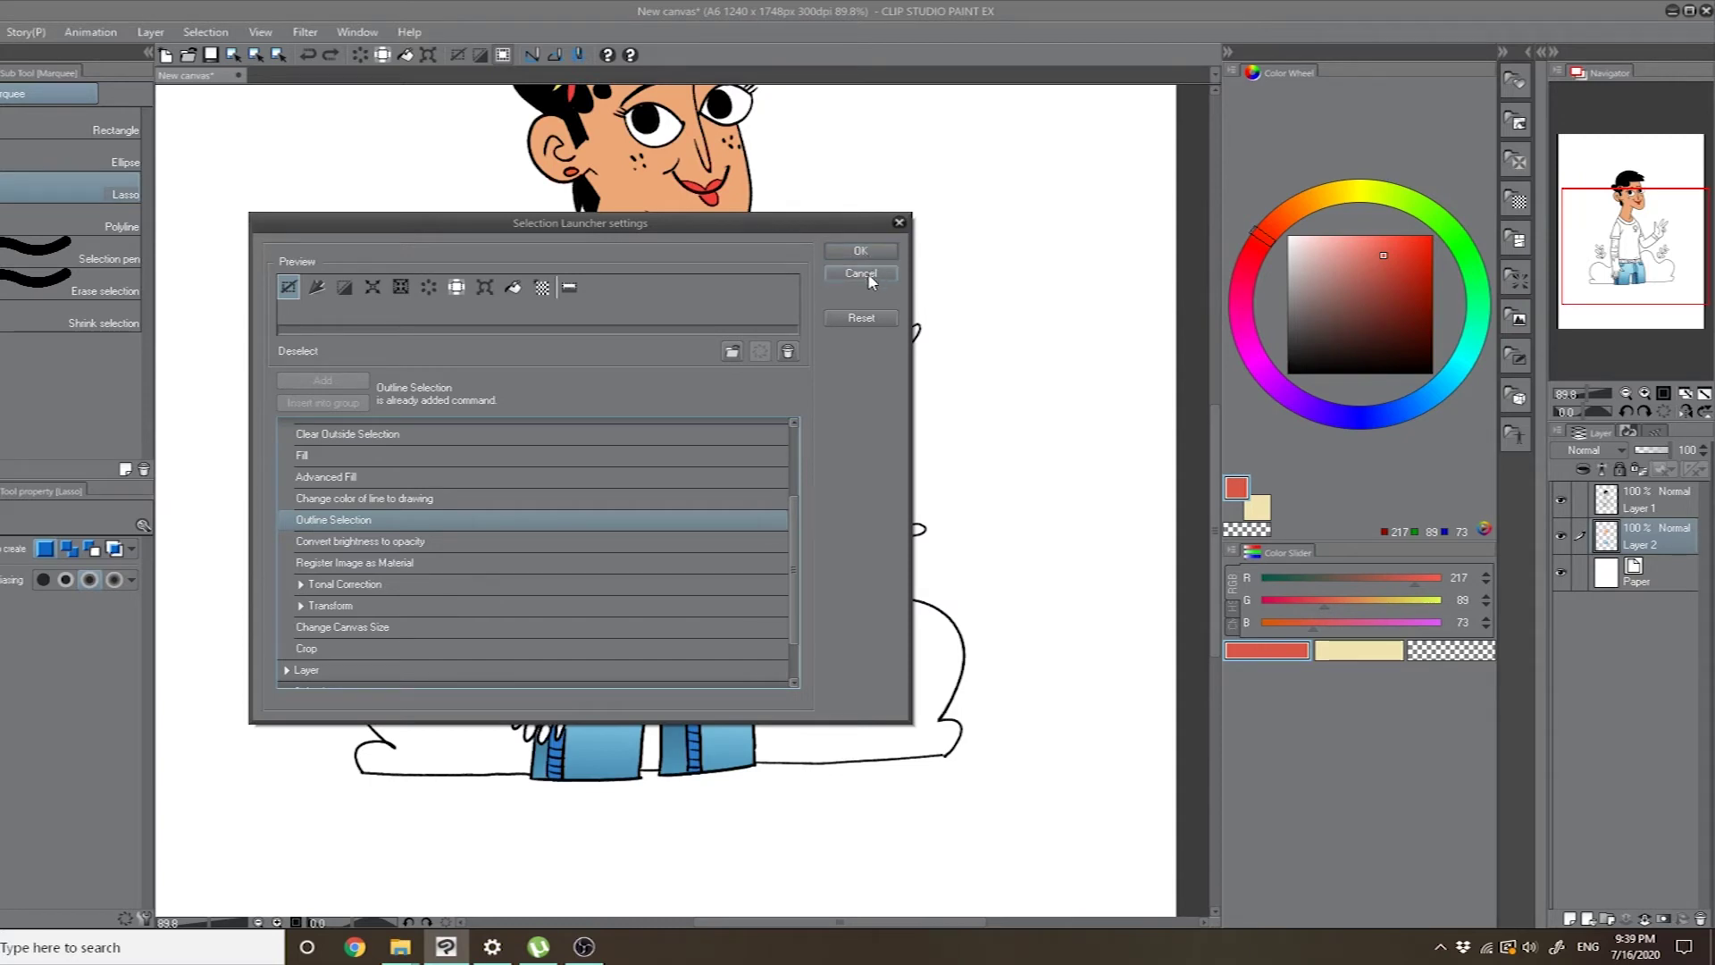
- Add the Cut and Copy commands to the selection launcher, placed after Deselect
drag(791, 522, 792, 456)
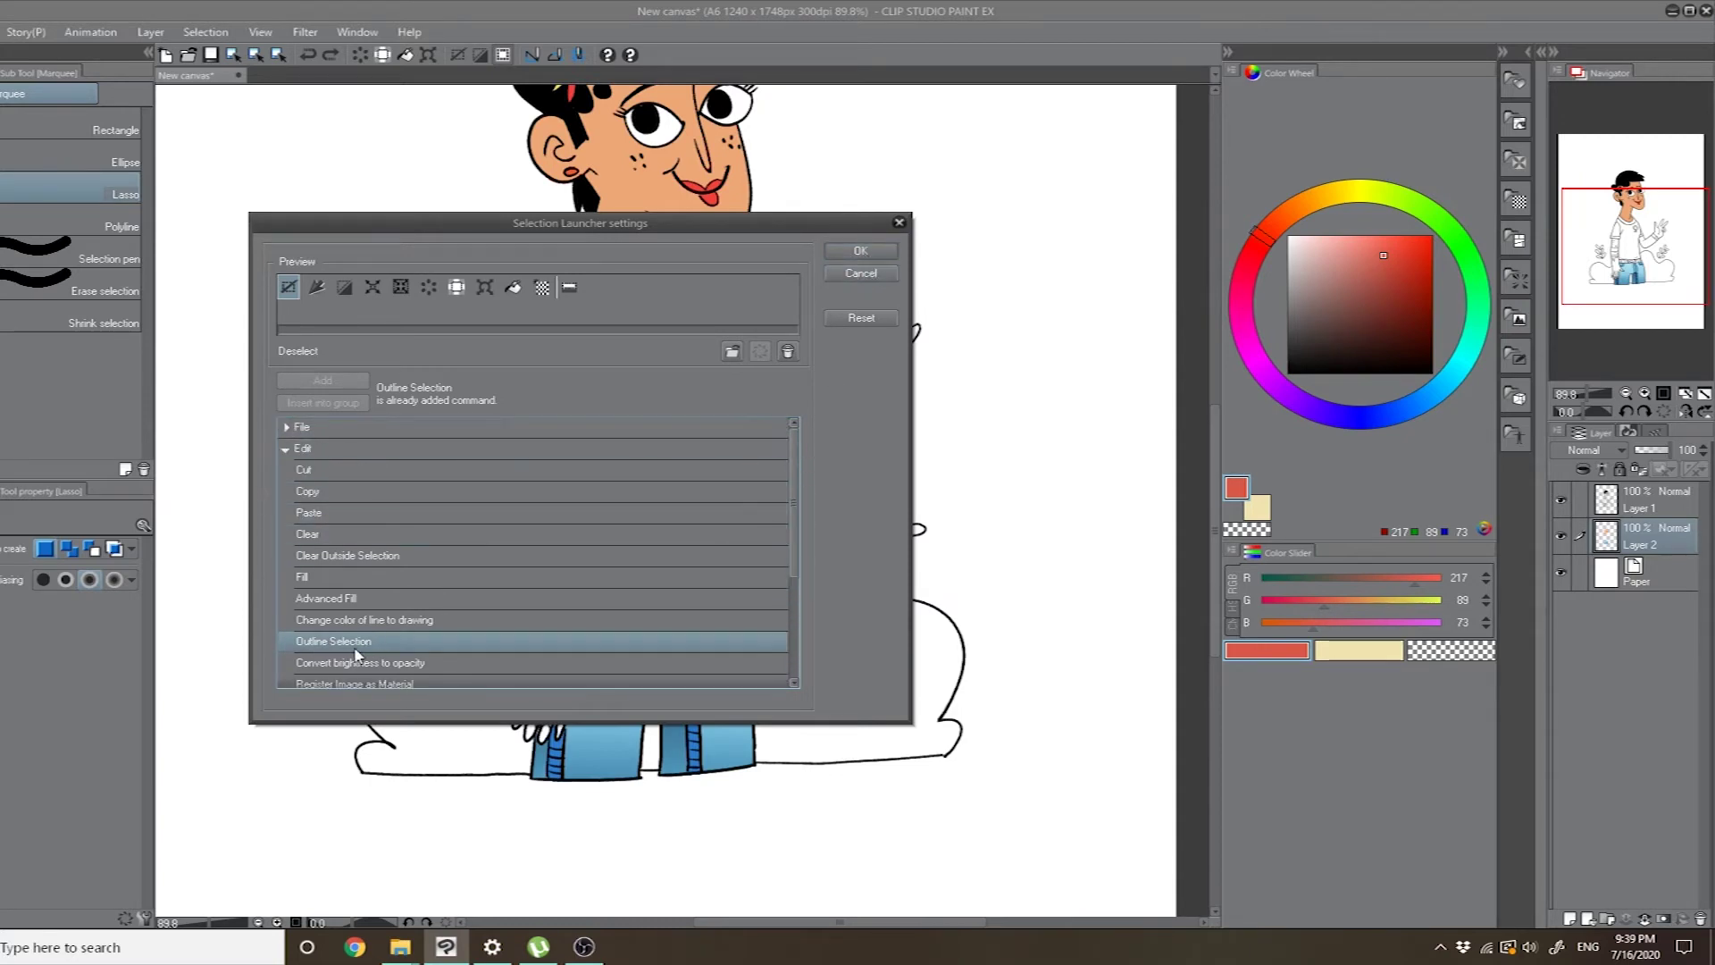
double_click(309, 470)
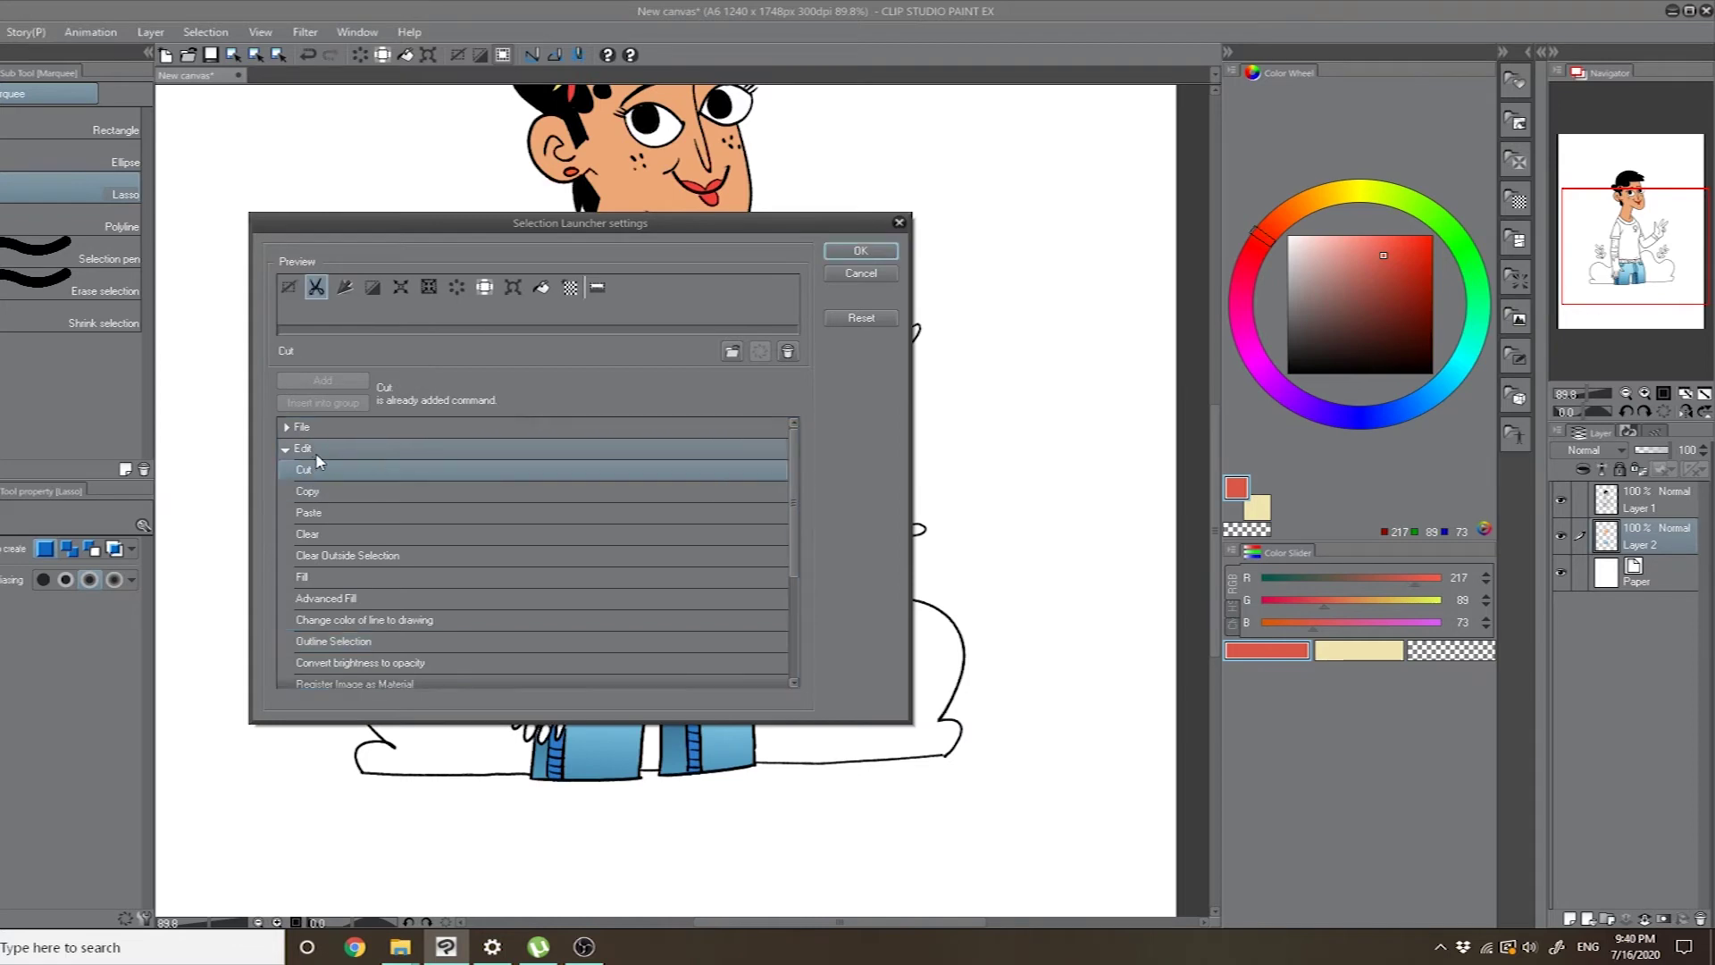
click(318, 489)
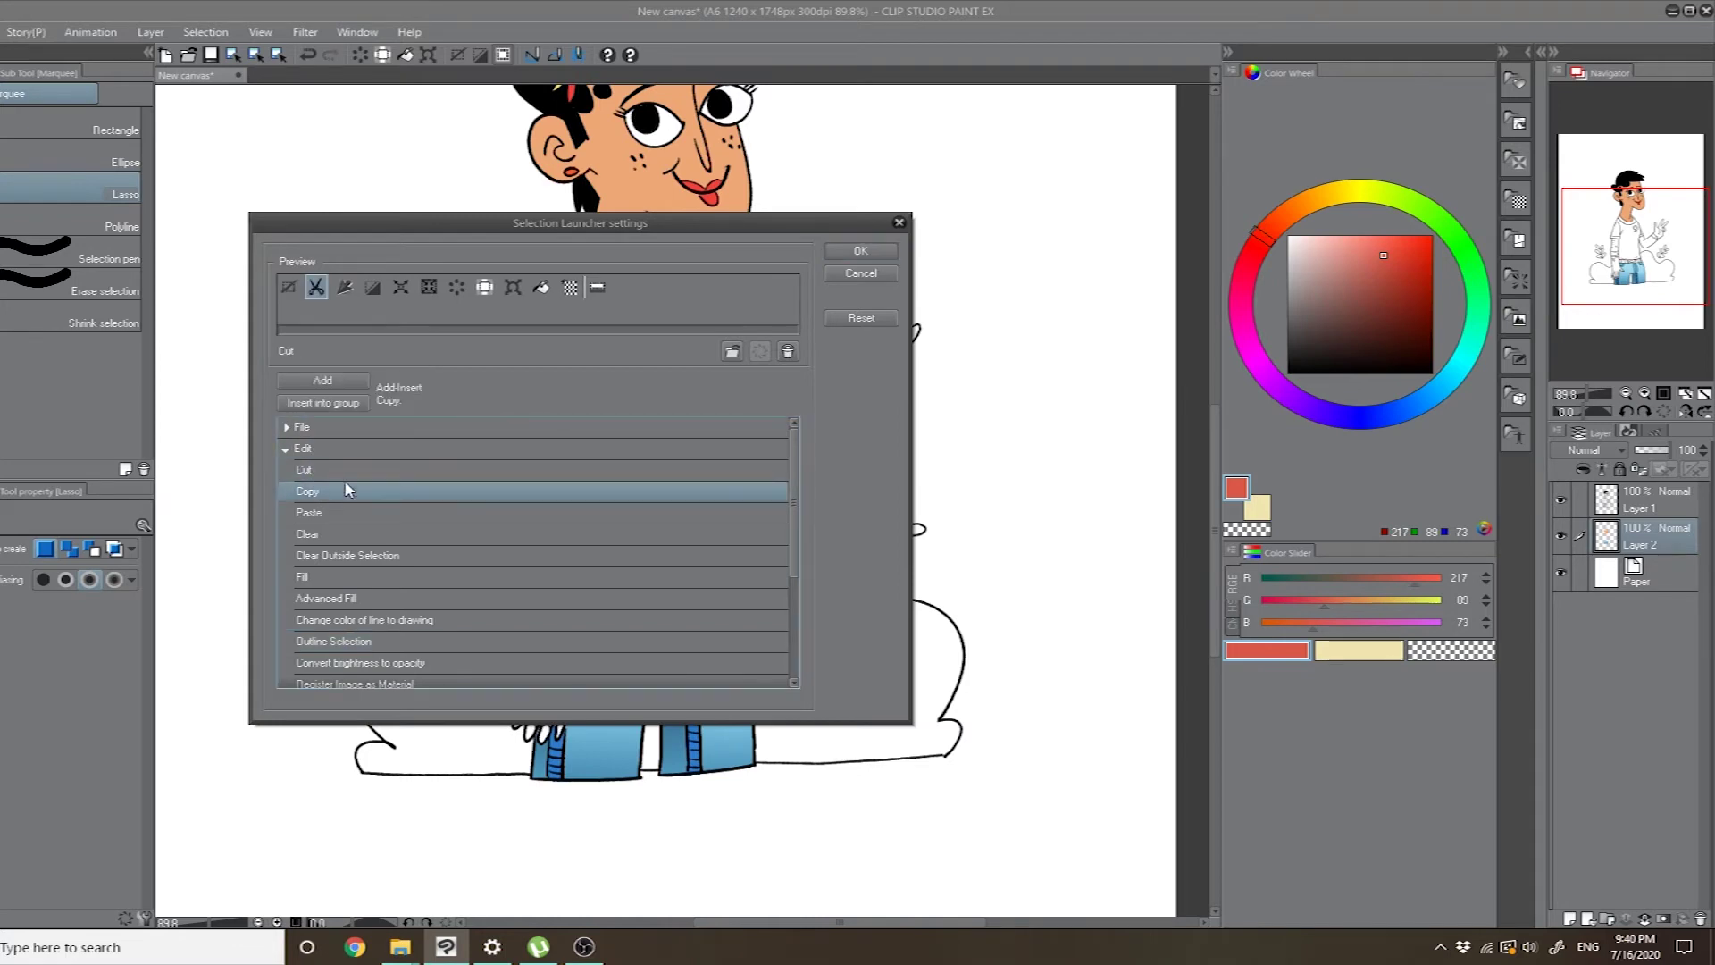
click(322, 380)
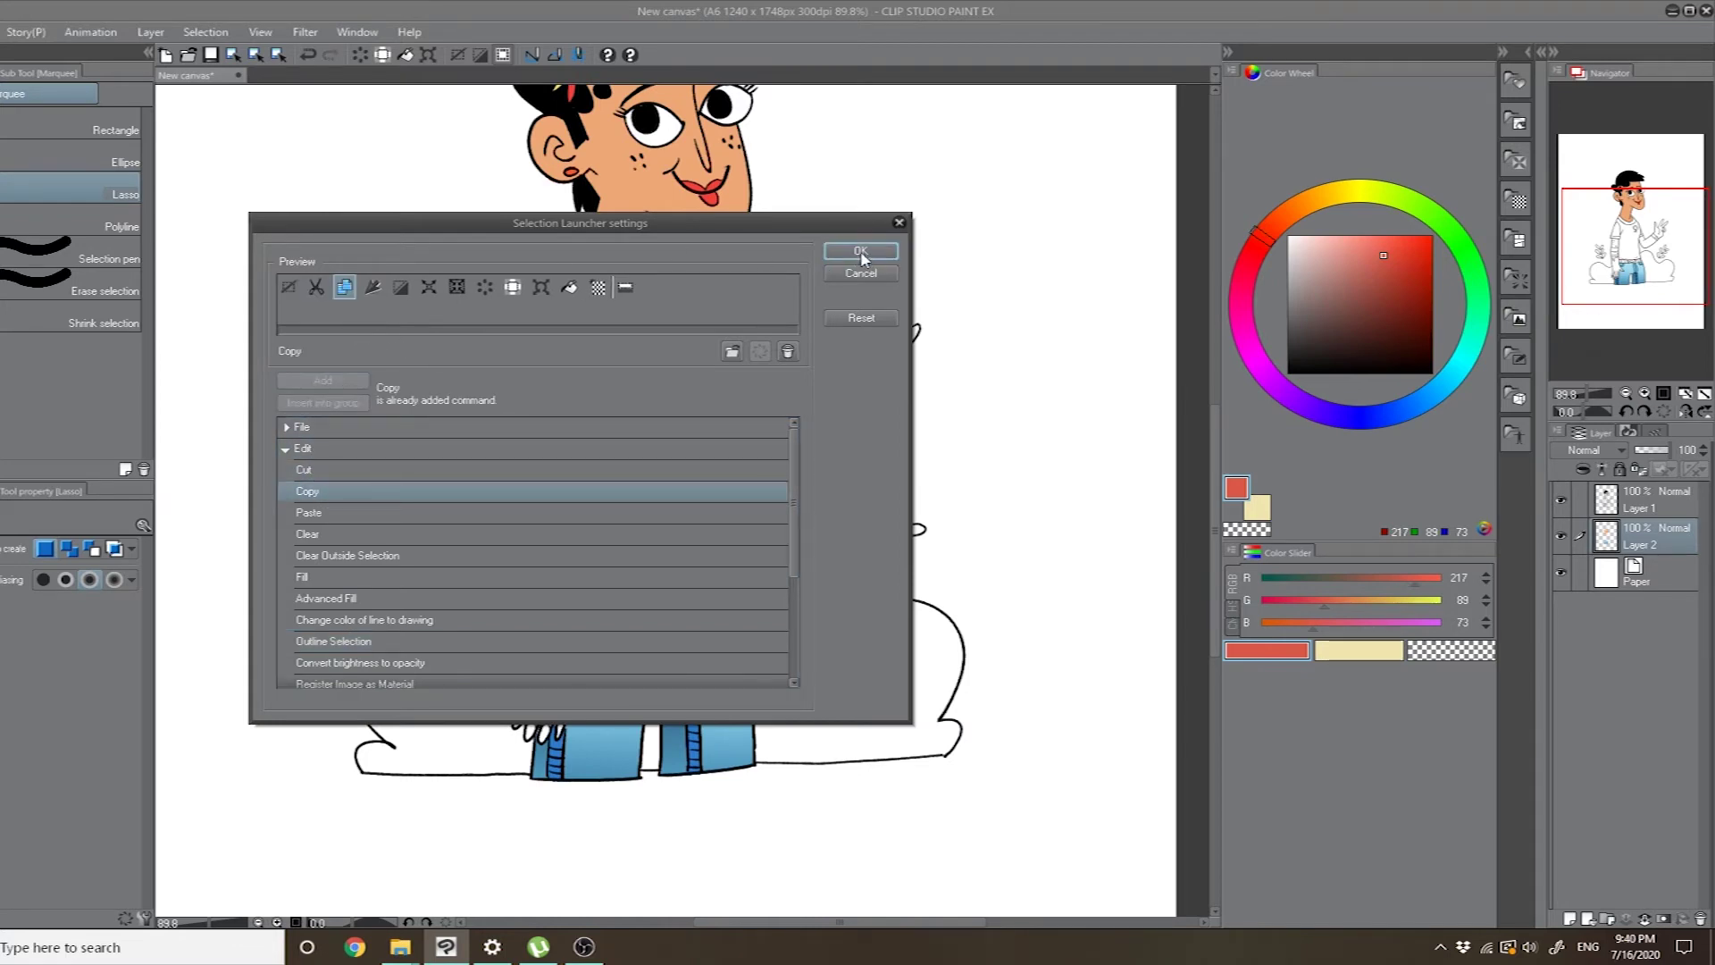
- Remove Copy and Cut from the launcher preview and cancel the Selection Launcher settings
click(787, 352)
click(827, 359)
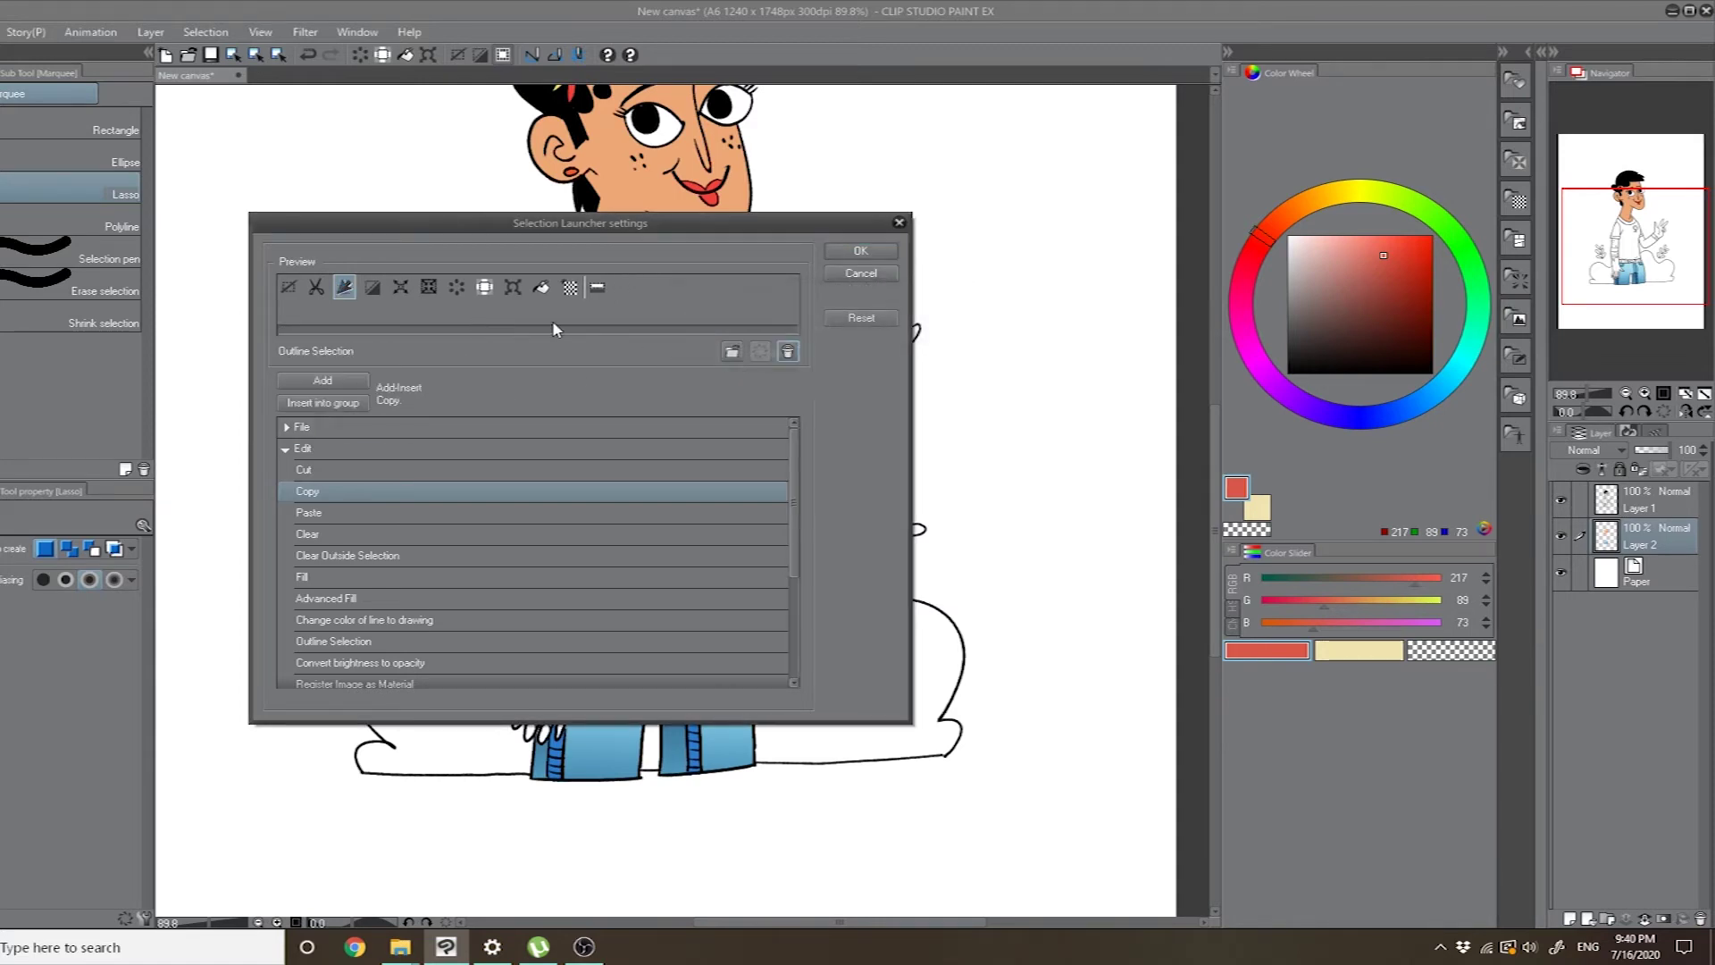
click(791, 356)
click(829, 355)
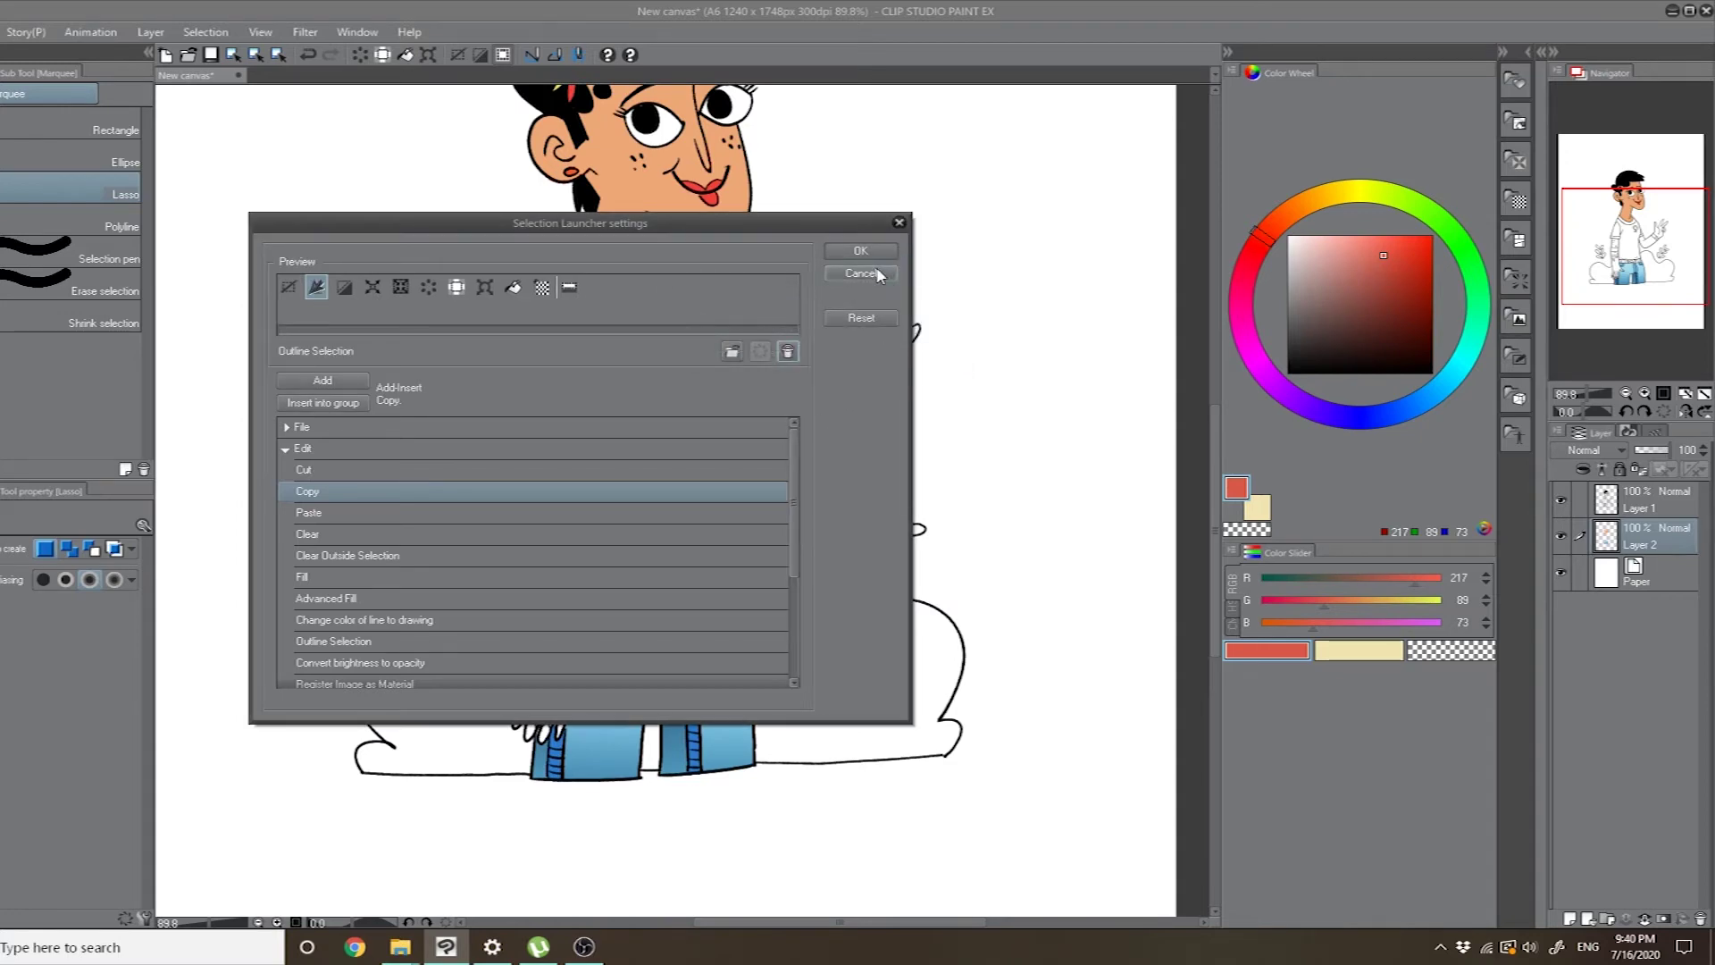
click(860, 273)
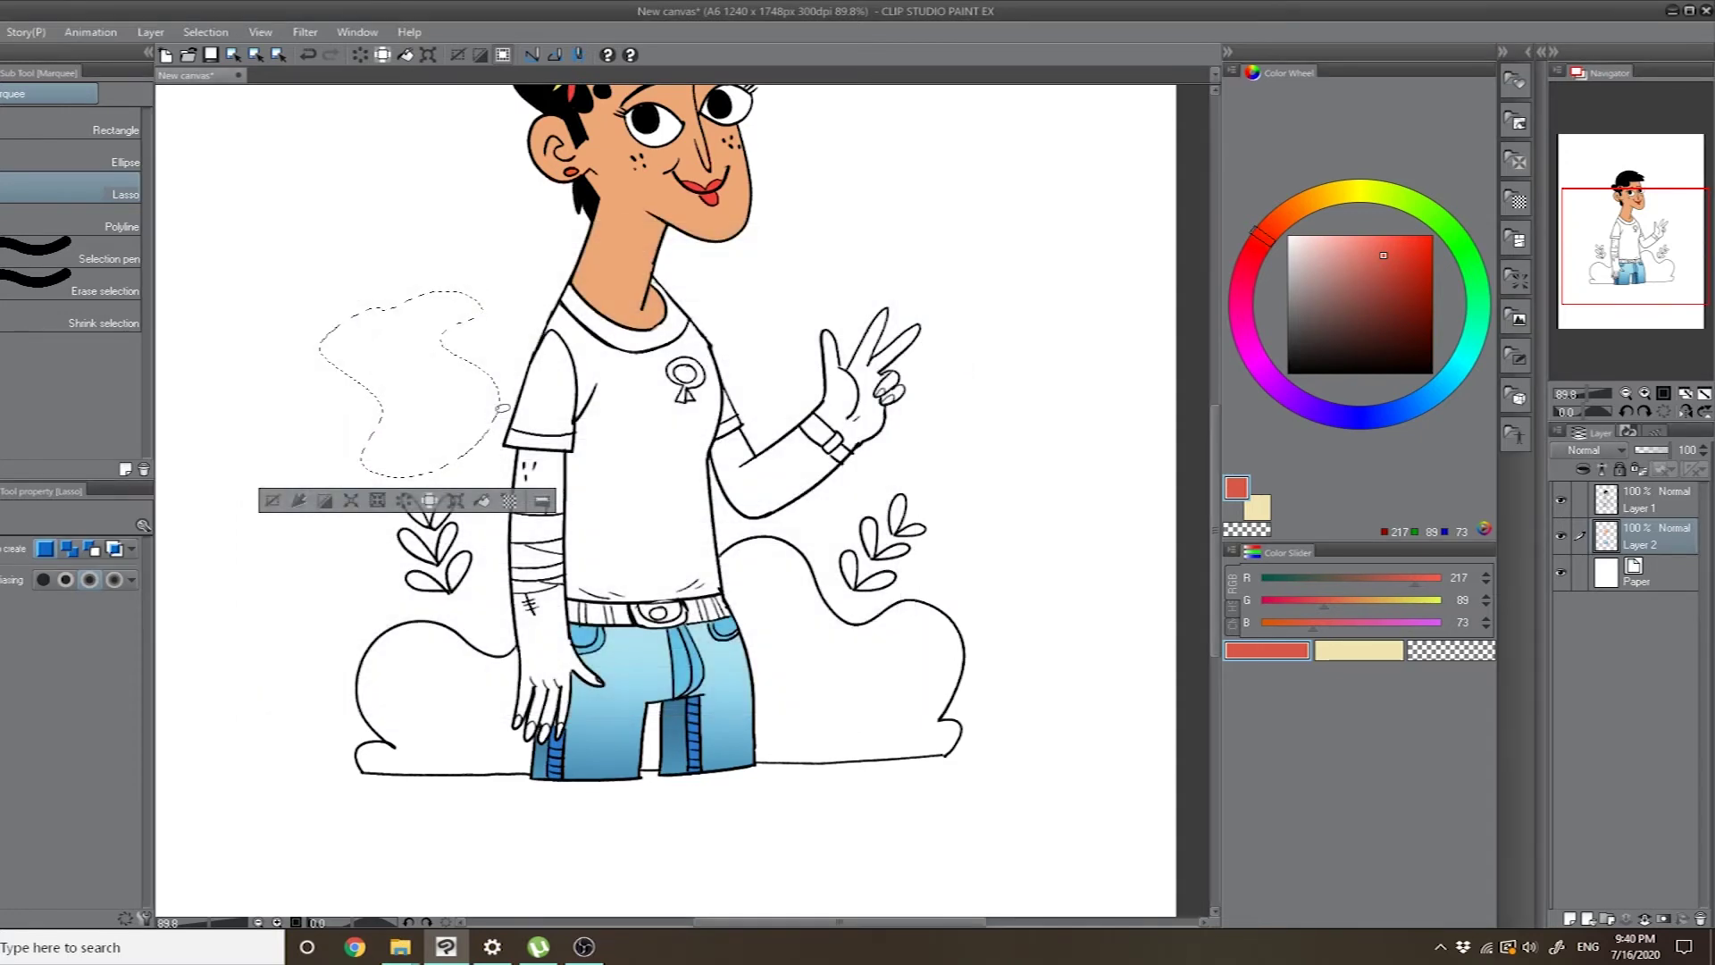
- Lasso a new freehand area beside the character's shoulder and open the Simple tone settings for it
mouse_move(470, 261)
mouse_down()
mouse_move(402, 268)
mouse_move(350, 352)
mouse_move(404, 436)
mouse_move(504, 272)
mouse_up()
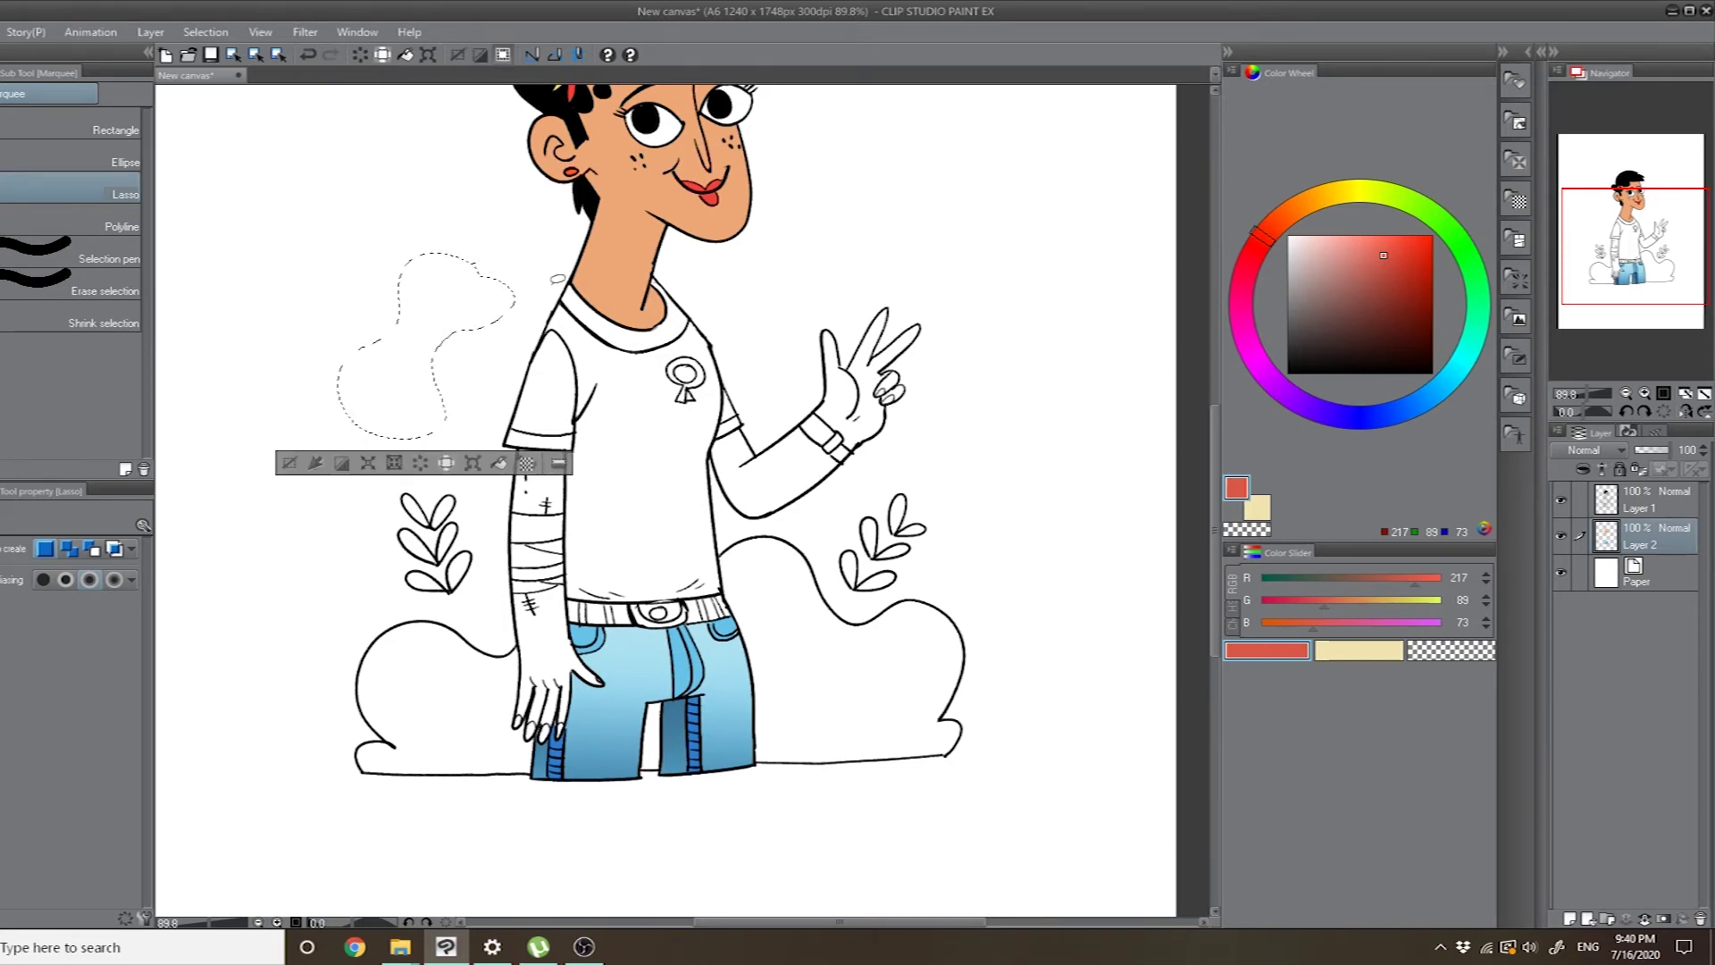
click(528, 465)
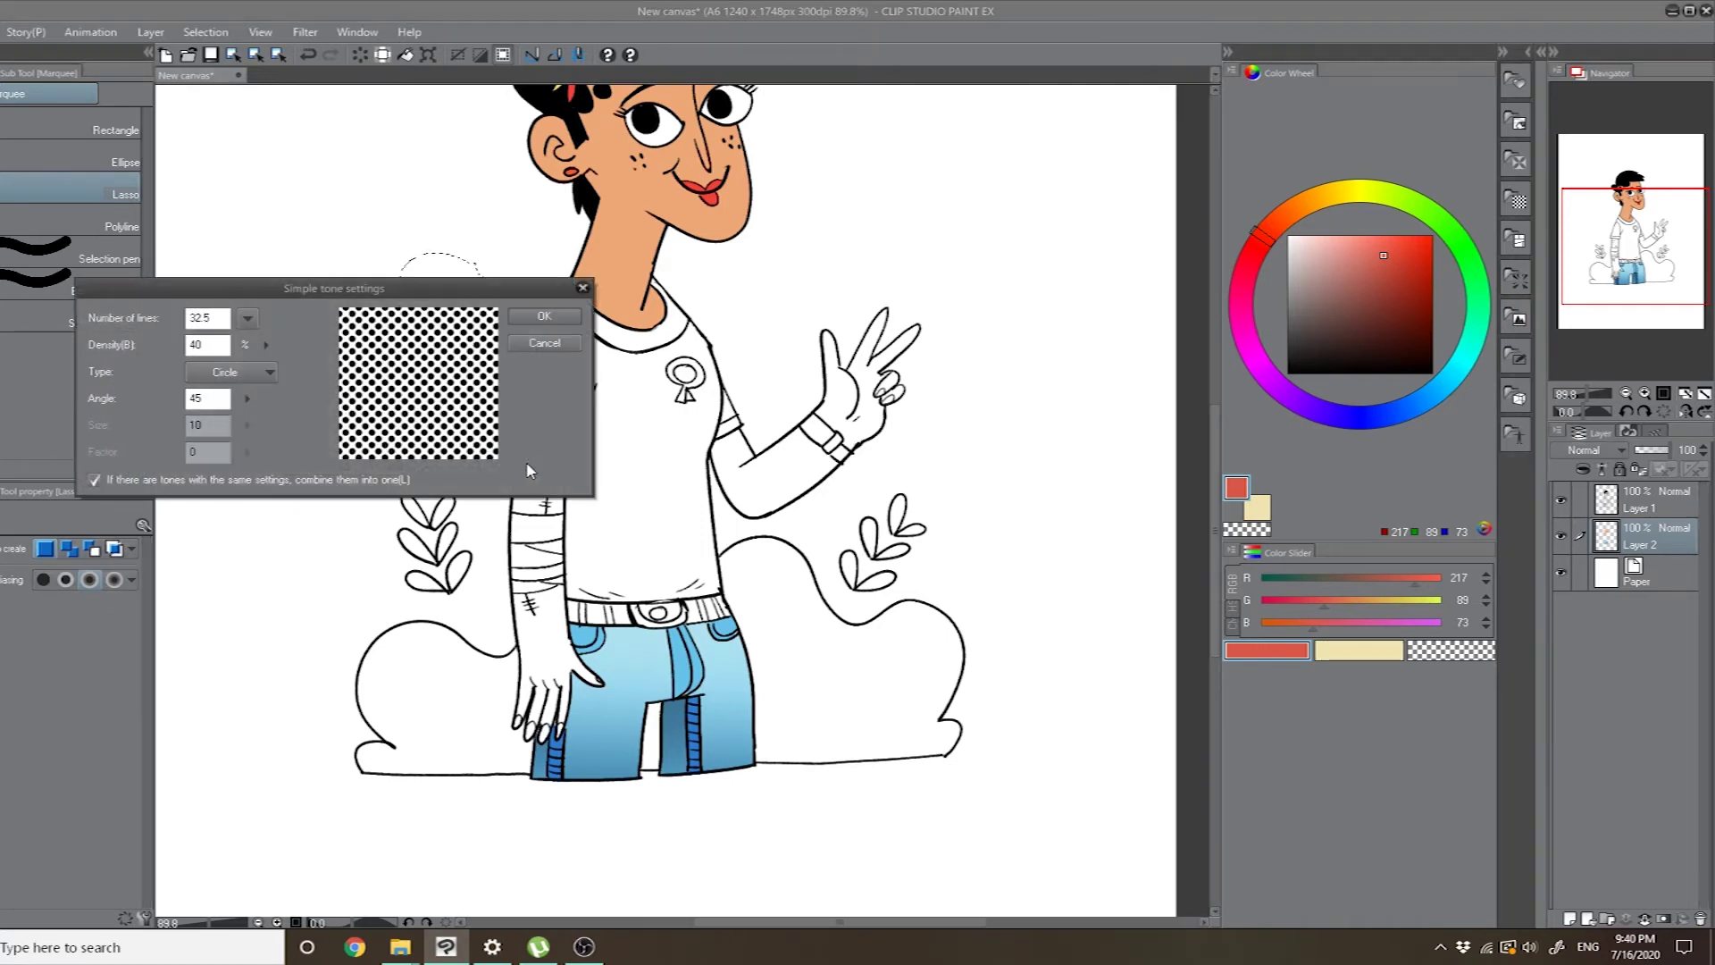
drag(437, 286, 804, 261)
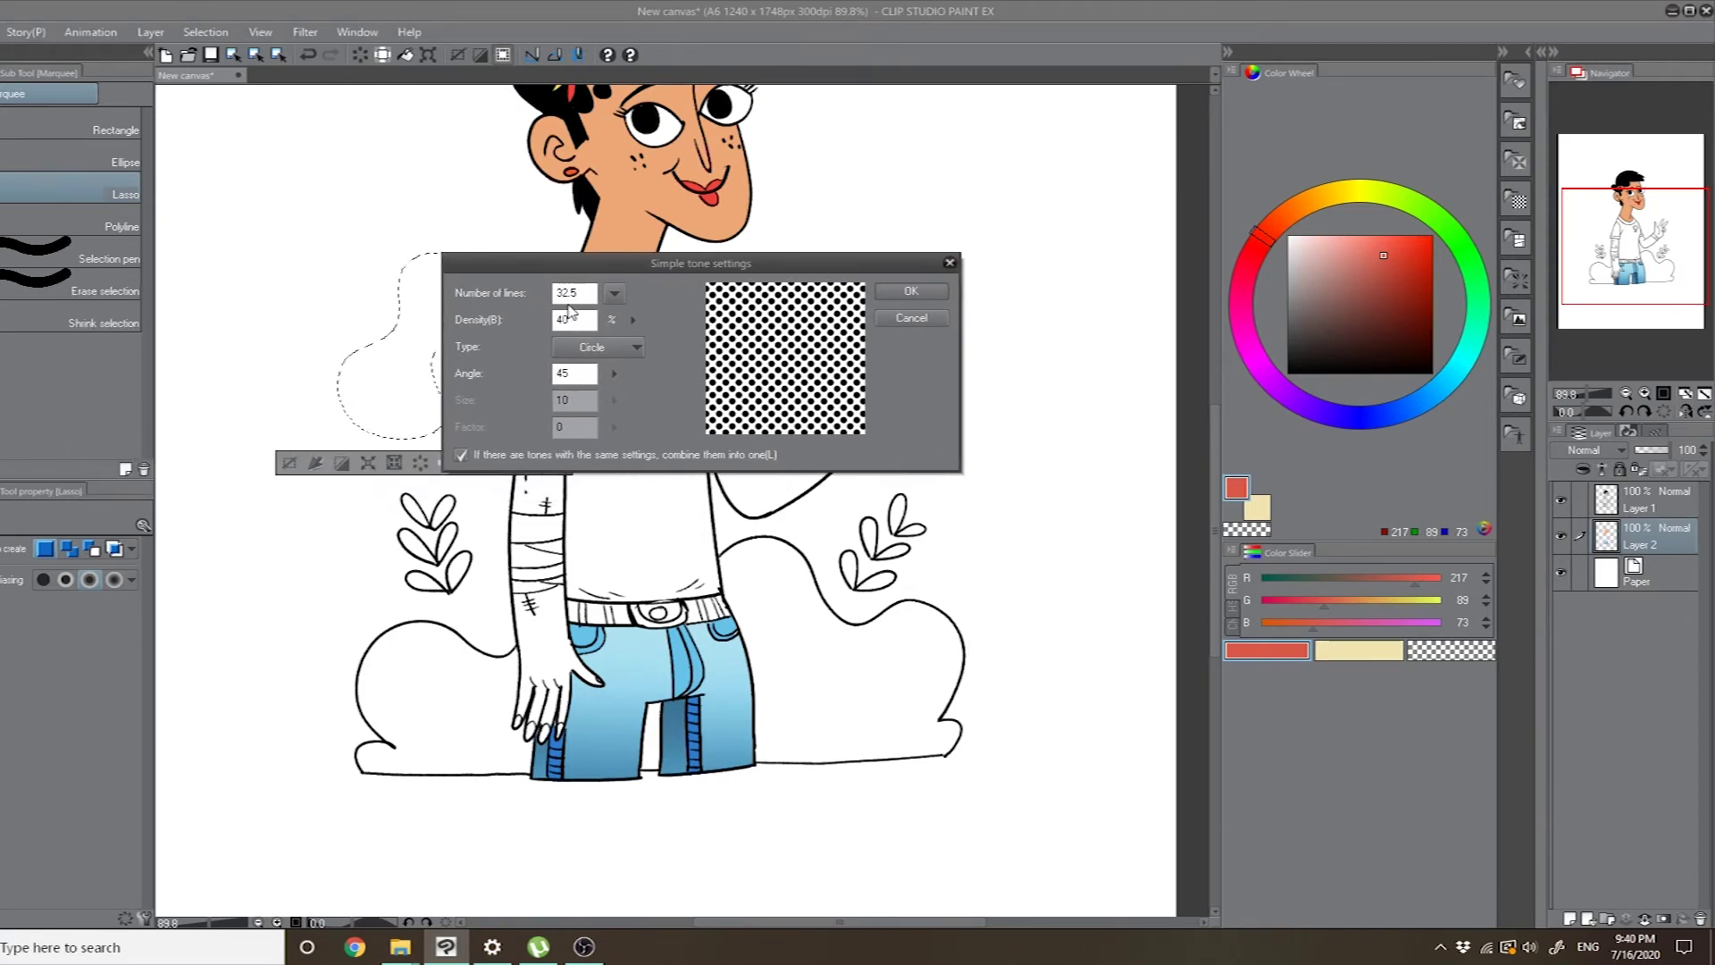
- Preview the Lozenge and Line tone types, and set the tone type to Cross
click(632, 346)
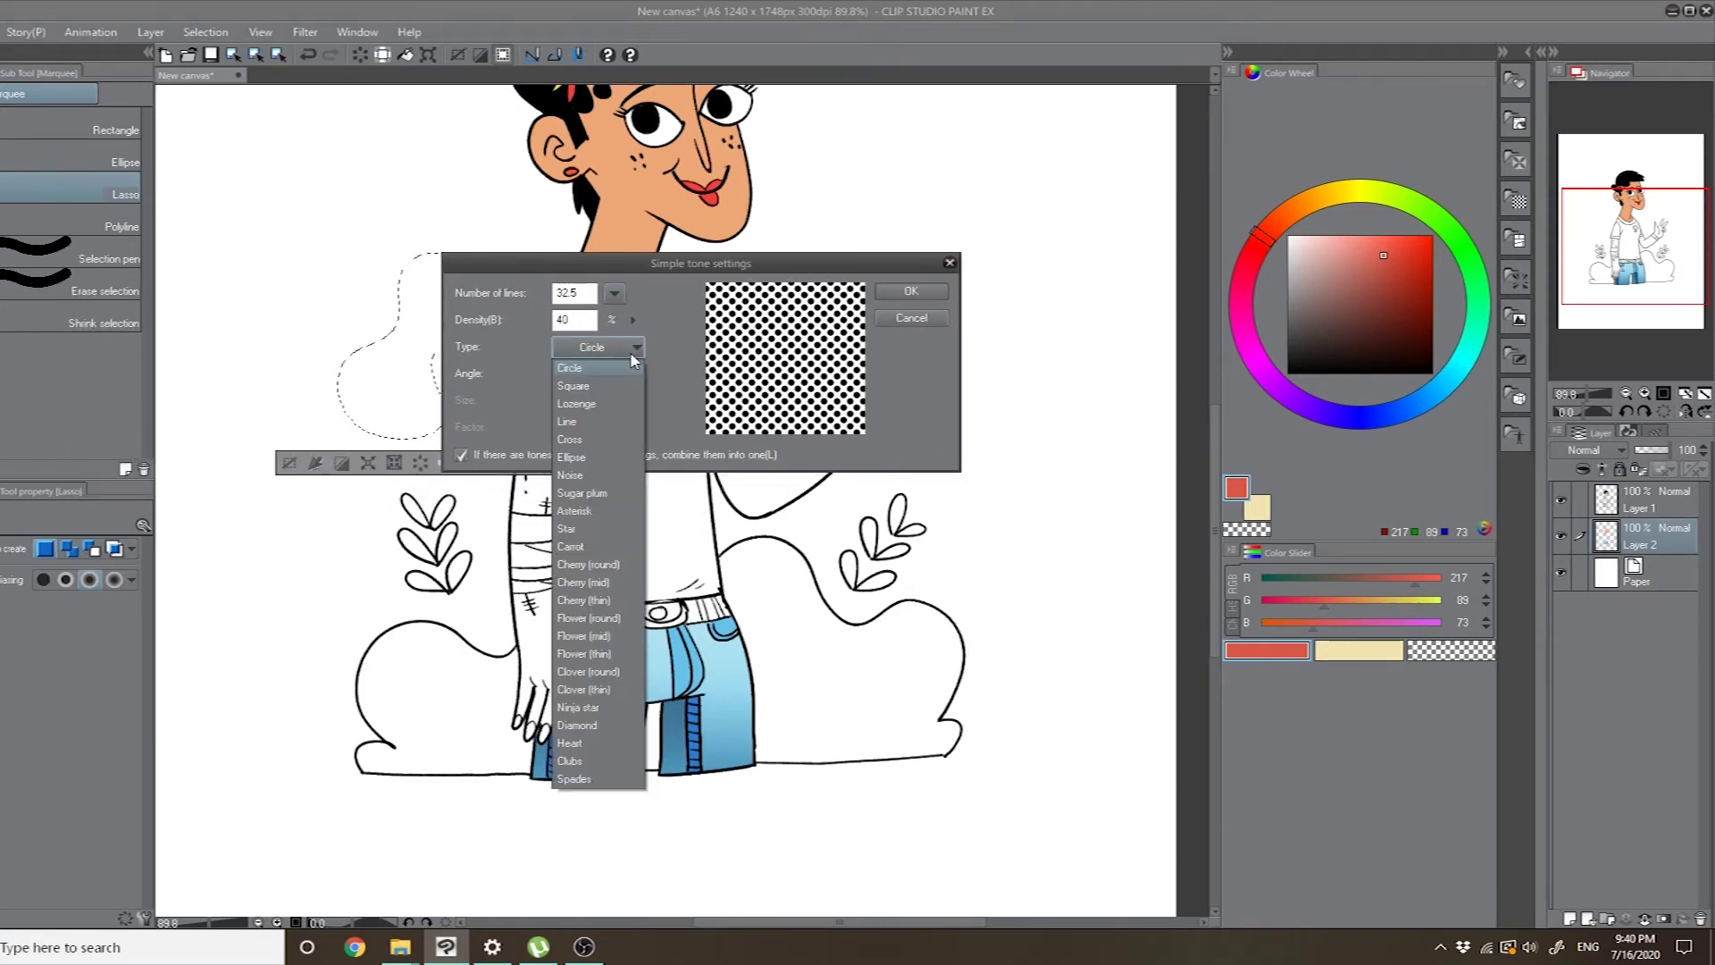
click(582, 404)
click(611, 346)
click(600, 404)
click(615, 355)
click(599, 420)
click(623, 348)
click(601, 438)
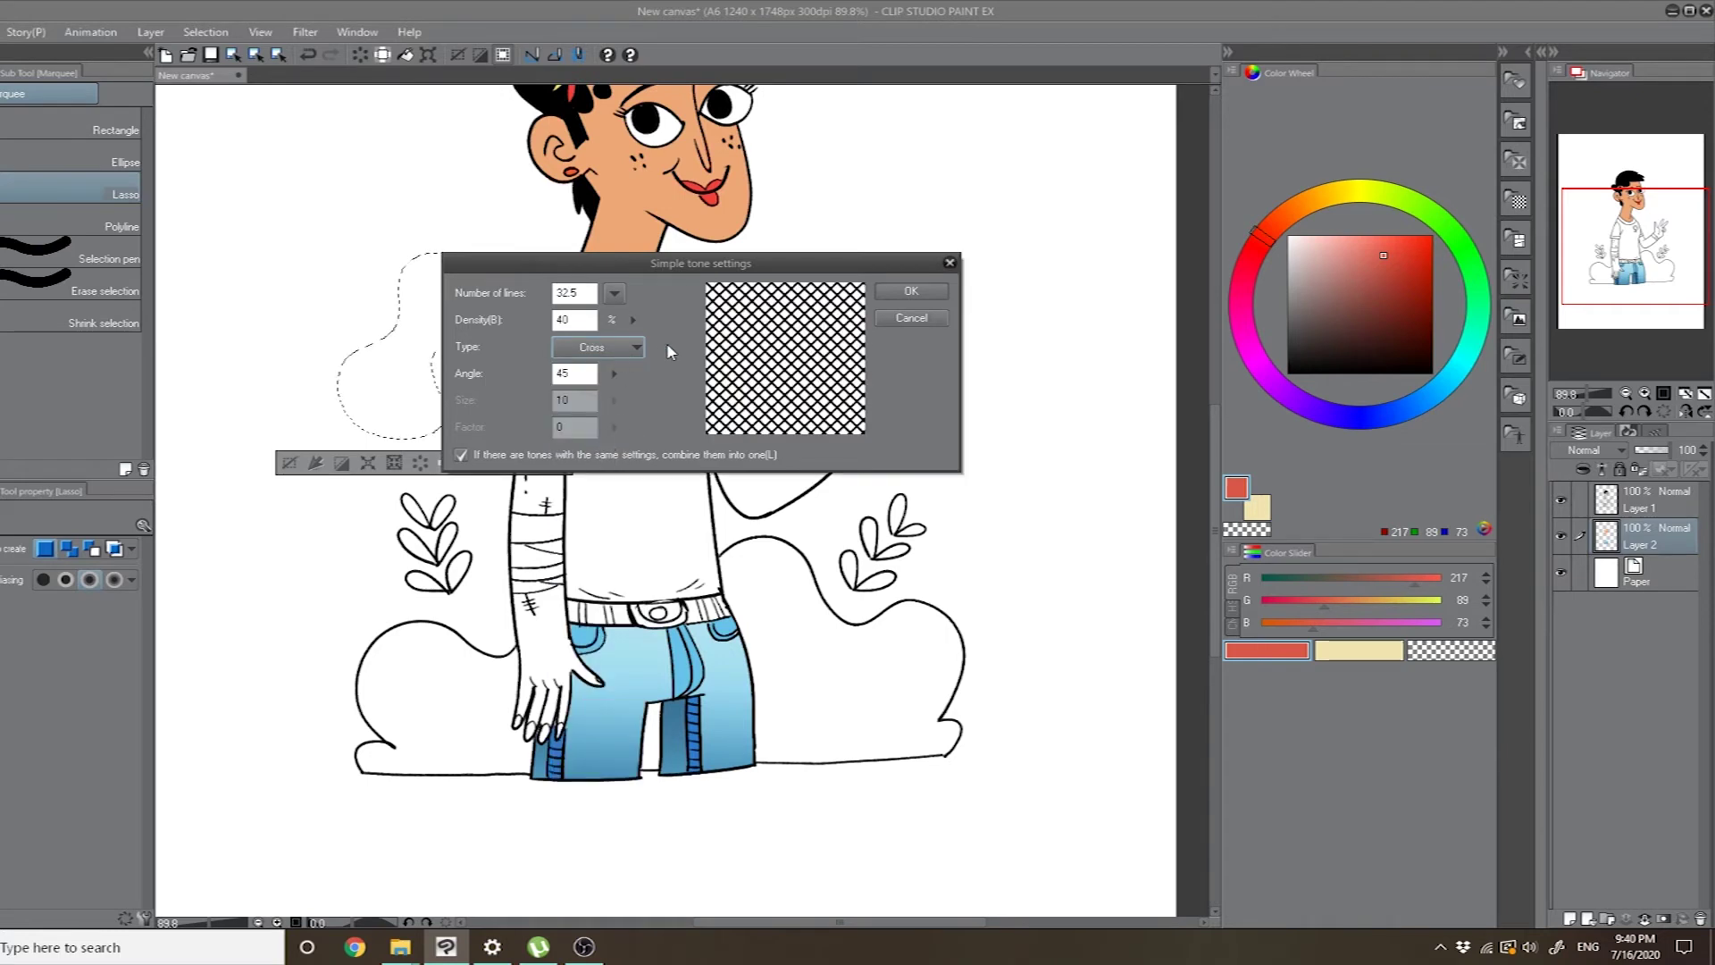
- Preview a finer number of lines for the tone, and set the number of lines to 27.5
click(615, 293)
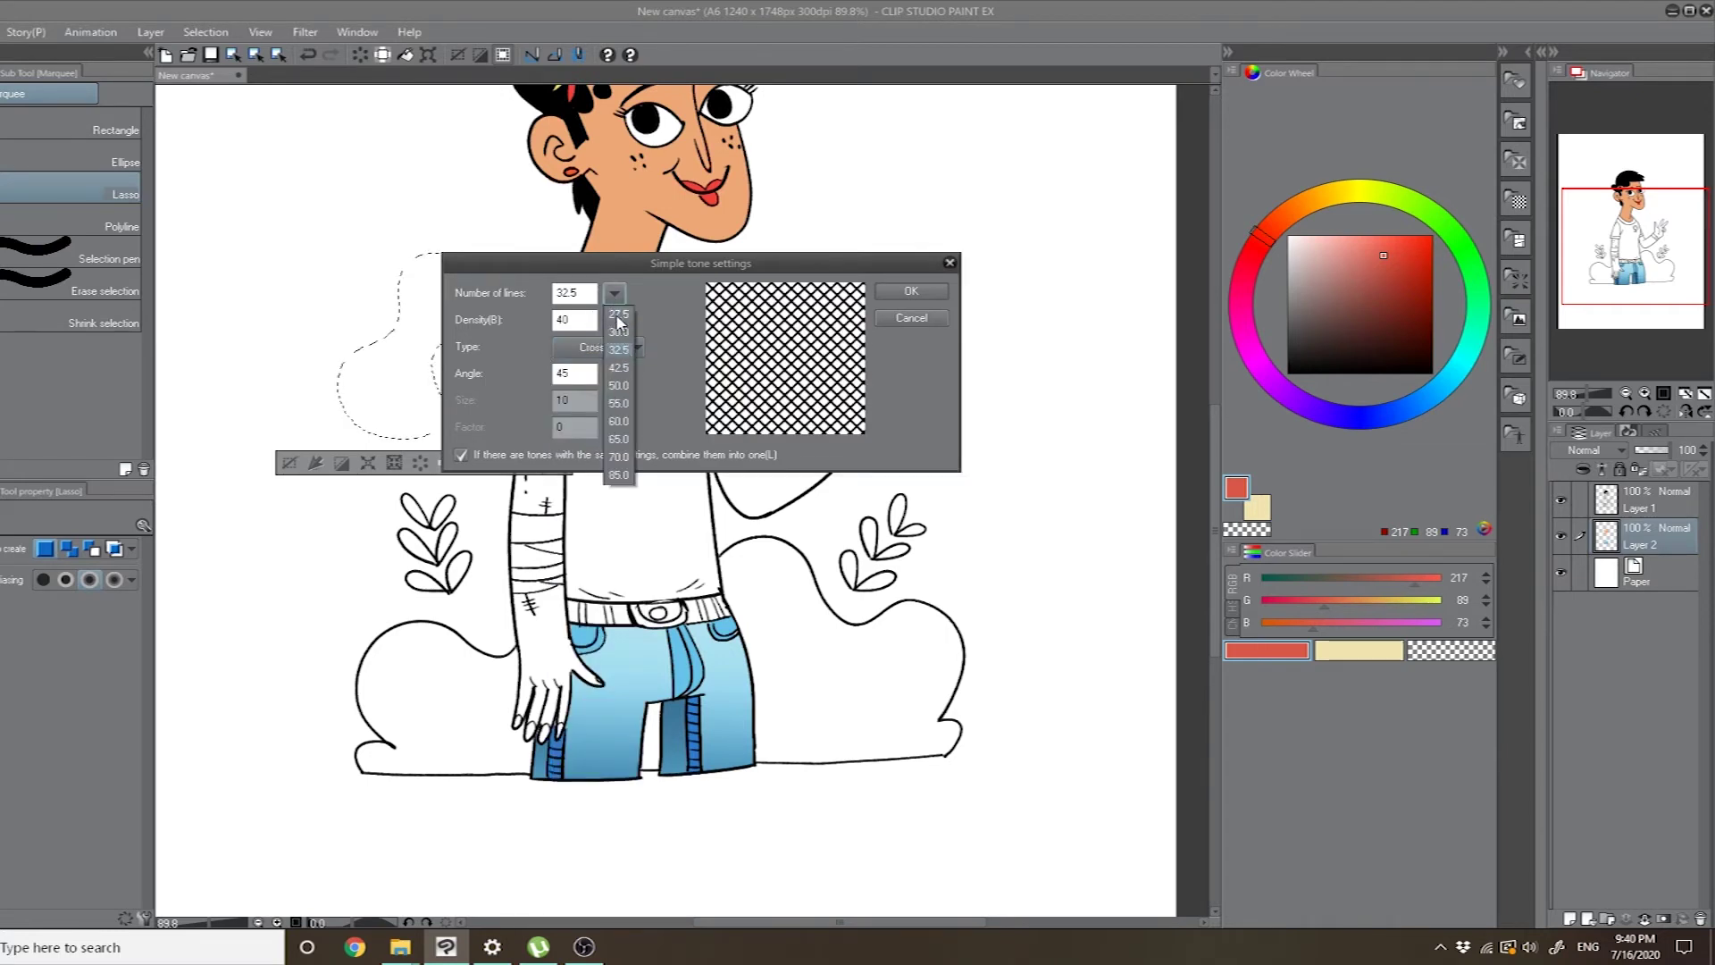
click(618, 314)
click(615, 293)
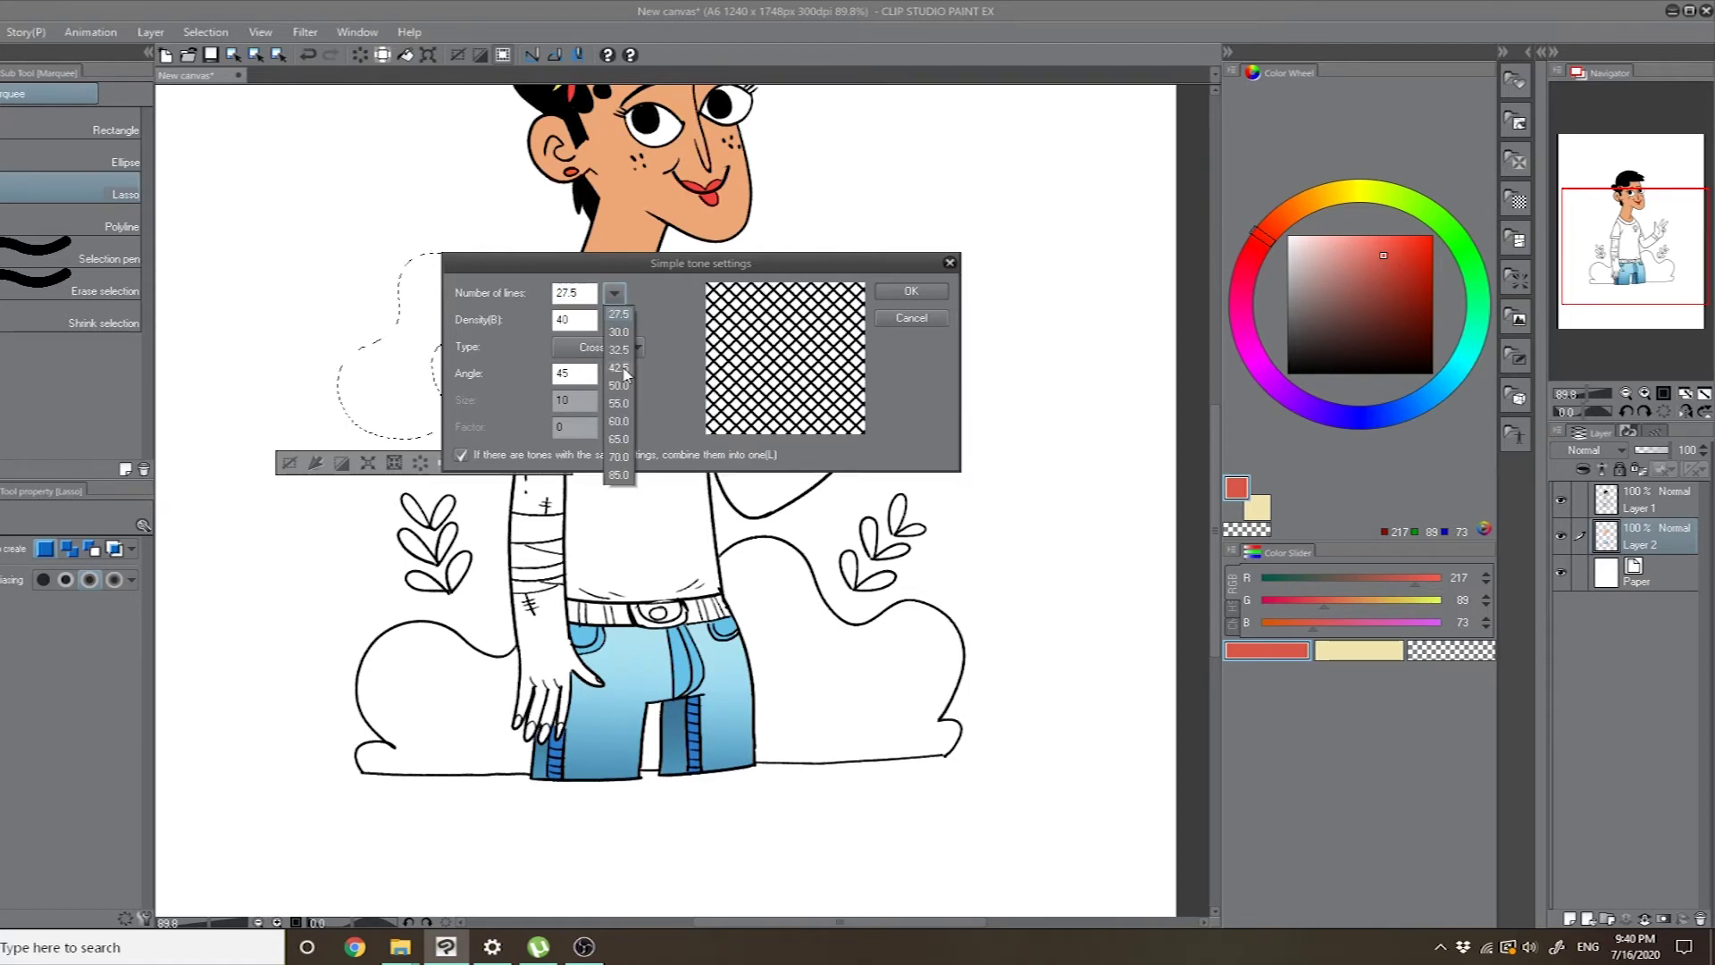
click(618, 475)
click(615, 293)
click(616, 316)
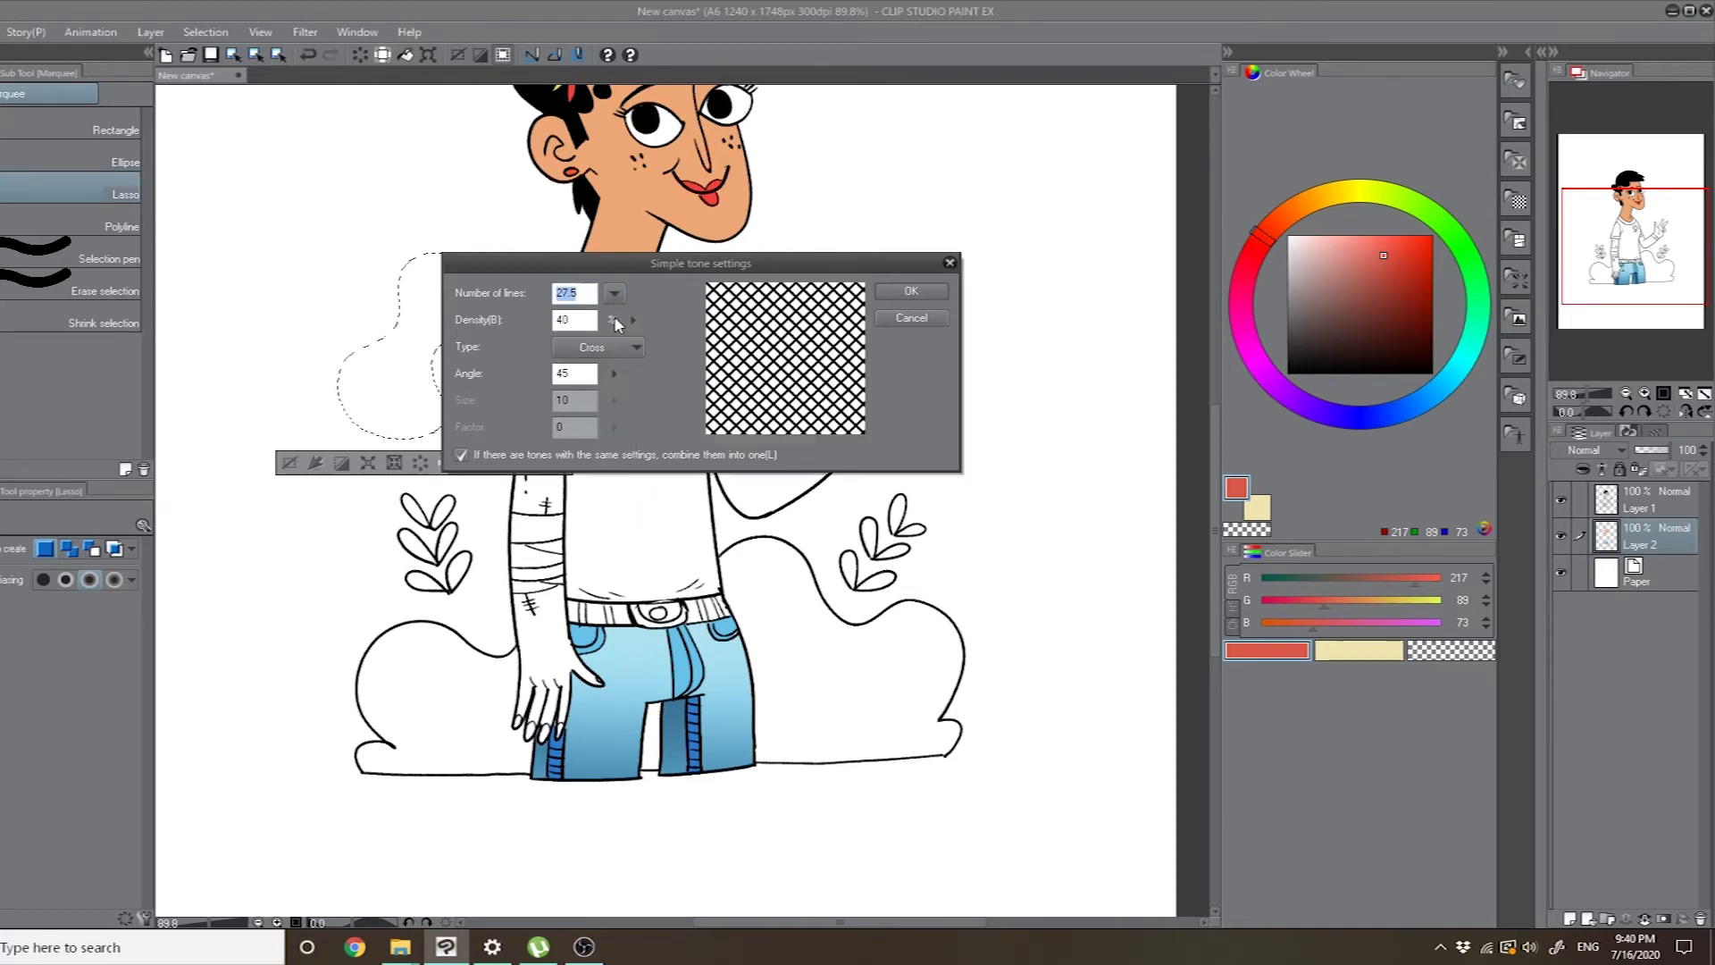
- Set the tone's density to 31% and its angle to about 28, and apply the tone to the selection
click(591, 320)
click(634, 322)
mouse_move(634, 343)
mouse_down()
mouse_move(644, 304)
mouse_move(640, 322)
mouse_up()
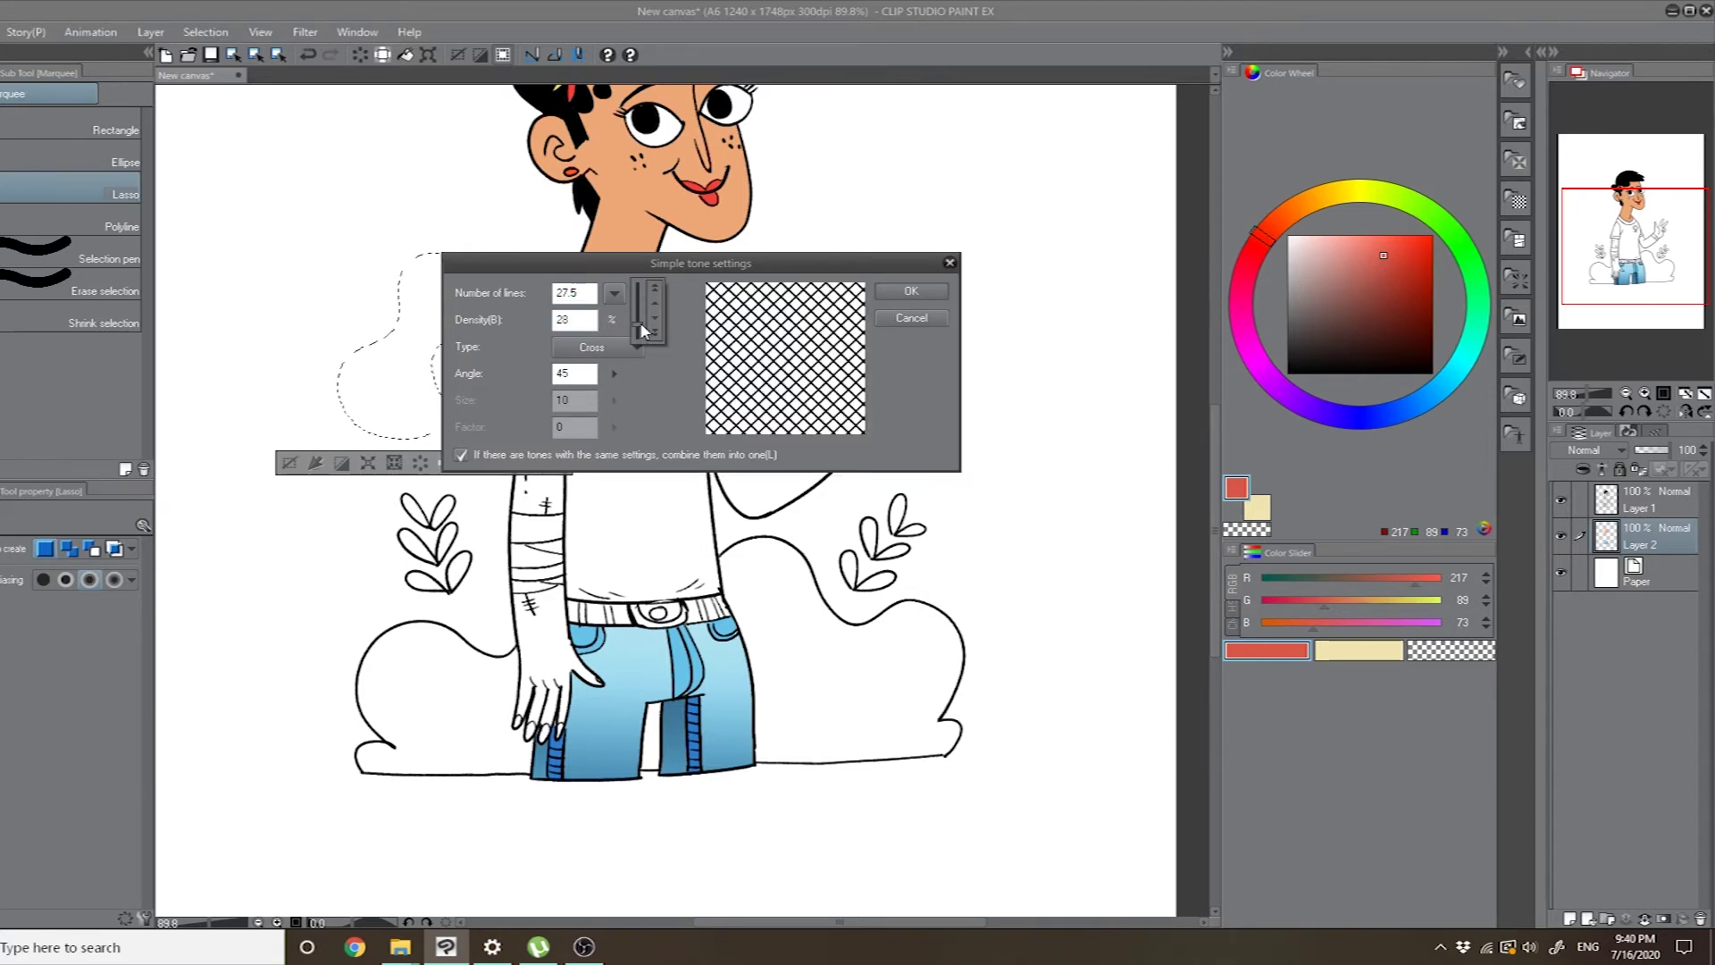
click(612, 373)
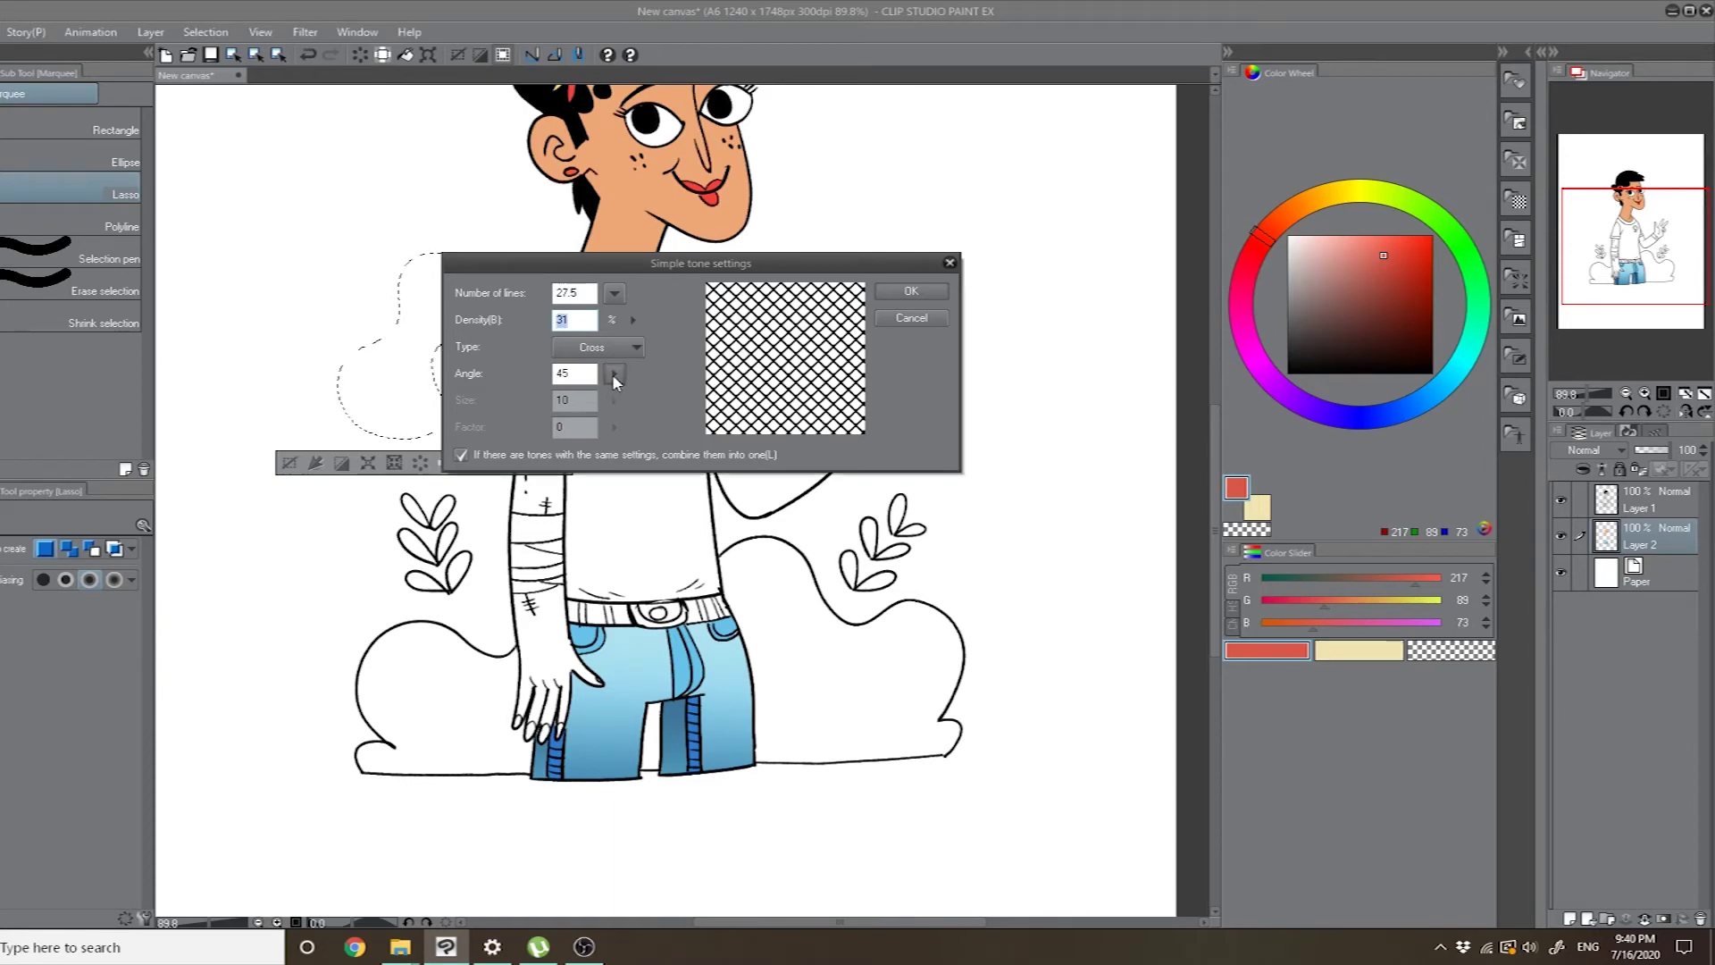
mouse_move(613, 373)
mouse_down()
mouse_move(616, 355)
mouse_move(616, 377)
mouse_up()
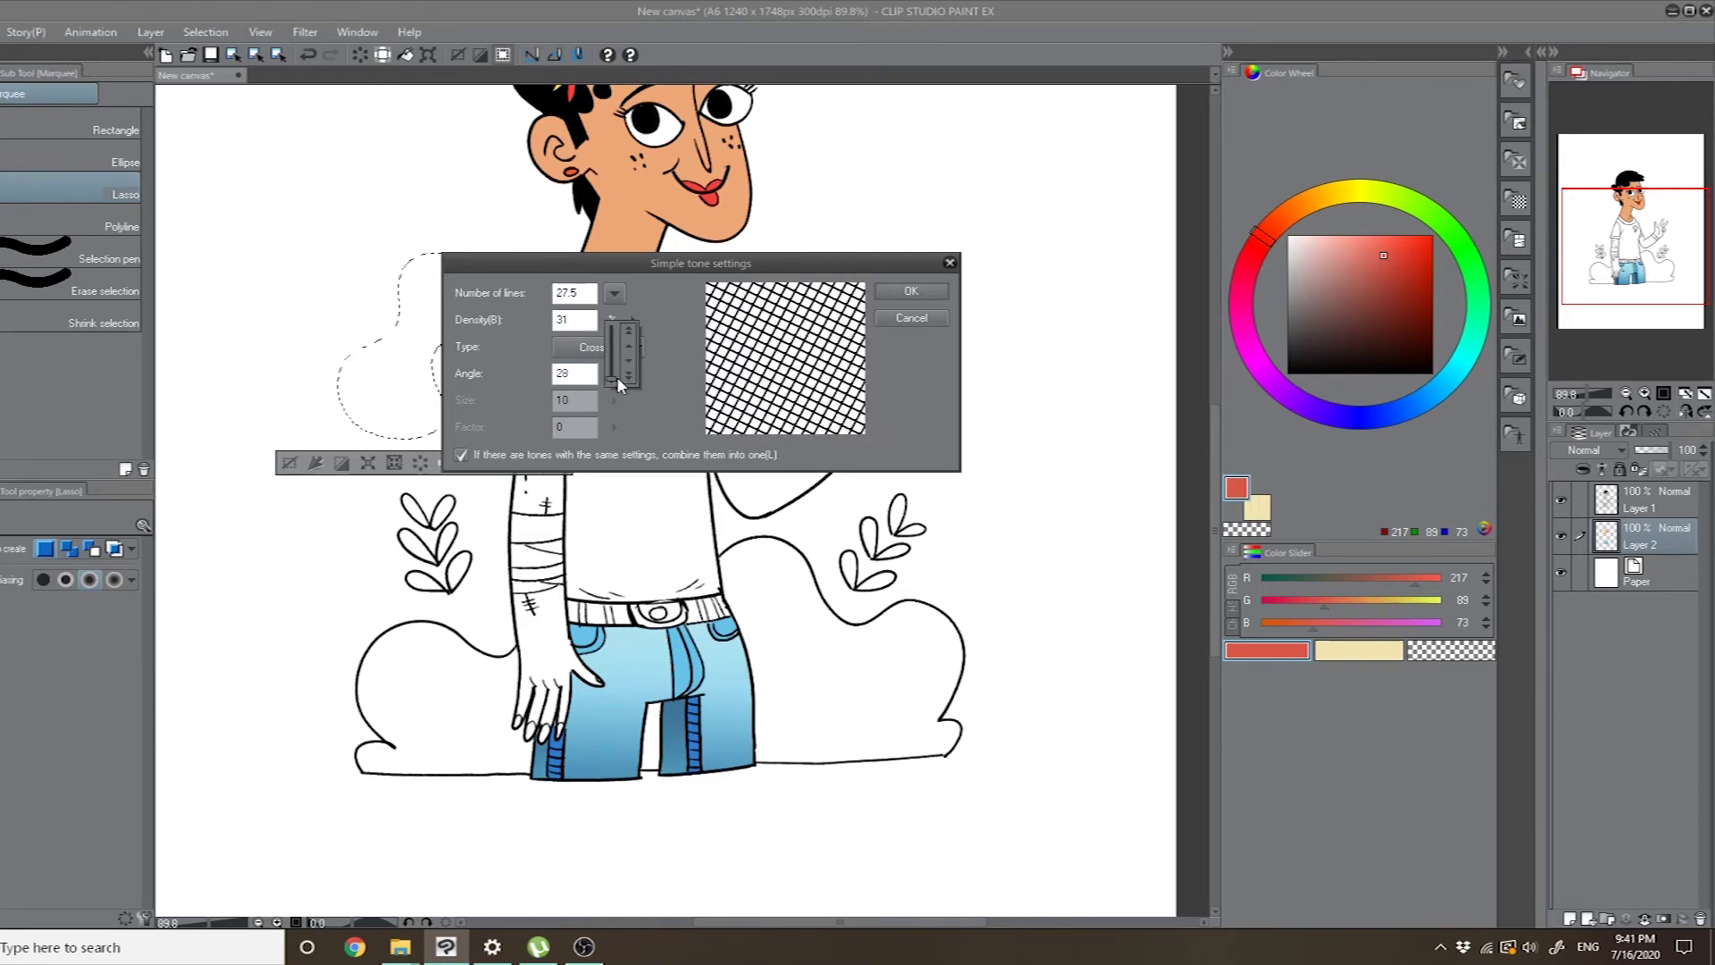
click(910, 291)
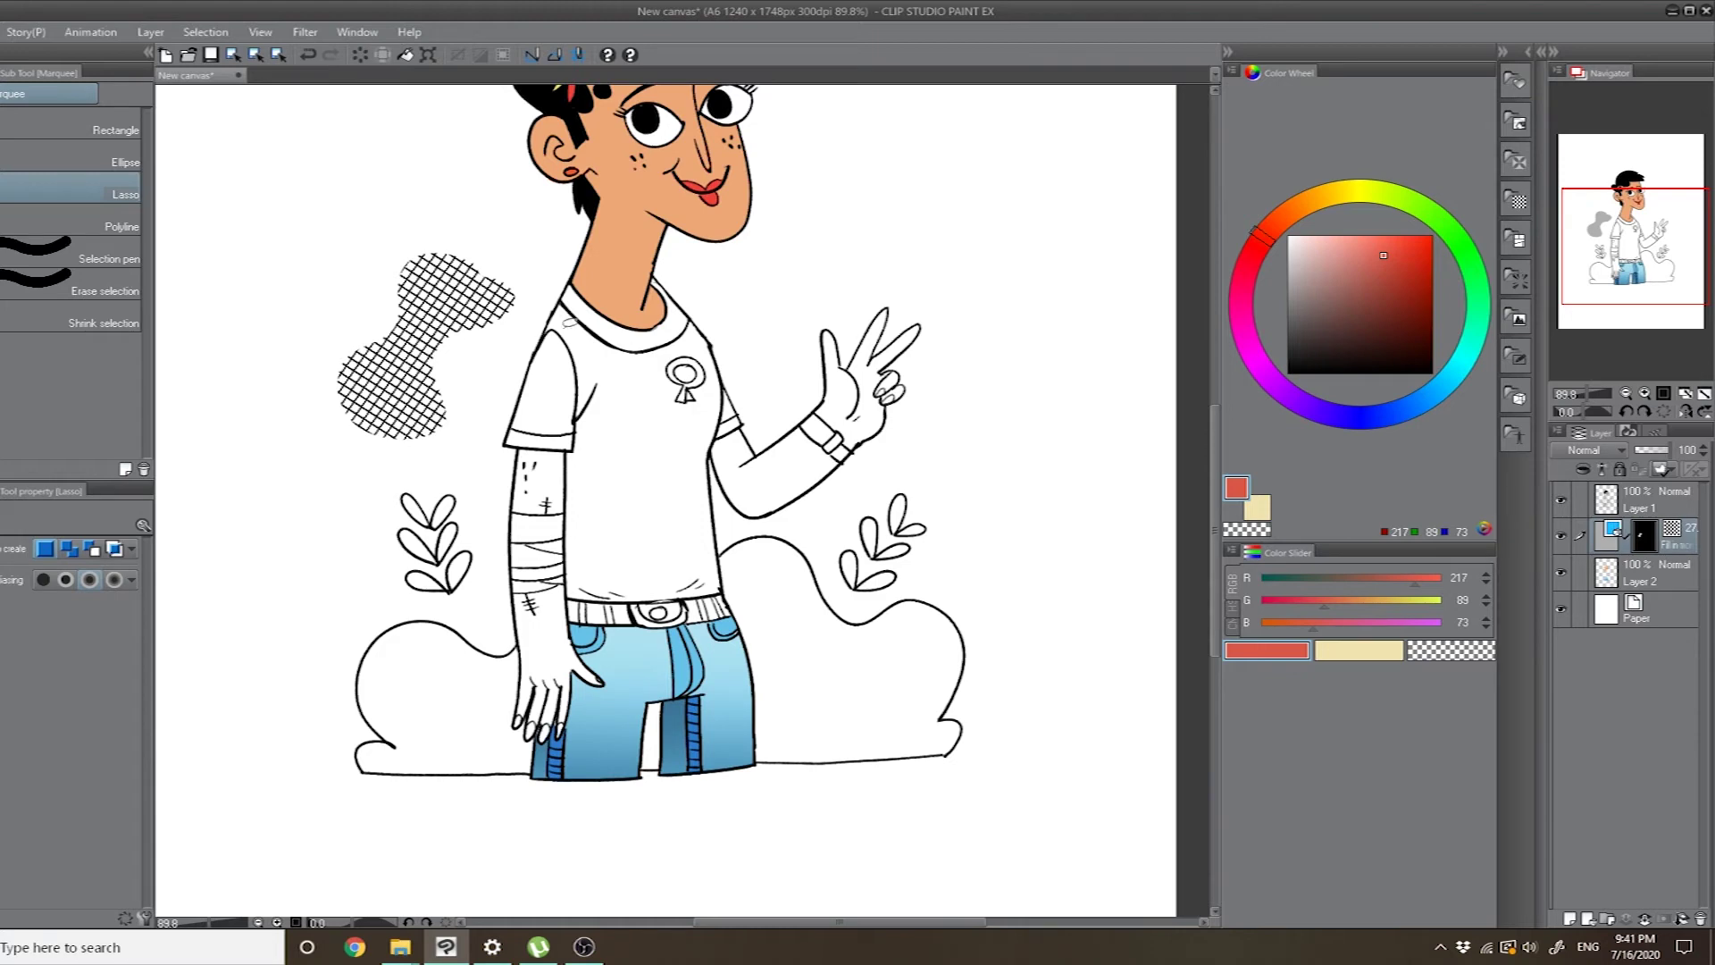
- Lasso two more areas above the raised hand and fill them with the cross tone on the tone layer
mouse_move(1001, 239)
mouse_down()
mouse_move(901, 253)
mouse_move(909, 170)
mouse_move(984, 156)
mouse_move(1050, 107)
mouse_move(1103, 185)
mouse_move(1024, 216)
mouse_move(1018, 259)
mouse_up()
click(1060, 293)
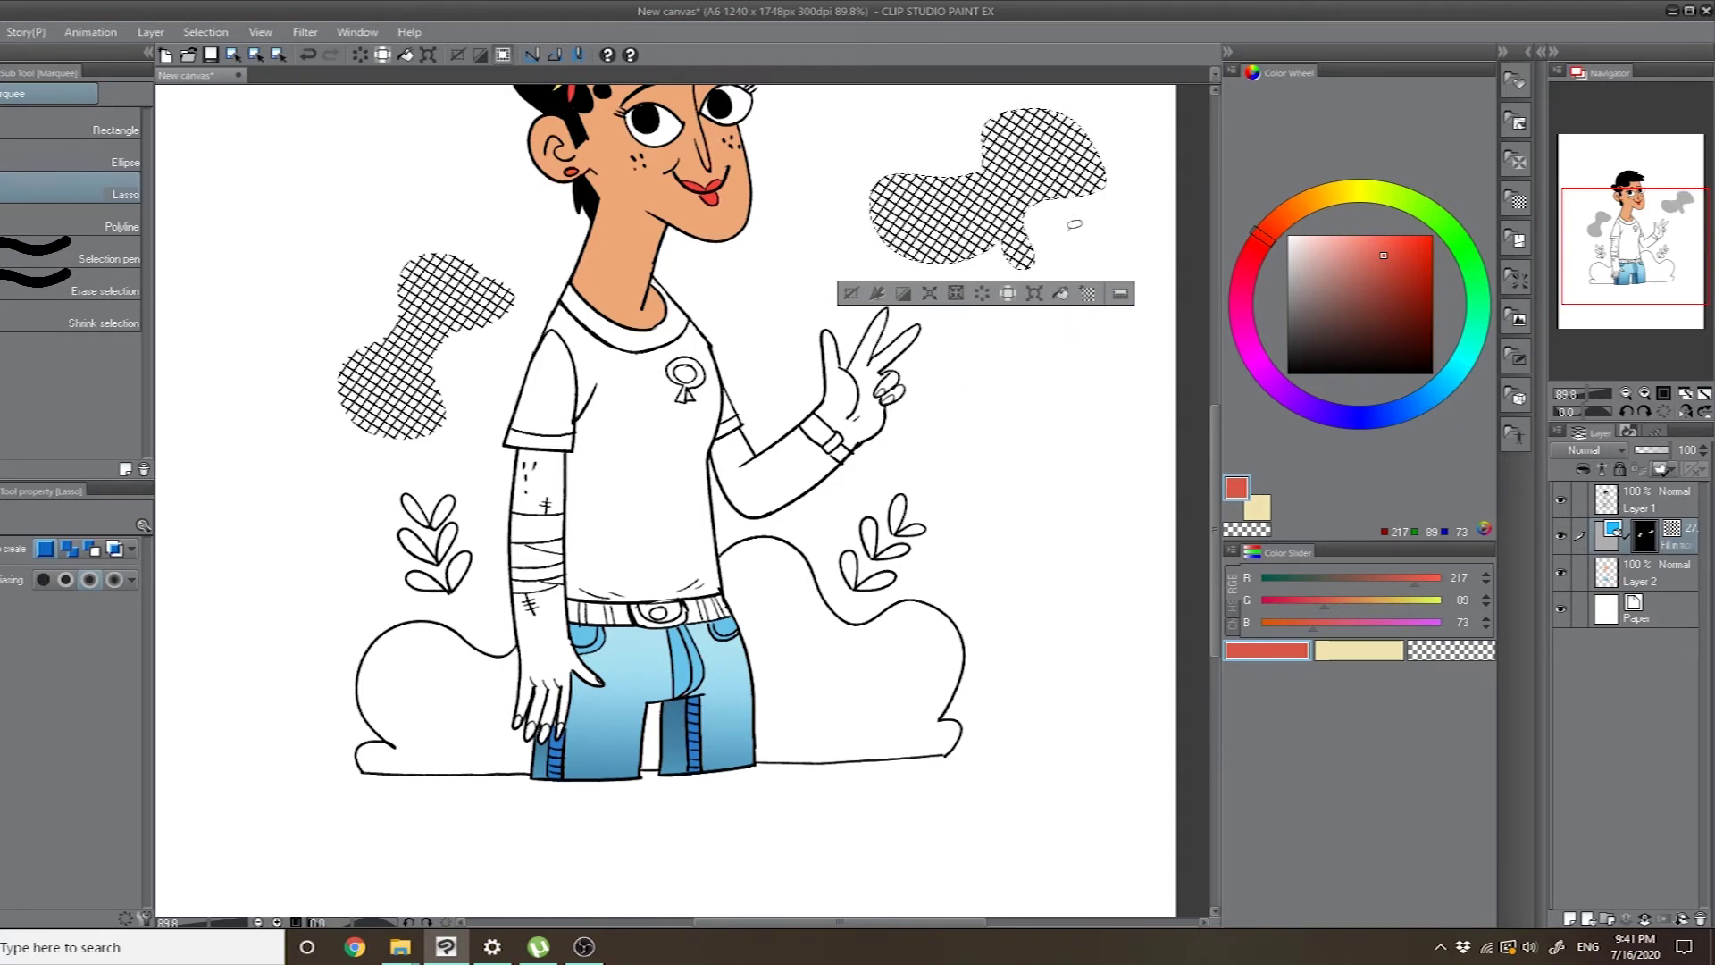
click(1034, 223)
mouse_move(848, 282)
mouse_down()
mouse_move(752, 301)
mouse_move(851, 224)
mouse_move(850, 272)
mouse_up()
click(871, 354)
click(880, 375)
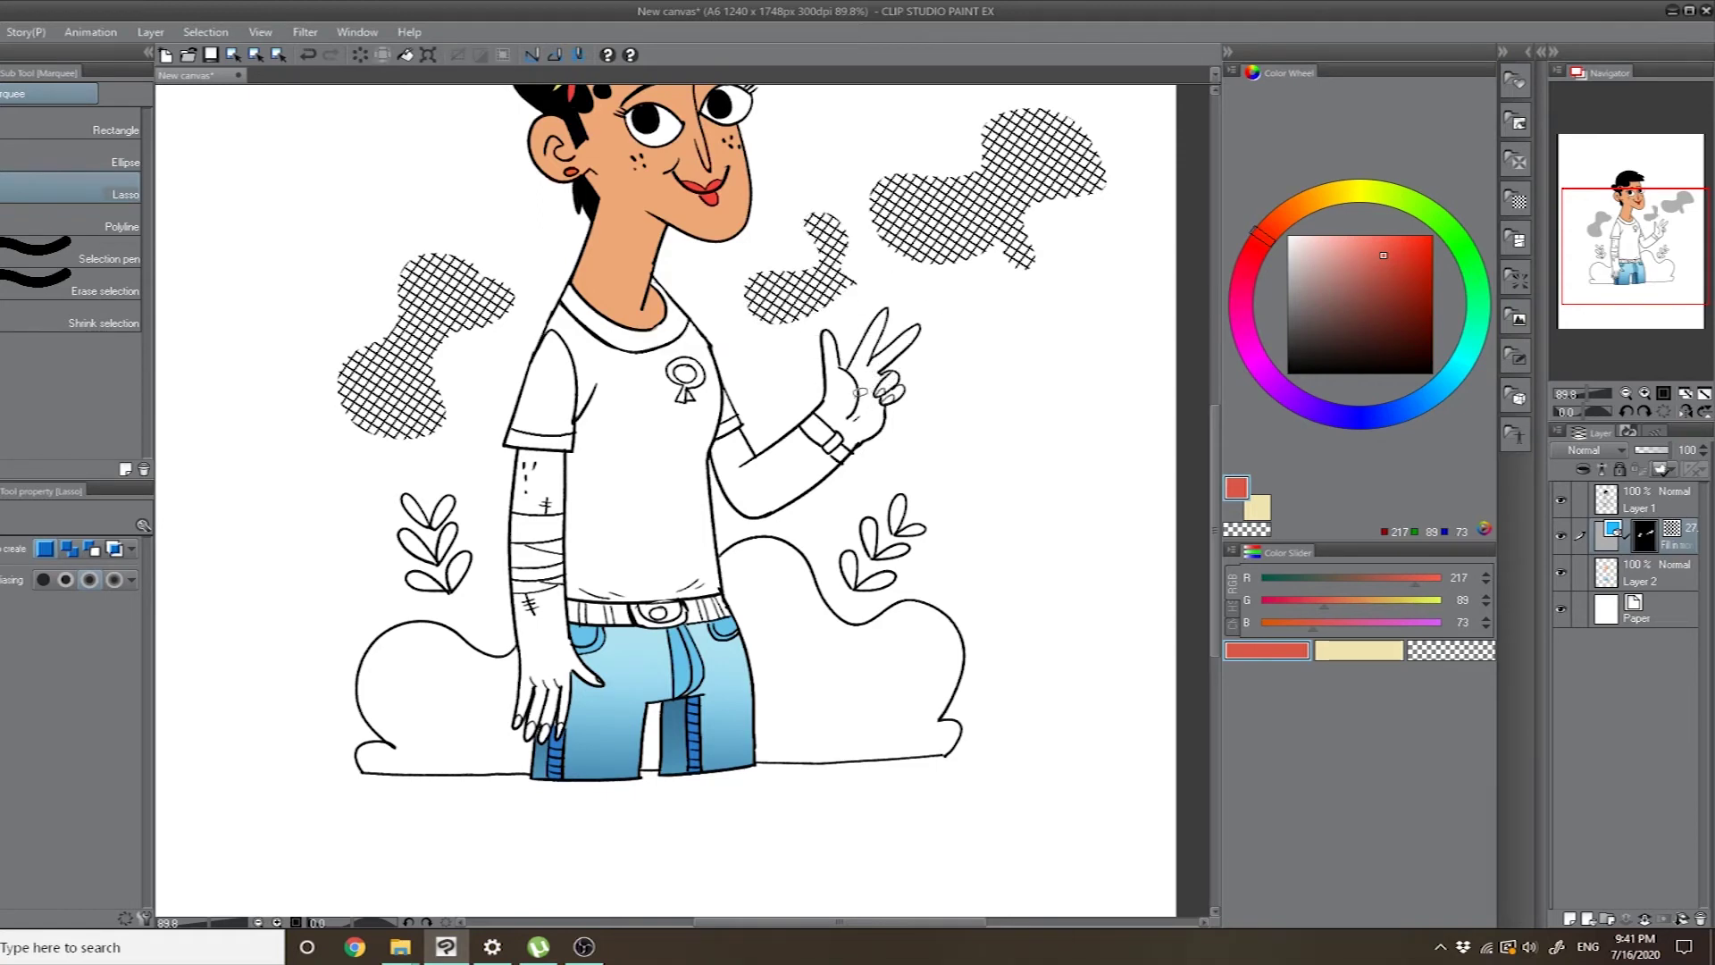
- Fill the shirt's sleeves, torso and badge center with red (211, 58, 39) on Layer 2
click(1648, 577)
key(g)
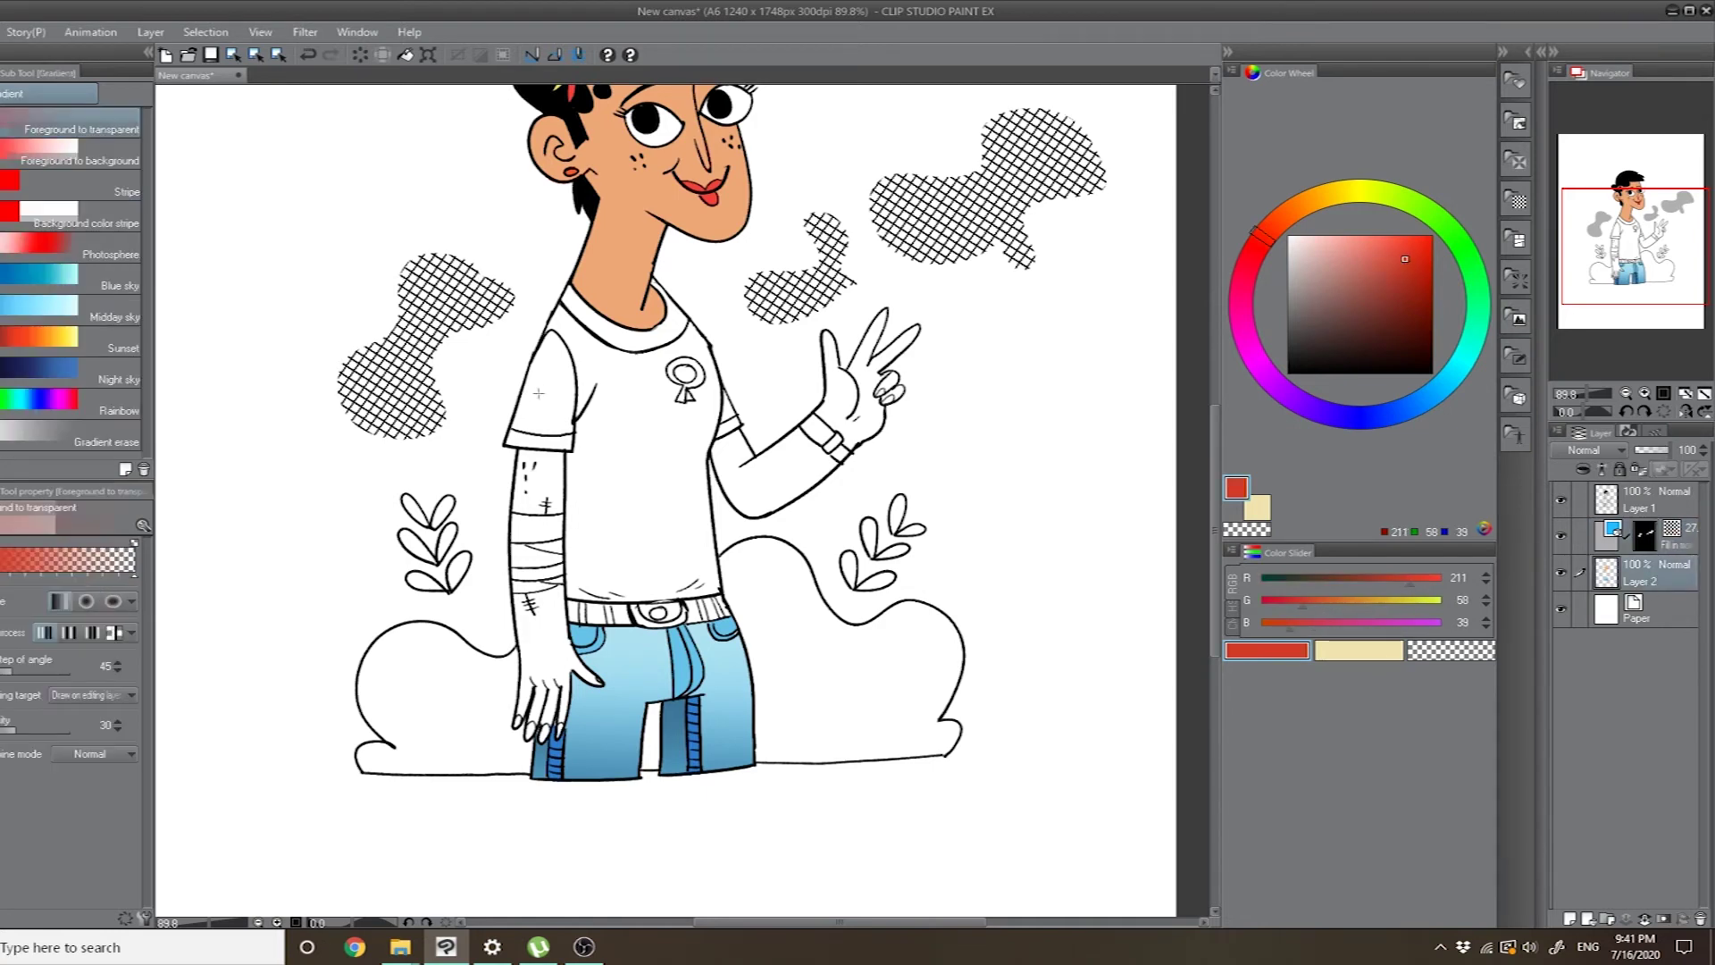
key(g)
click(538, 384)
click(636, 394)
click(731, 408)
click(685, 370)
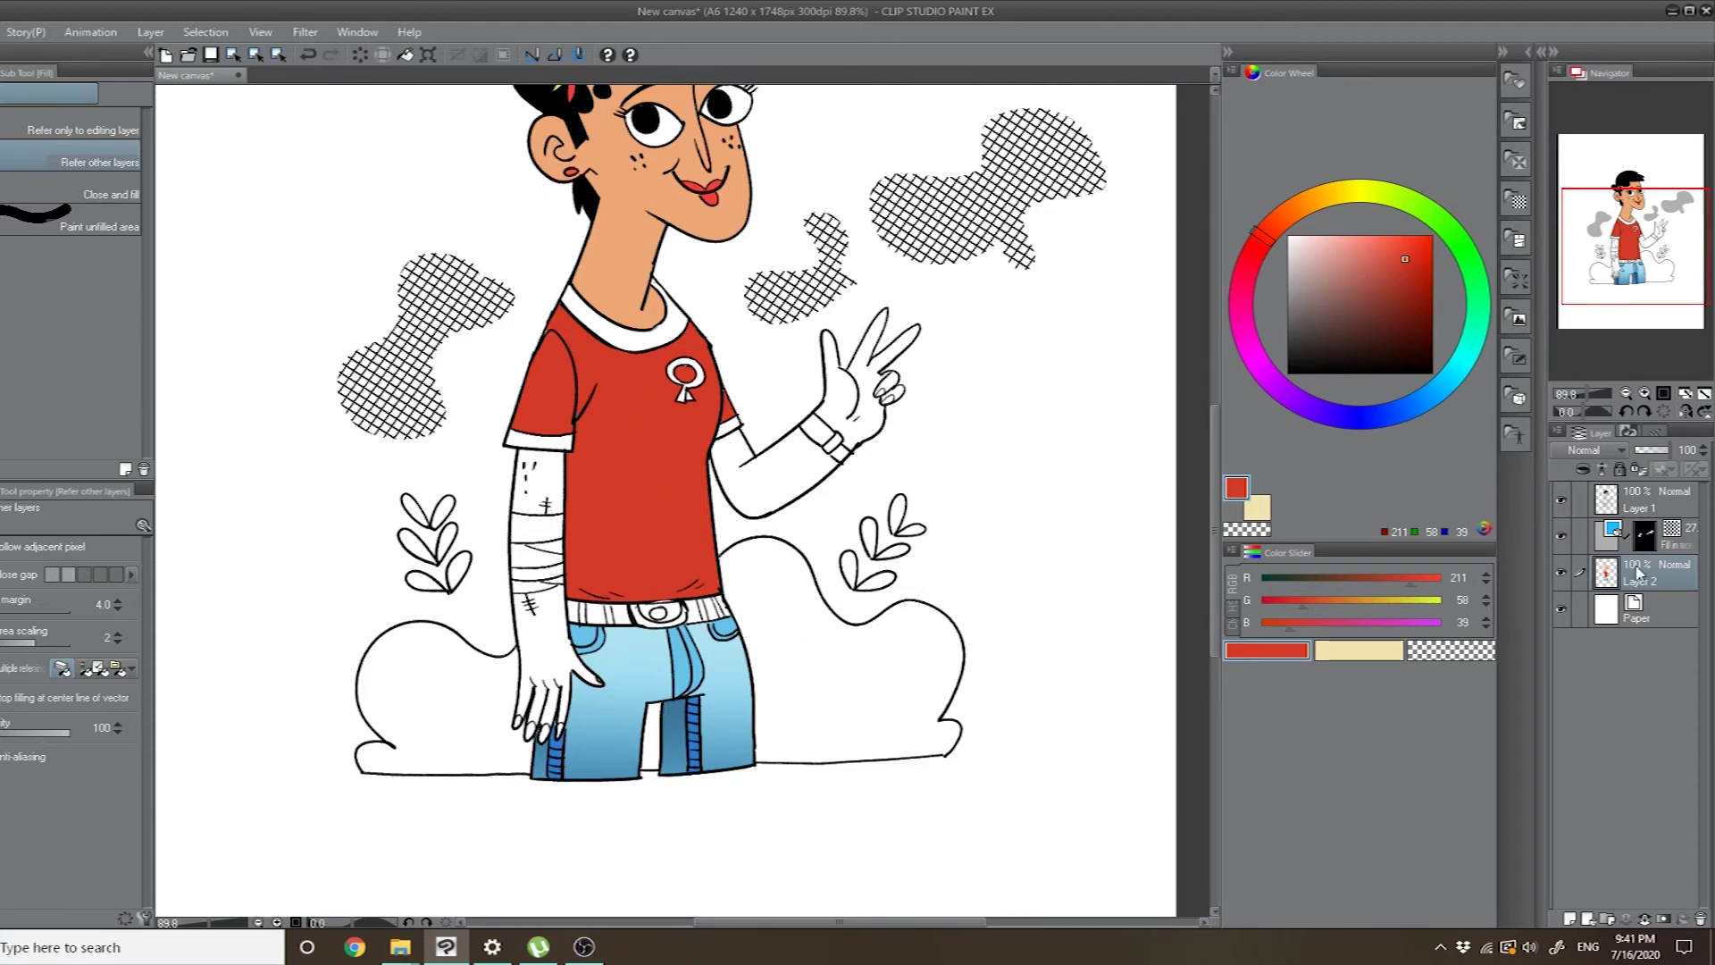
- Fill the red shirt with the cross tone on the tone layer, and open the Layer Property palette
click(1661, 542)
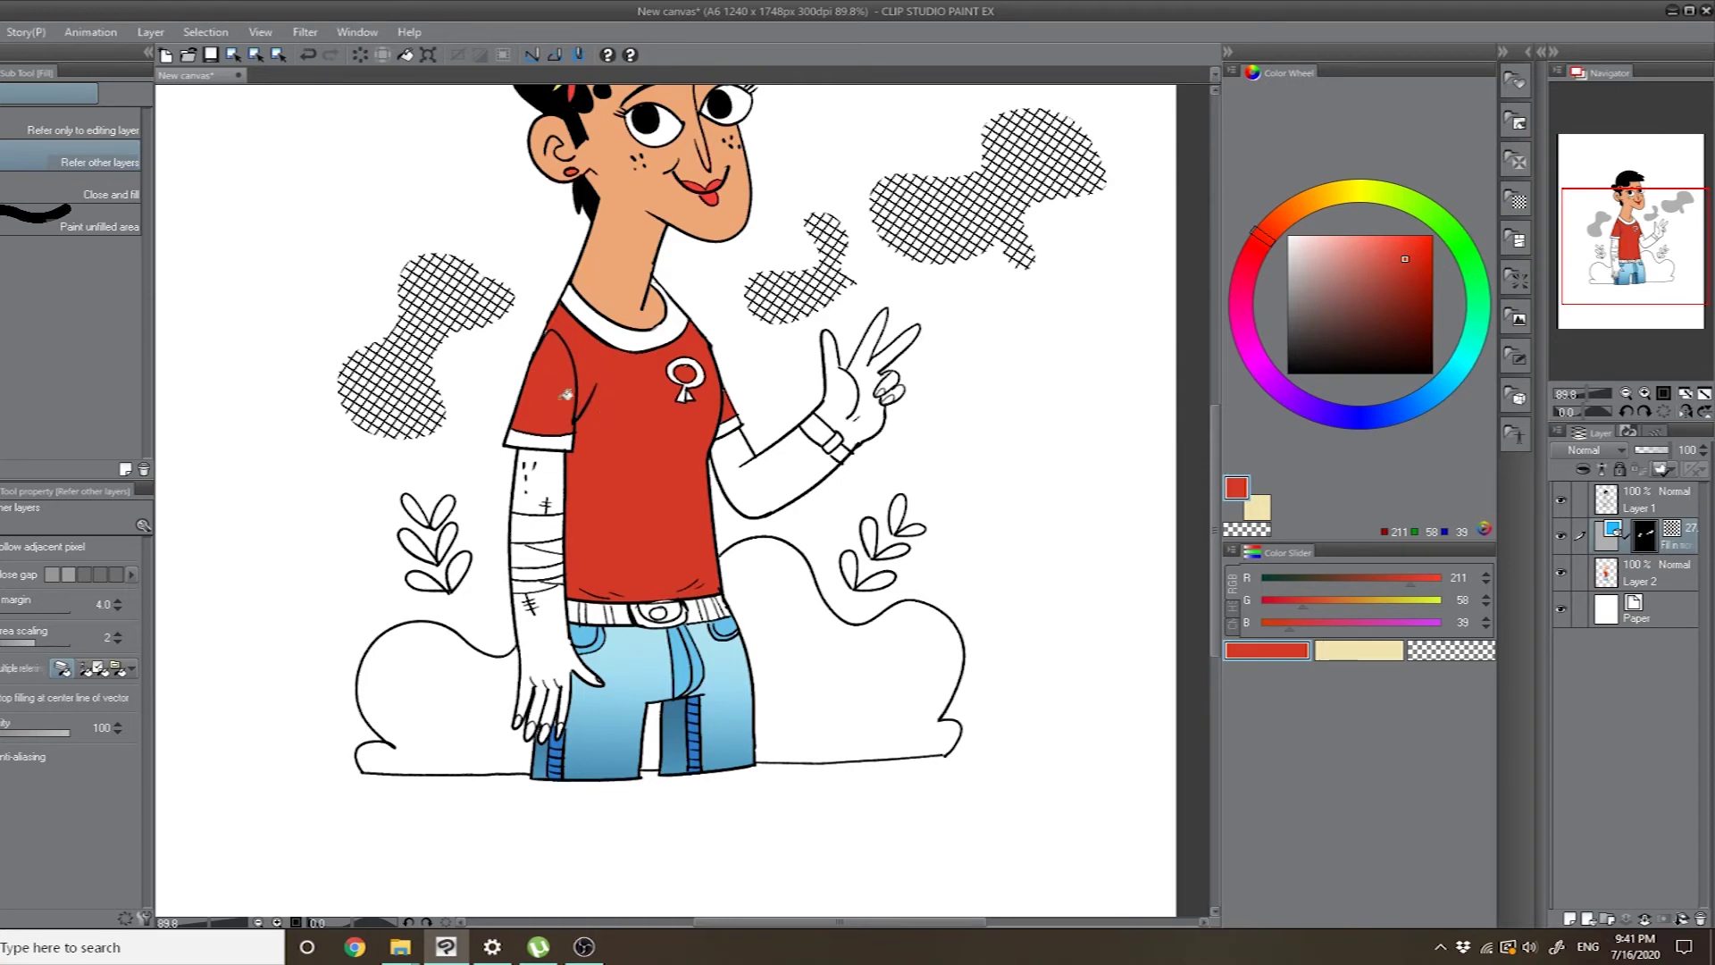
click(635, 436)
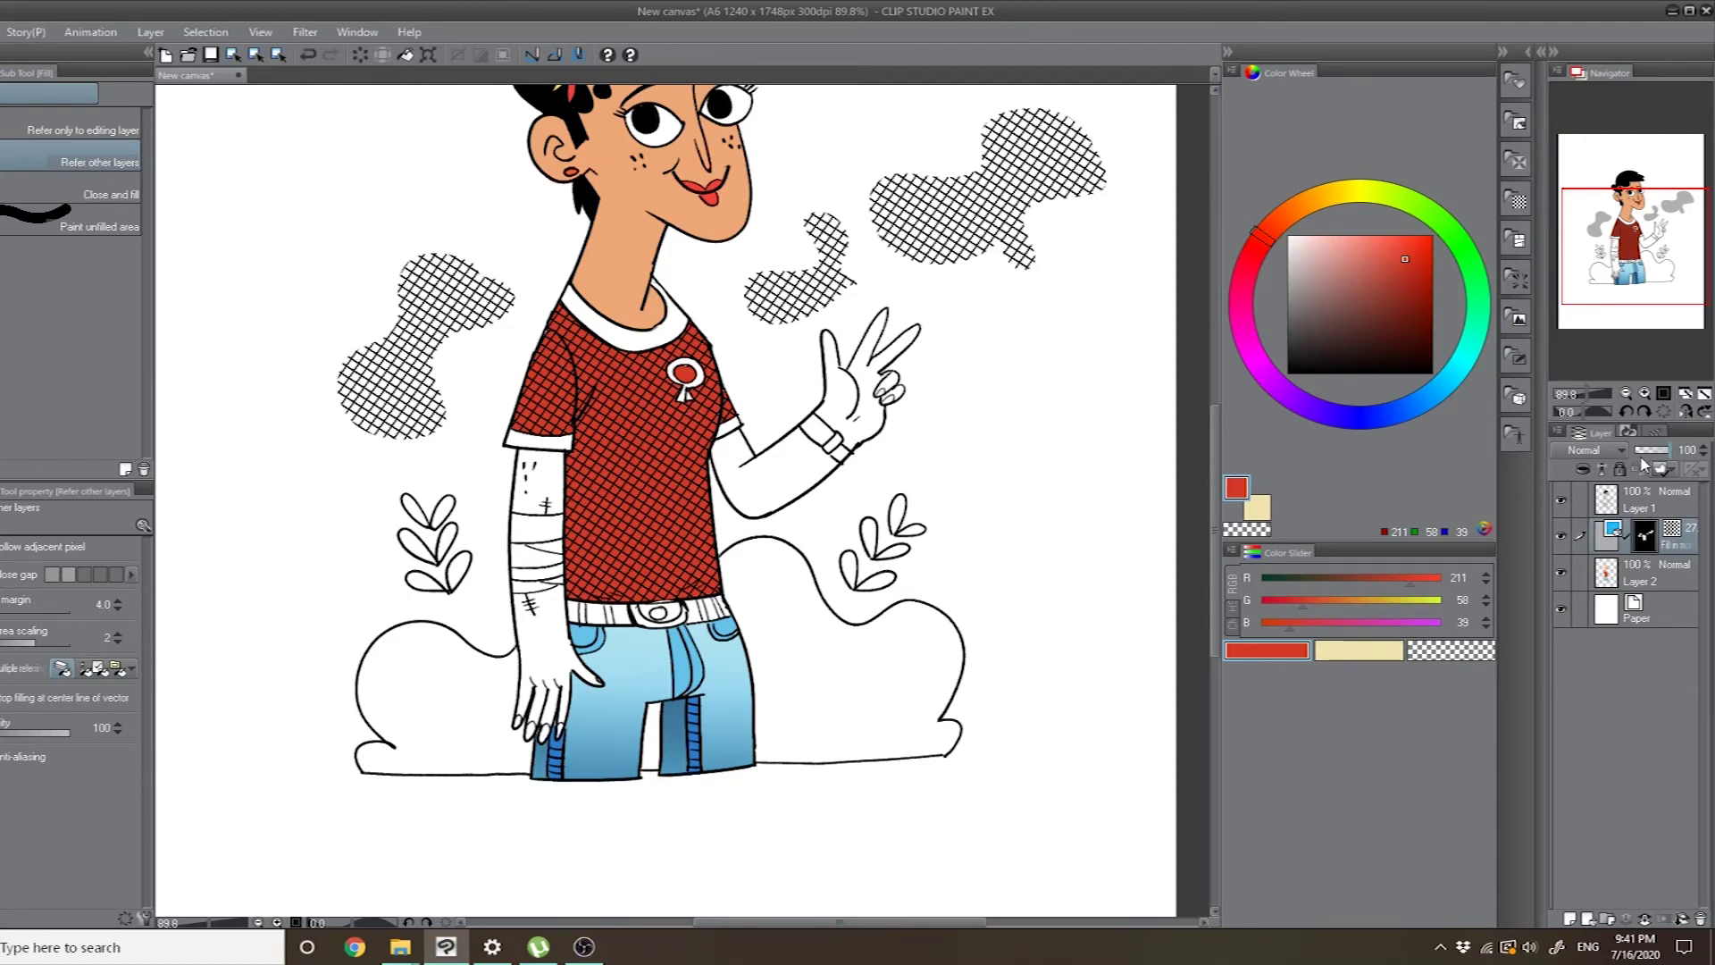
click(357, 34)
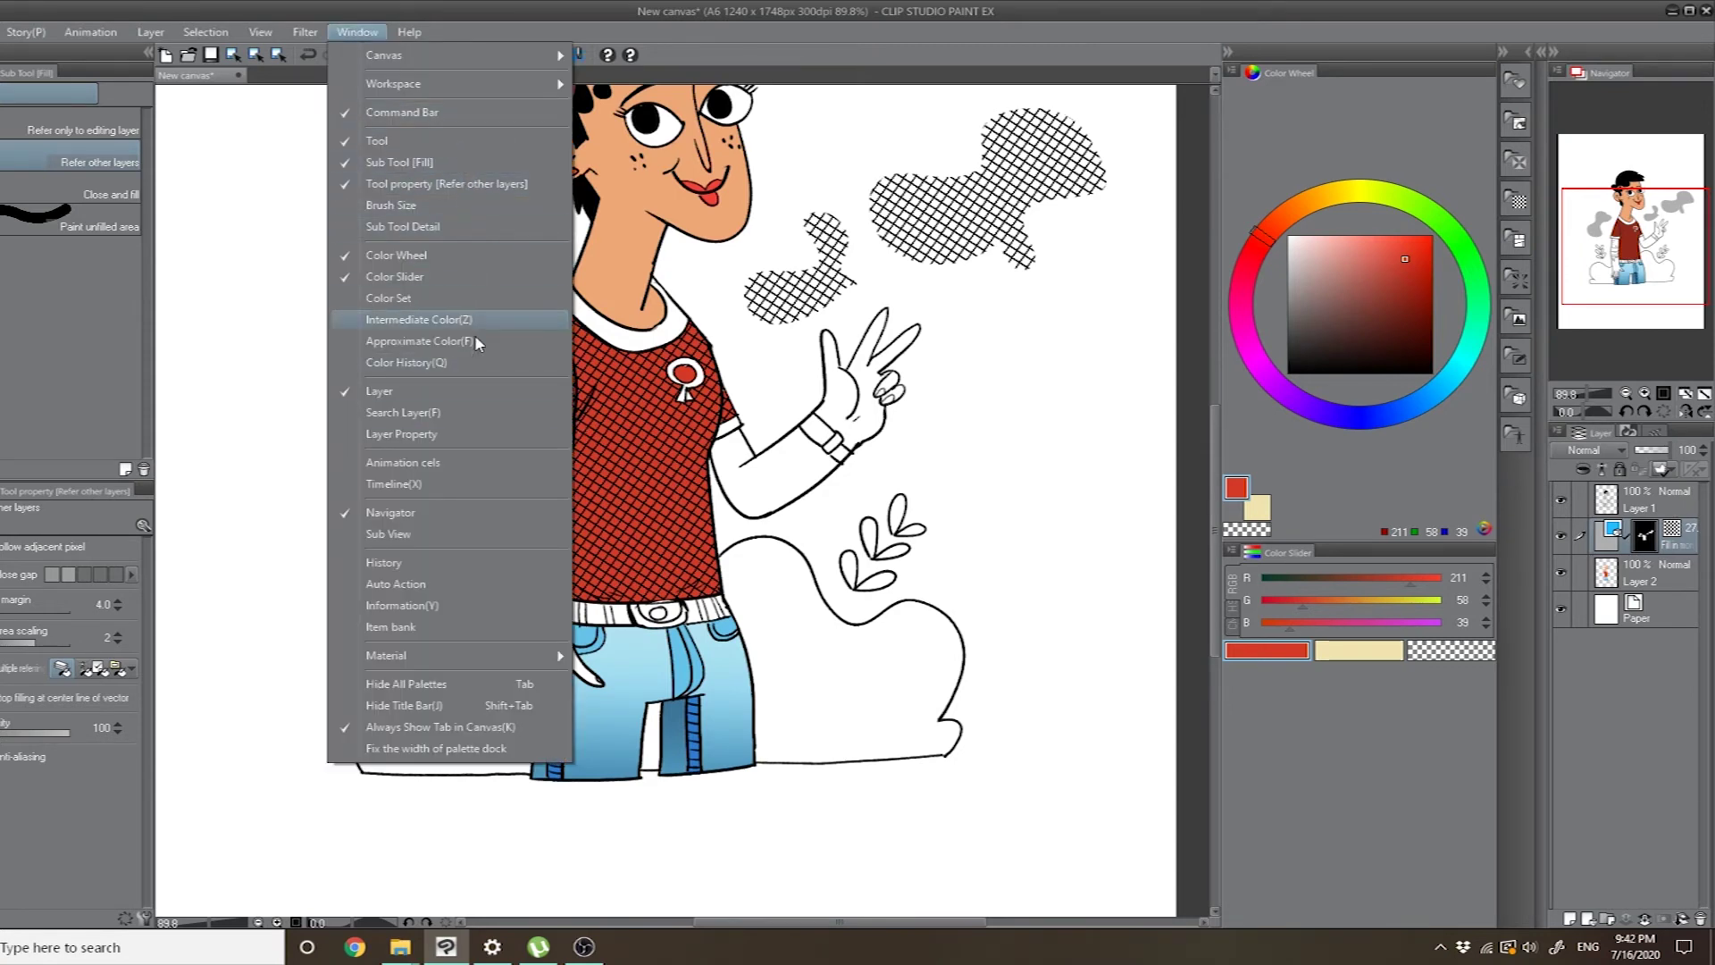
click(457, 434)
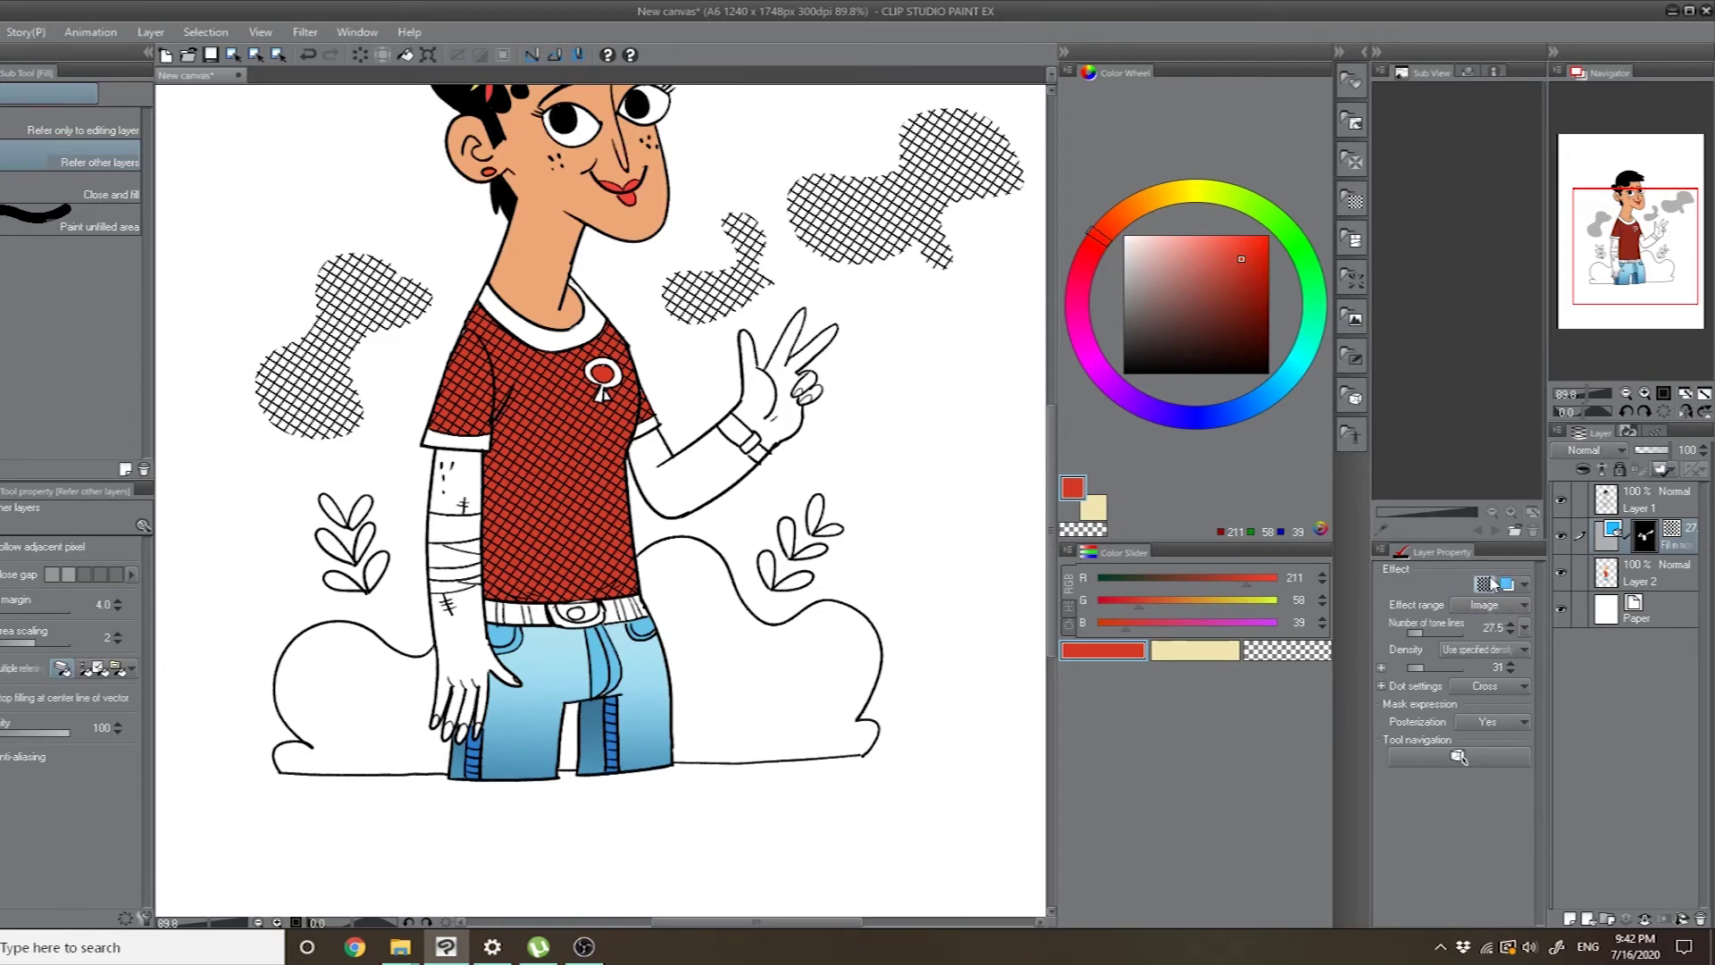
- Enable Layer color on the tone layer, try the current red, and set the color to yellow (237, 243, 7)
click(1639, 564)
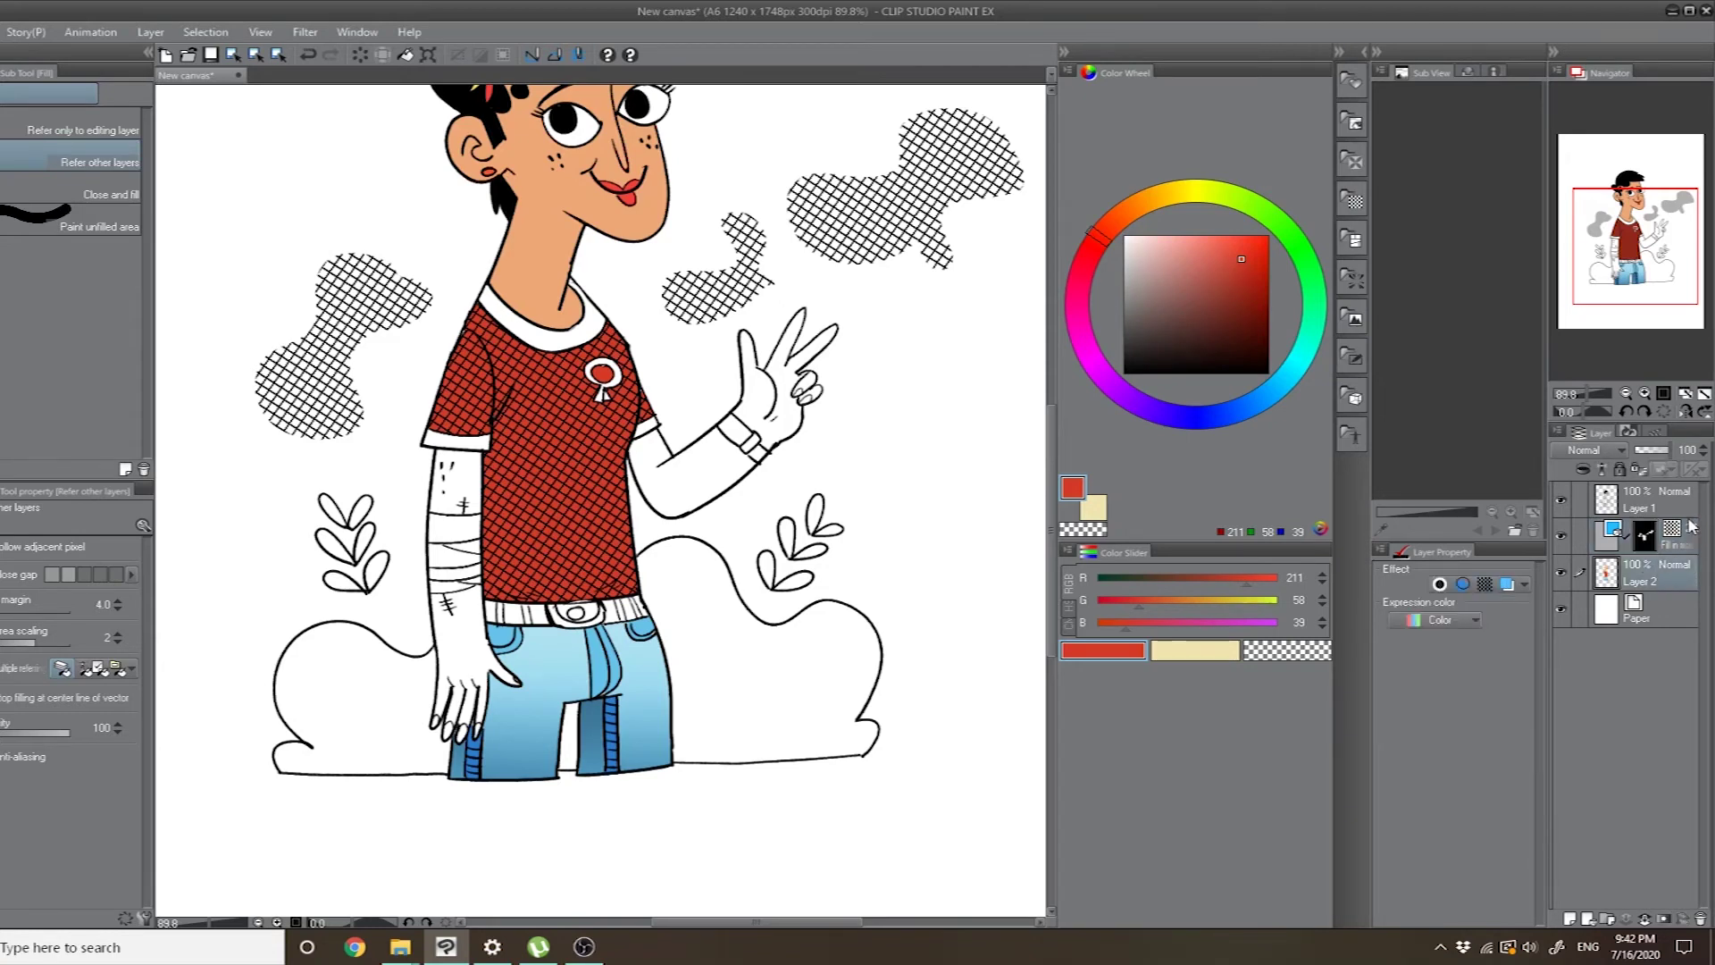
click(1688, 533)
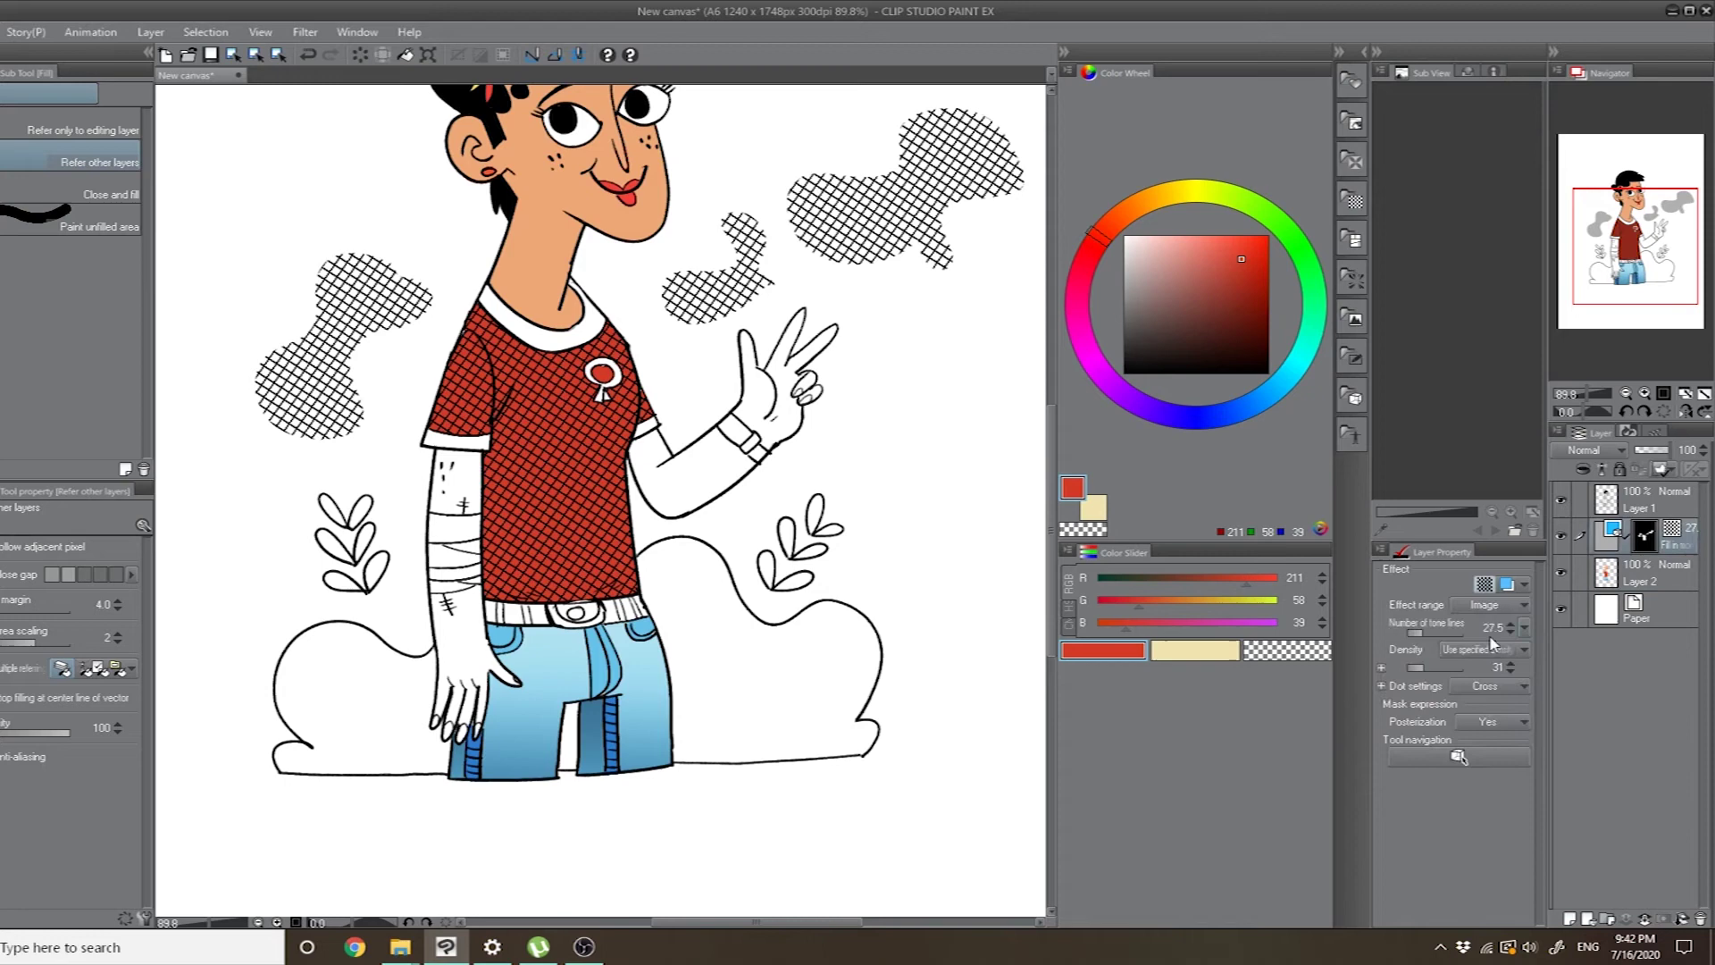
click(1508, 585)
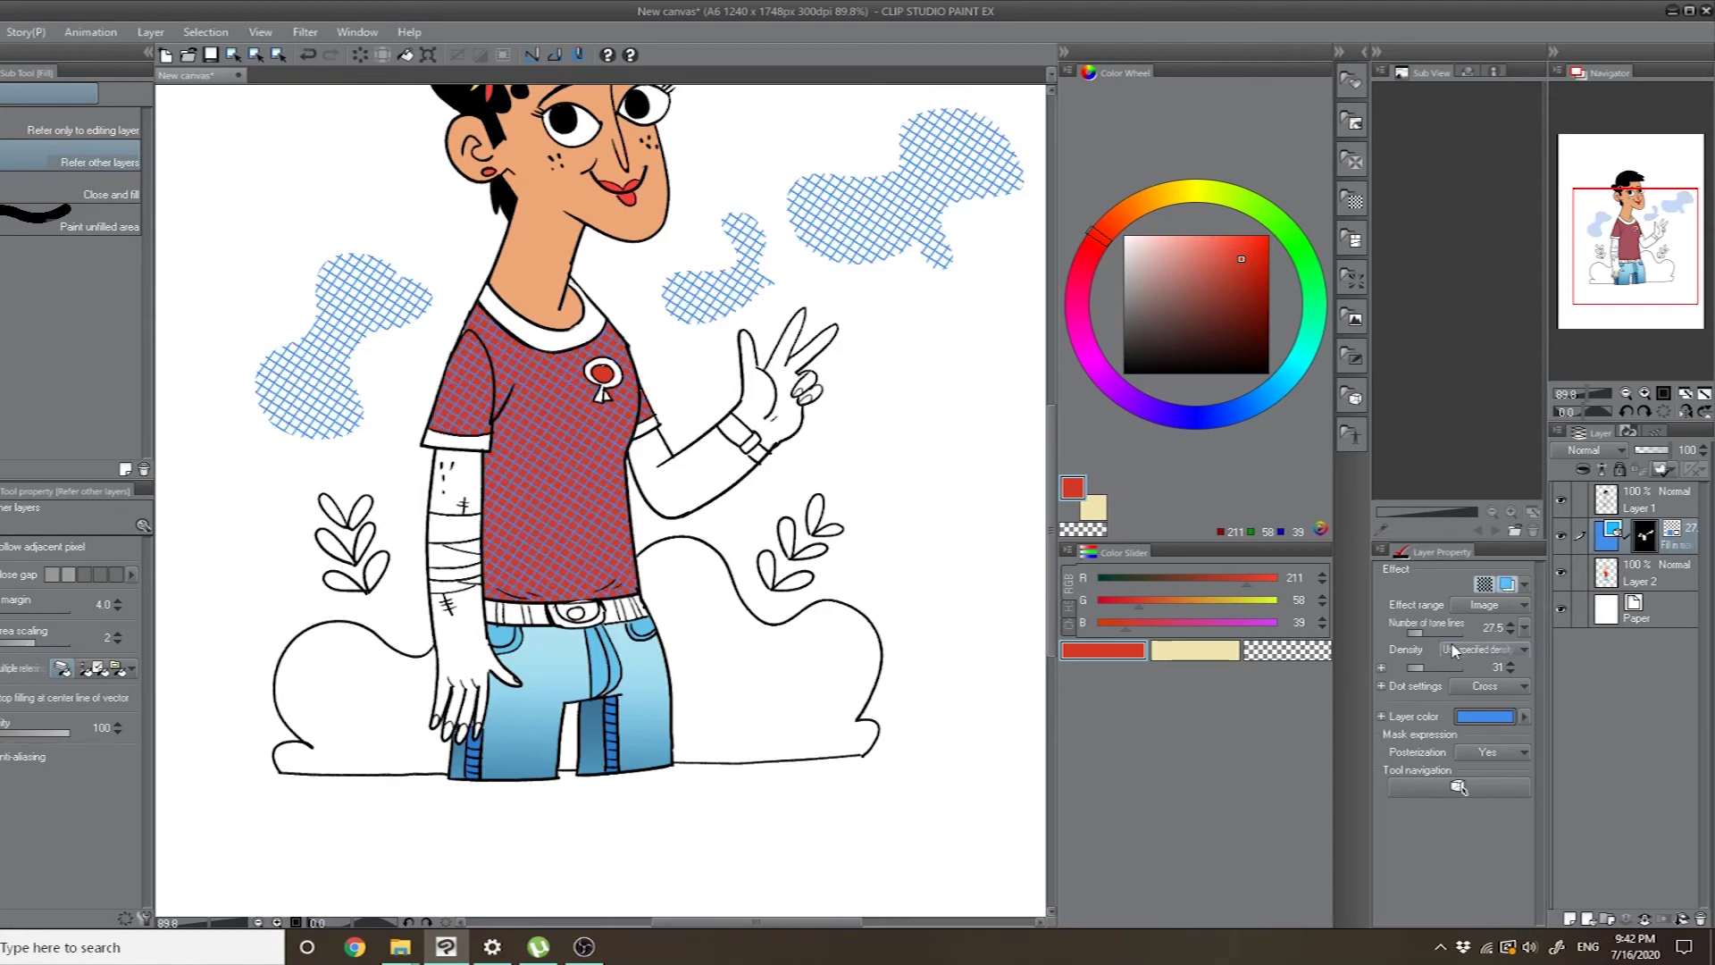
click(1516, 717)
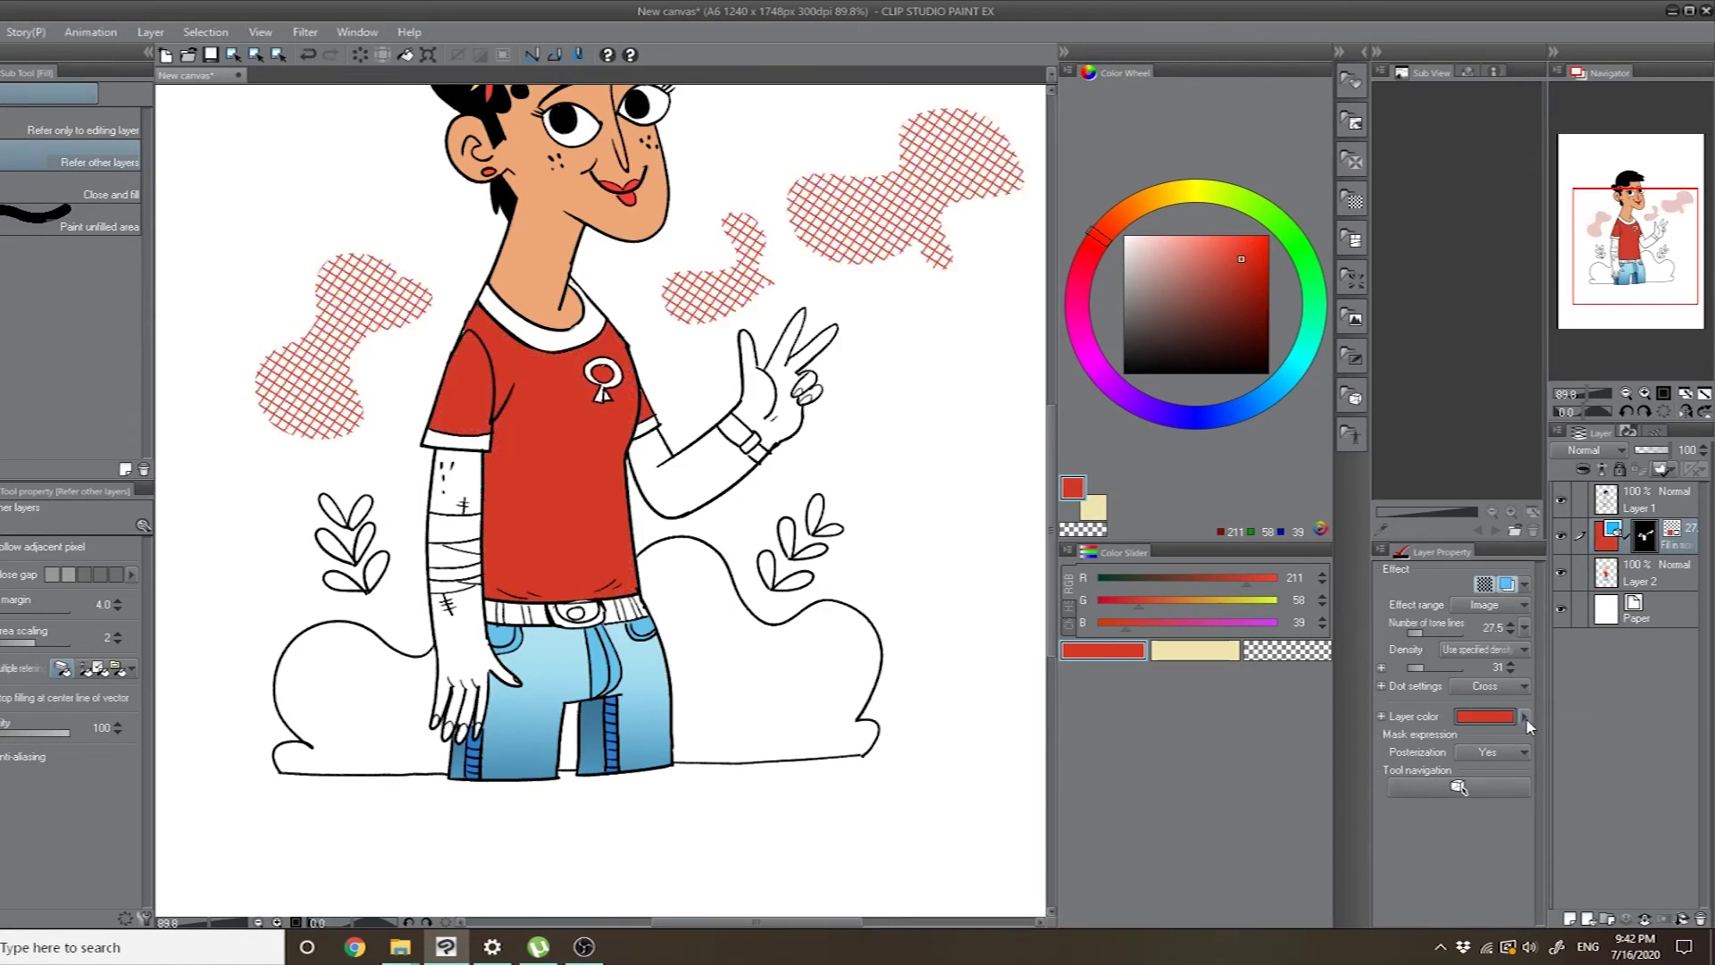
click(1525, 716)
click(850, 358)
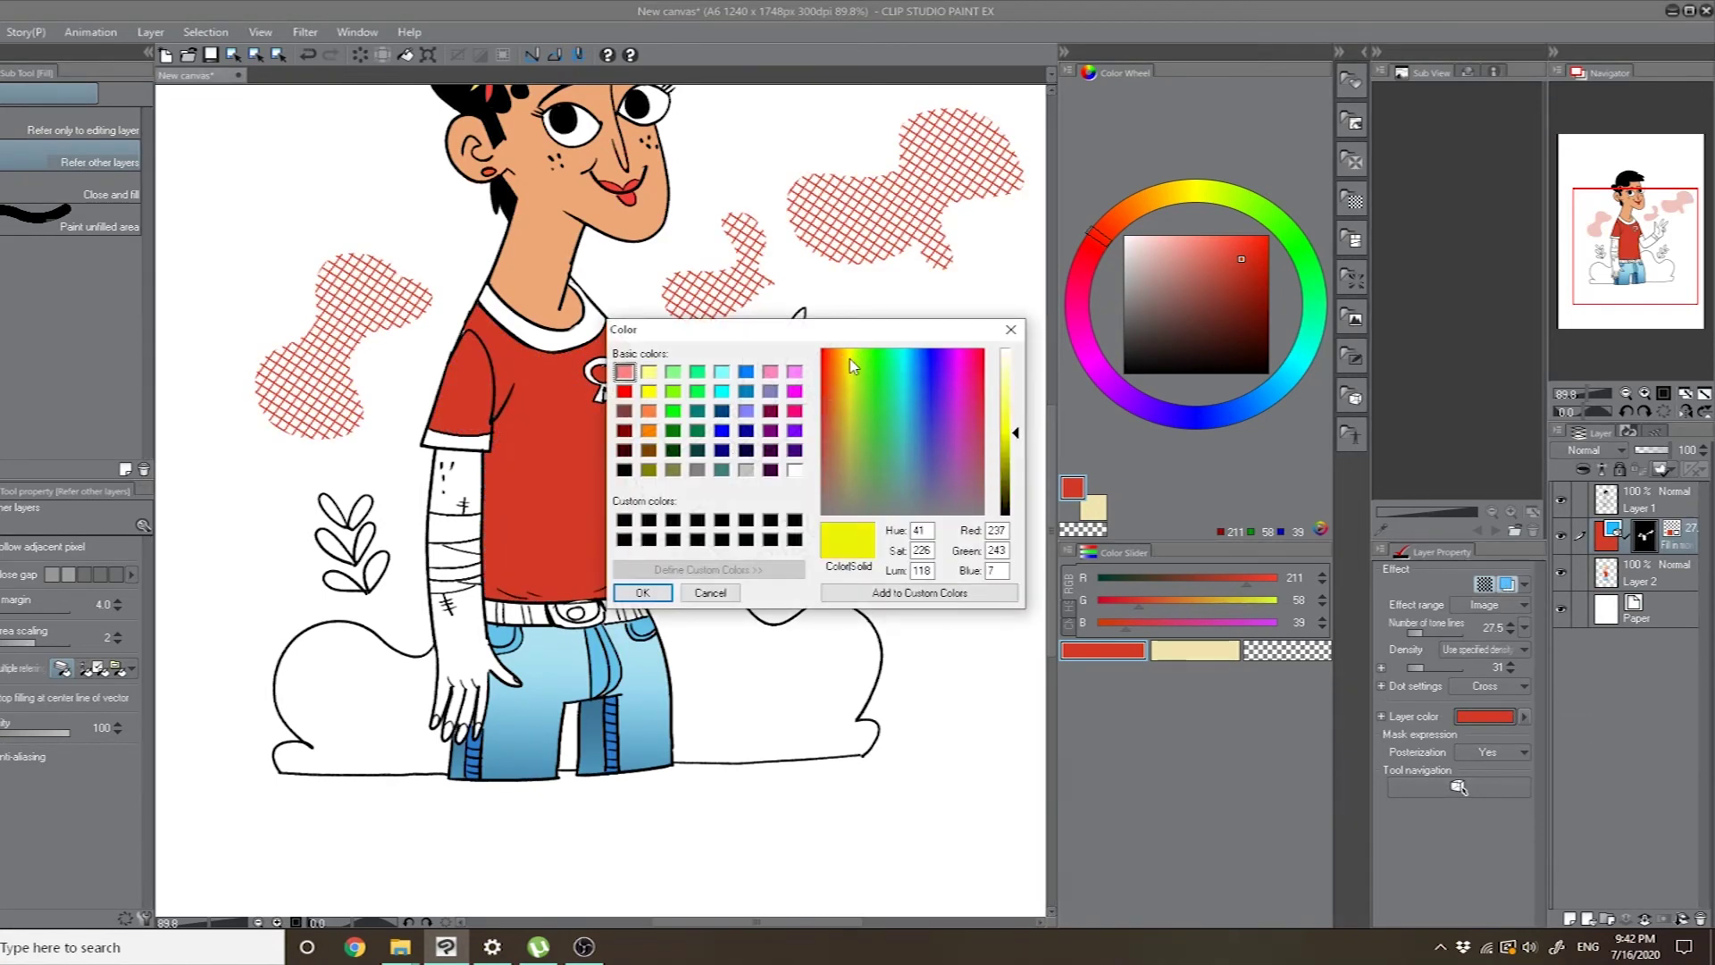
click(664, 592)
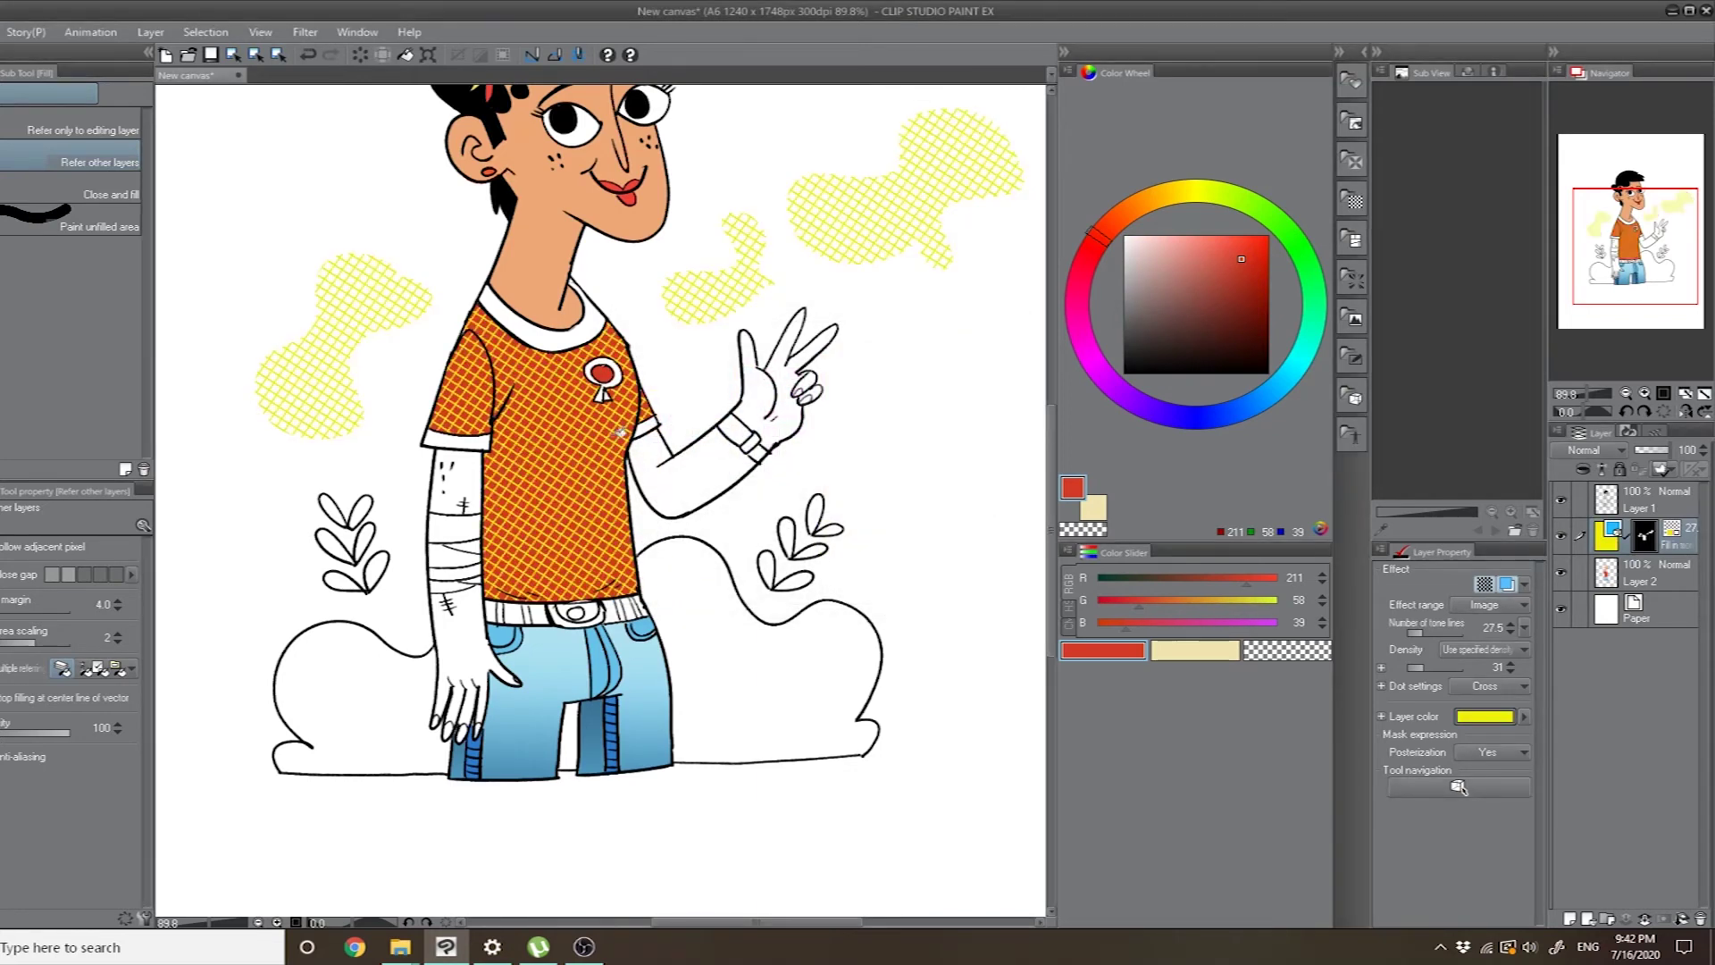
- Lighten the tone layer's color to pale yellow (252, 253, 196)
click(1525, 715)
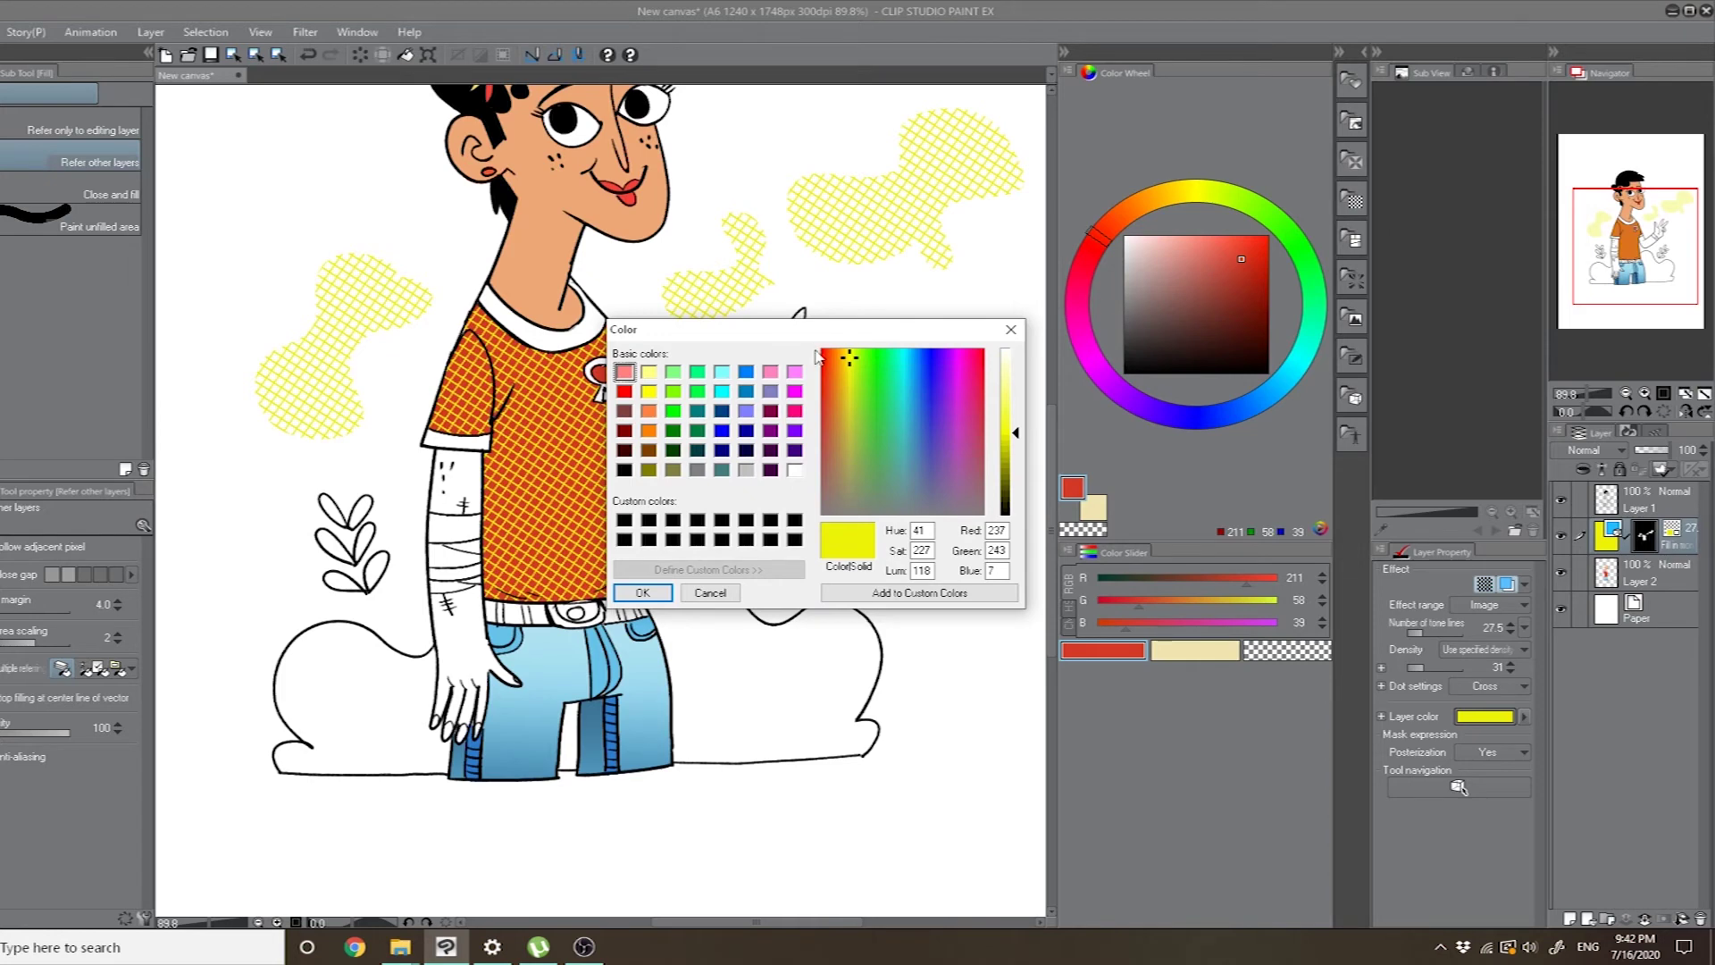
drag(1007, 393, 1016, 372)
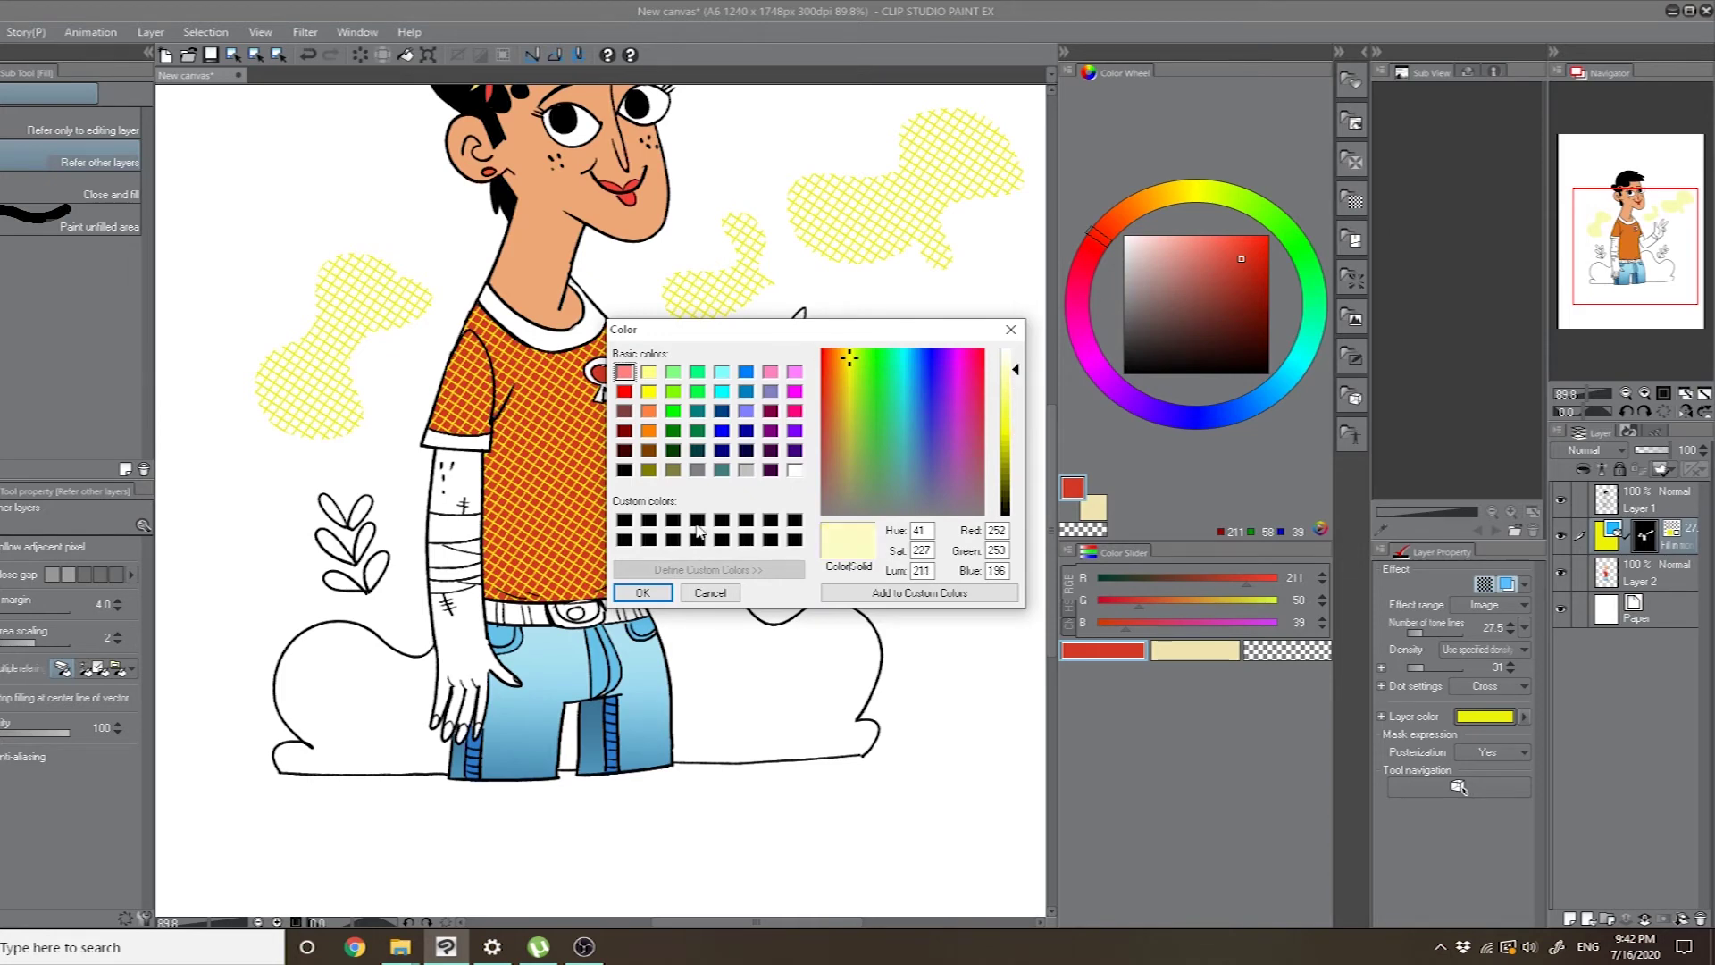
click(642, 592)
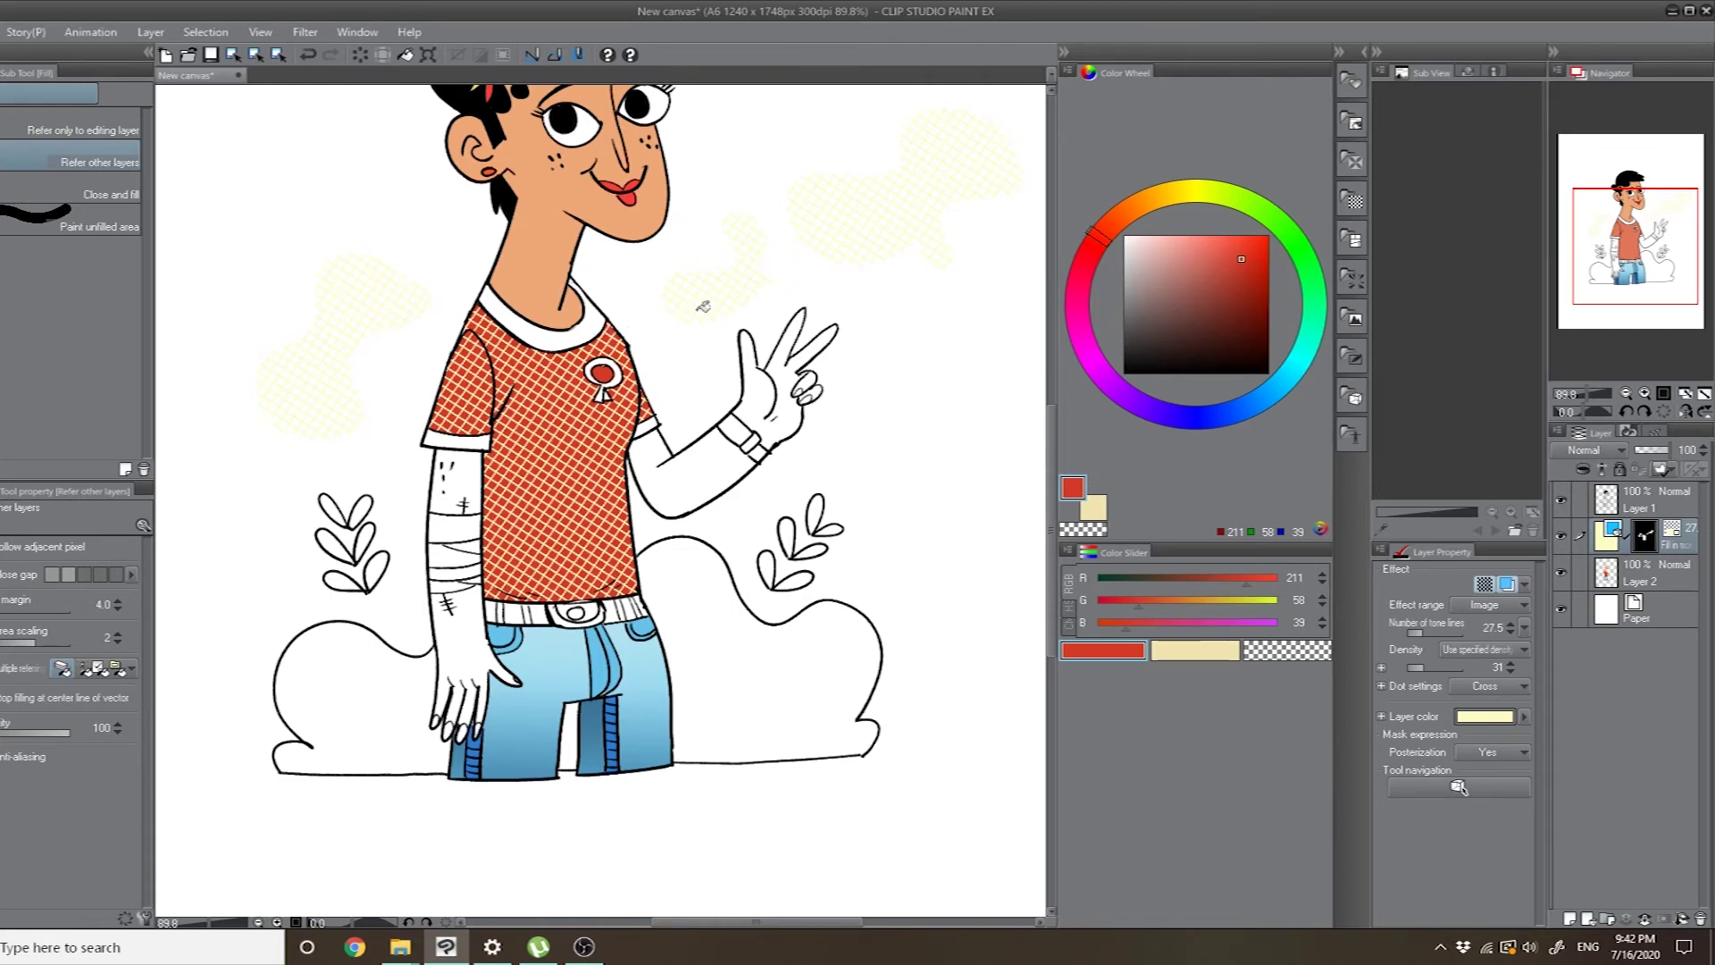
- Lasso and delete the loose tone patches on both sides of the character, and clear the selection
key(m)
mouse_move(722, 350)
mouse_down()
mouse_move(670, 275)
mouse_move(1038, 105)
mouse_move(715, 402)
mouse_up()
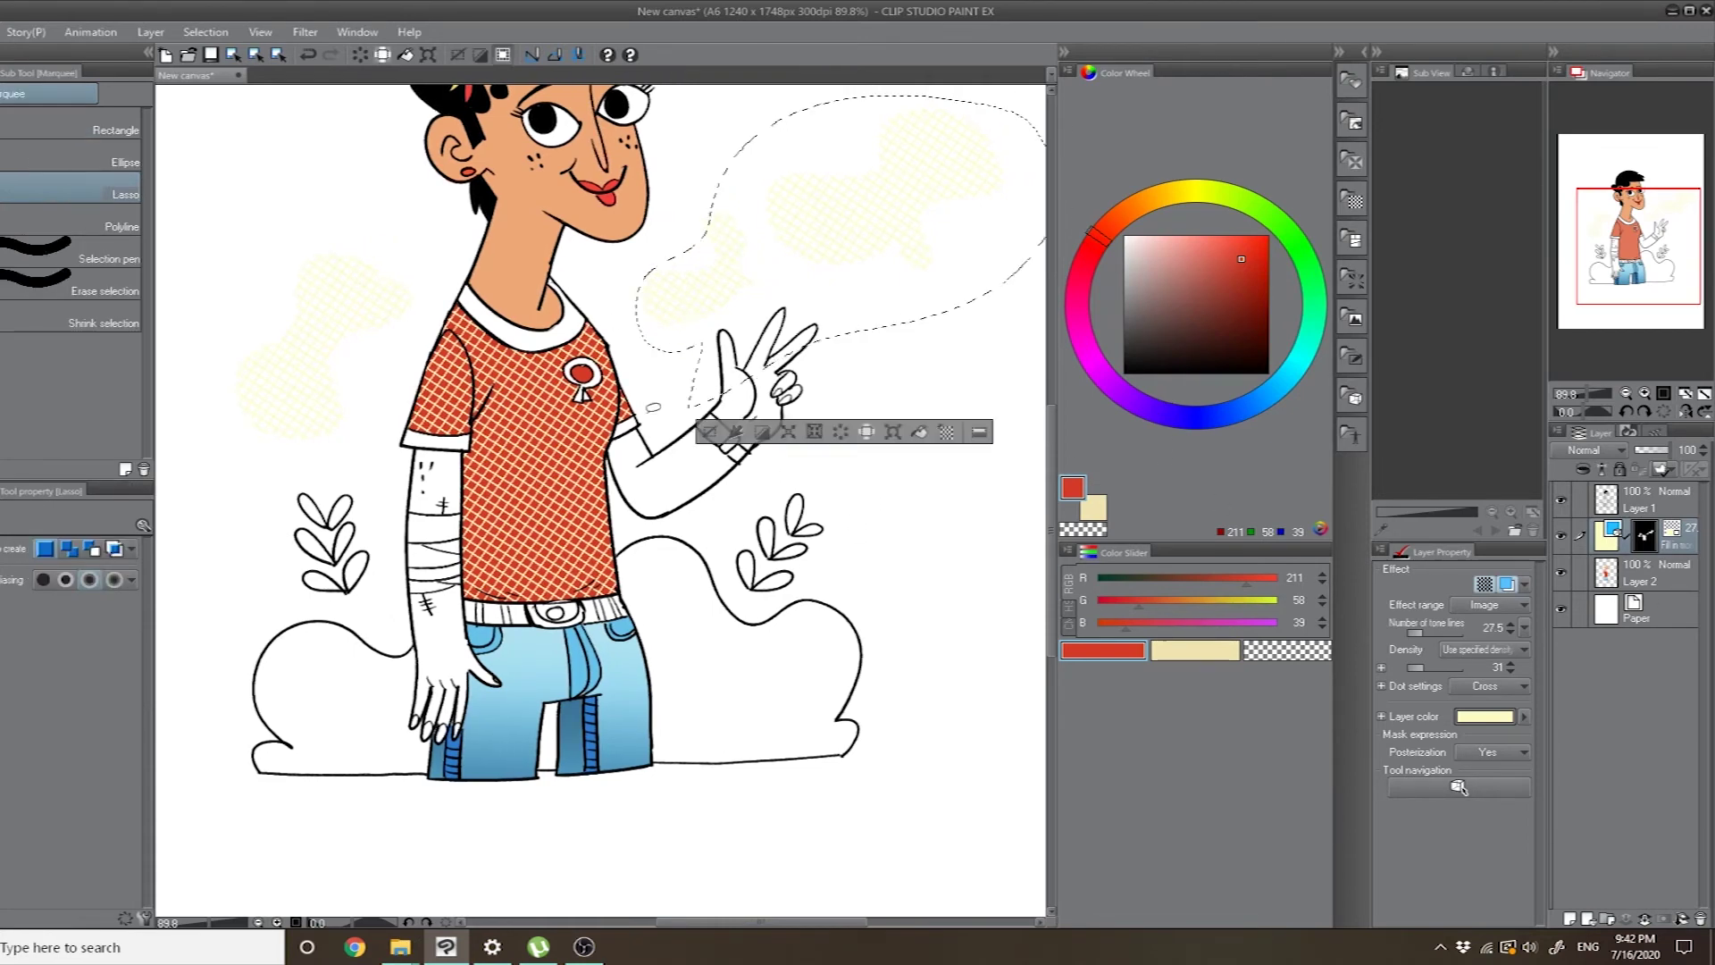
mouse_move(442, 264)
mouse_down()
mouse_move(431, 327)
mouse_move(317, 202)
mouse_move(340, 198)
mouse_up()
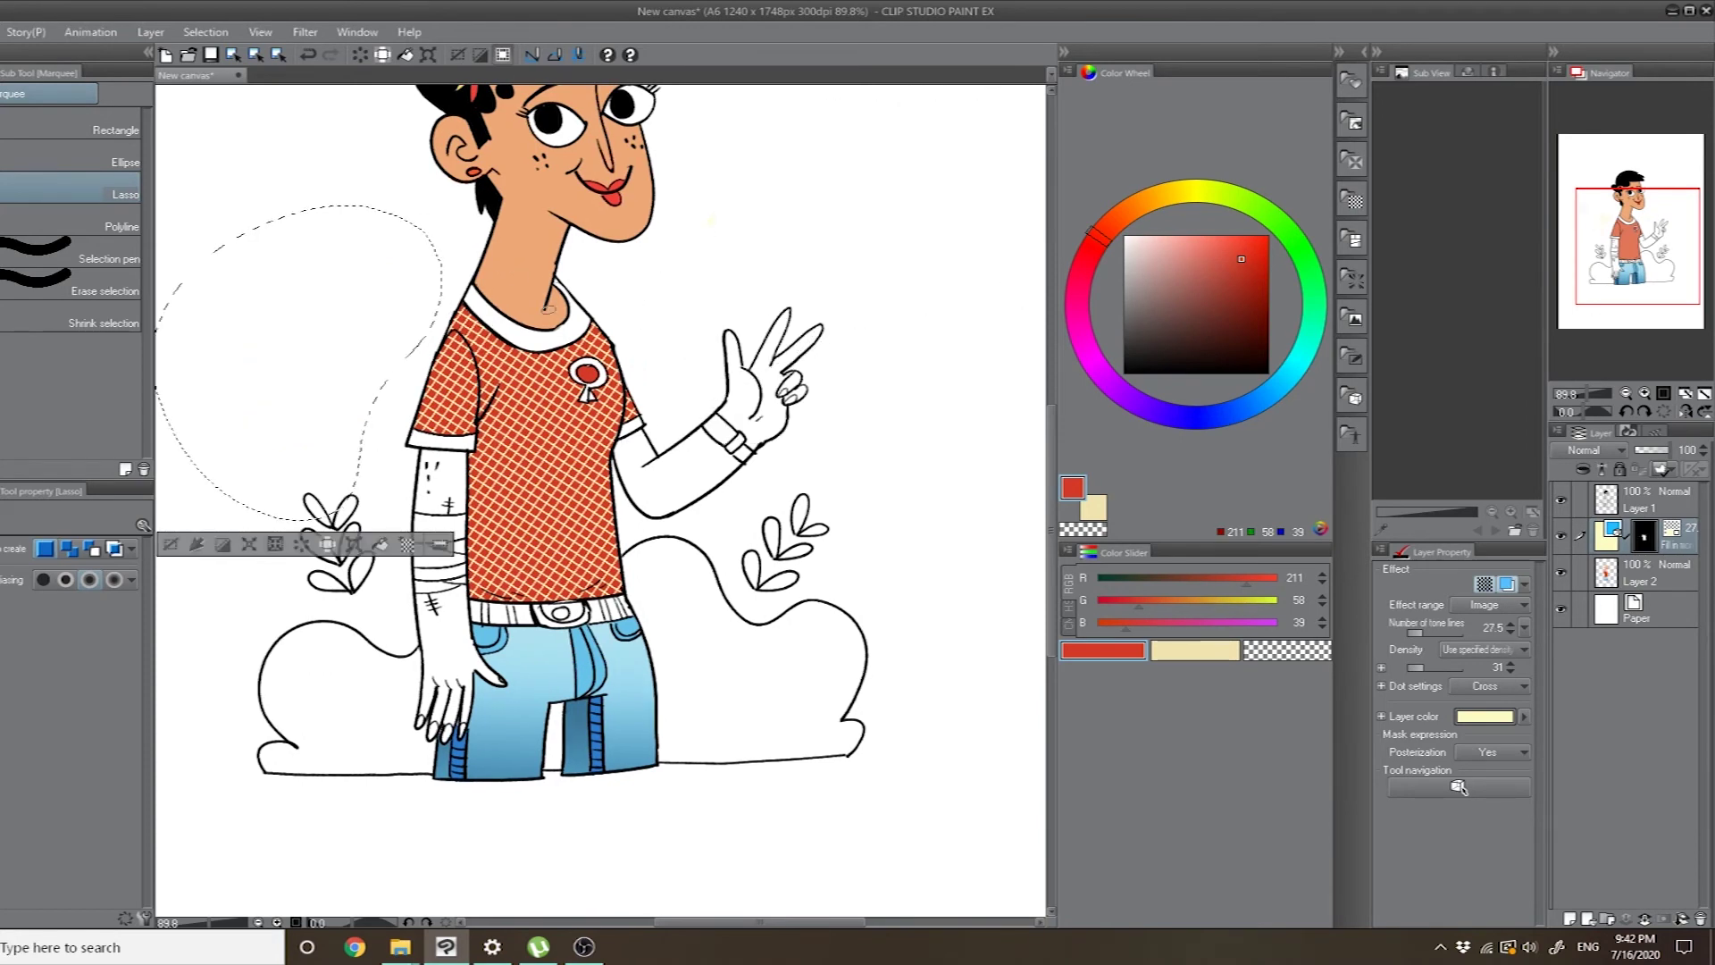
key(ctrl+d)
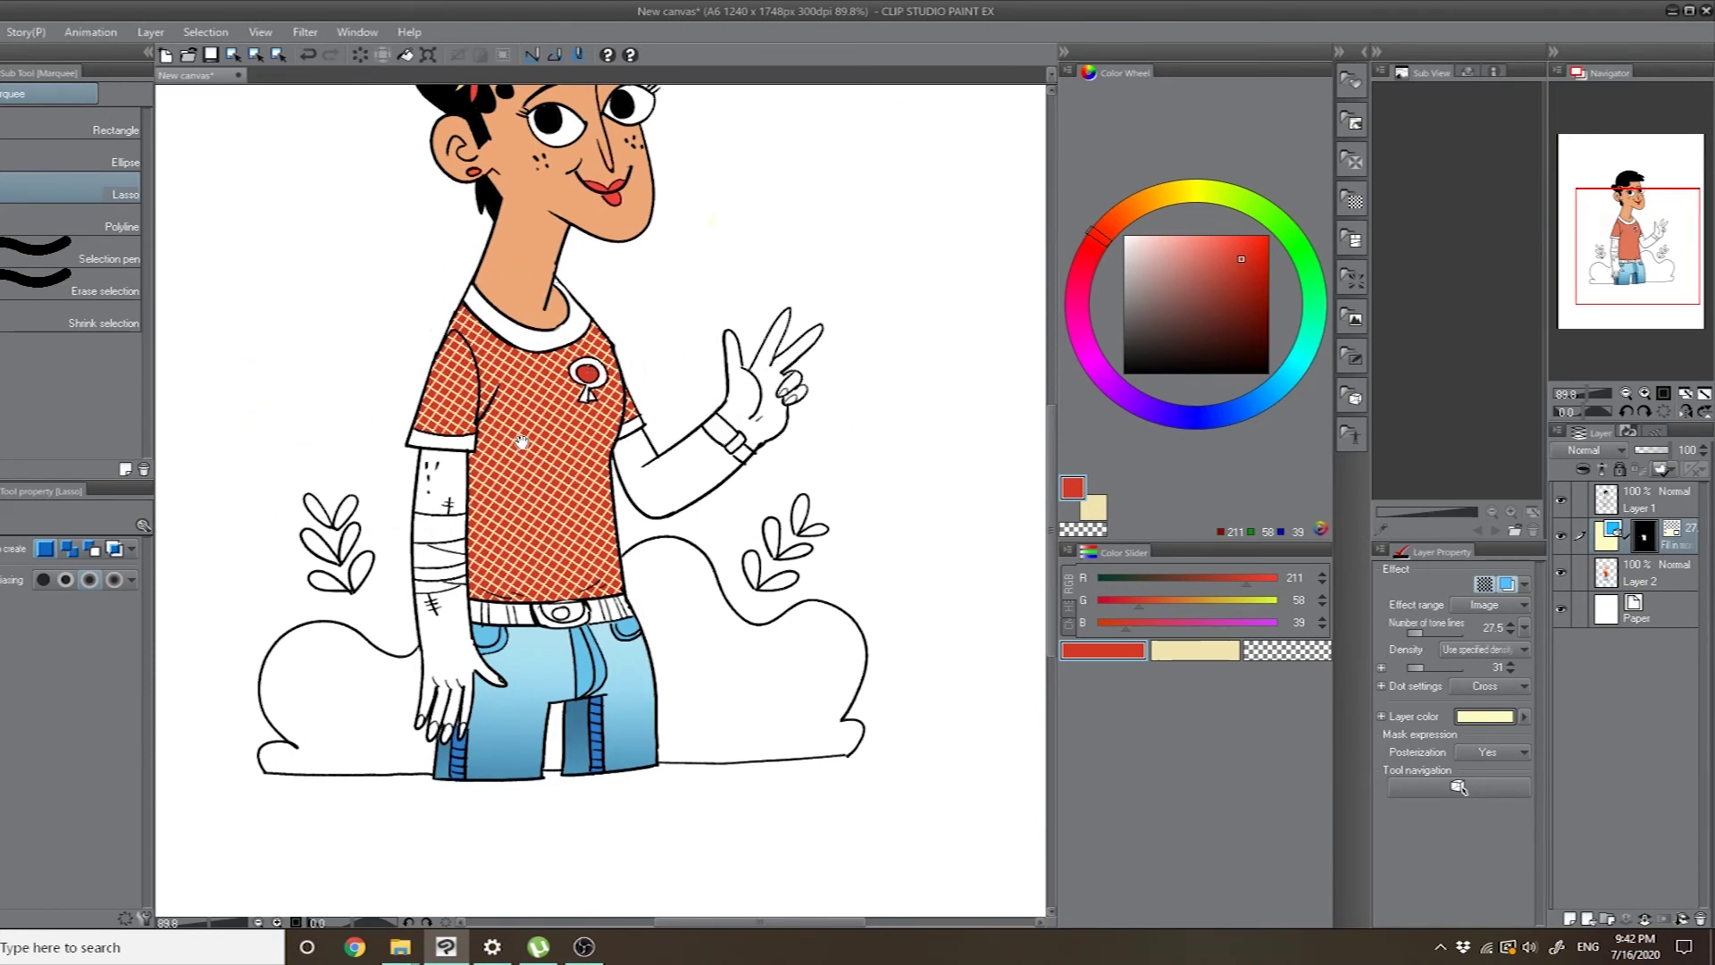
- Try a Circle tone on a lassoed area beside the face, undo it, and clear the selection
scroll(867, 500, up, 2)
scroll(860, 436, up, 2)
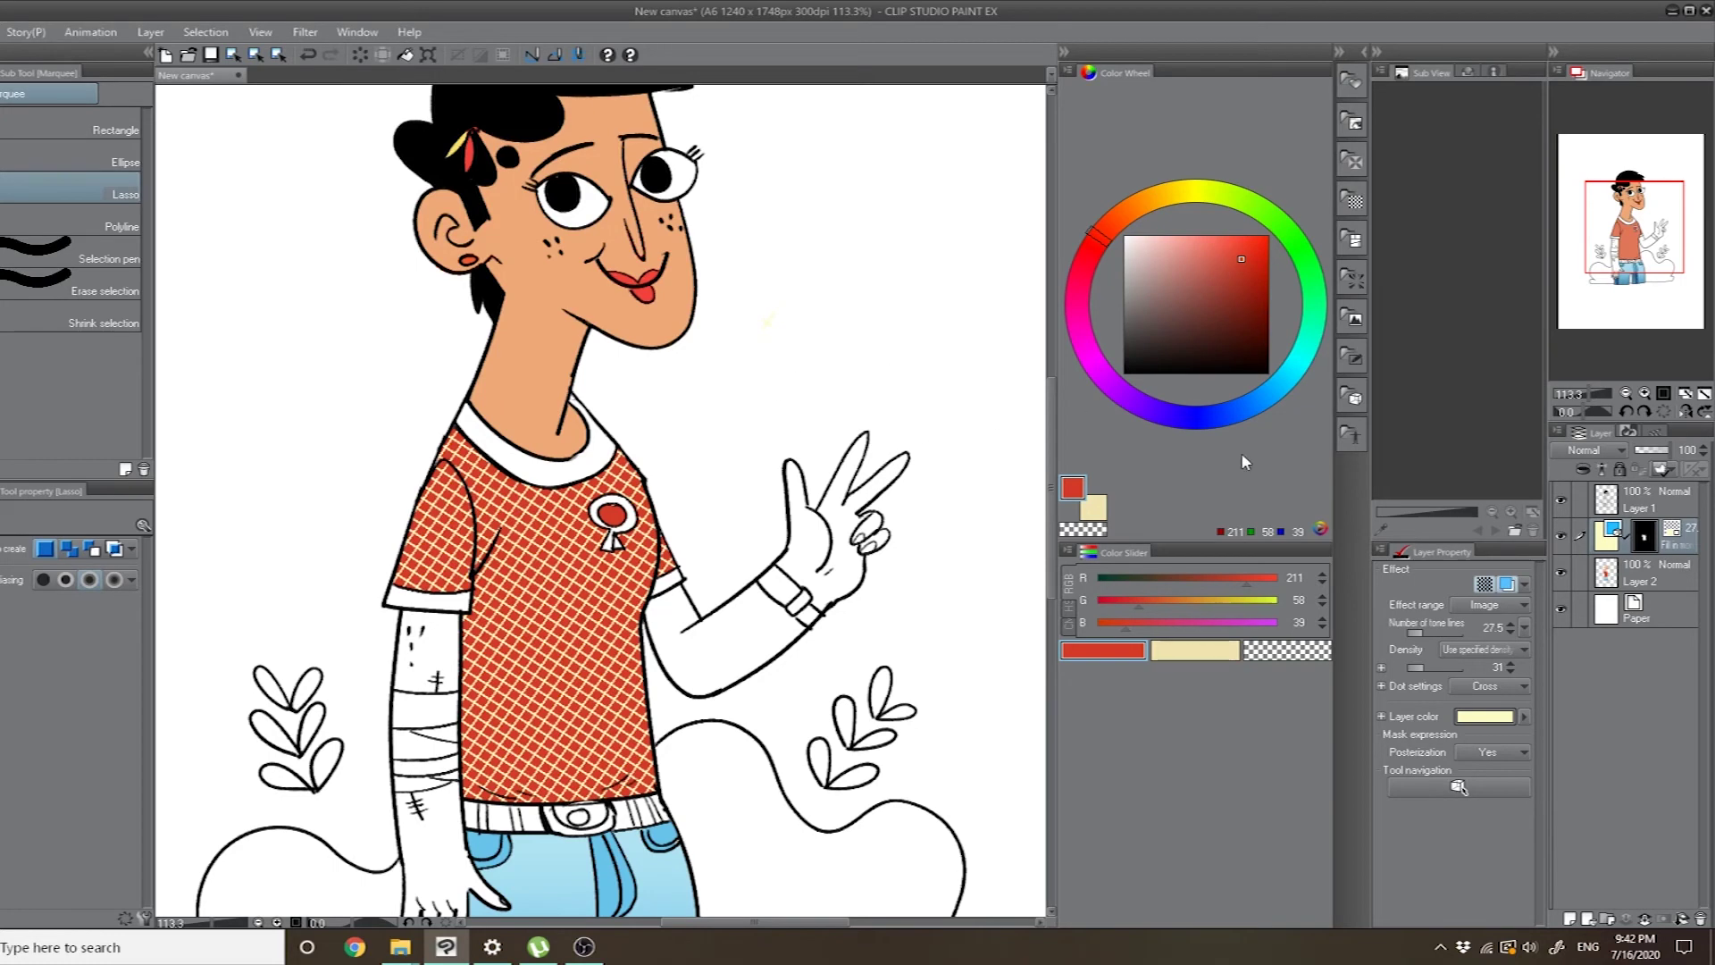
mouse_move(947, 316)
mouse_down()
mouse_move(911, 276)
mouse_move(965, 267)
mouse_up()
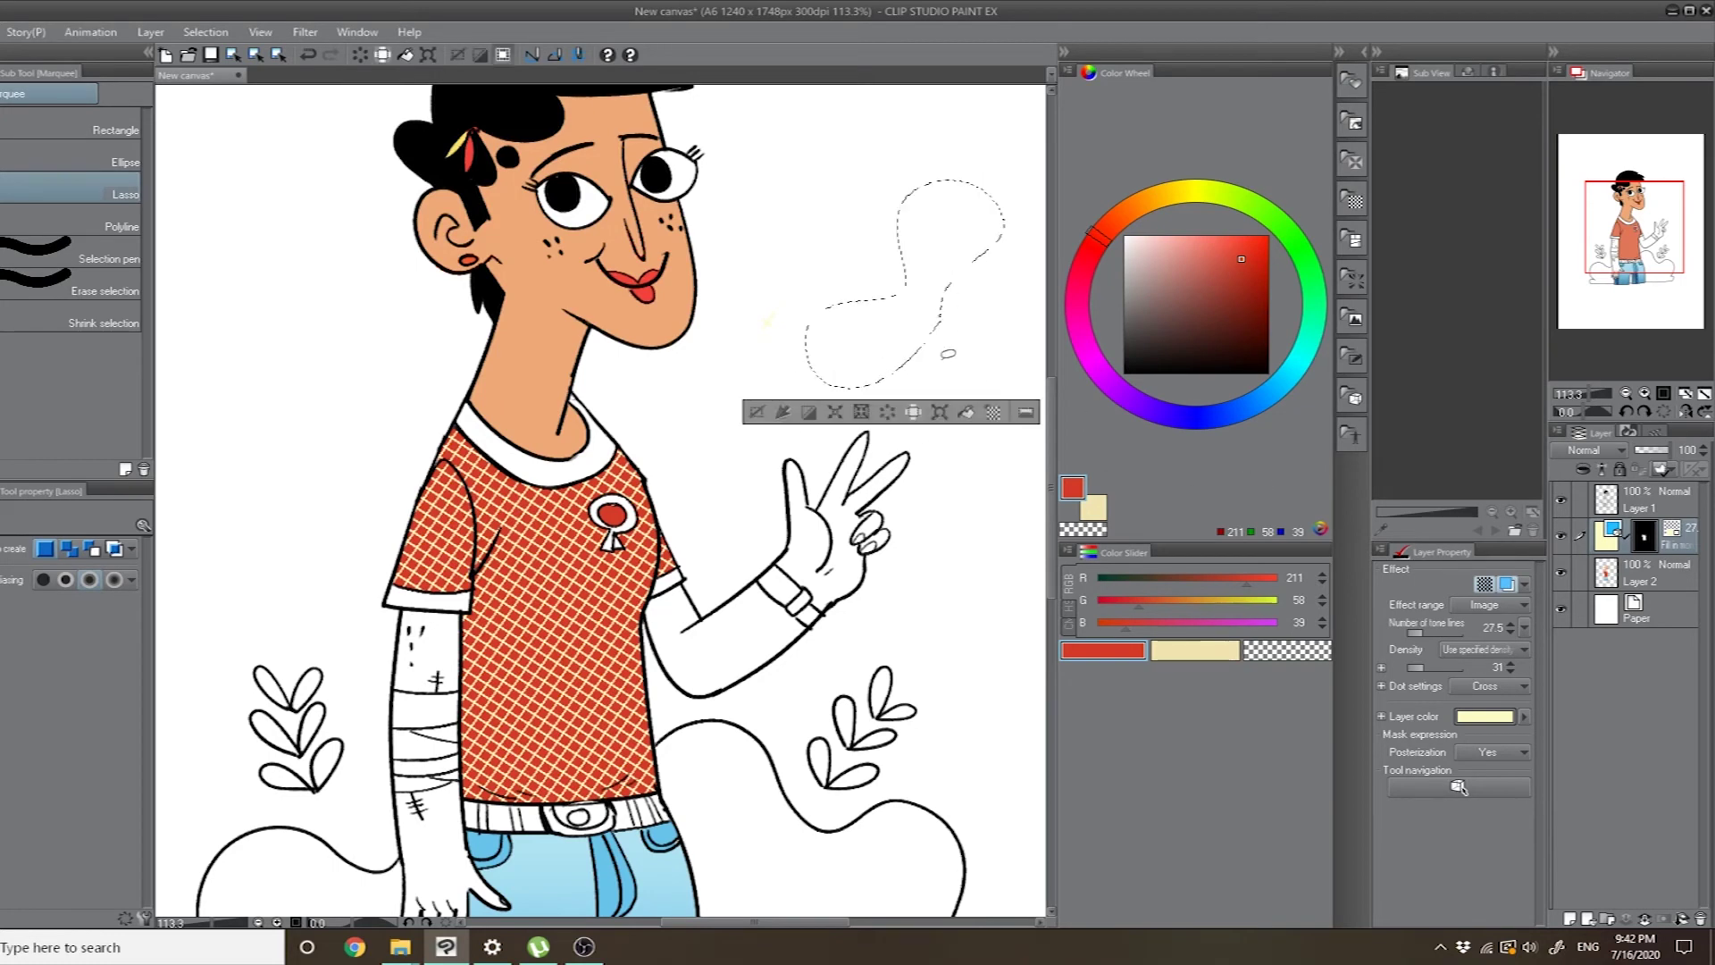
click(992, 411)
click(629, 346)
click(594, 368)
click(911, 291)
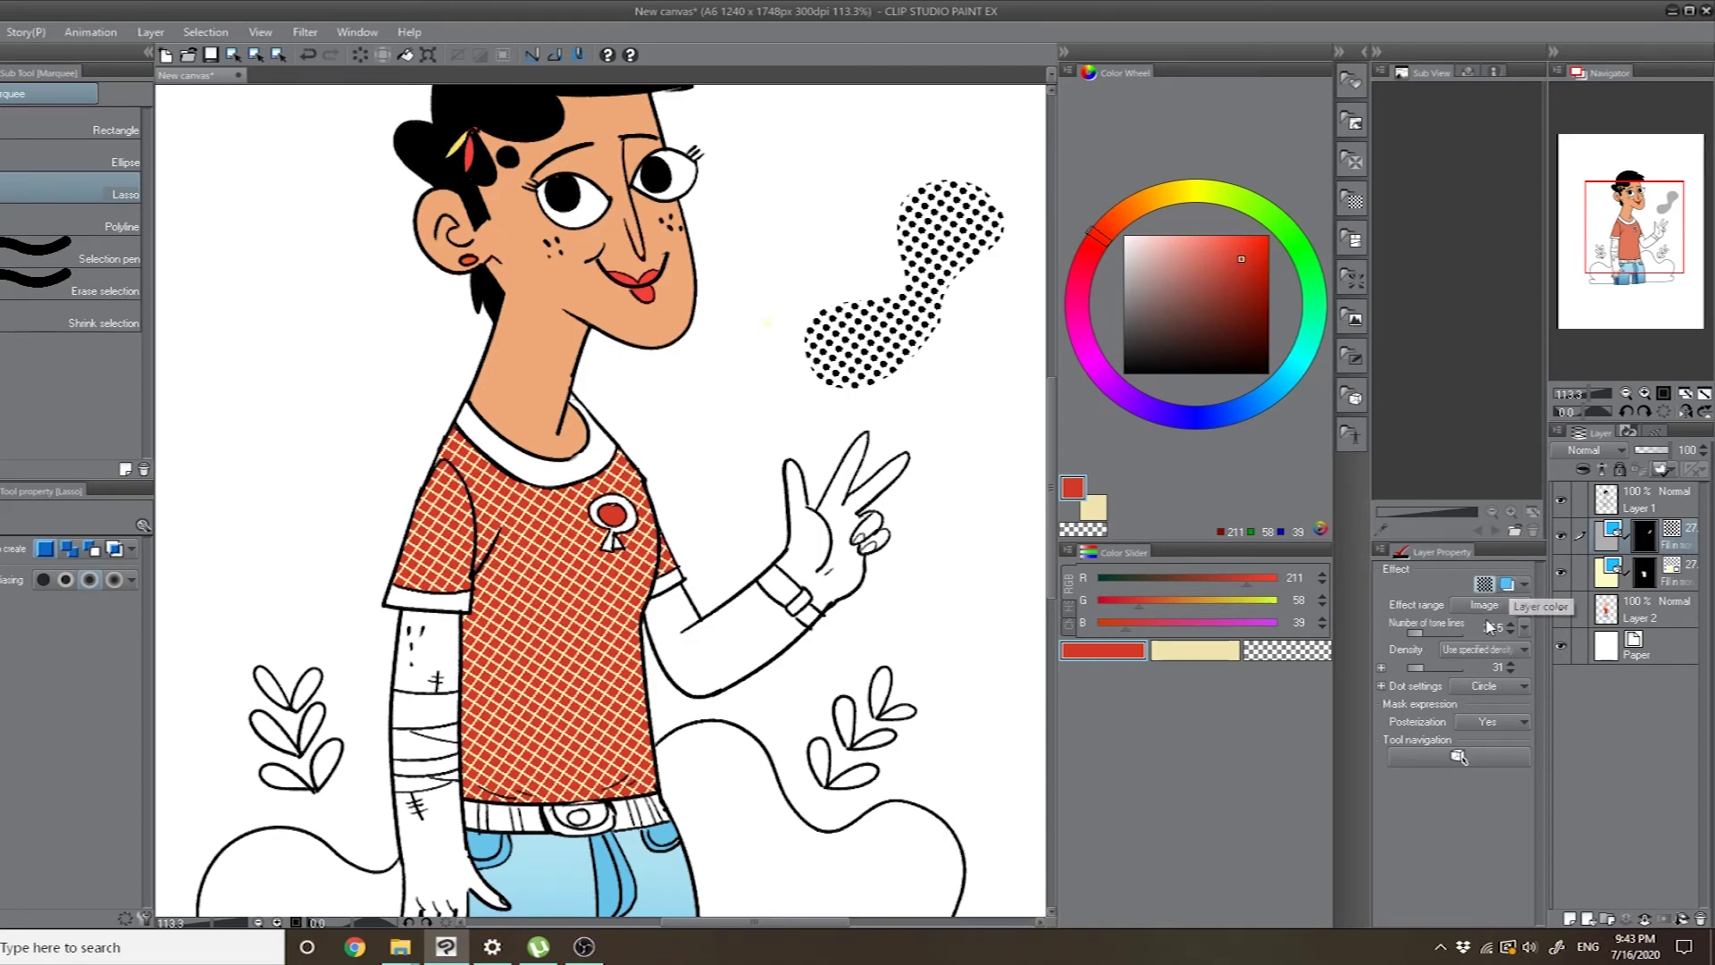
key(ctrl+z)
key(ctrl+d)
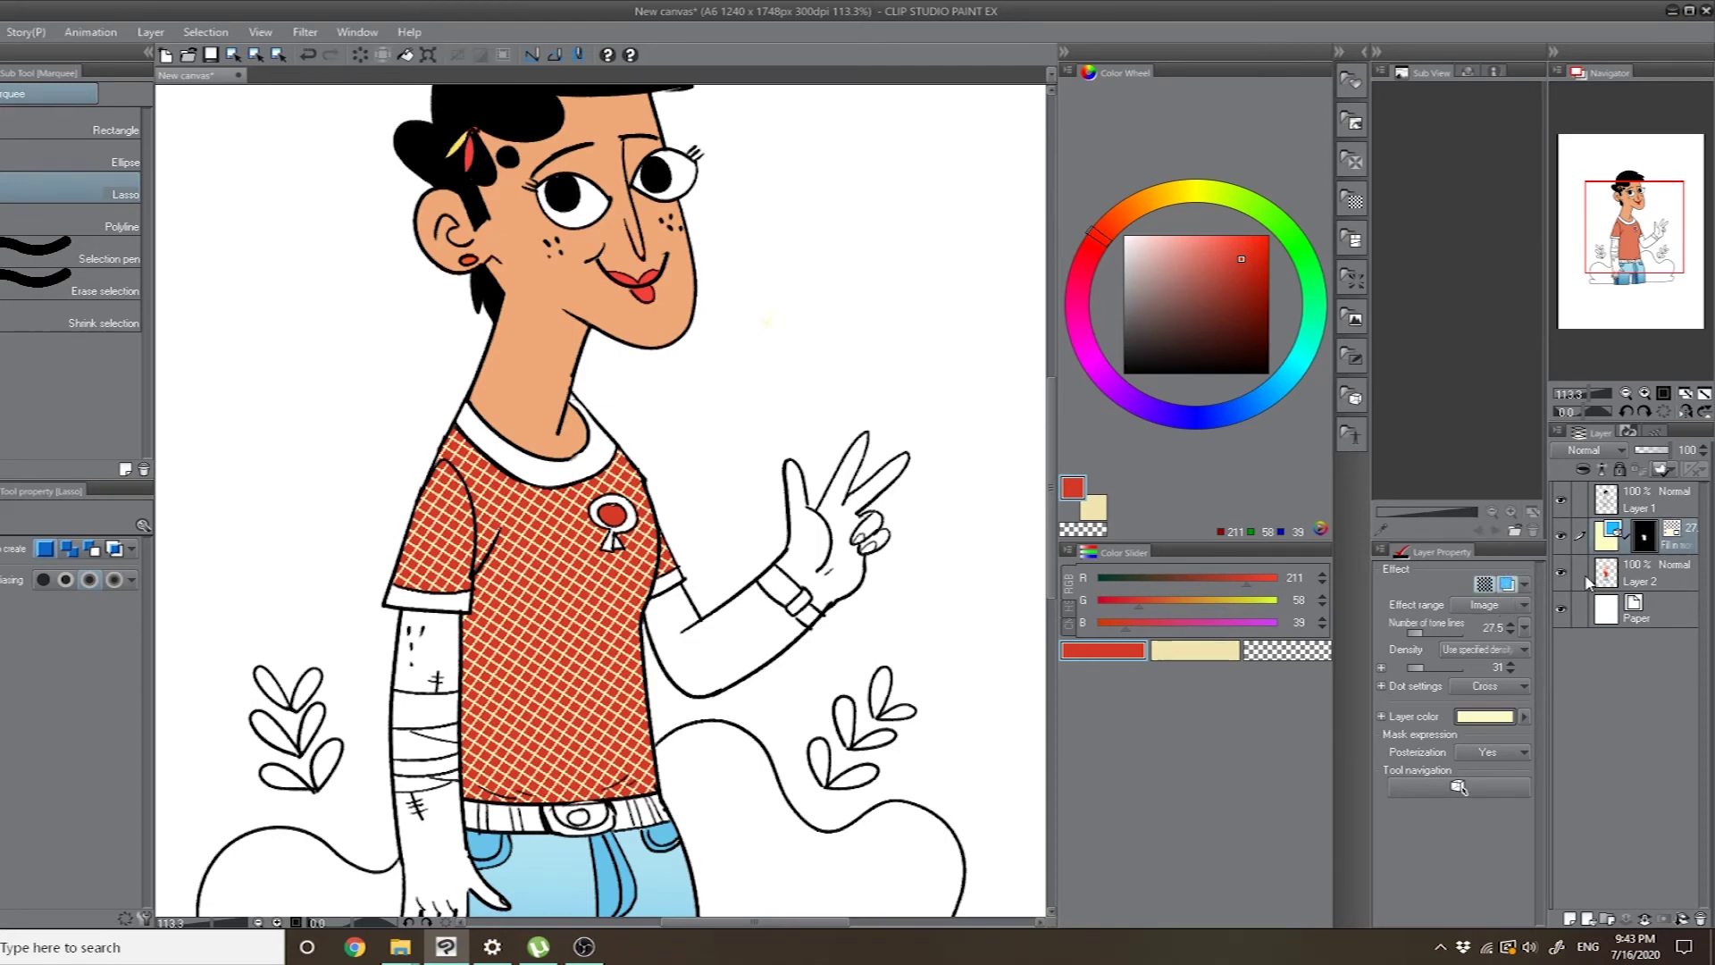
- Sample the neck's skin color and fill both arms and hands with it on Layer 2
scroll(864, 624, down, 3)
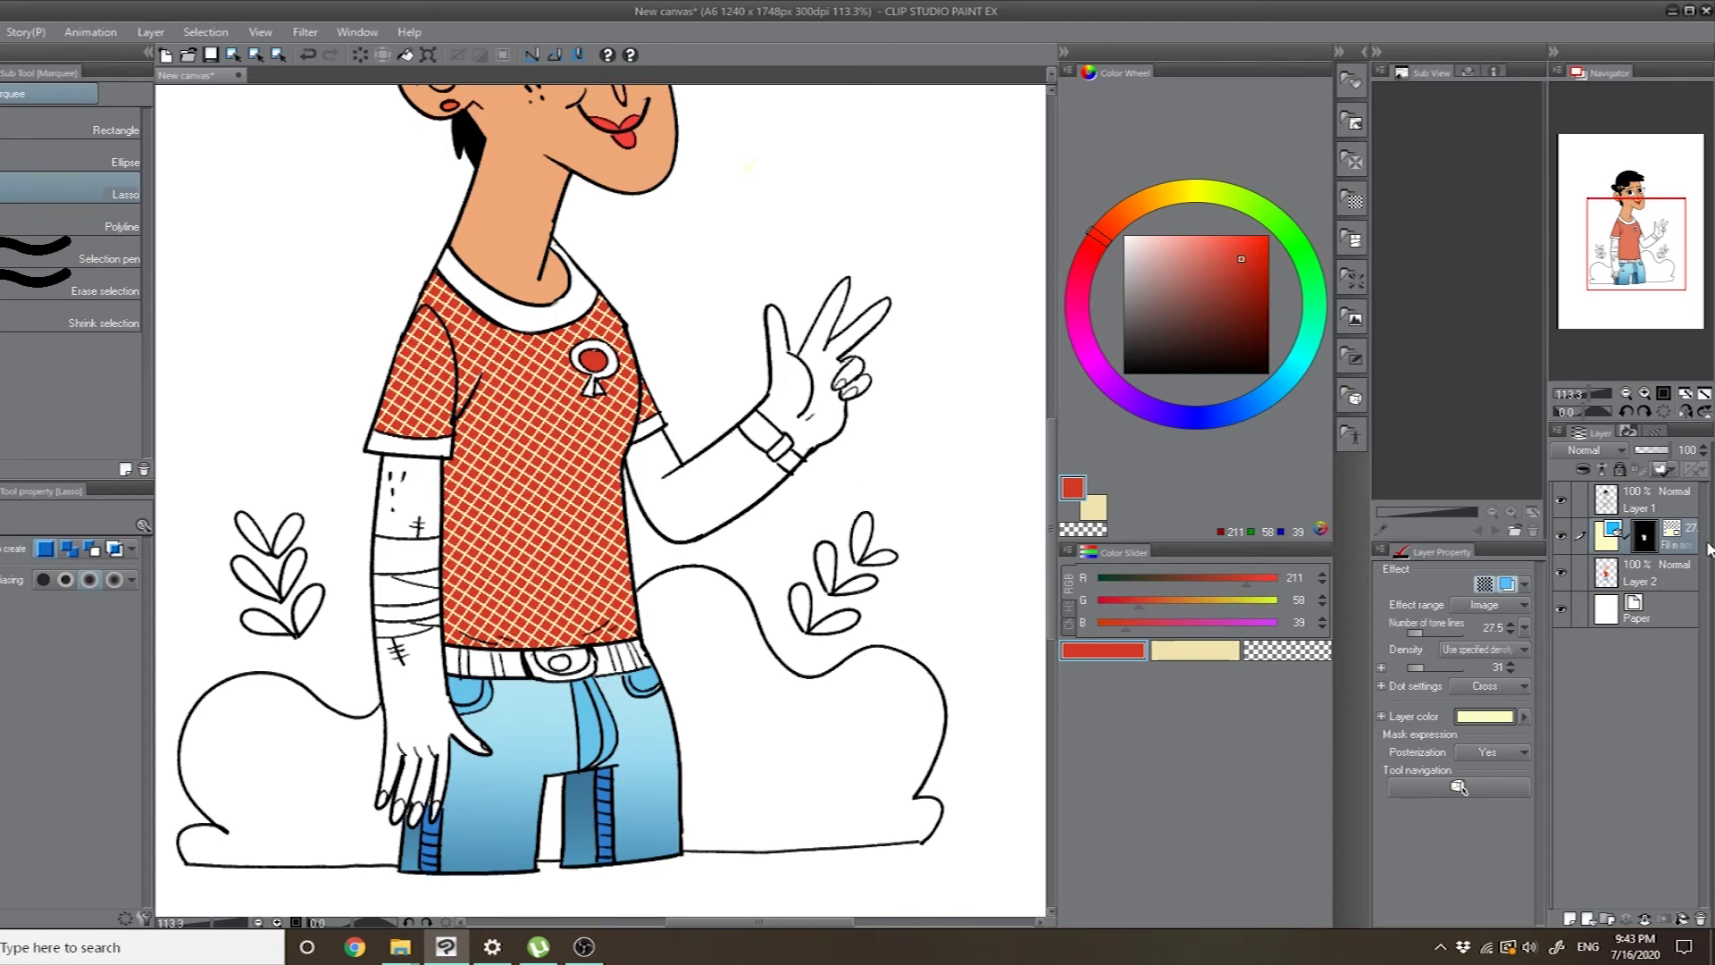
key(alt+bracketleft)
key(g)
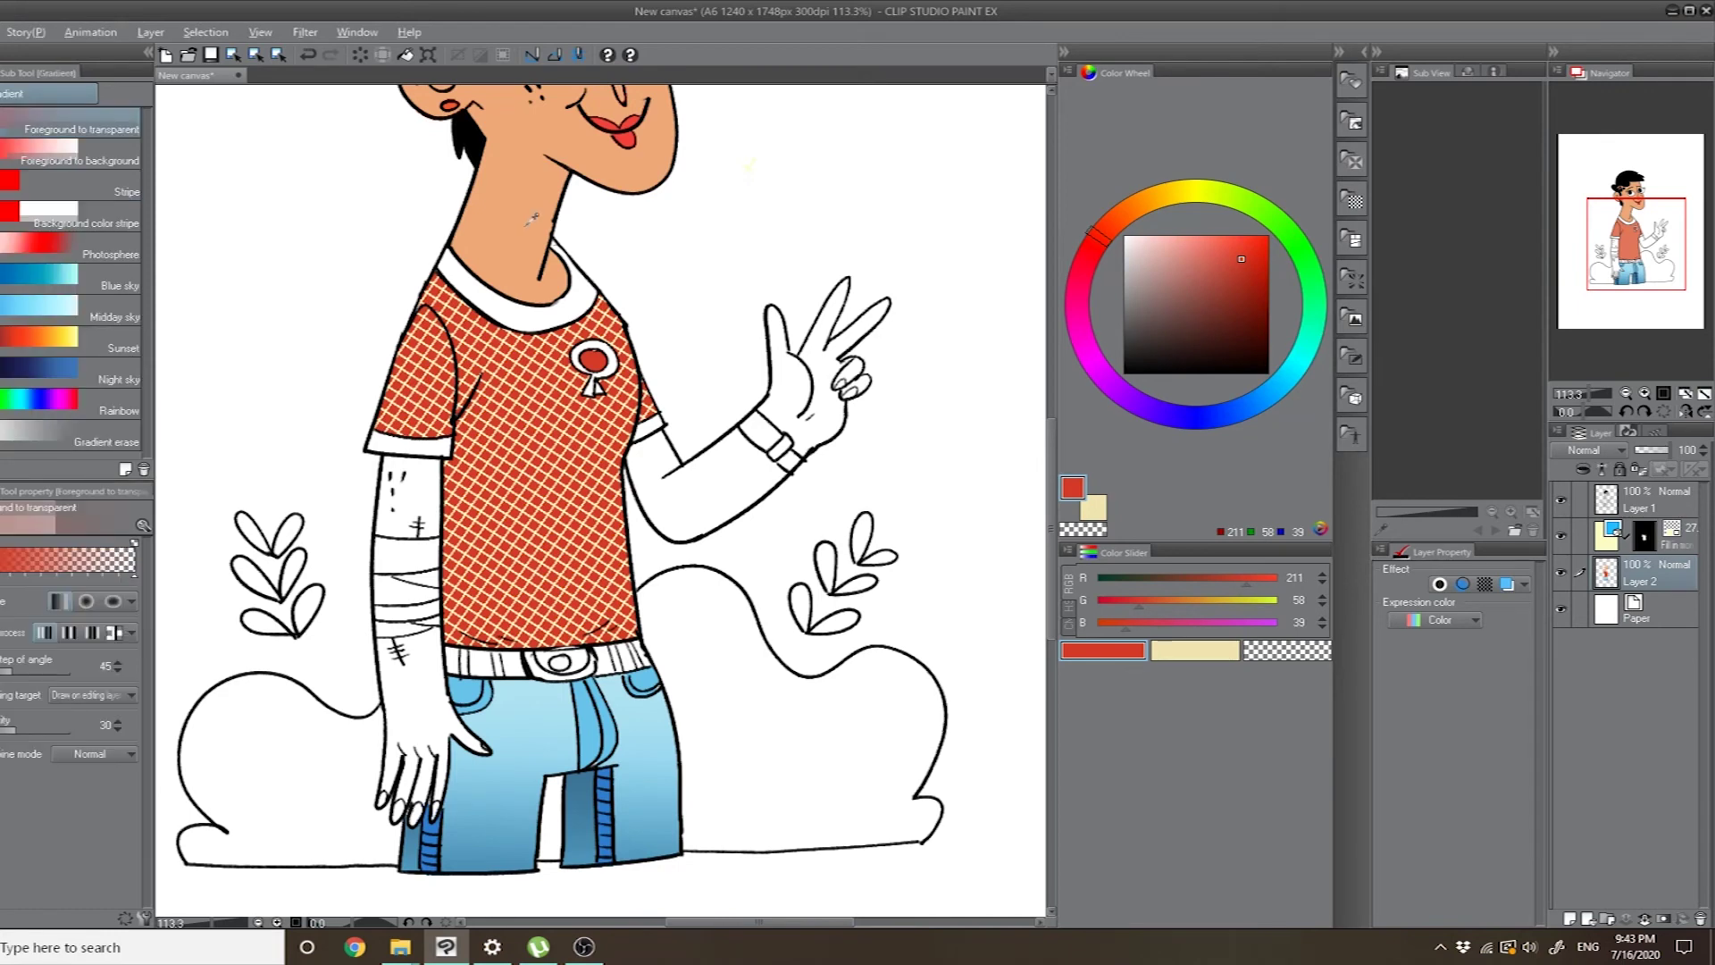
alt+click(533, 220)
key(g)
click(724, 478)
click(813, 403)
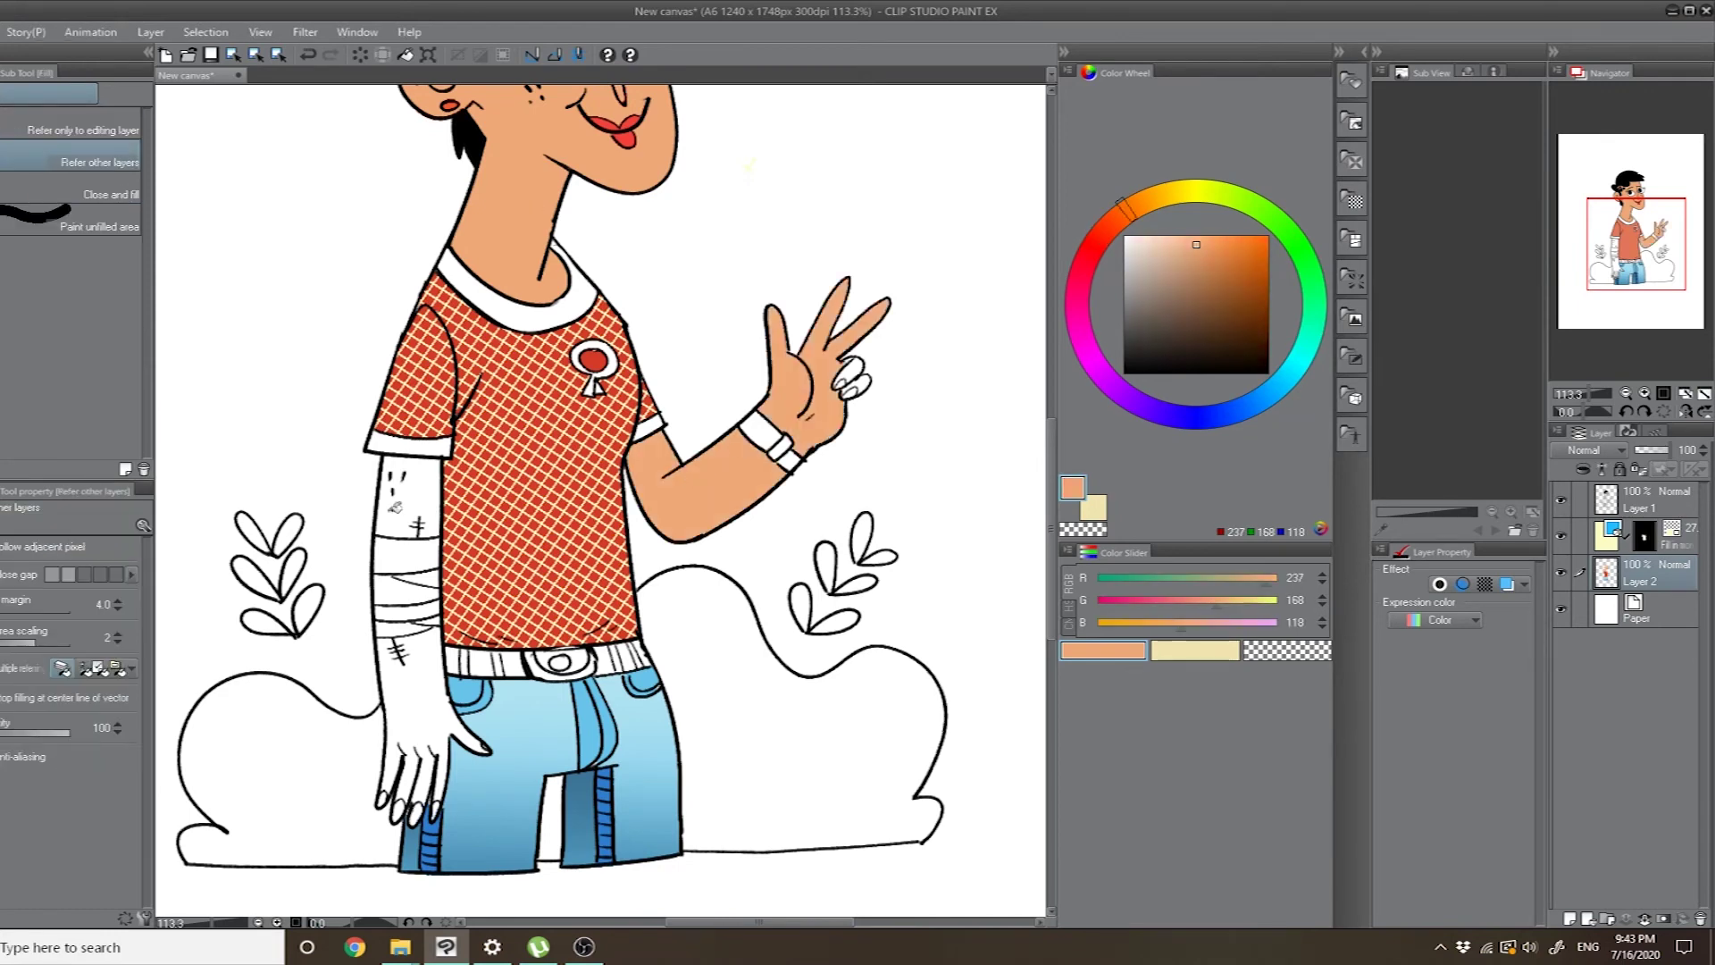
click(402, 504)
click(439, 629)
drag(409, 831, 432, 739)
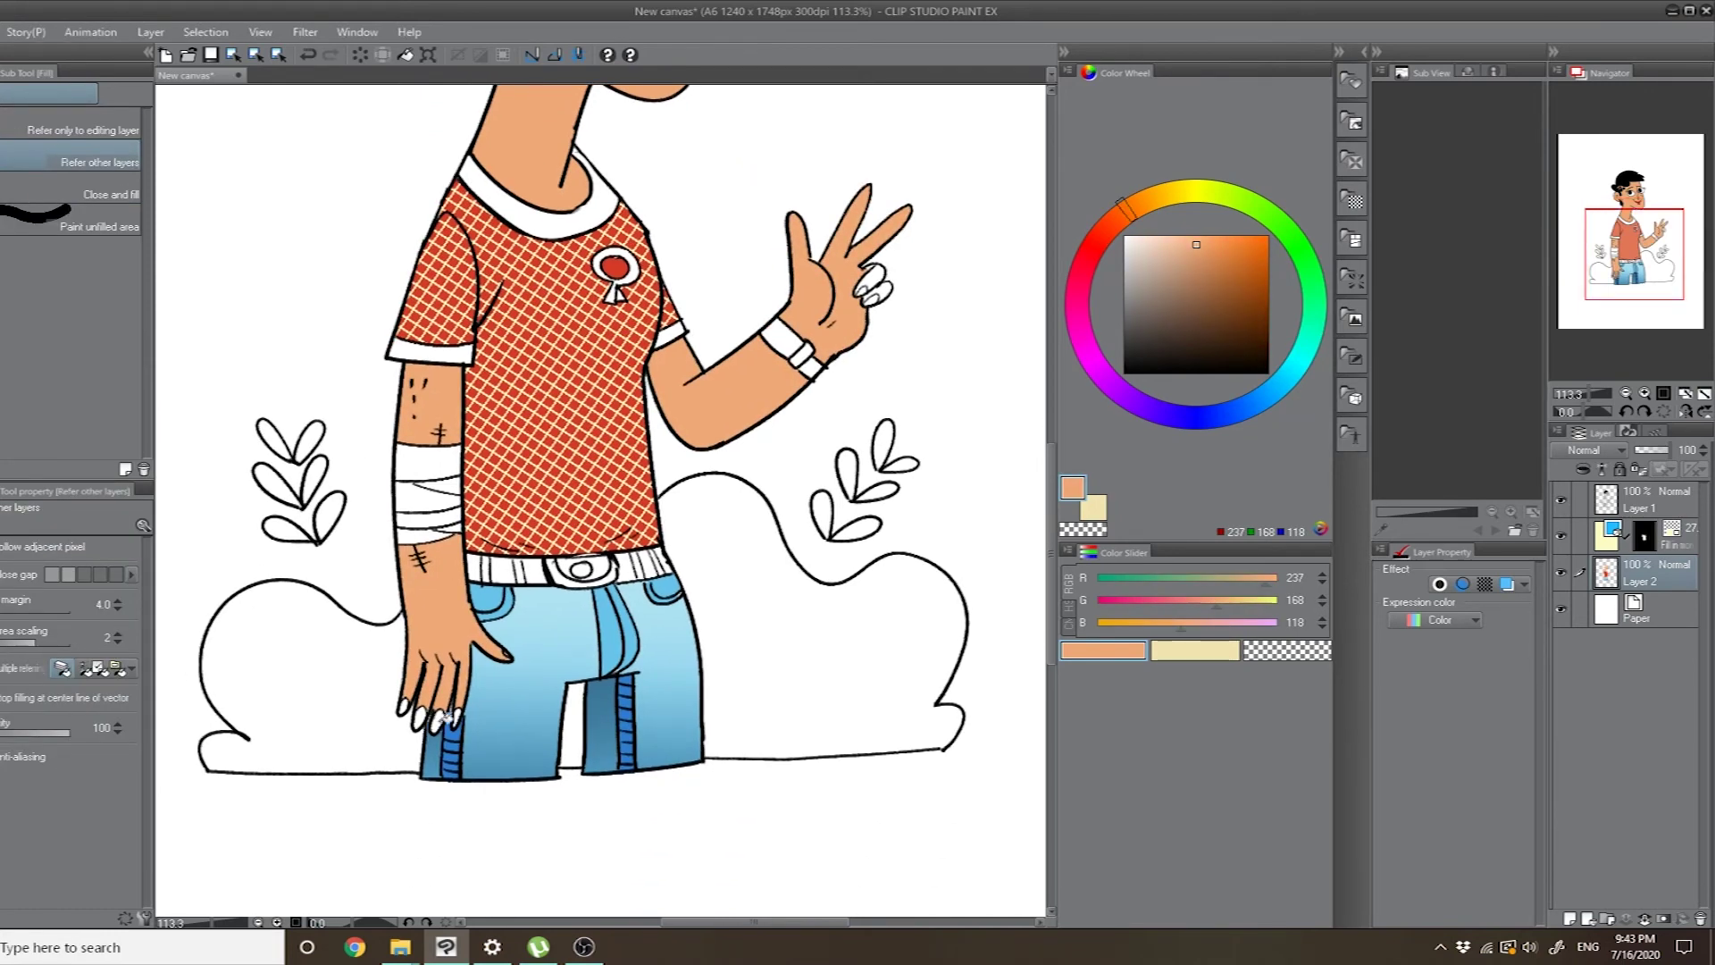
- Sample the shirt's red and color the fingernails of the lowered hand with Paint unfilled area
alt+click(536, 375)
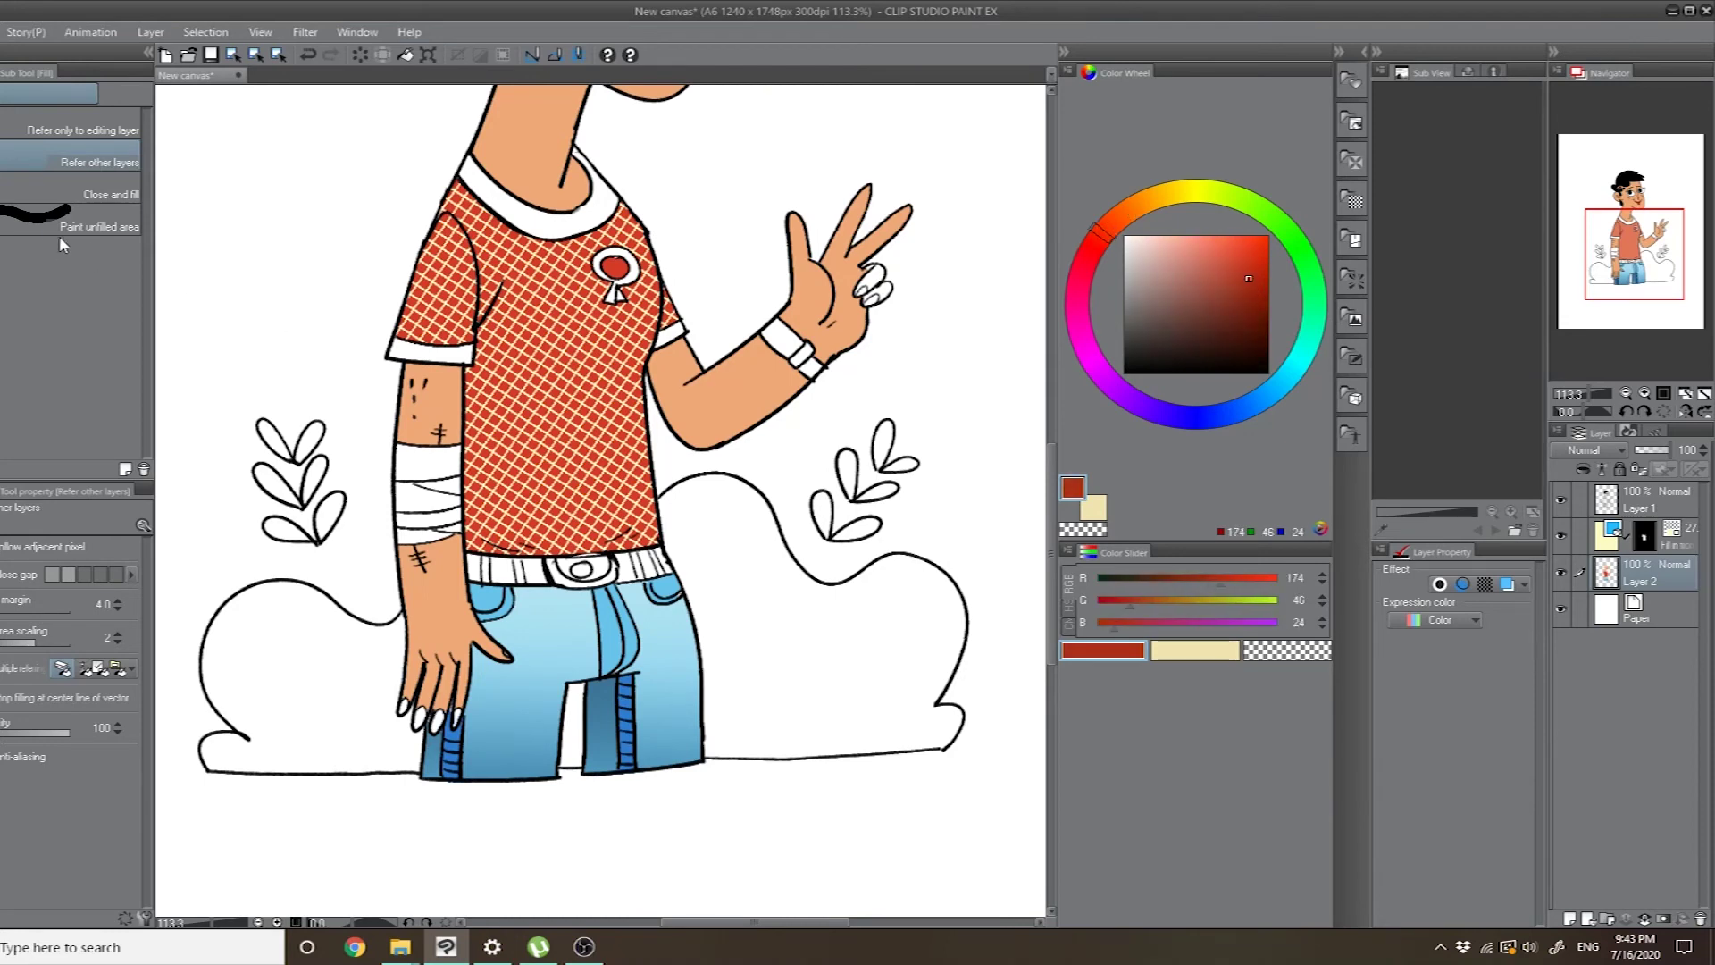
click(98, 226)
drag(407, 716, 455, 713)
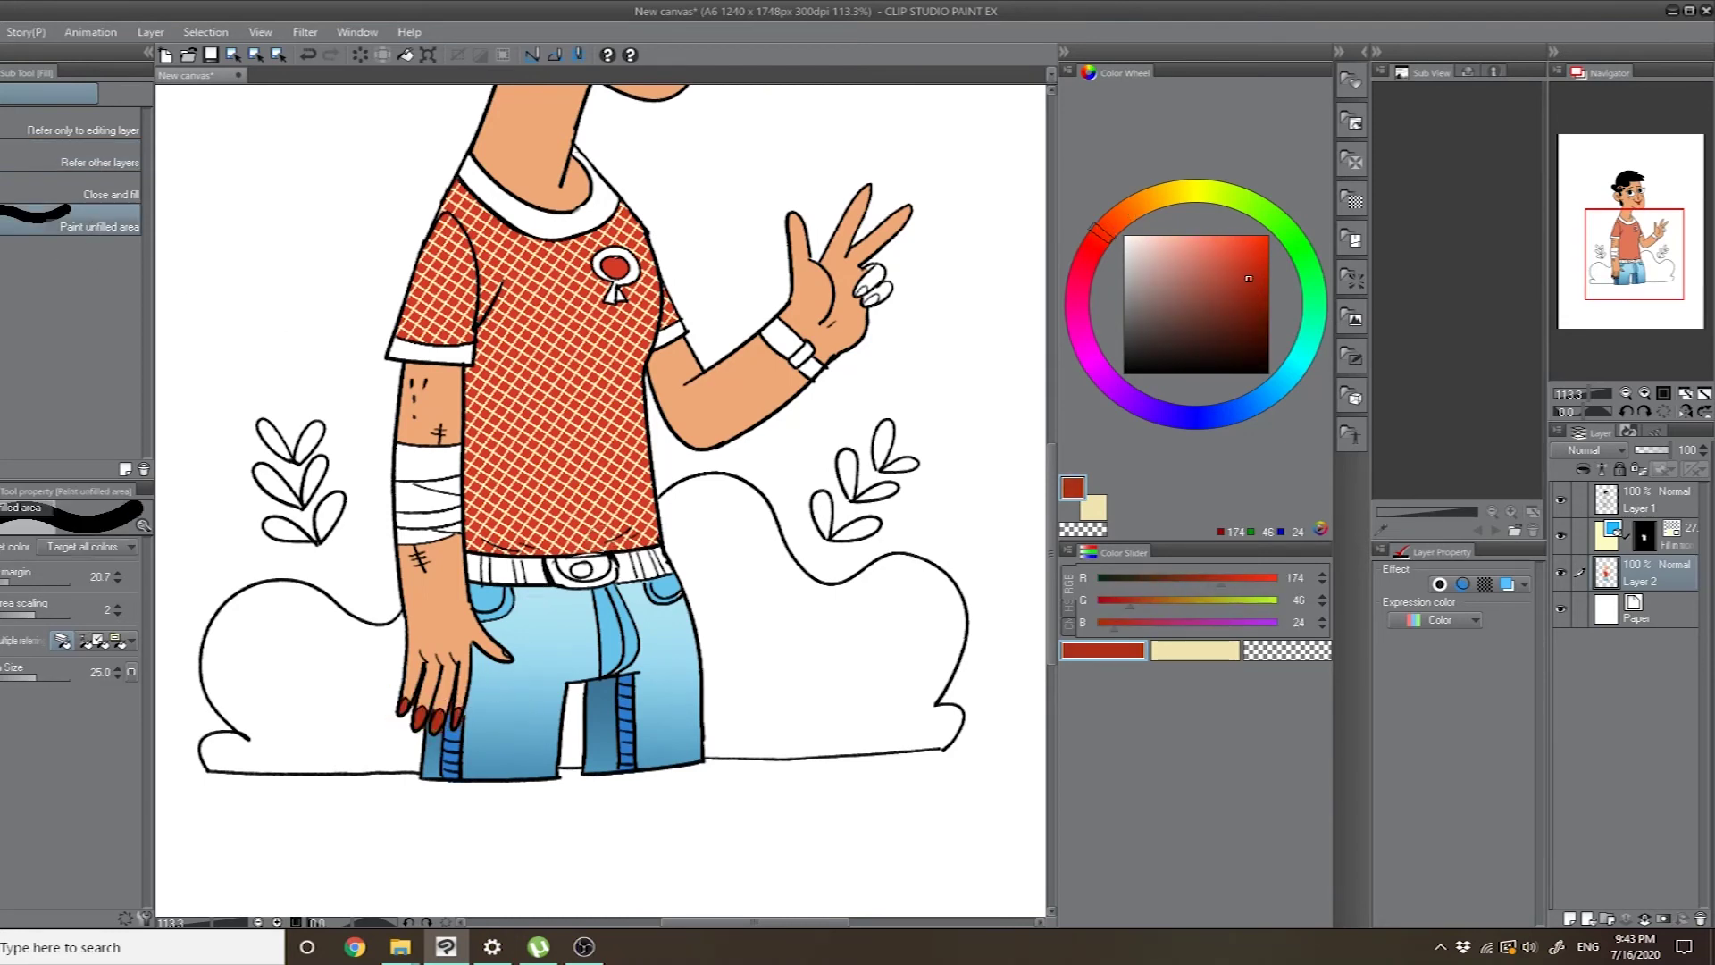
- Choose a dark green (69, 122, 45) and fill the leaves on both sides of the character with Paint unfilled area
drag(483, 402, 536, 519)
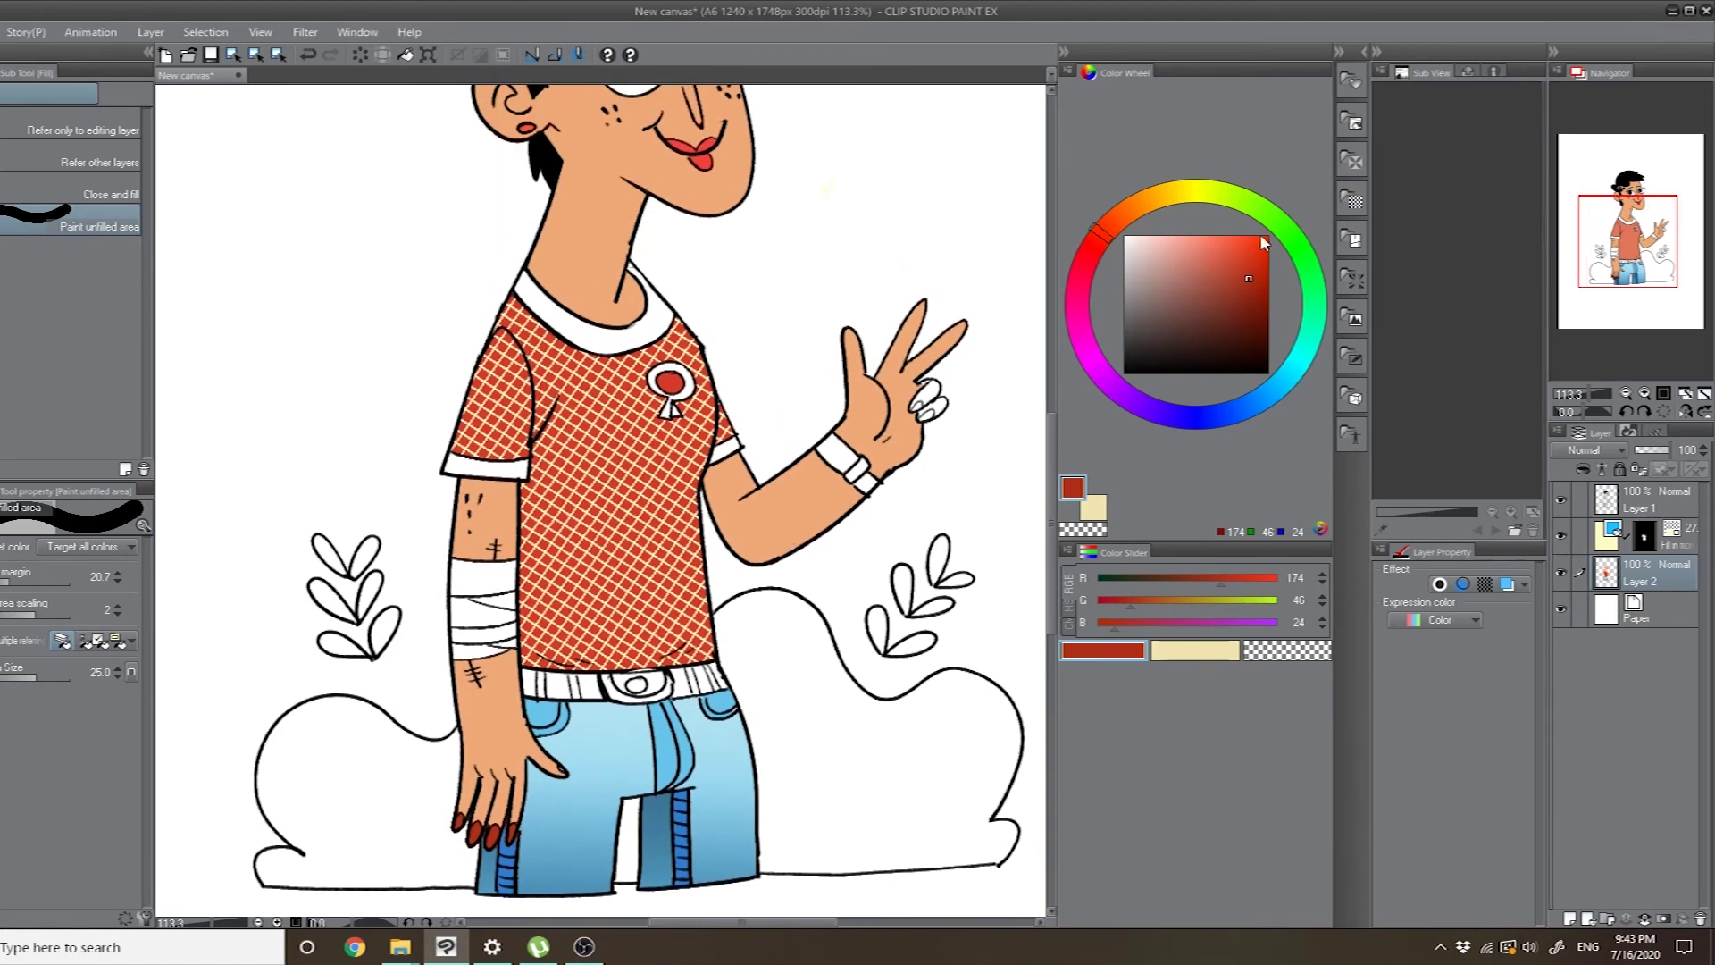
click(1275, 219)
click(1215, 307)
mouse_move(929, 545)
mouse_down()
mouse_move(884, 607)
mouse_move(960, 563)
mouse_move(921, 610)
mouse_move(949, 527)
mouse_up()
mouse_move(341, 547)
mouse_down()
mouse_move(352, 652)
mouse_move(365, 519)
mouse_move(339, 656)
mouse_move(357, 665)
mouse_move(345, 622)
mouse_move(307, 634)
mouse_move(384, 661)
mouse_up()
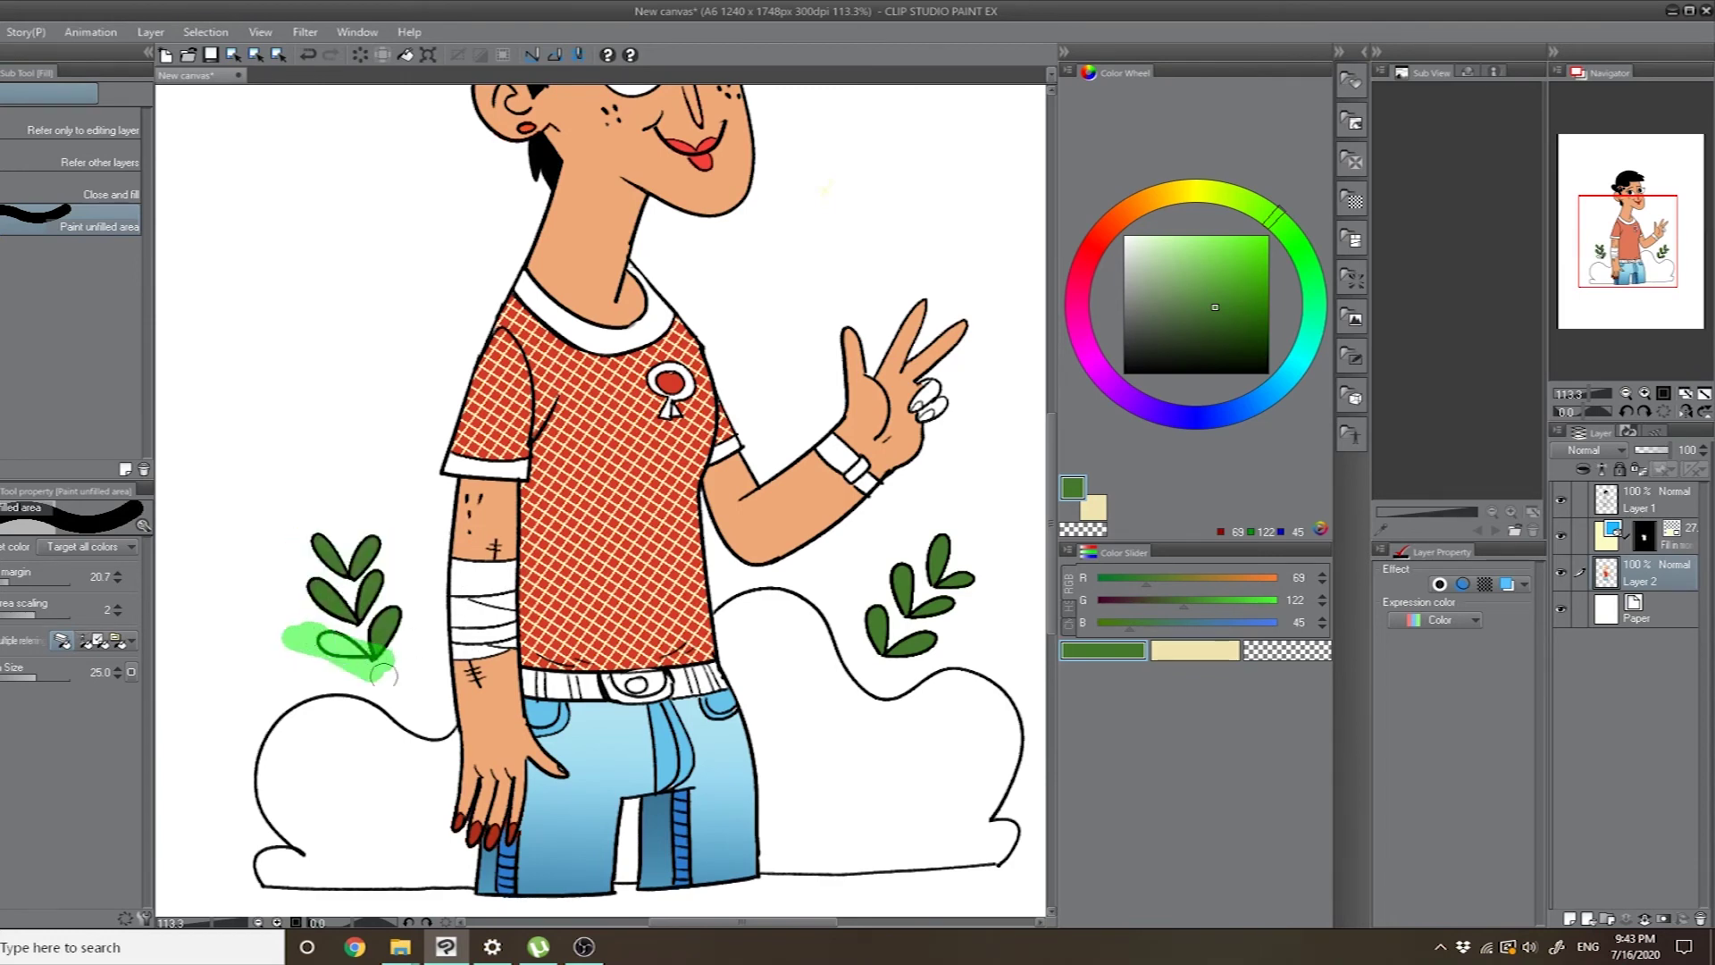
- Fill the curled fingers of the raised hand with the sampled skin color and their nails with the sampled nail red
scroll(820, 492, right, 5)
alt+click(697, 402)
mouse_move(706, 375)
mouse_down()
mouse_move(727, 364)
mouse_move(750, 411)
mouse_up()
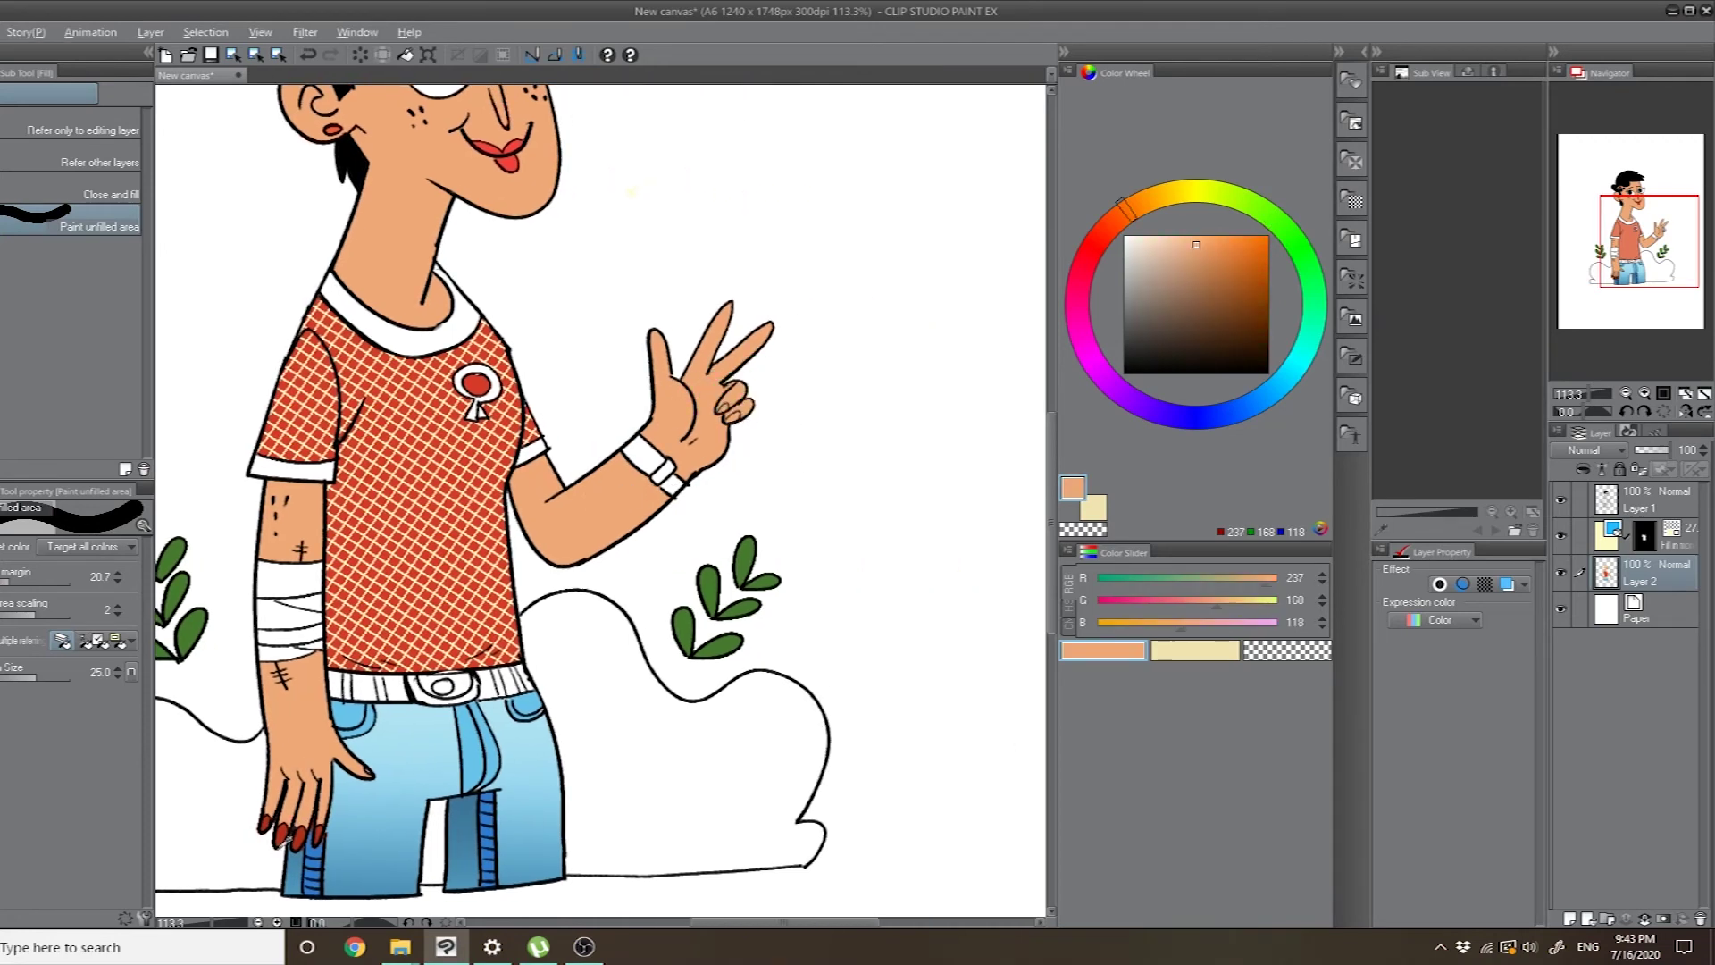
alt+click(286, 831)
click(726, 411)
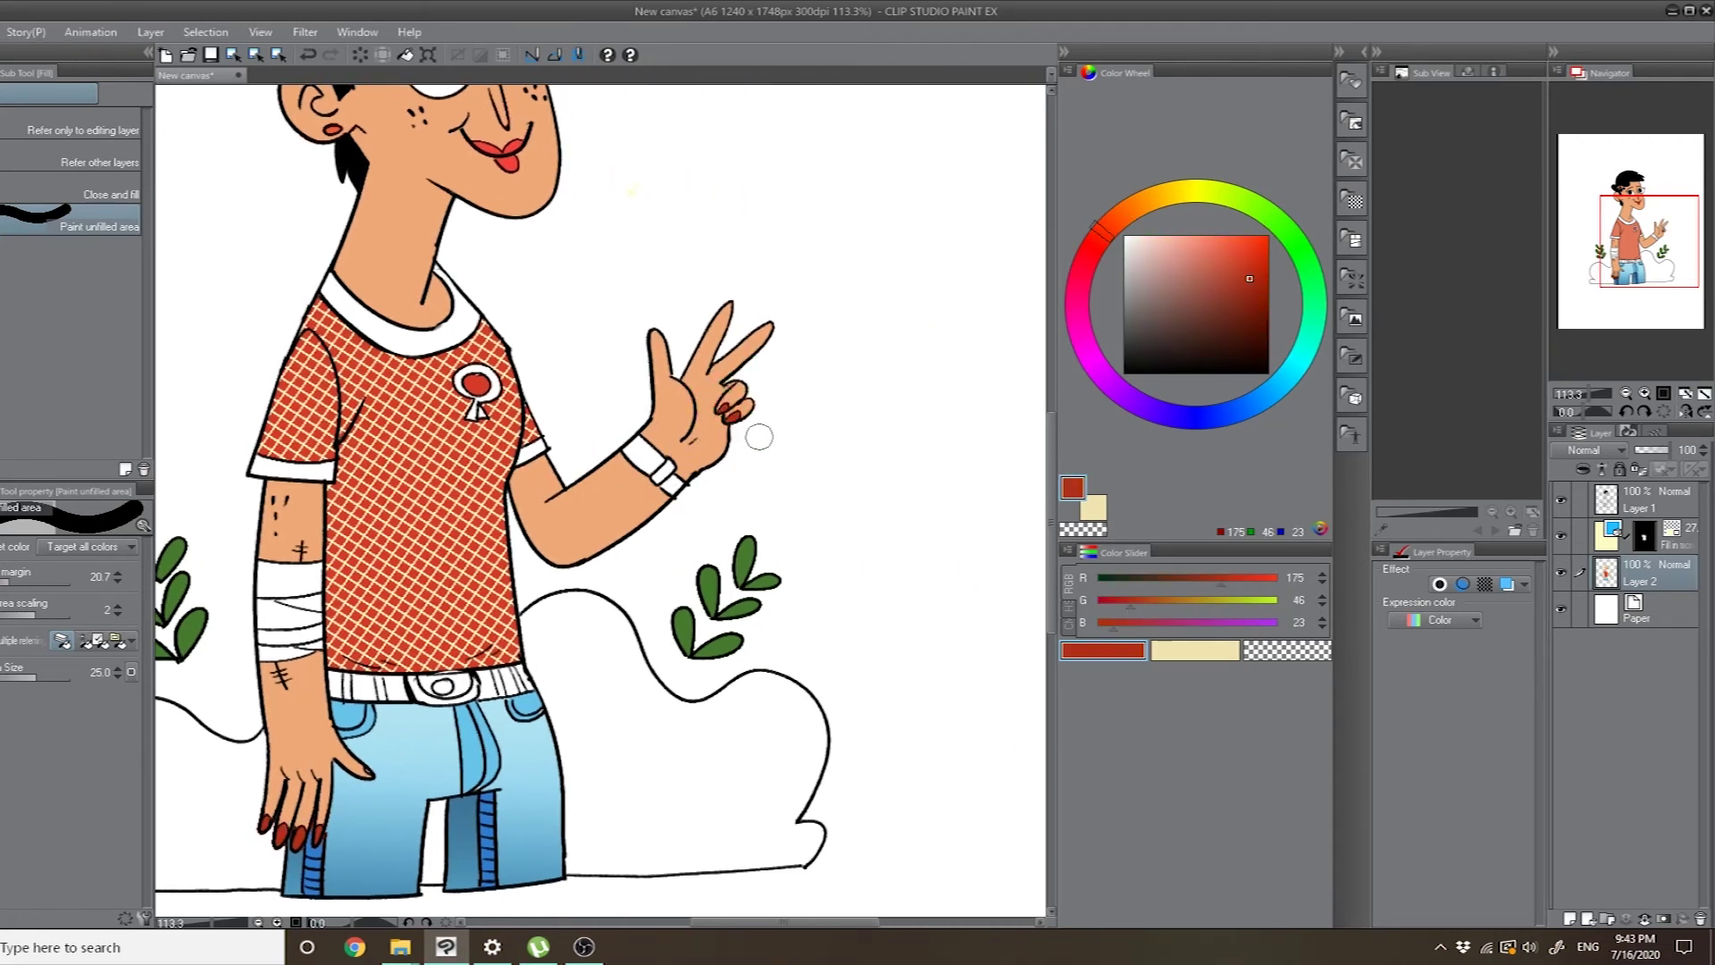
scroll(679, 464, down, 5)
scroll(647, 492, up, 2)
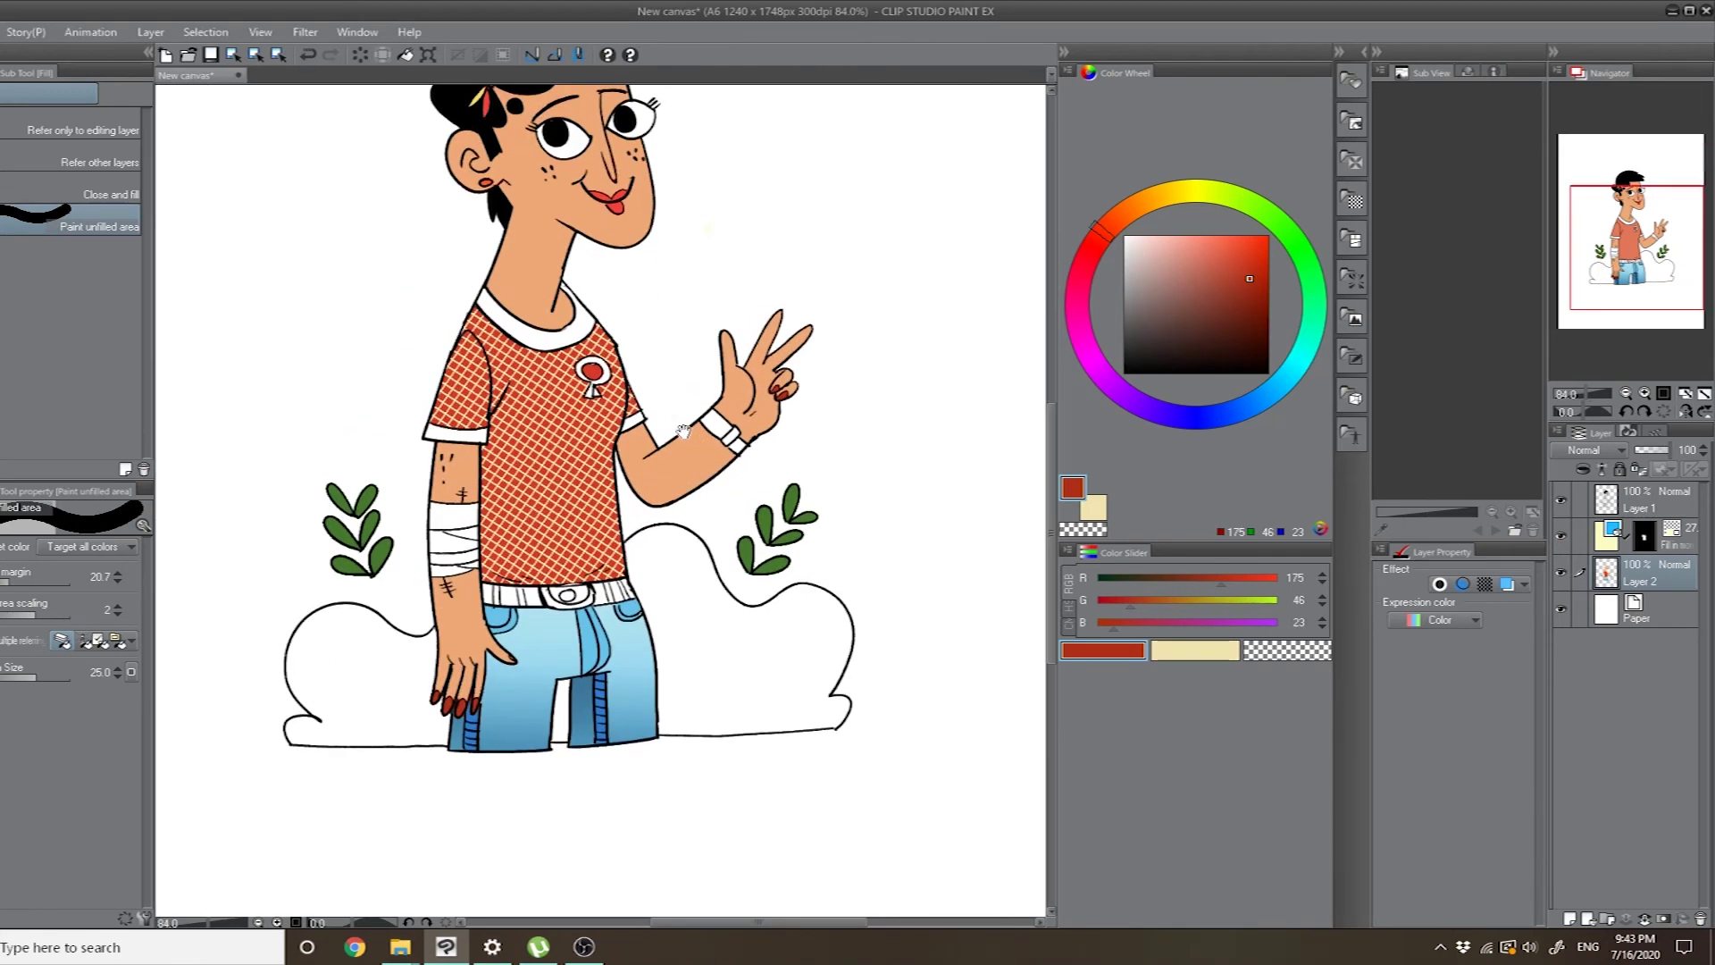
scroll(740, 456, up, 1)
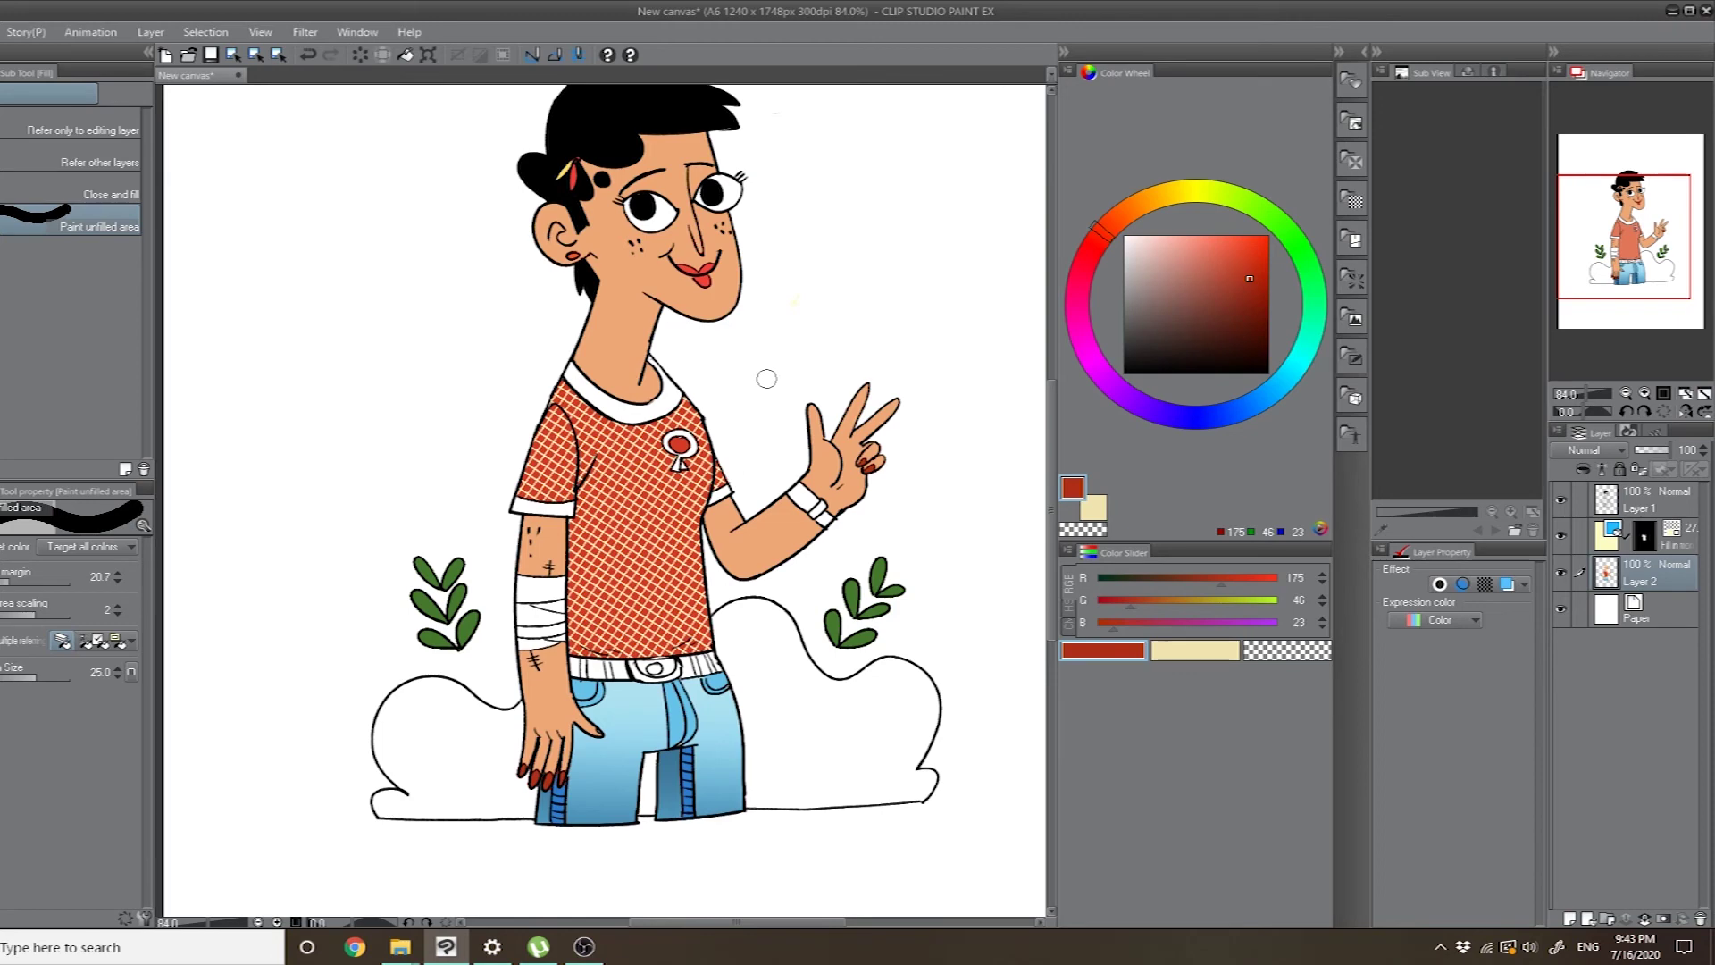
- Try the Carrot dot shape on the shirt's tone layer, and set its dot settings to Line
click(1686, 543)
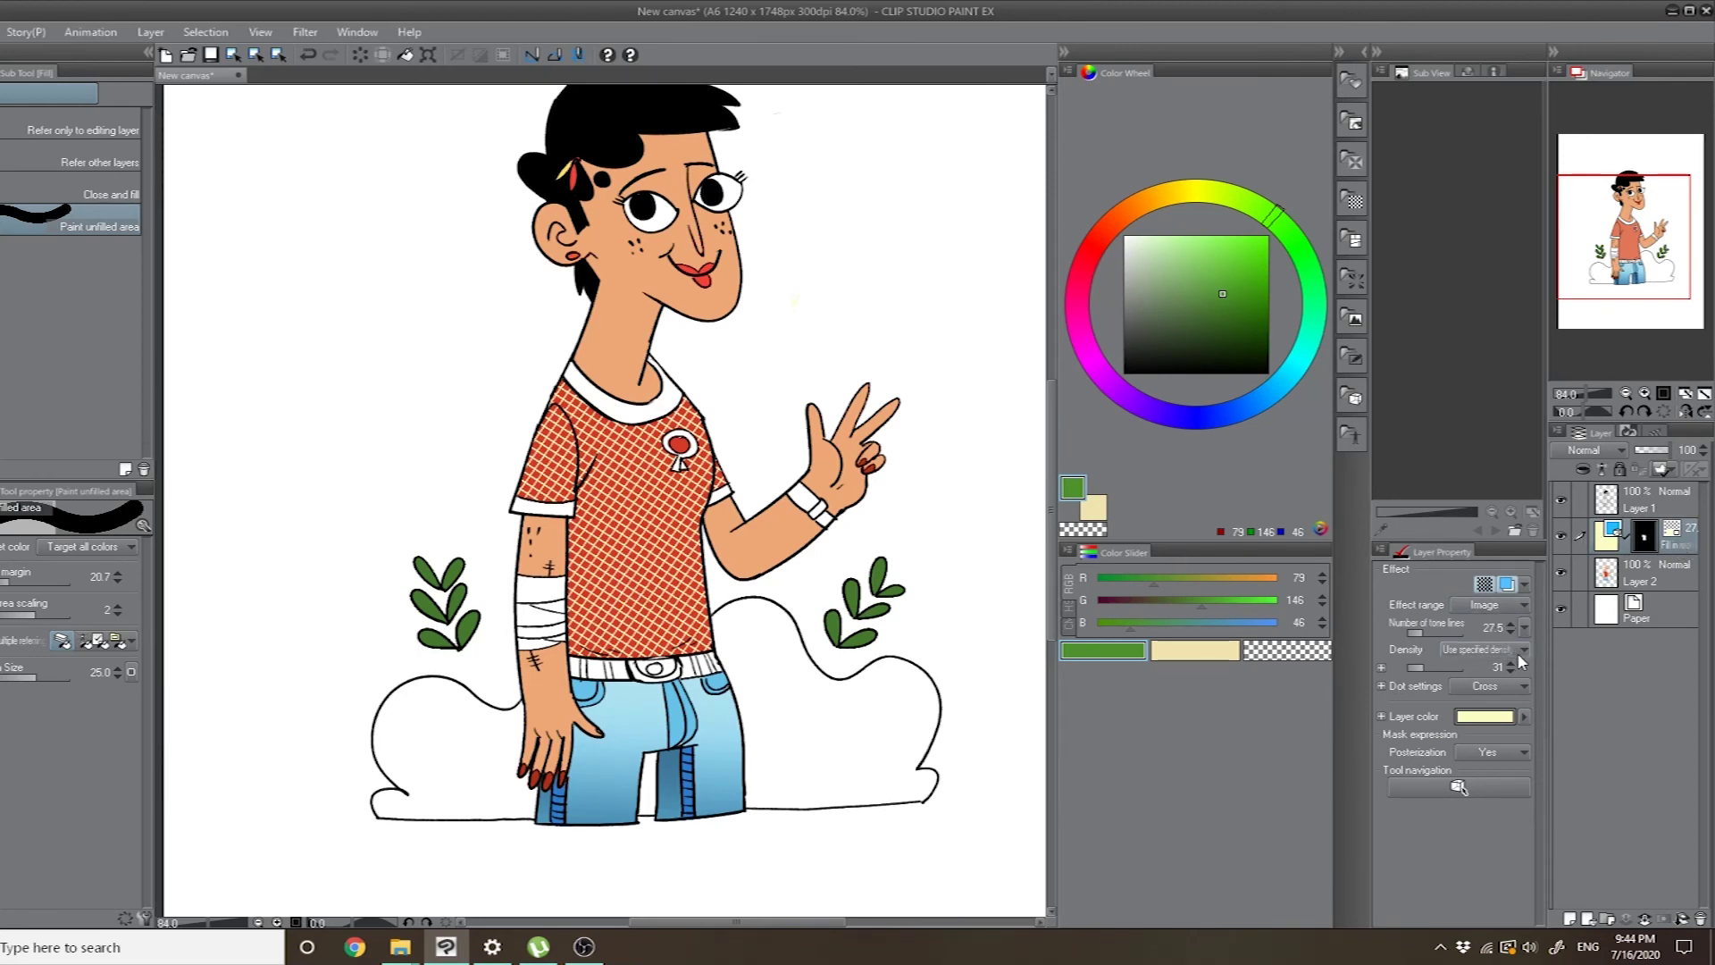
click(1515, 686)
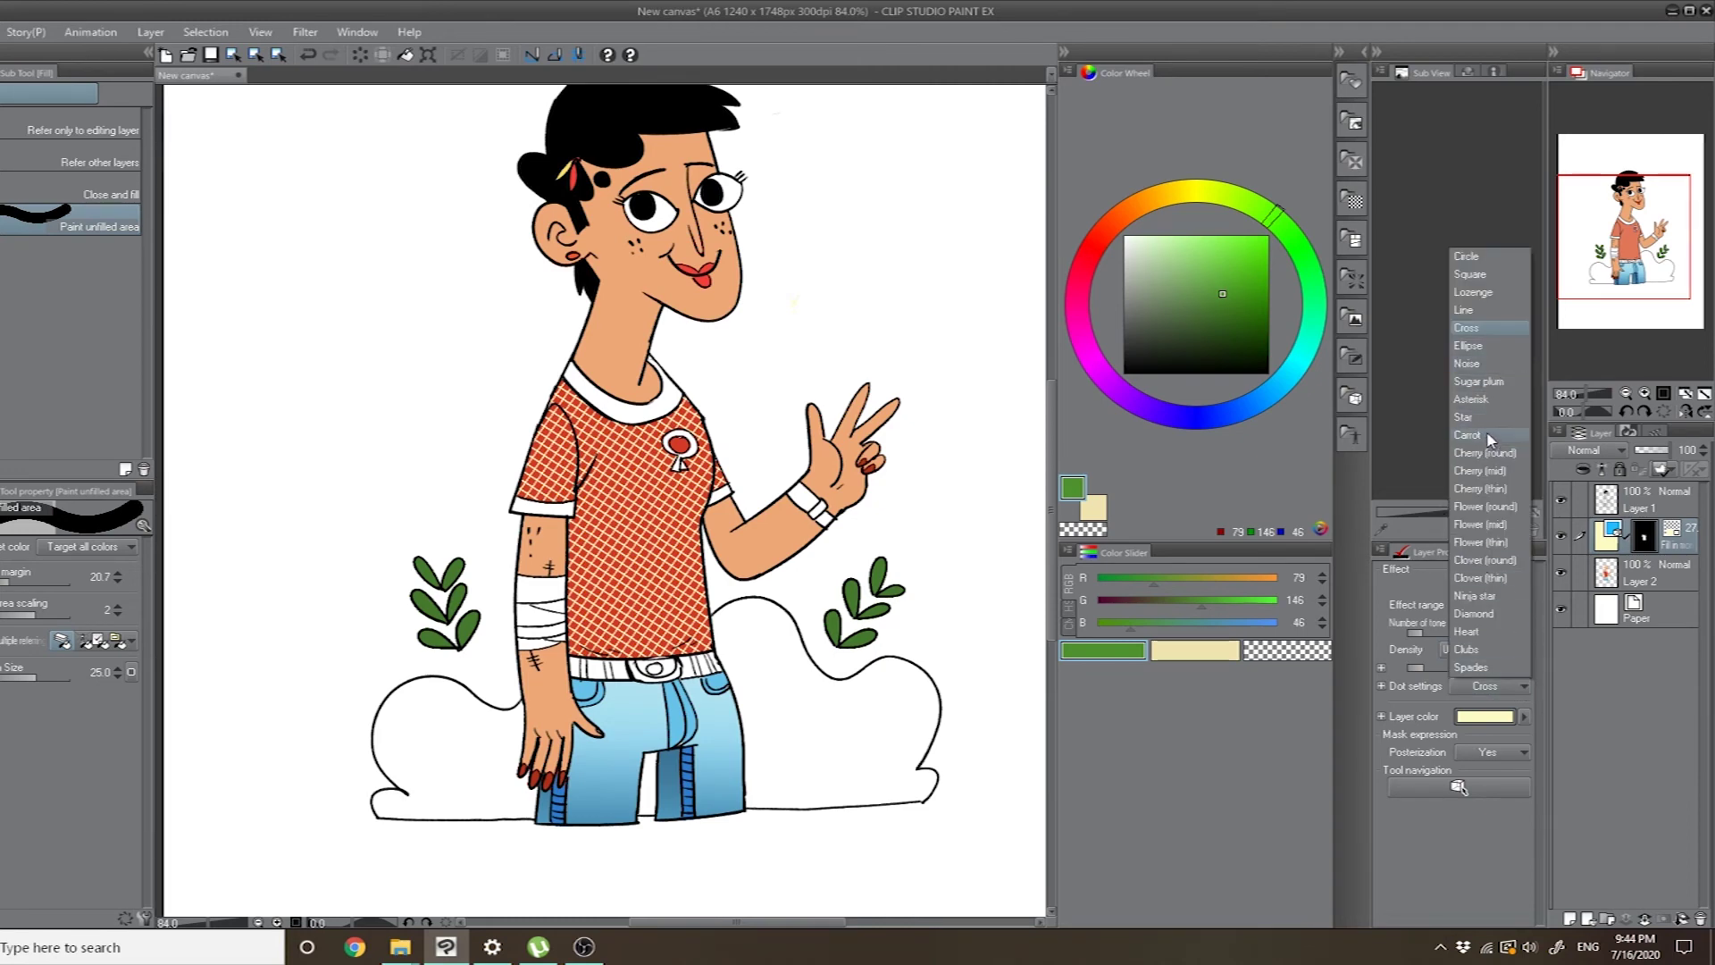
click(1483, 435)
click(1515, 686)
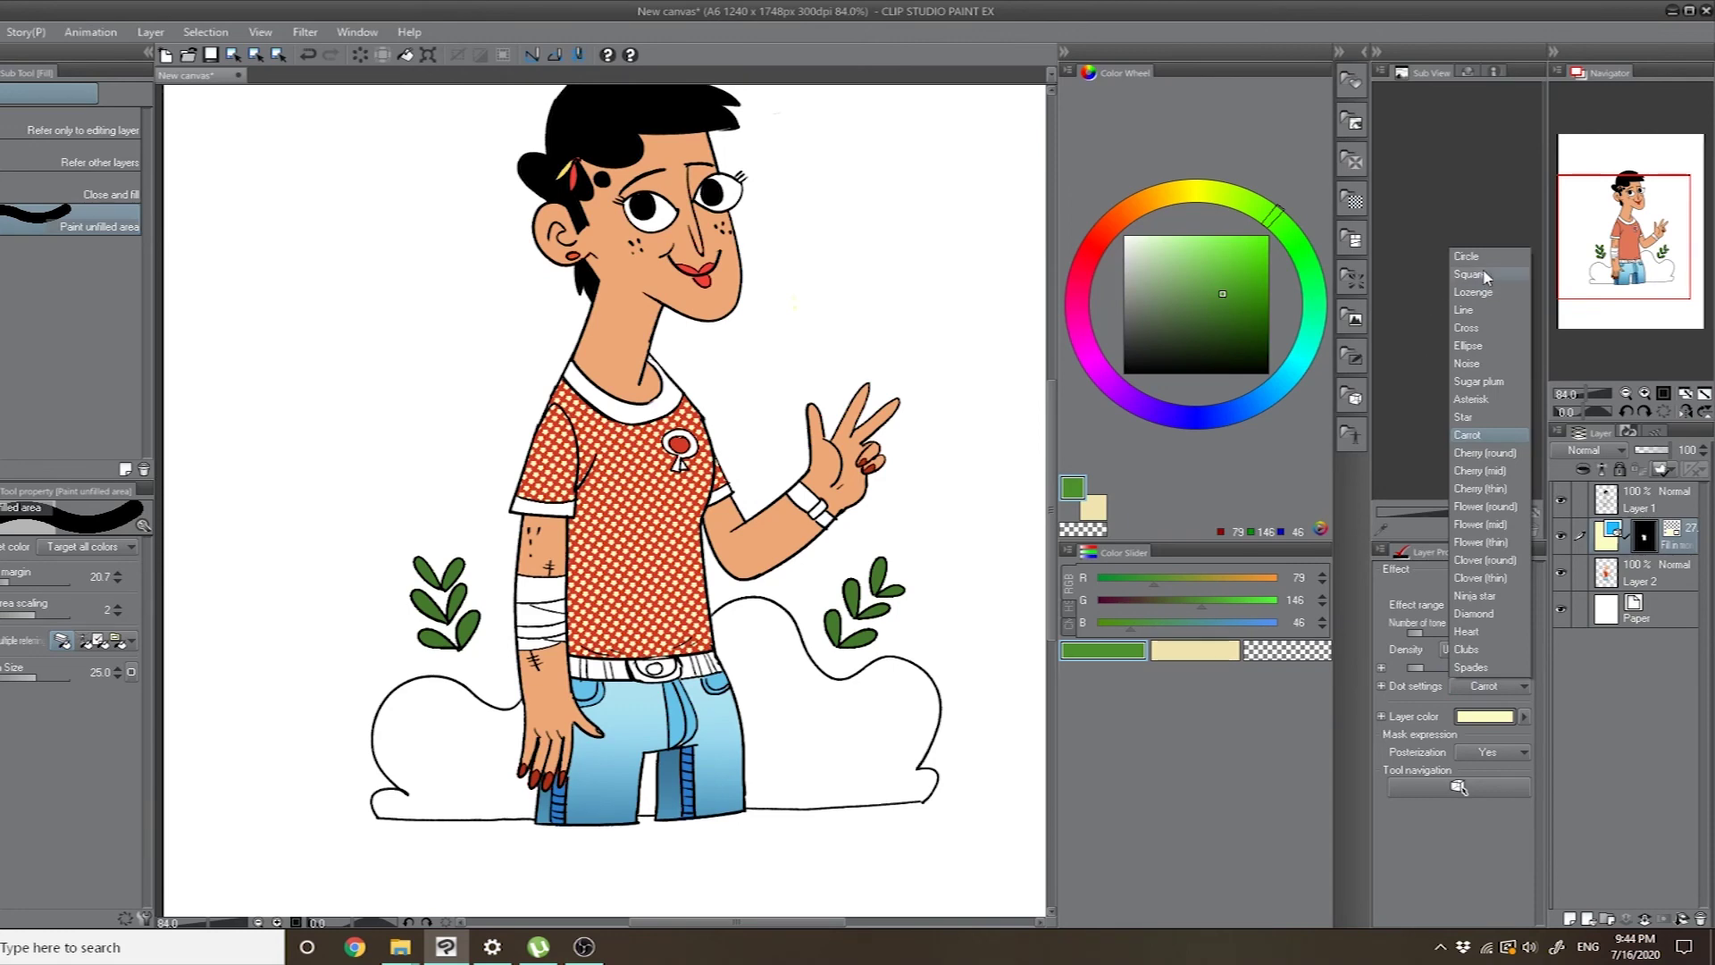
click(1488, 310)
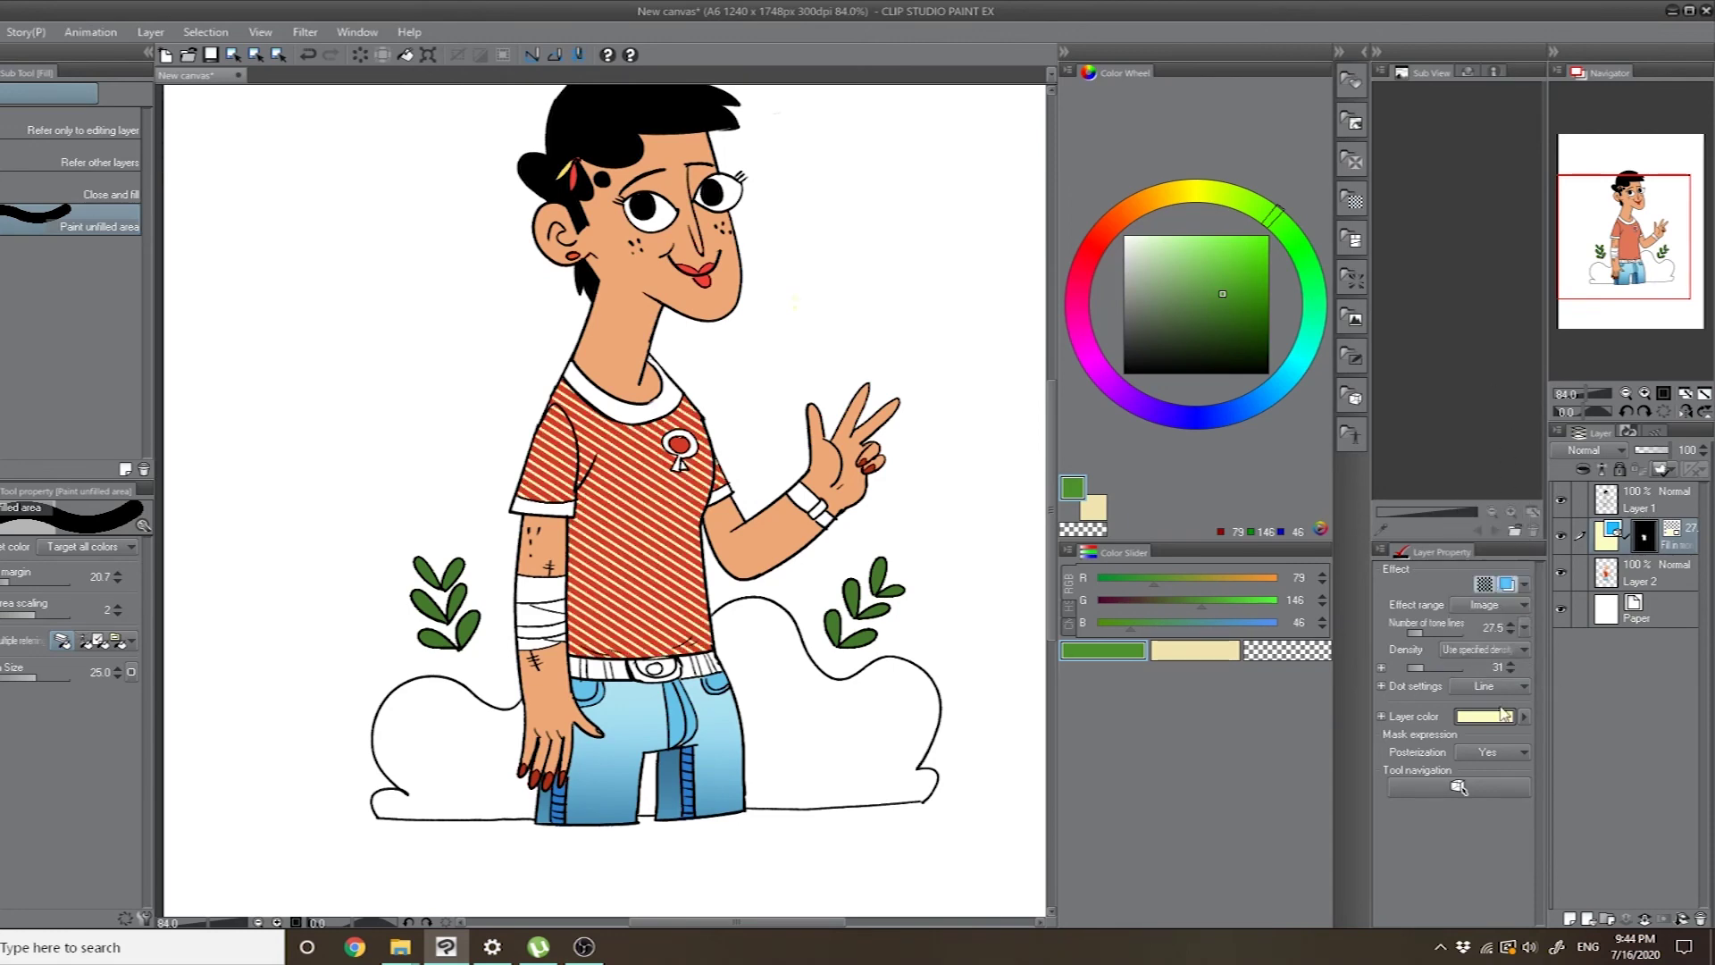
- Thin out the shirt's line tone by setting density to 14 and the number of tone lines to 26.3
mouse_move(1427, 672)
mouse_down()
mouse_move(1458, 672)
mouse_move(1411, 671)
mouse_up()
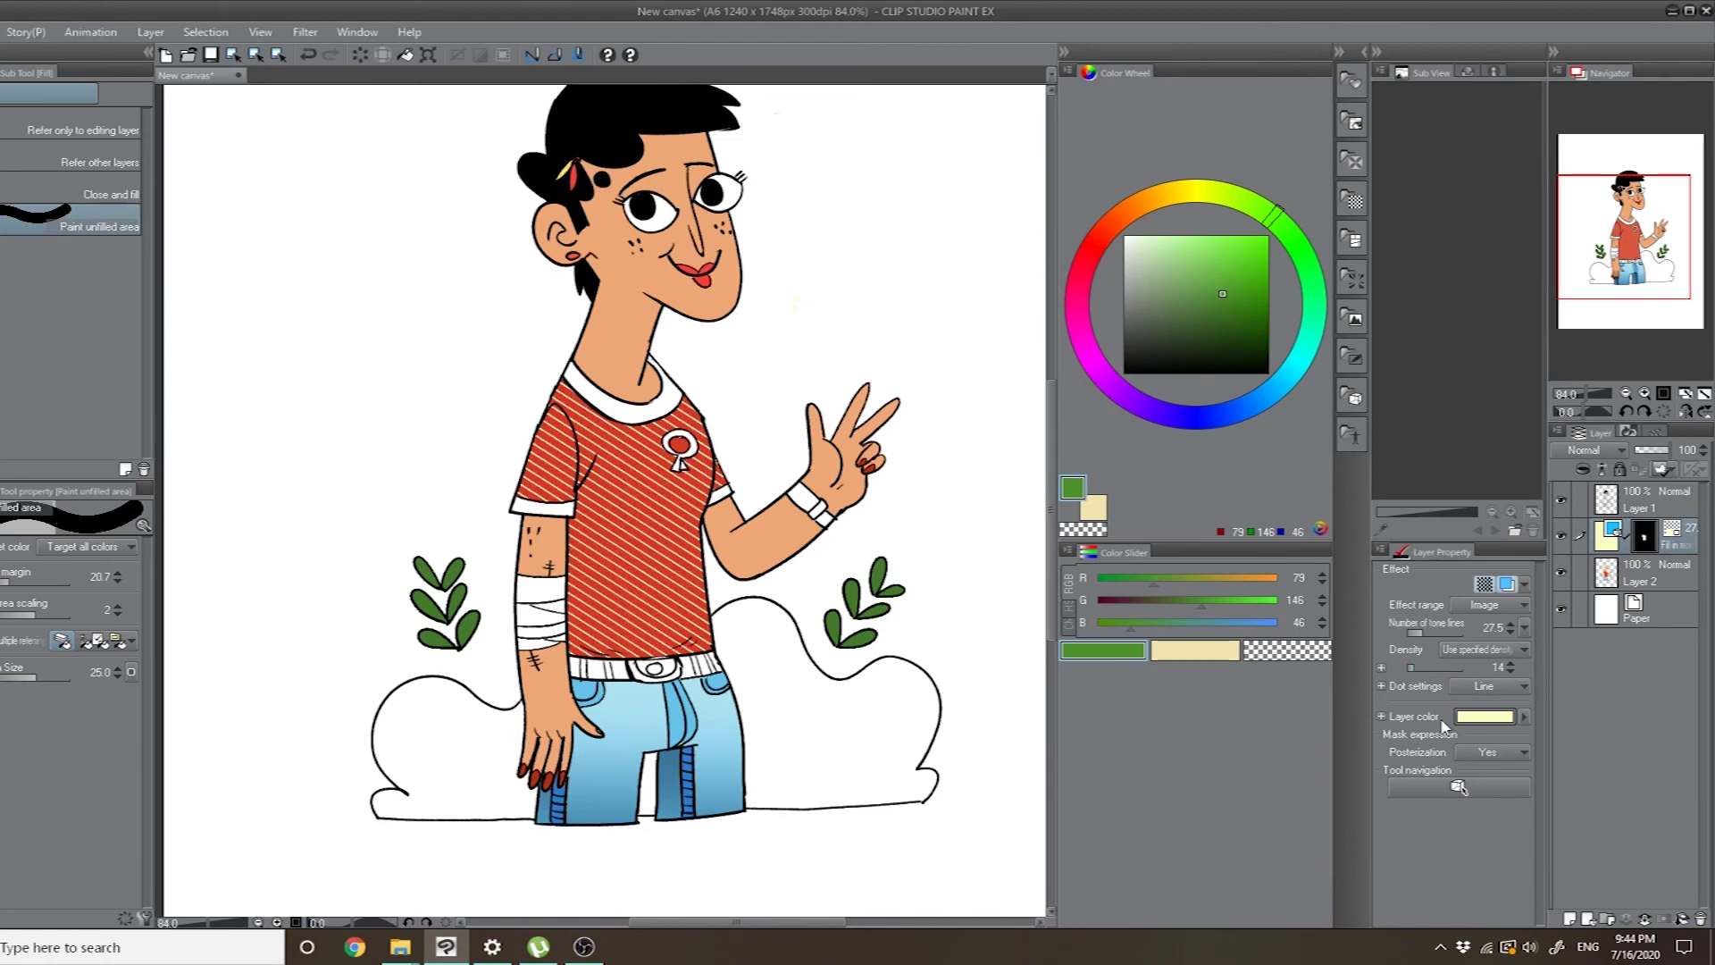
click(1420, 667)
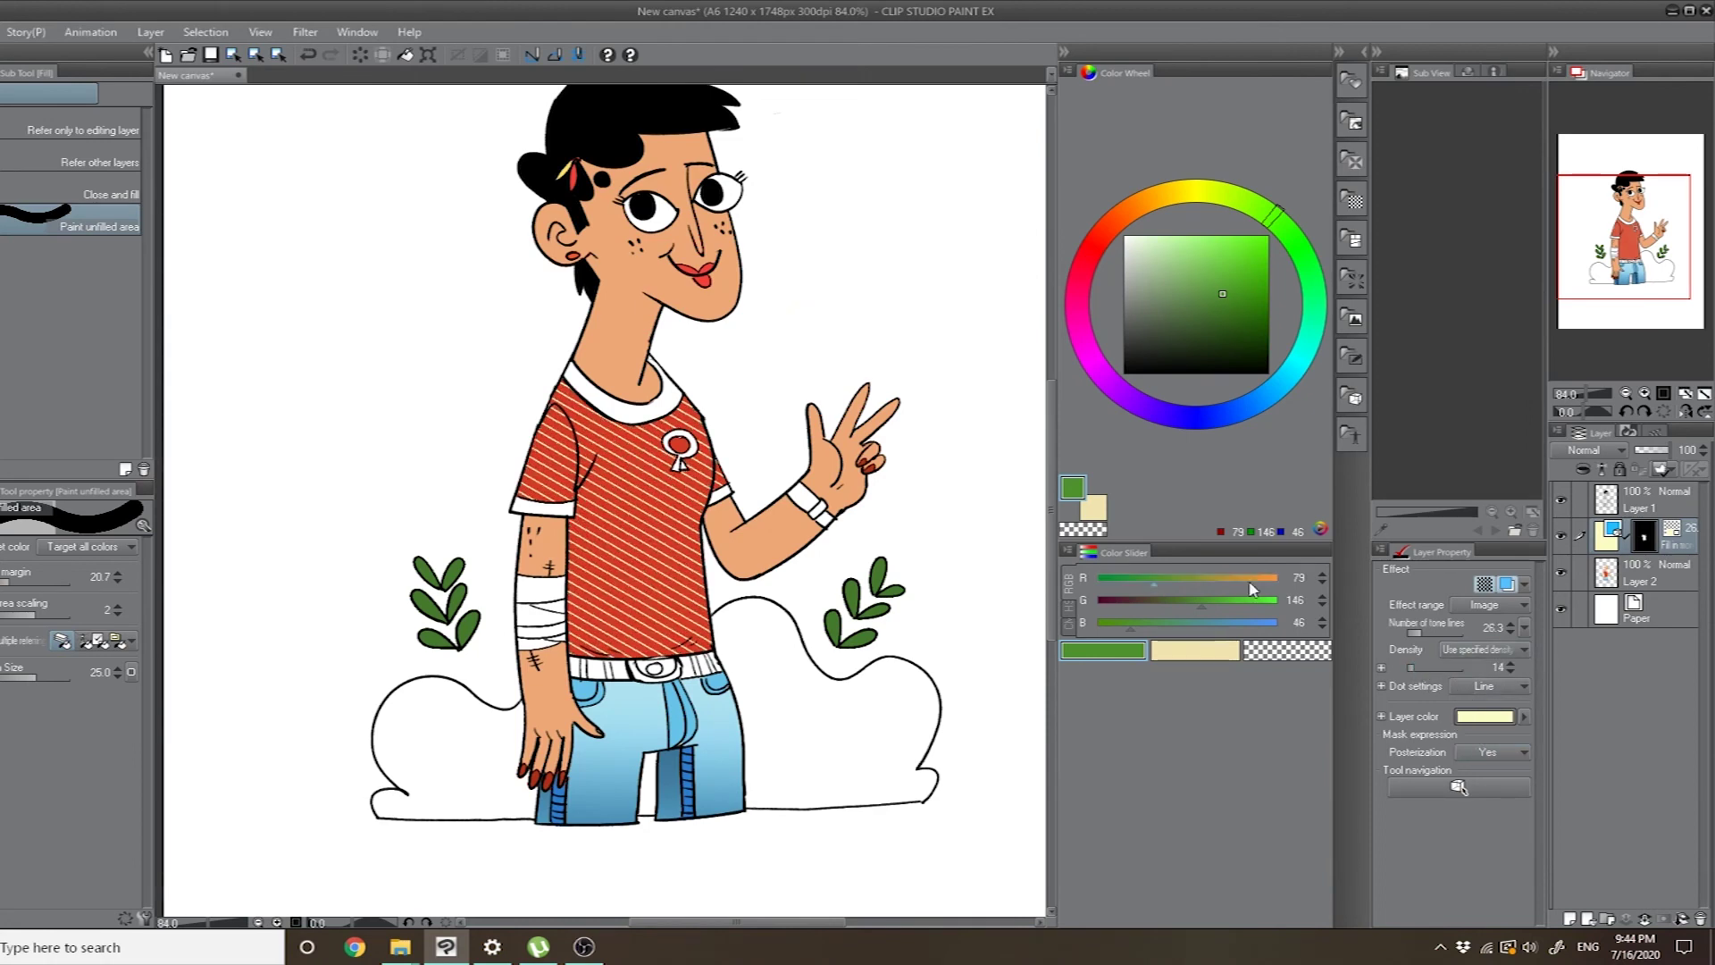
click(1420, 668)
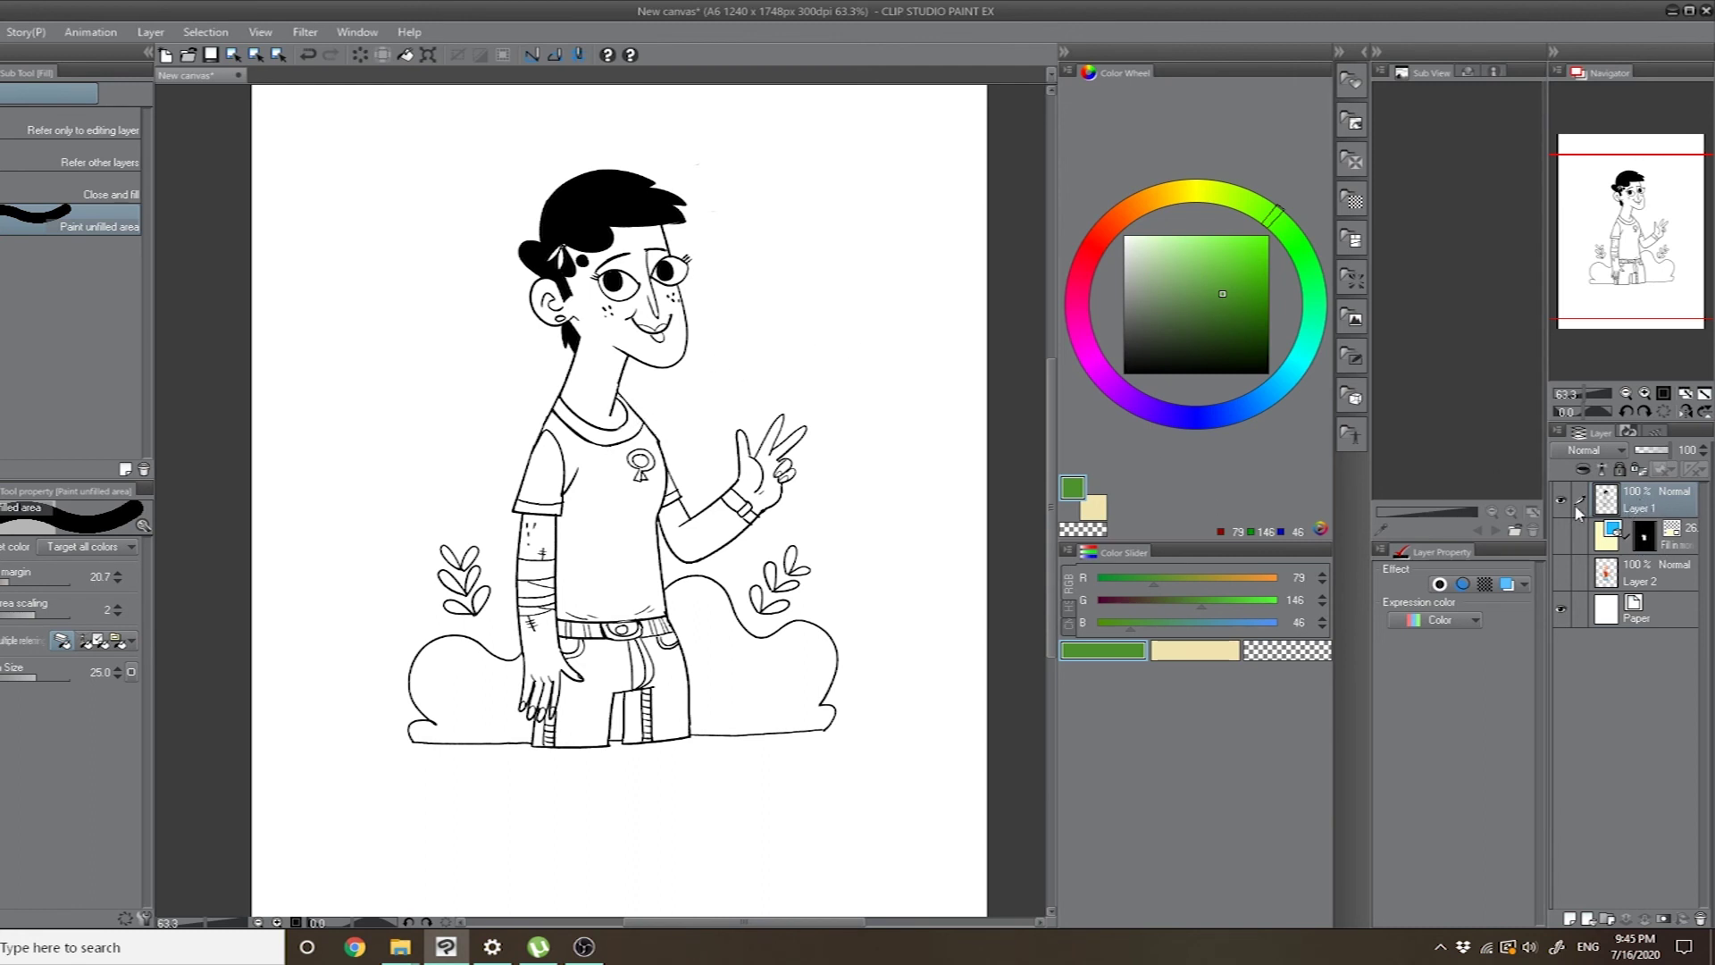
- Try transforming Layer 1's line art by scaling it down and freely distorting its corners, and cancel the transform
key(ctrl+t)
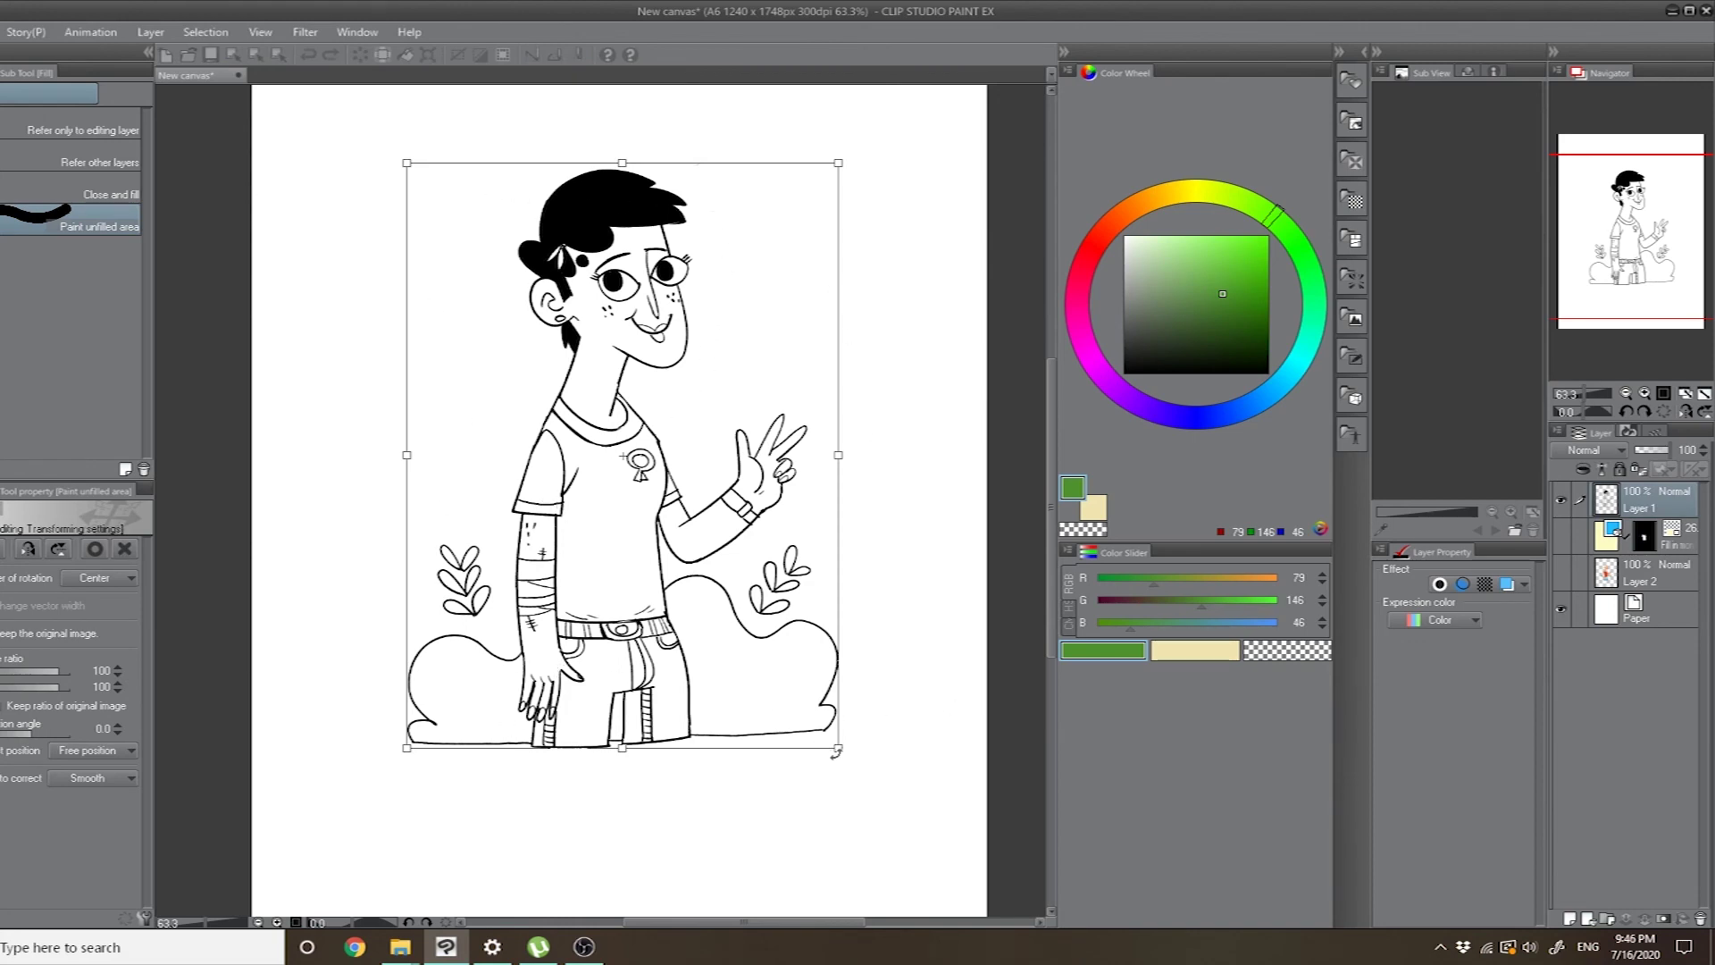
mouse_move(837, 749)
mouse_down()
mouse_move(713, 561)
mouse_move(861, 712)
mouse_move(807, 490)
mouse_move(919, 725)
mouse_move(810, 682)
mouse_up()
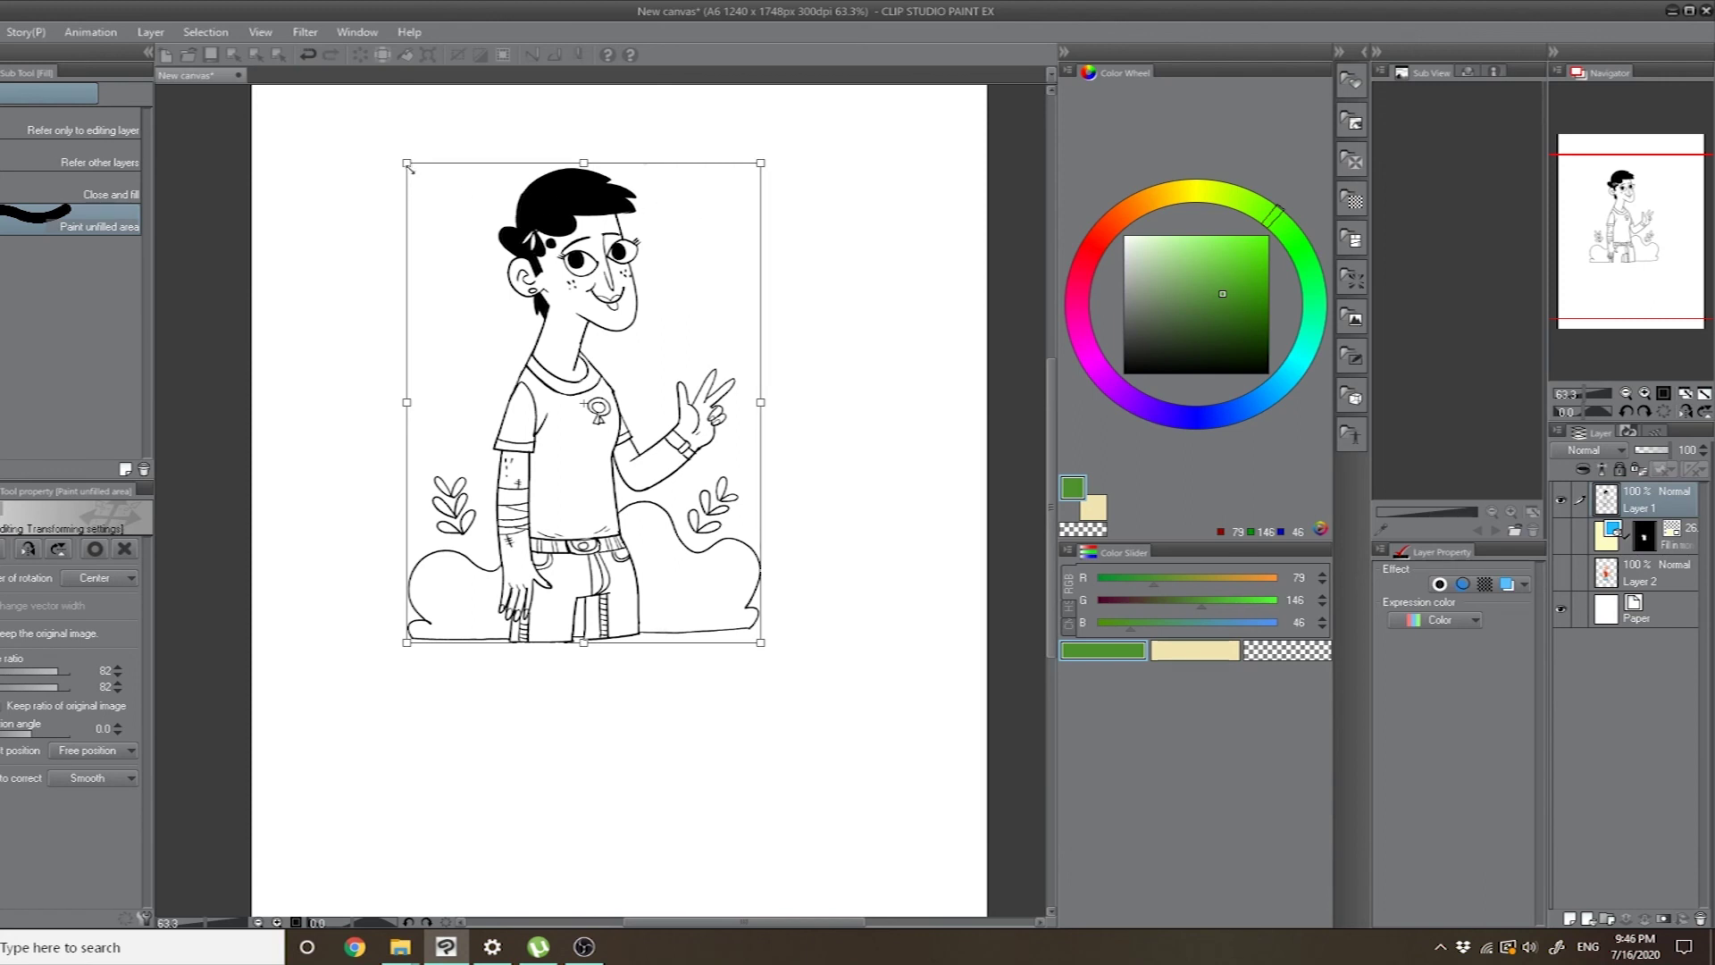
drag(408, 166, 512, 194)
drag(760, 162, 701, 202)
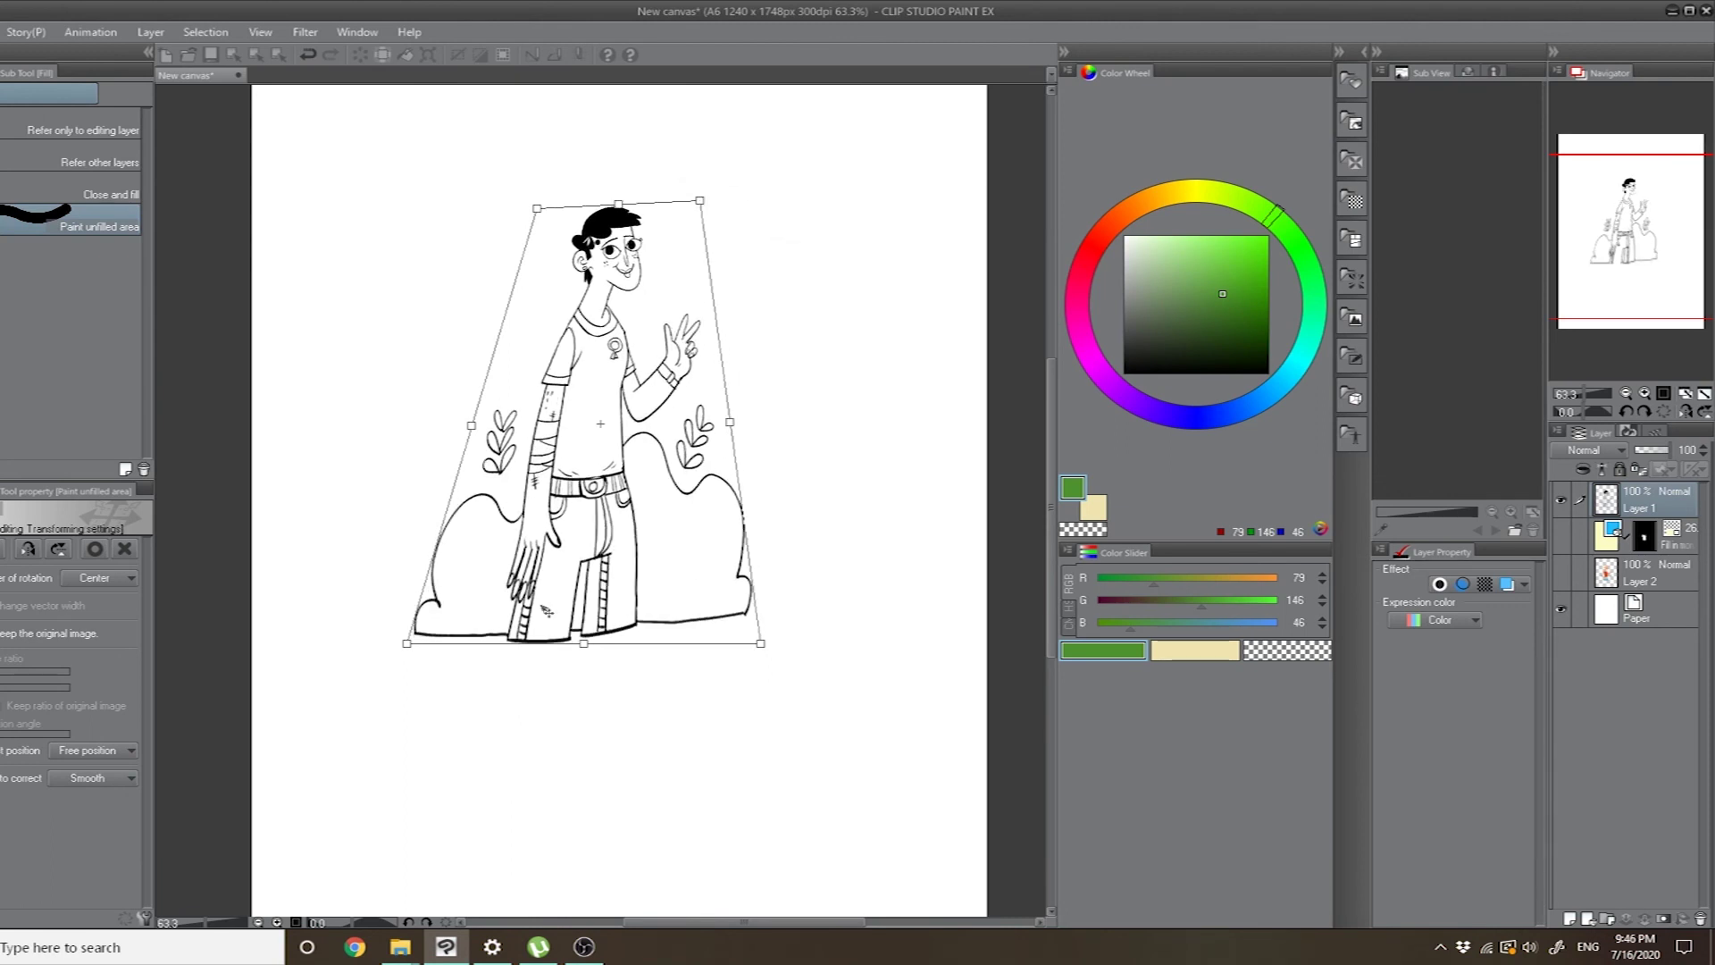
drag(410, 652, 404, 516)
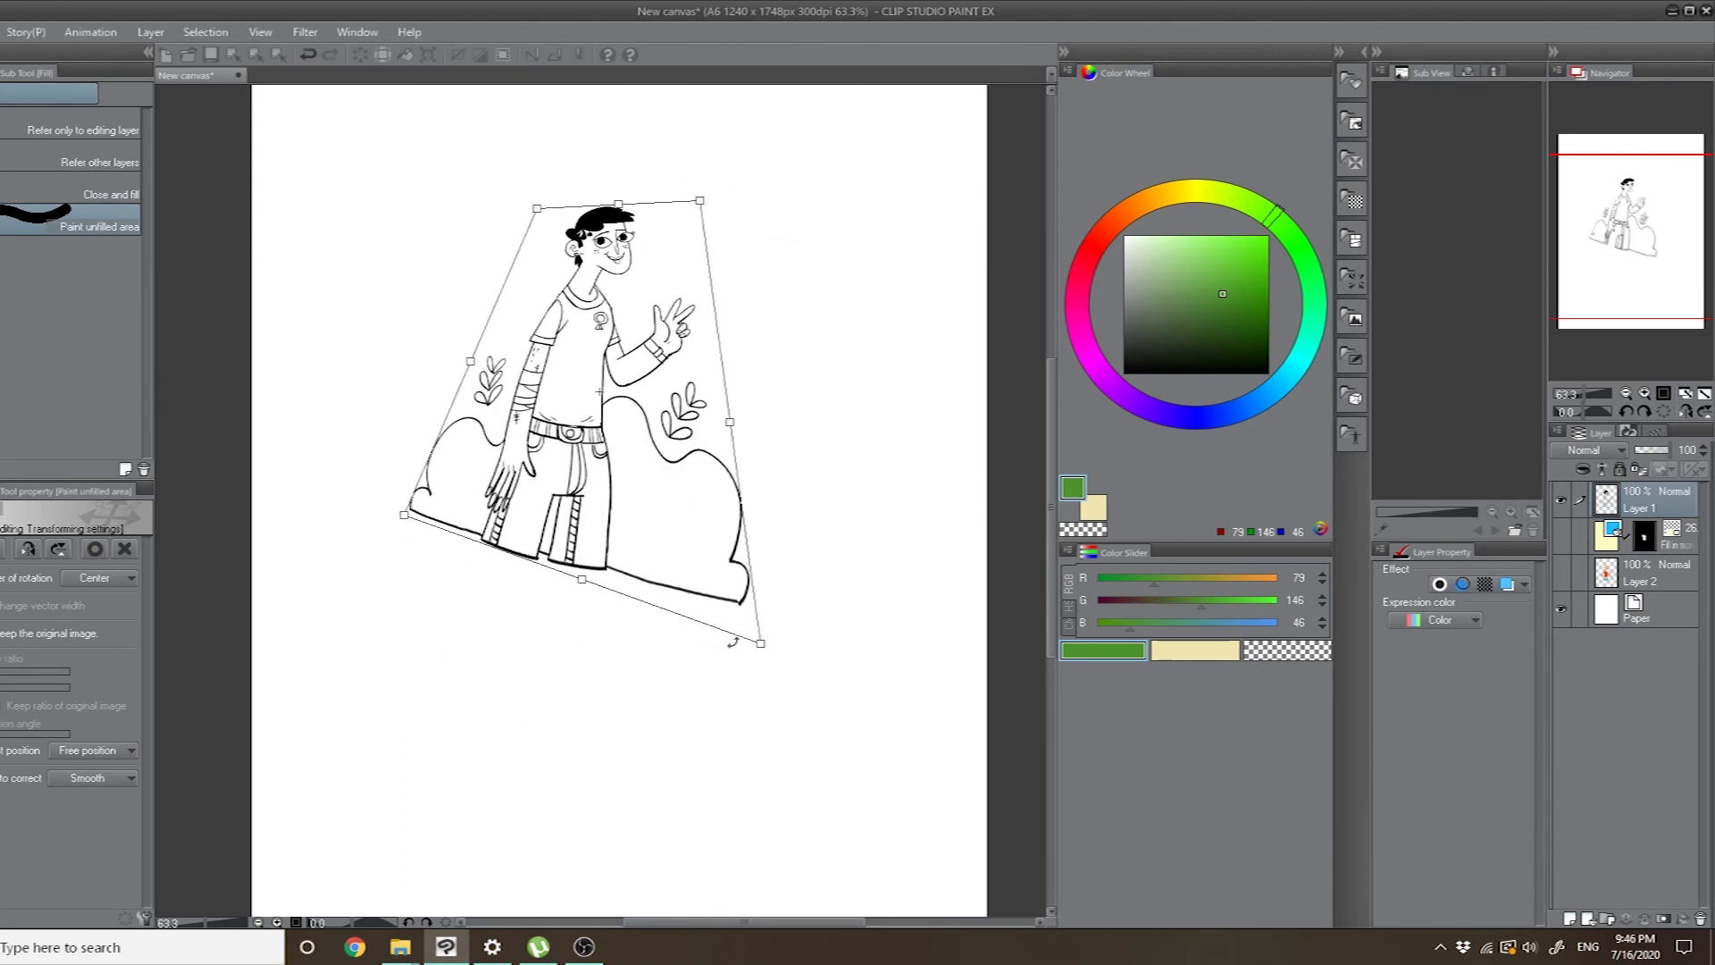
drag(760, 639, 682, 547)
drag(537, 208, 552, 310)
drag(699, 200, 774, 308)
drag(683, 547, 661, 524)
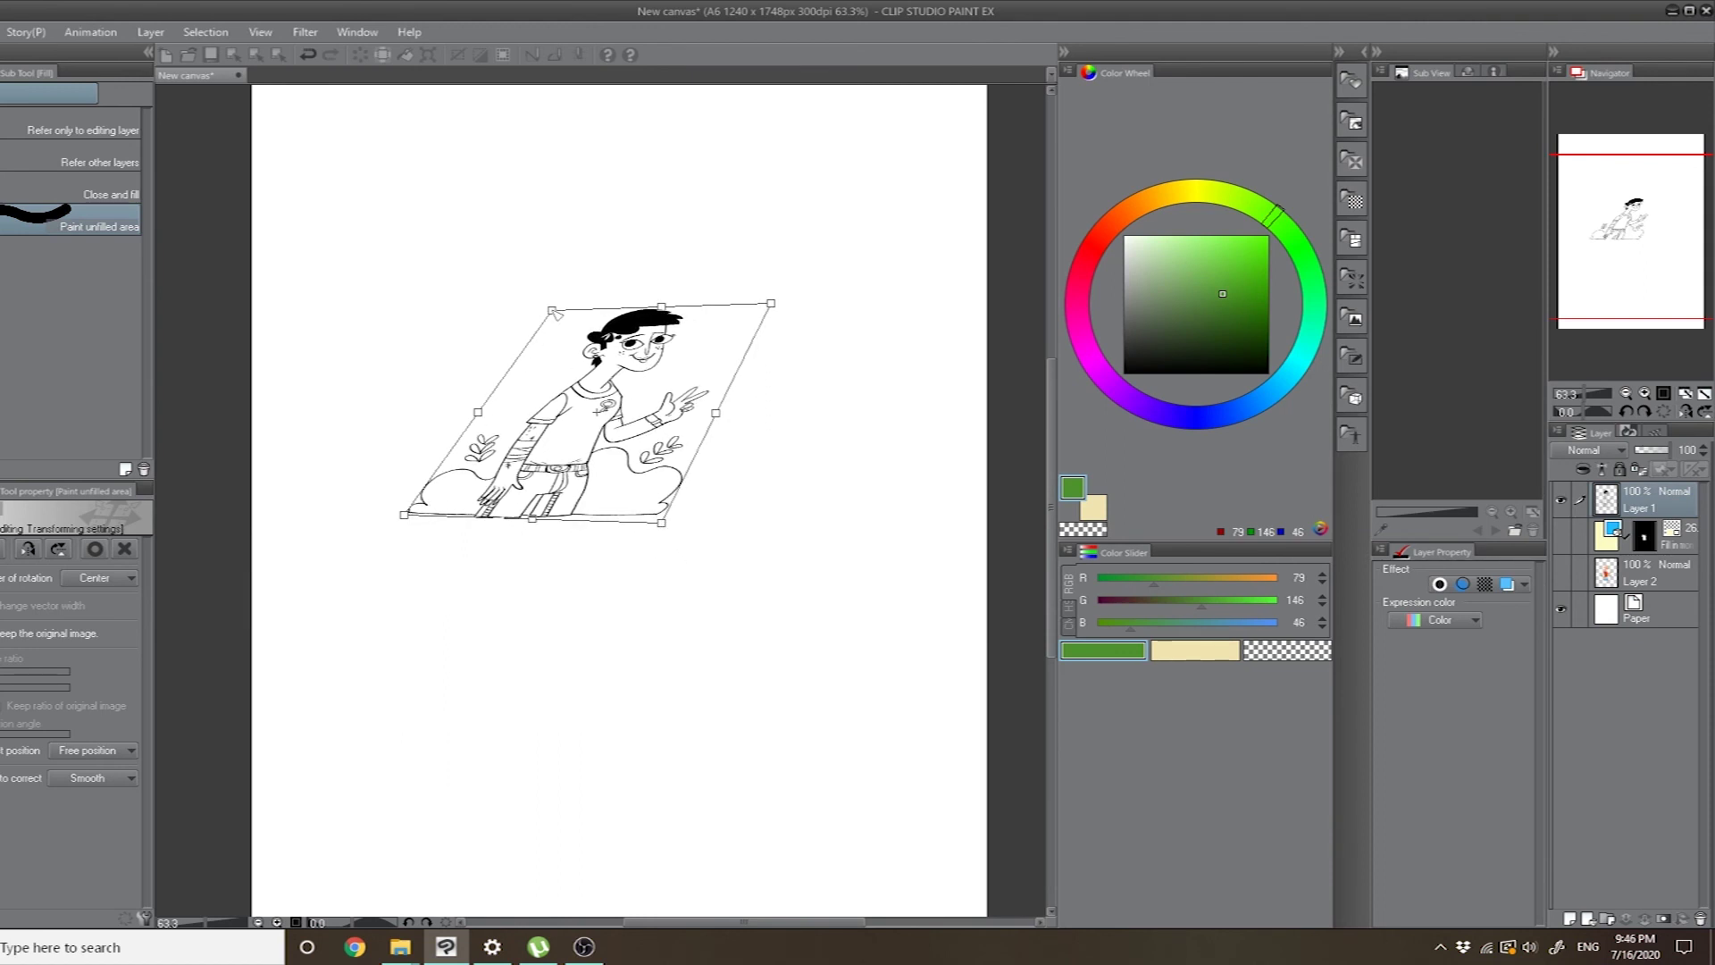
drag(553, 311, 536, 372)
drag(404, 515, 435, 505)
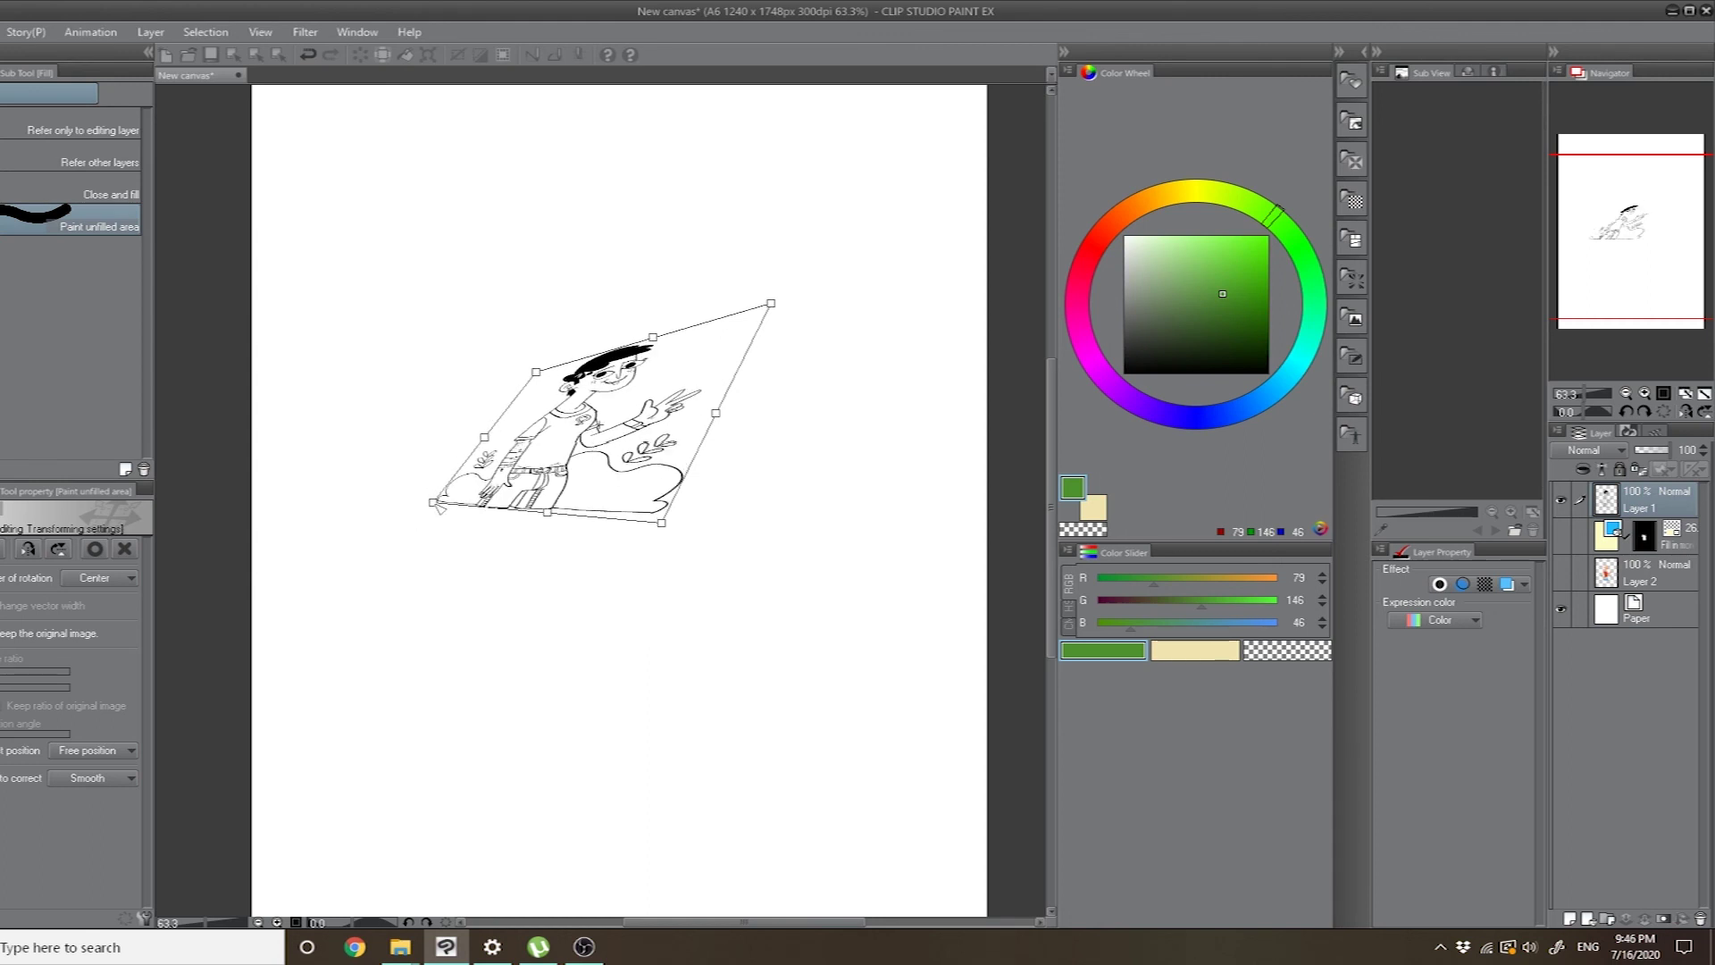
key(Escape)
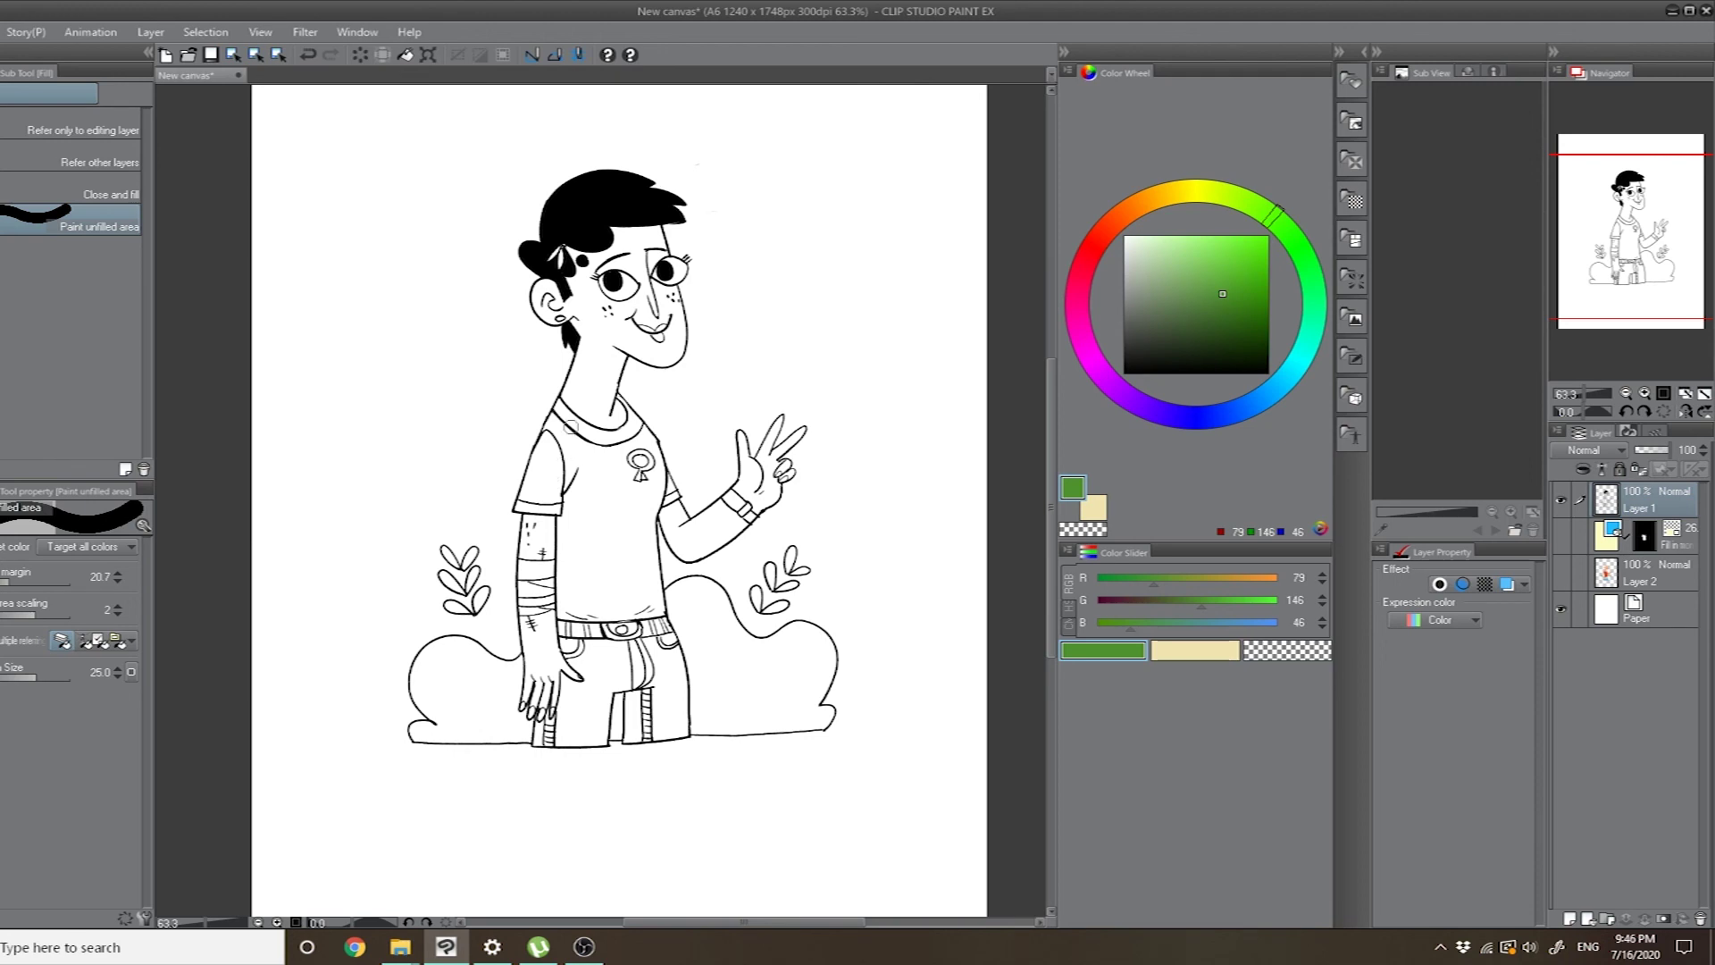
- Lasso the character's head on Layer 1, scale it to 130 percent, reposition it on the neck, and clear the selection
key(m)
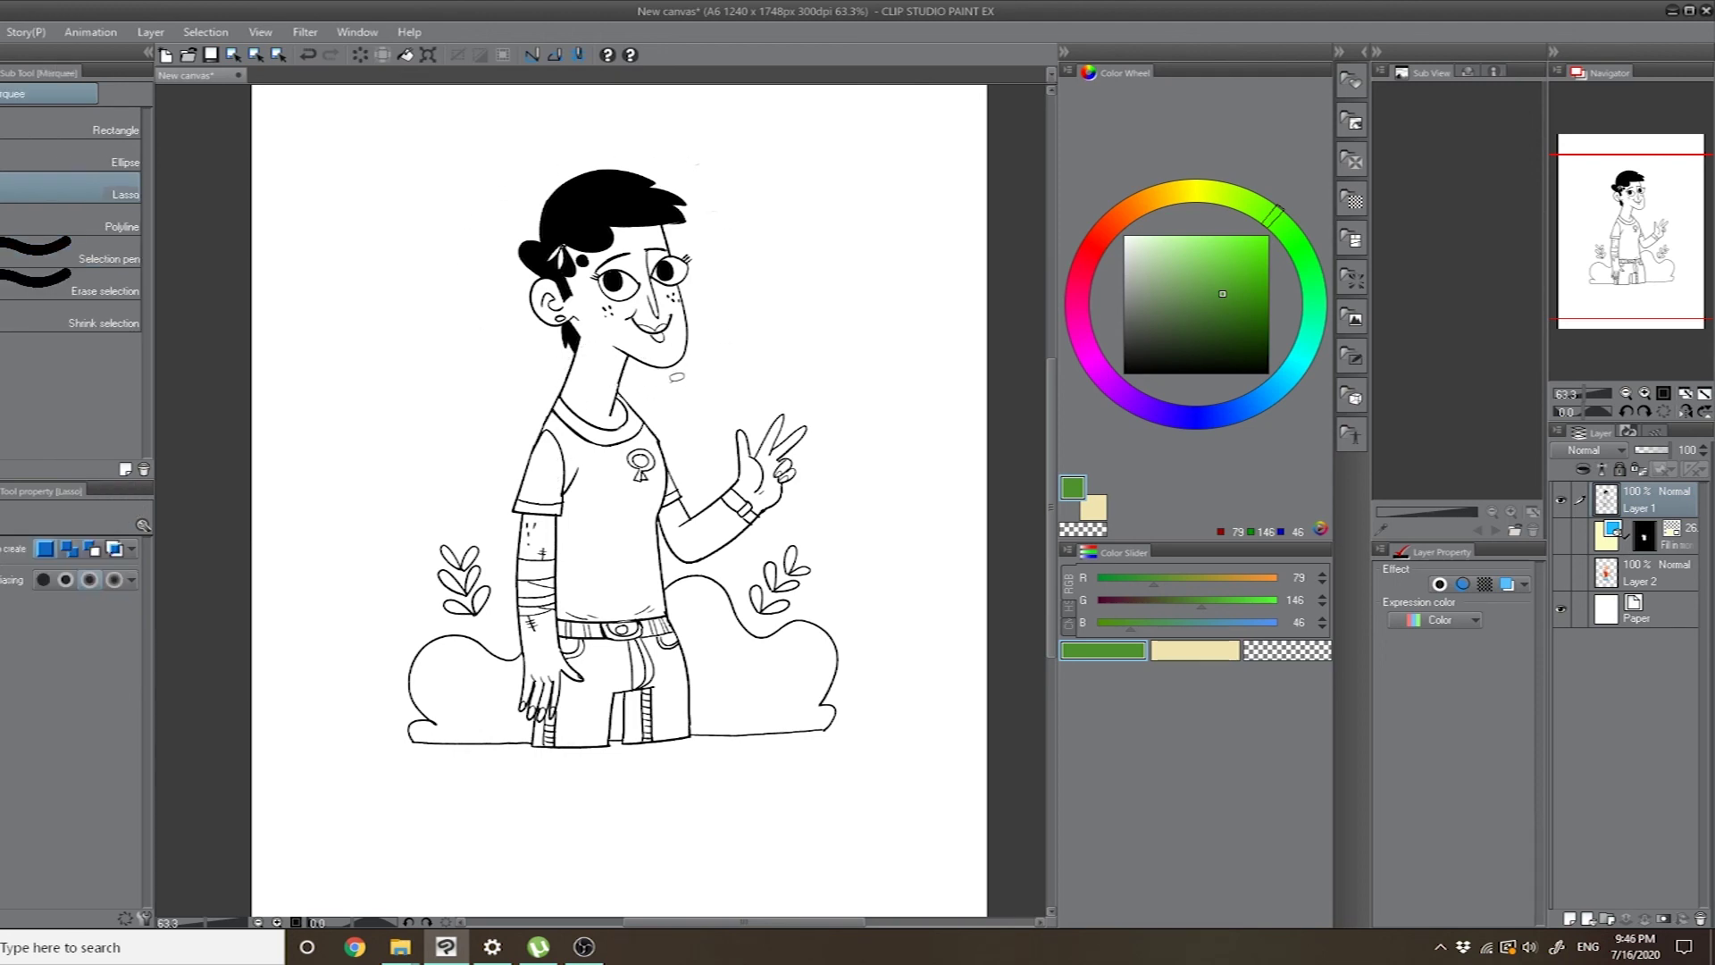
mouse_move(647, 386)
mouse_down()
mouse_move(572, 386)
mouse_move(469, 201)
mouse_move(731, 134)
mouse_move(760, 385)
mouse_up()
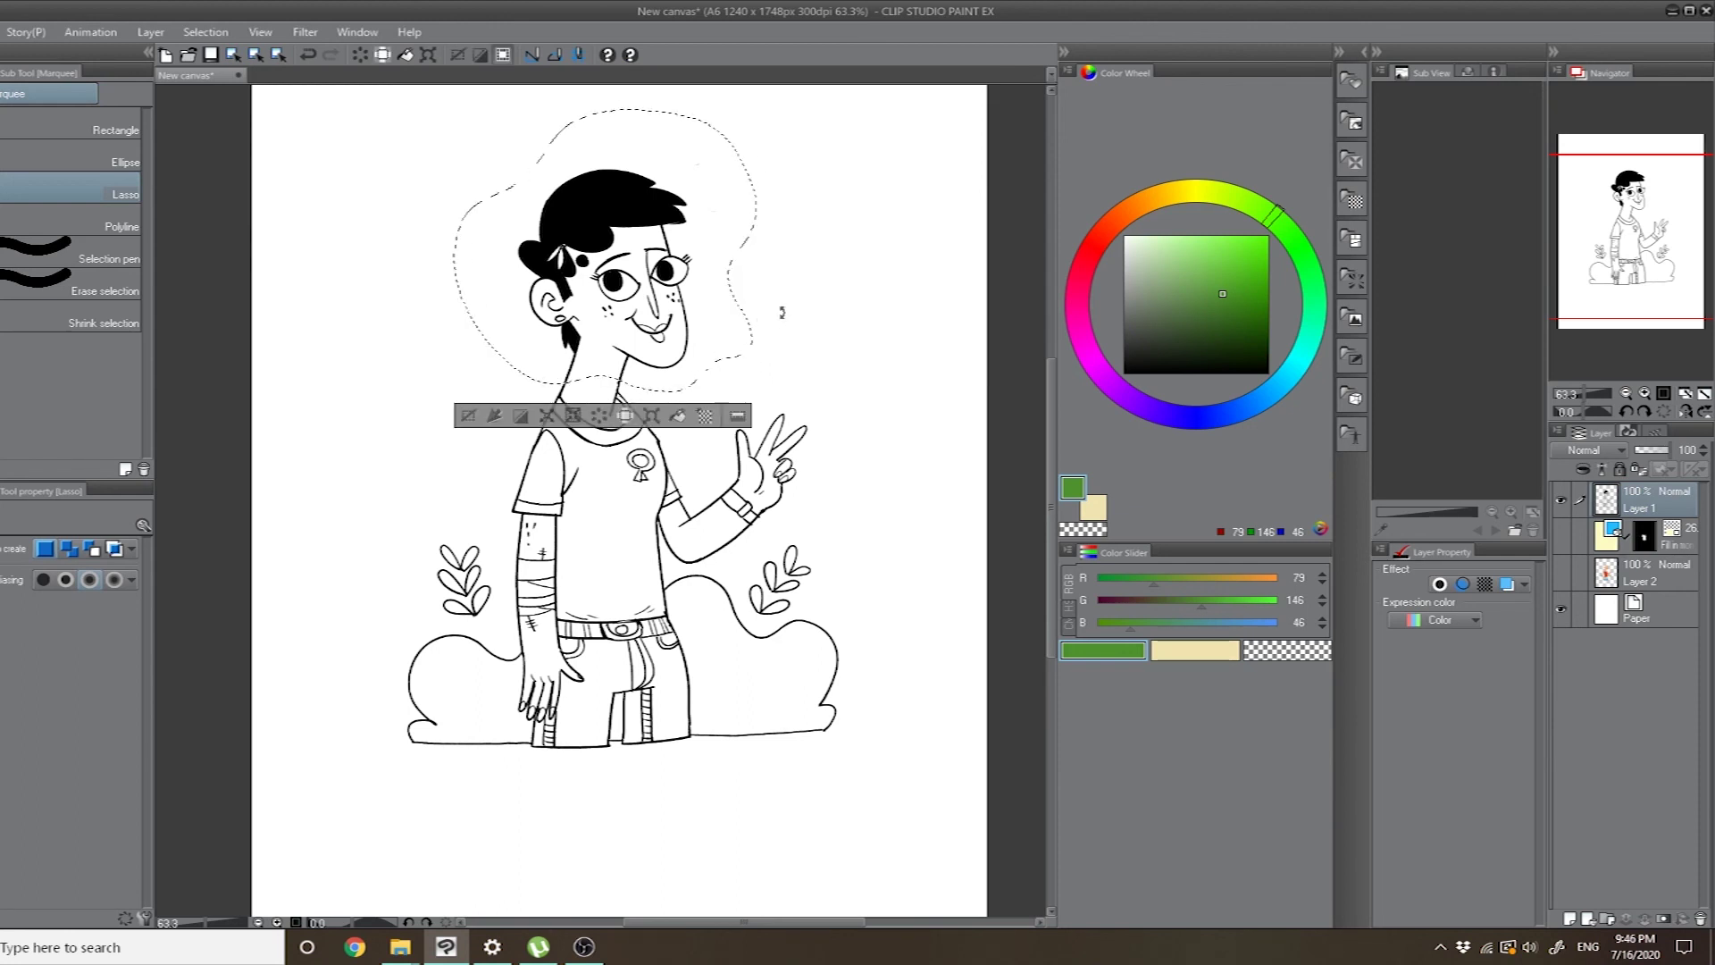
key(ctrl+t)
drag(936, 166, 981, 100)
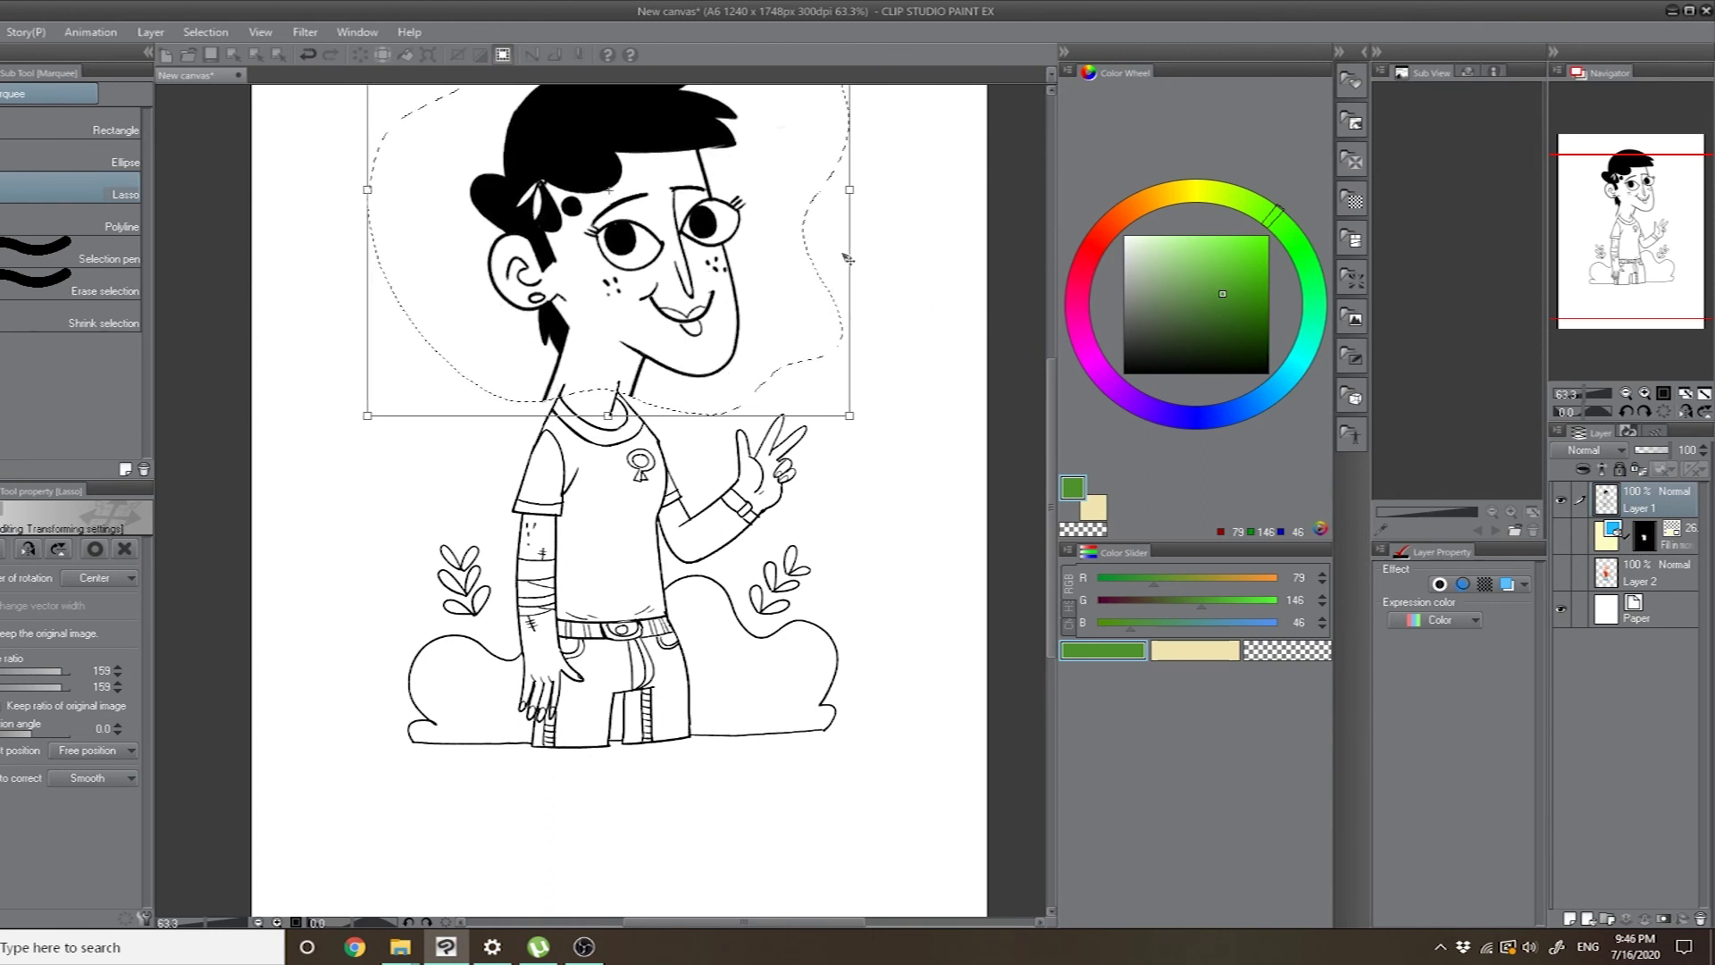
drag(850, 415, 762, 334)
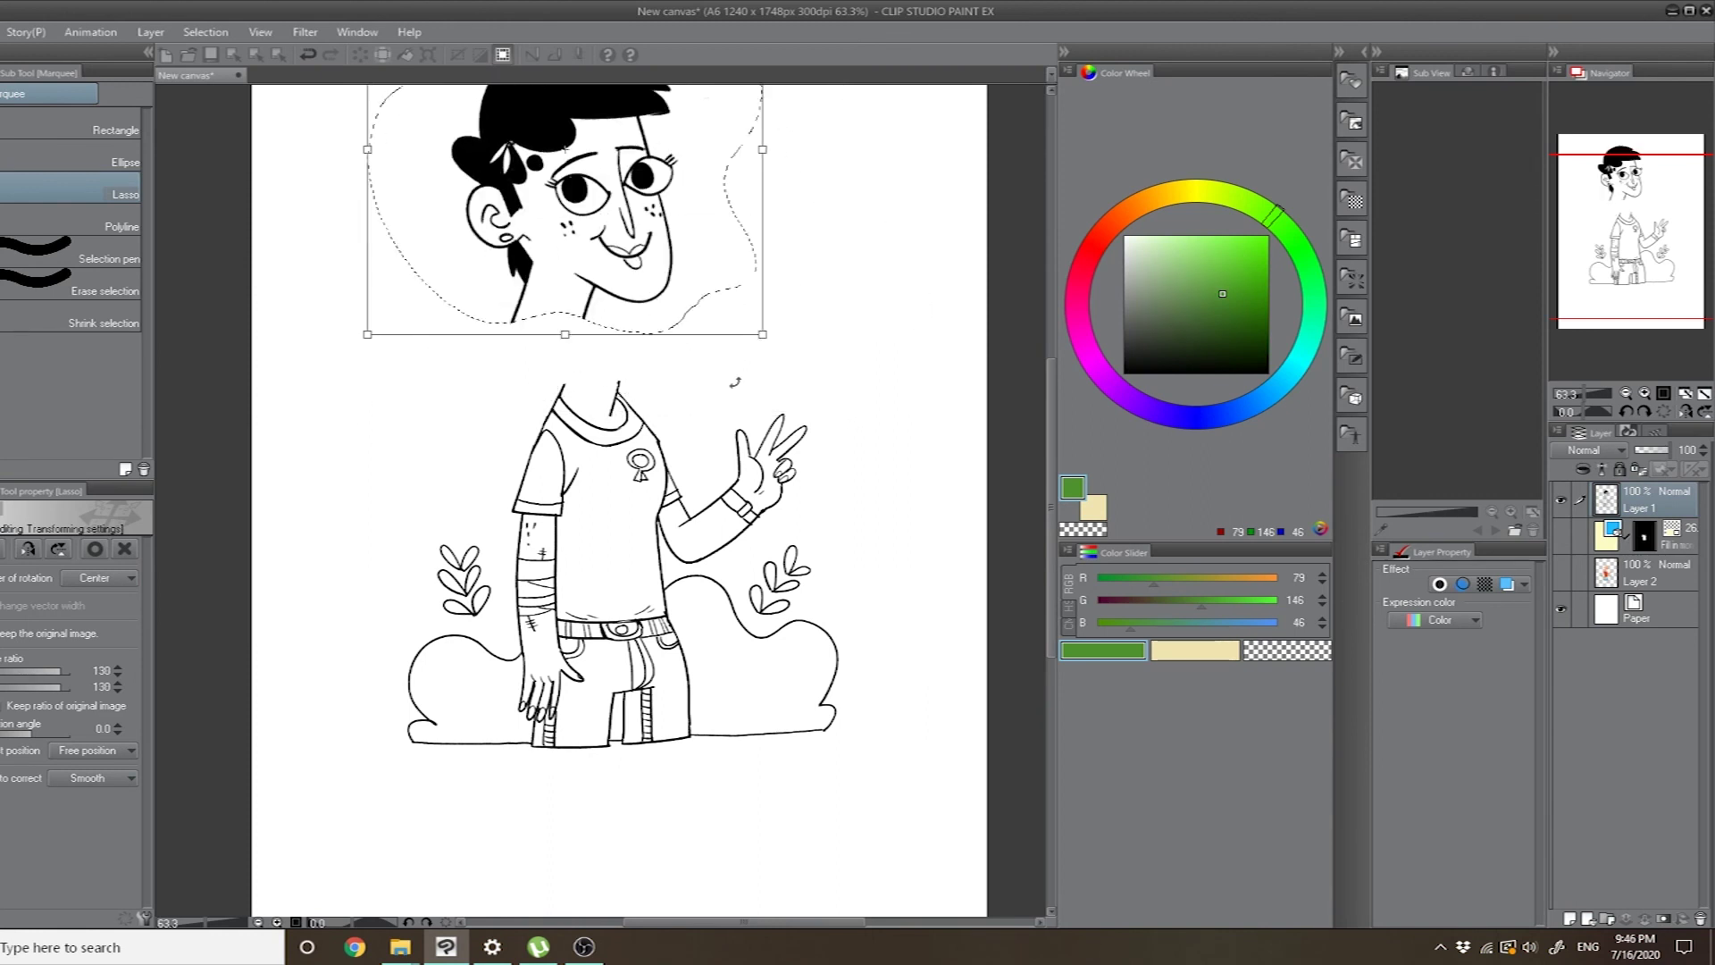
mouse_move(659, 306)
mouse_down()
mouse_move(726, 375)
mouse_move(686, 354)
mouse_move(702, 373)
mouse_move(695, 346)
mouse_move(741, 344)
mouse_up()
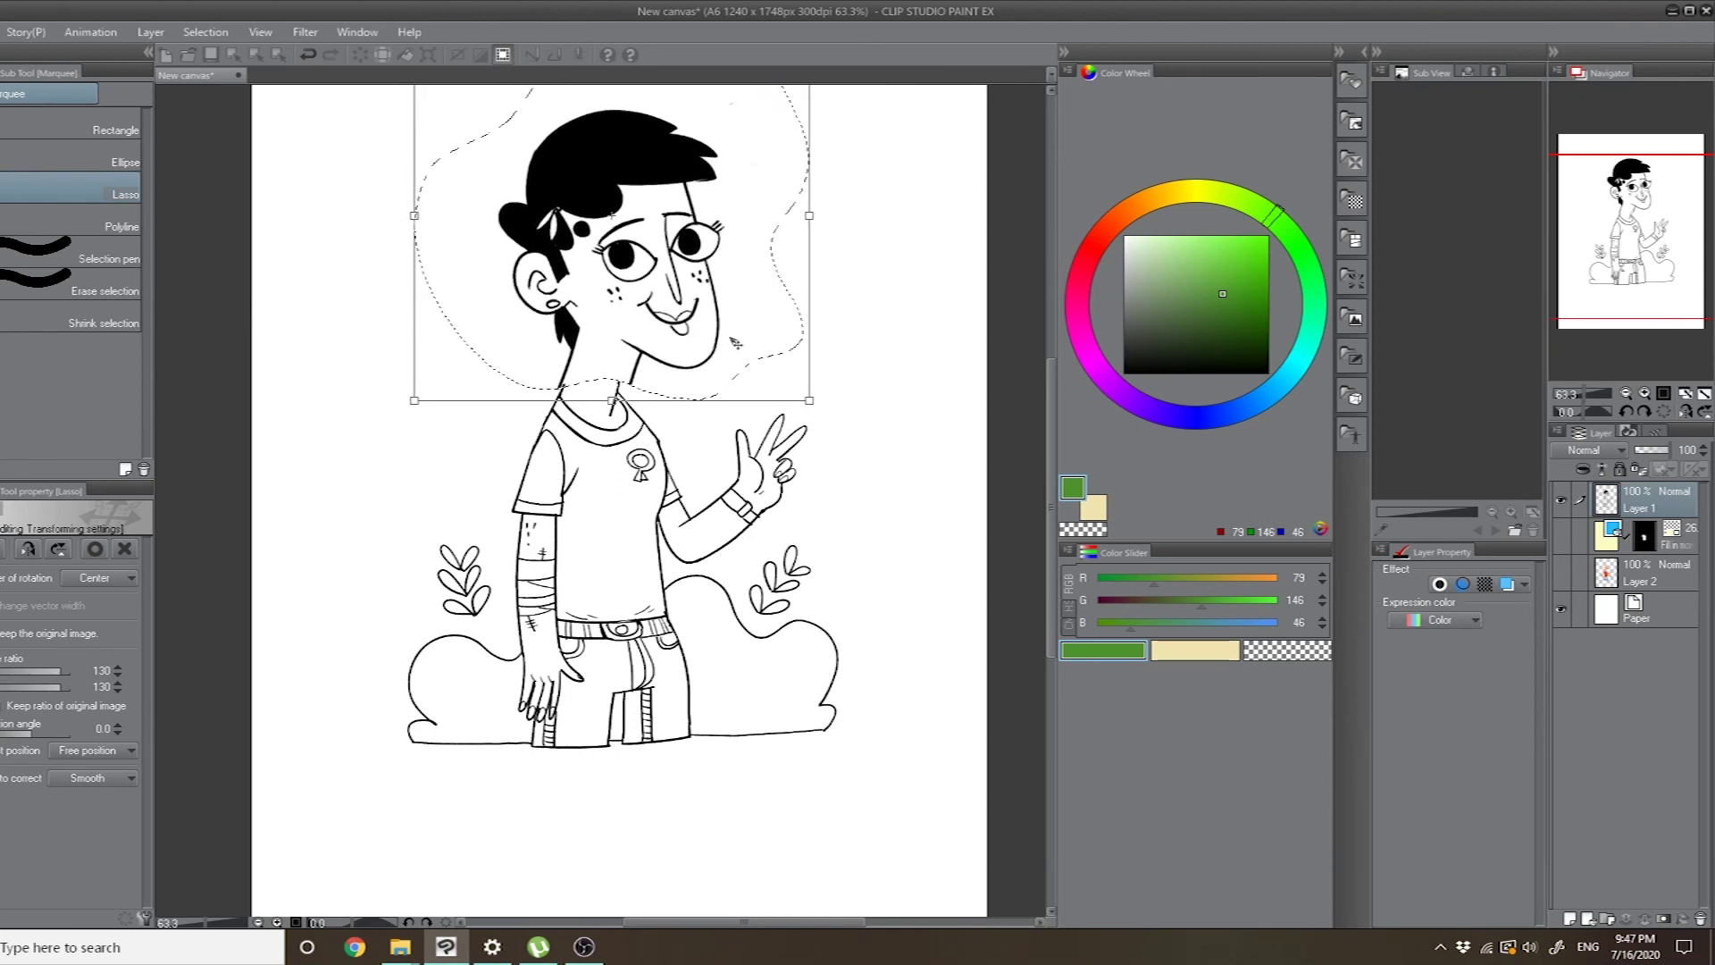
key(Return)
key(ctrl+d)
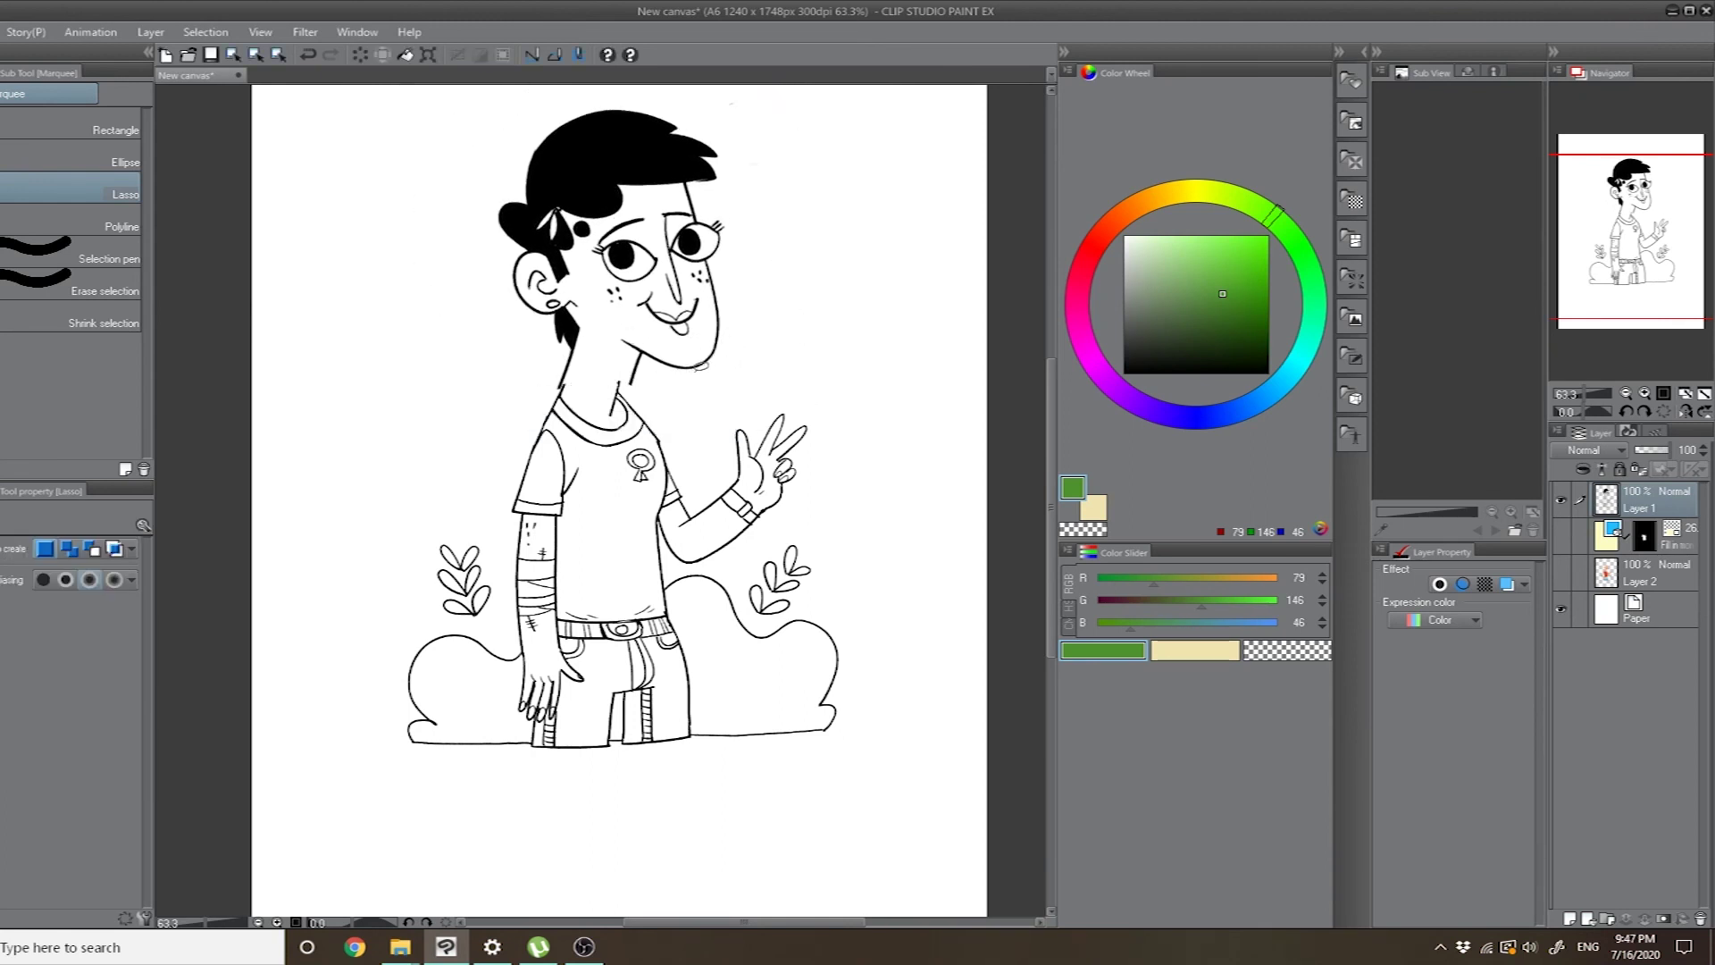
- Undo the head enlargement, compare both versions by redoing it, restore the original head, and clear the selection
key(k)
key(ctrl+z)
key(ctrl+z)
key(ctrl+z)
key(ctrl+y)
key(ctrl+y)
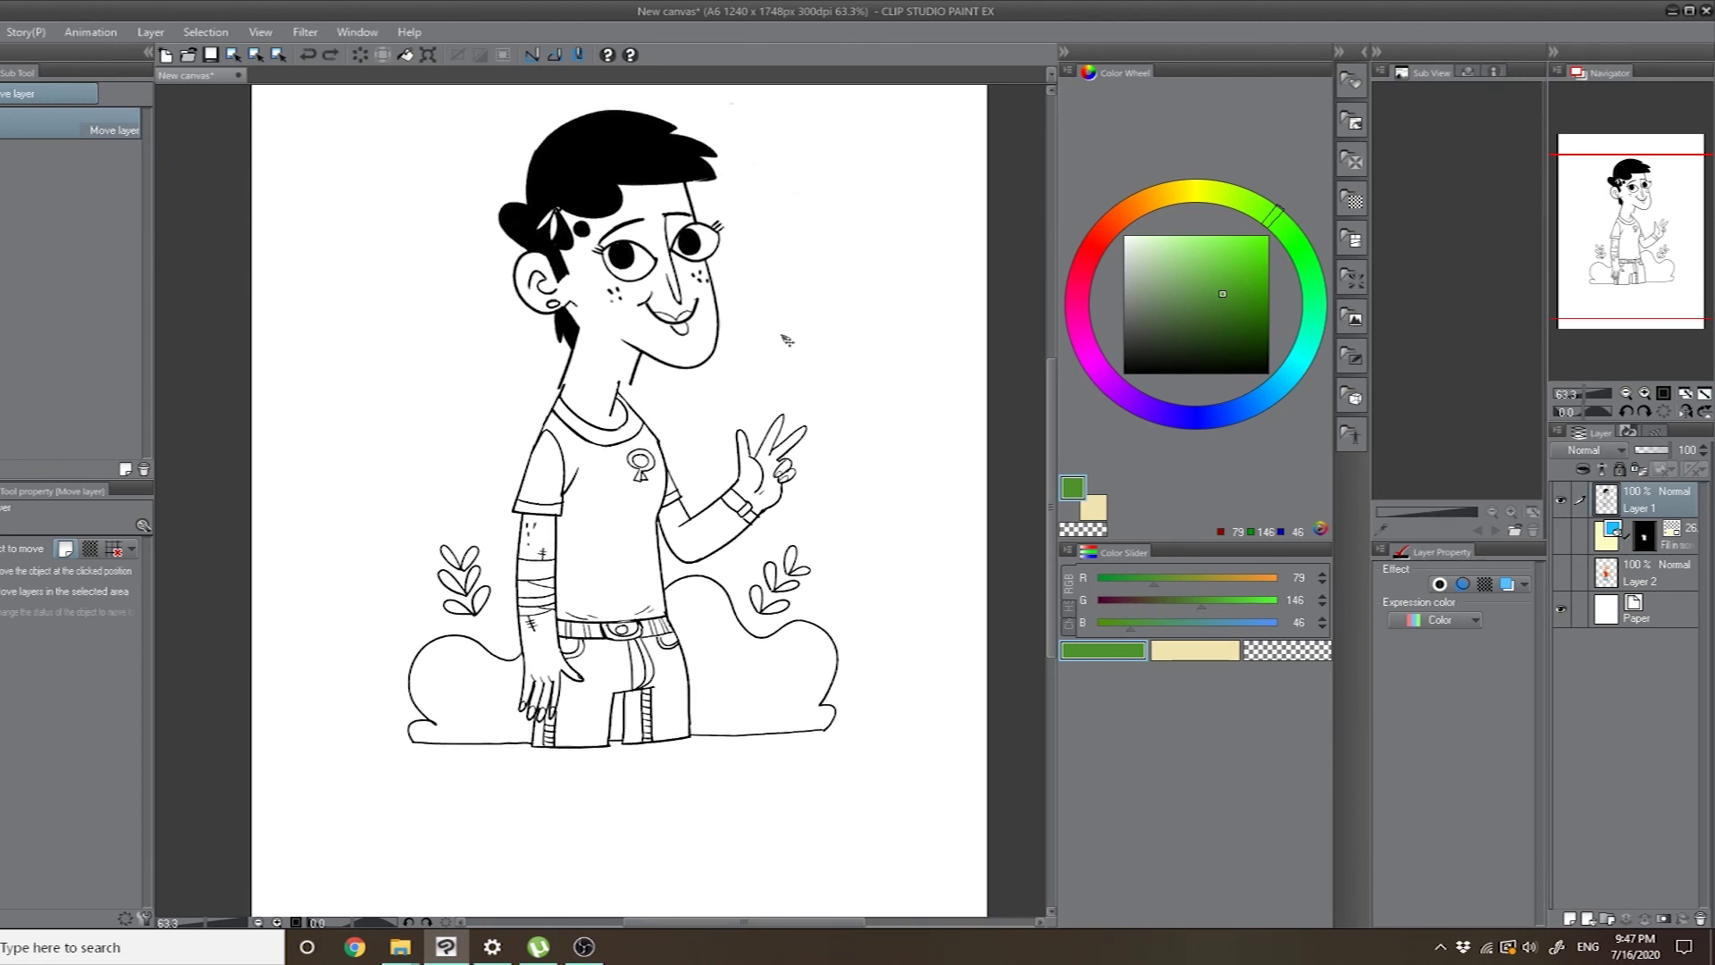
key(ctrl+z)
key(ctrl+d)
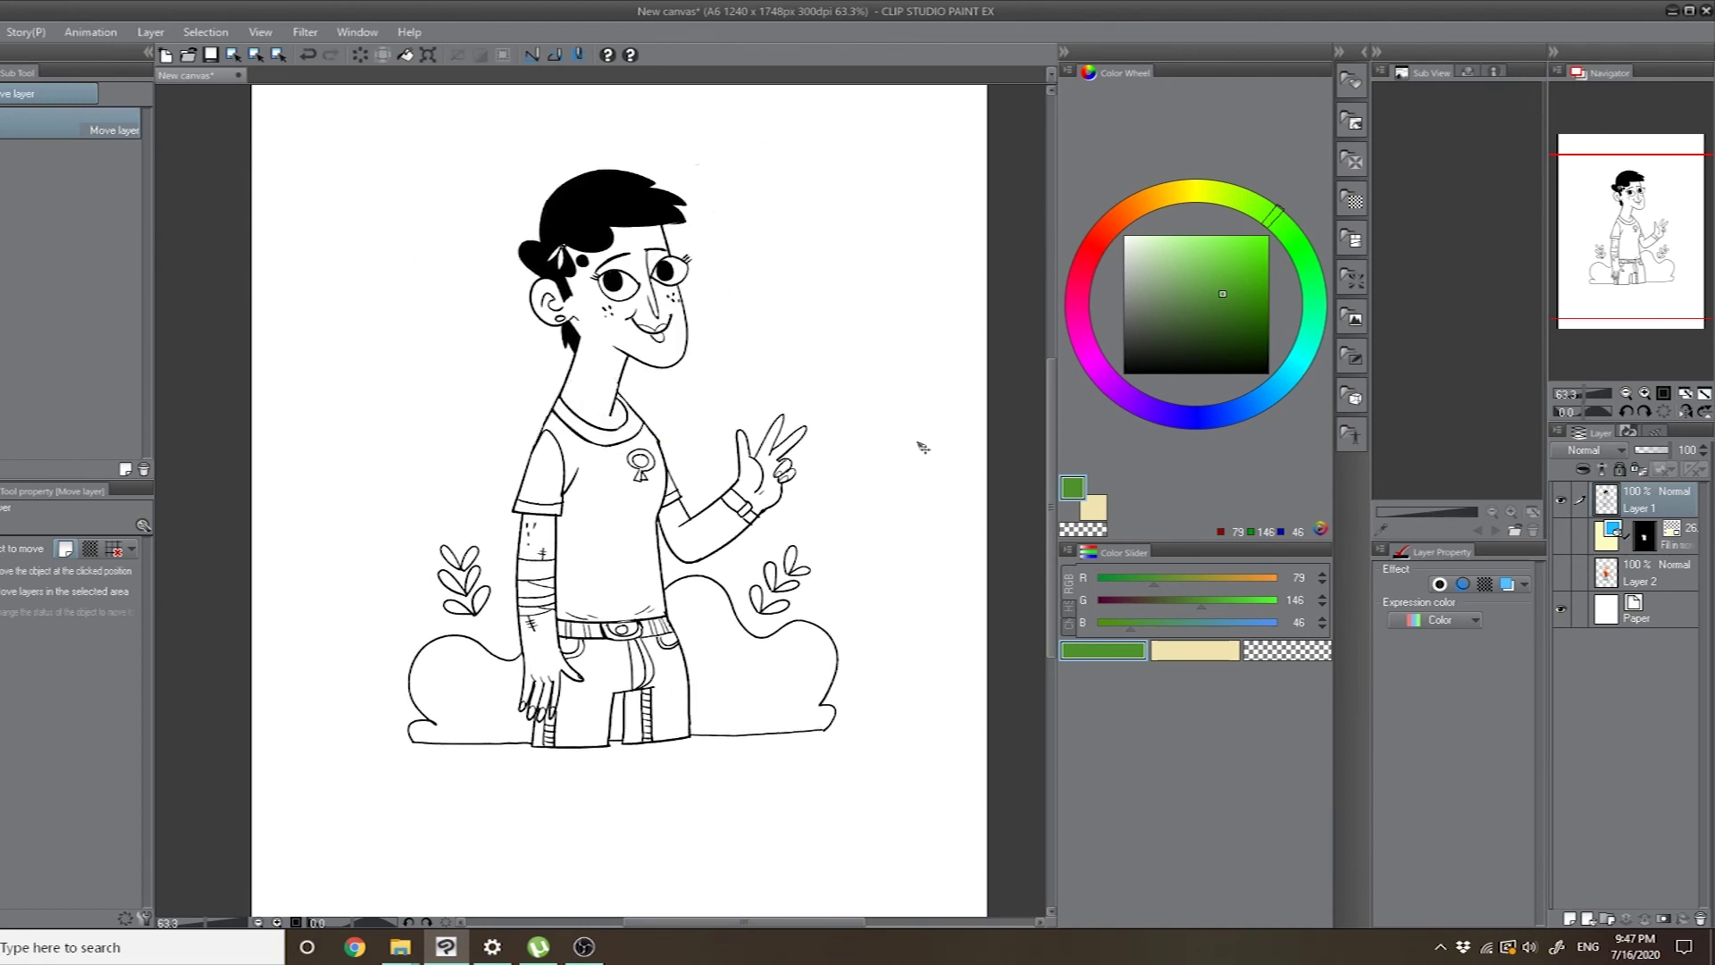